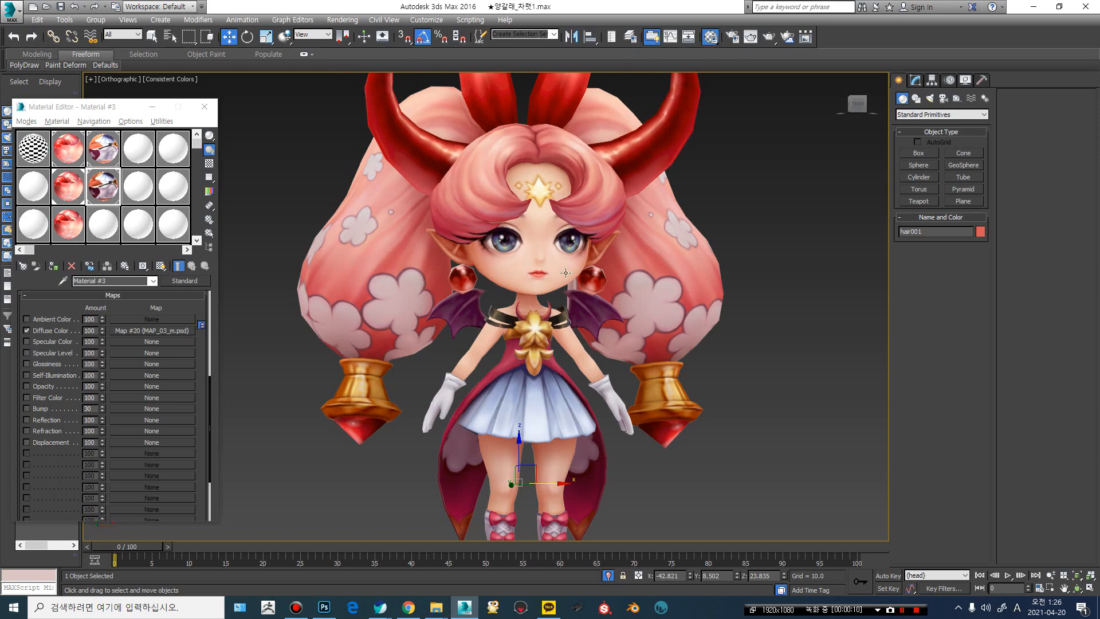
- Examine the textured character's face, hair and outfit from the front and in a three-quarter view of the flower-patterned pigtail
middle_drag(564, 272, 458, 267)
scroll(458, 267, down, 4)
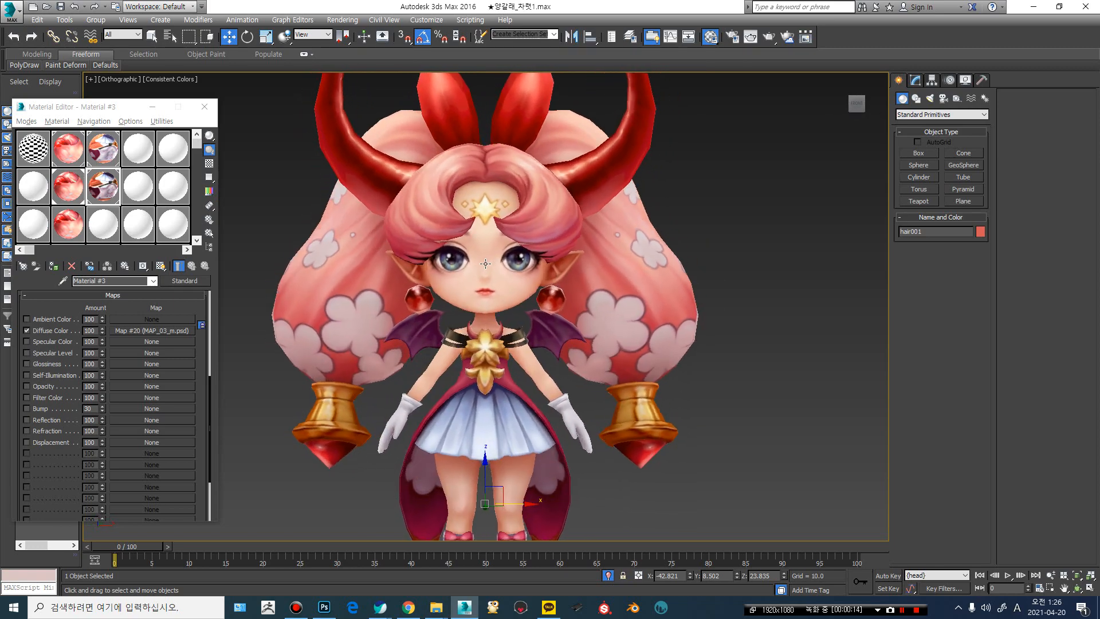
scroll(492, 262, up, 4)
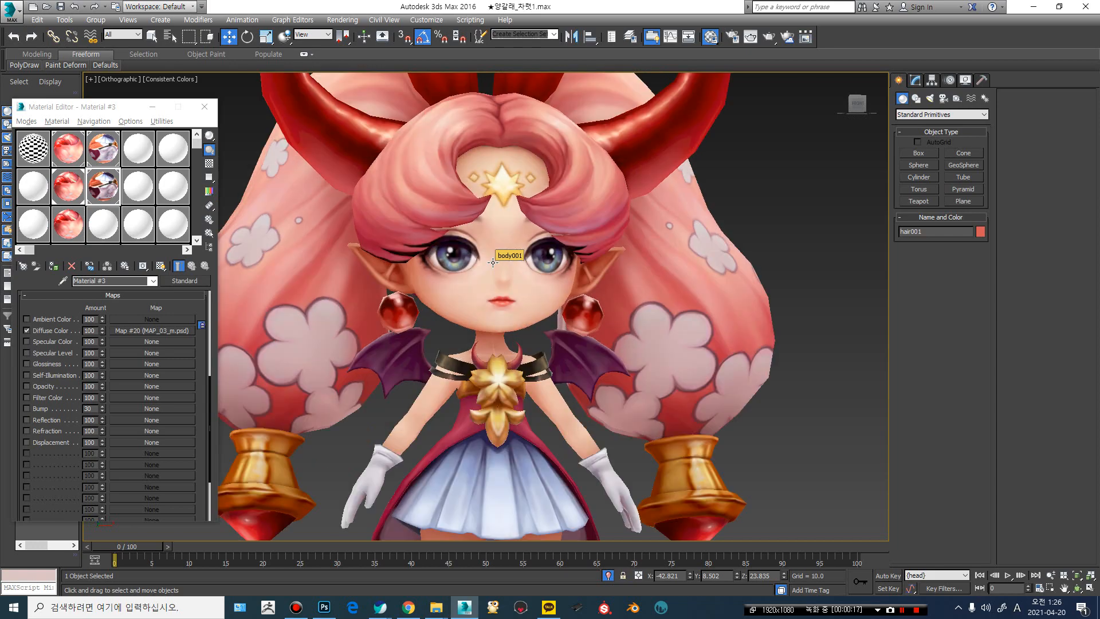
scroll(659, 336, down, 4)
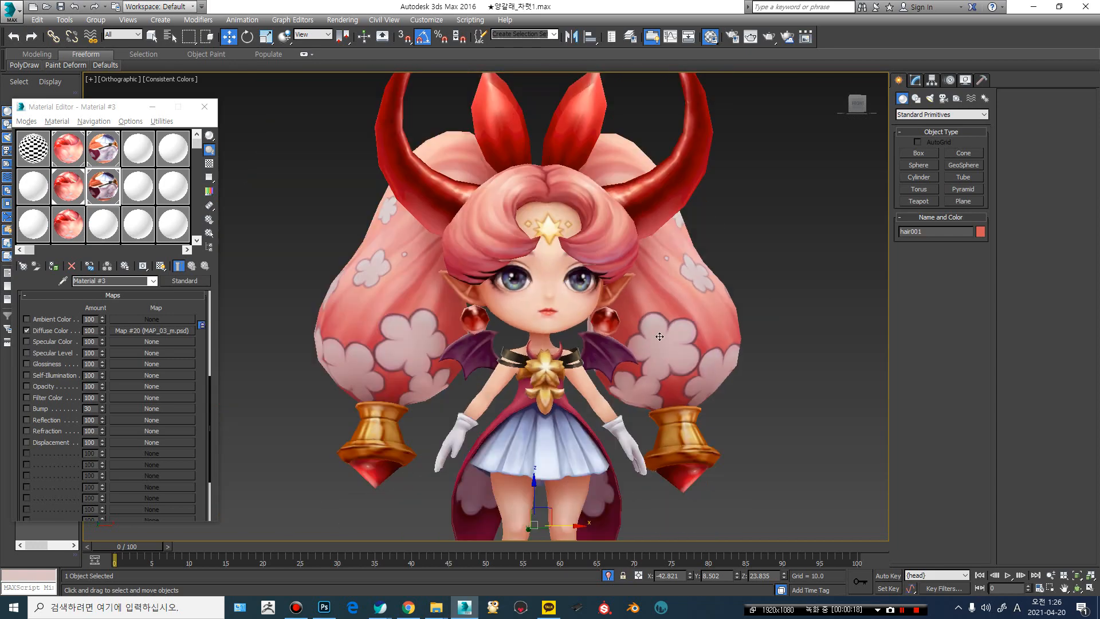
middle_drag(660, 336, 527, 286)
scroll(543, 268, up, 2)
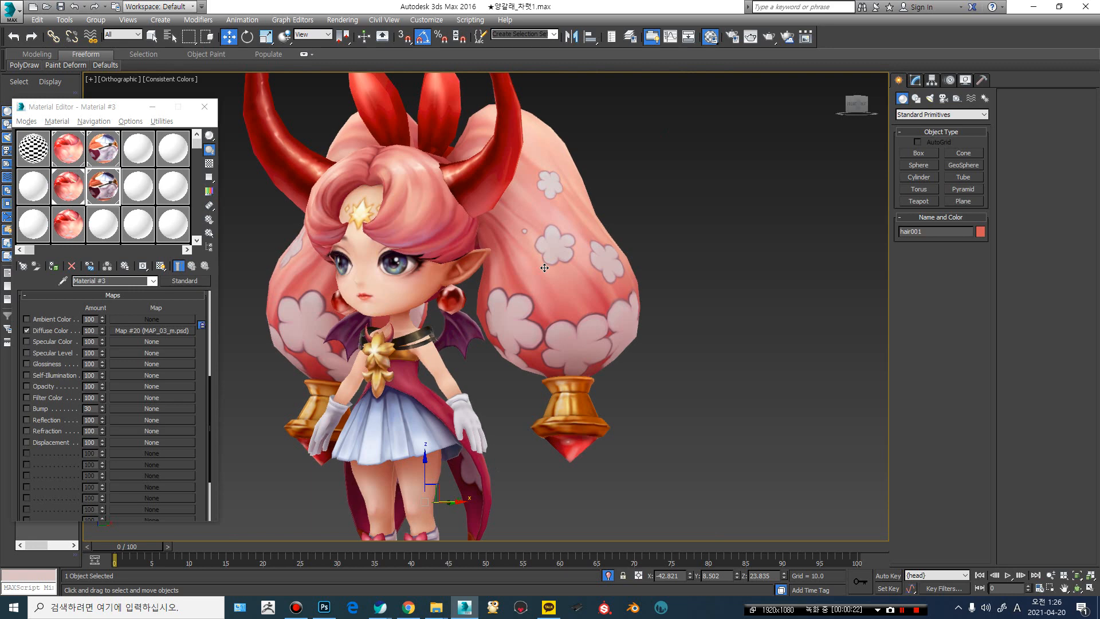
alt+middle_drag(525, 264, 550, 265)
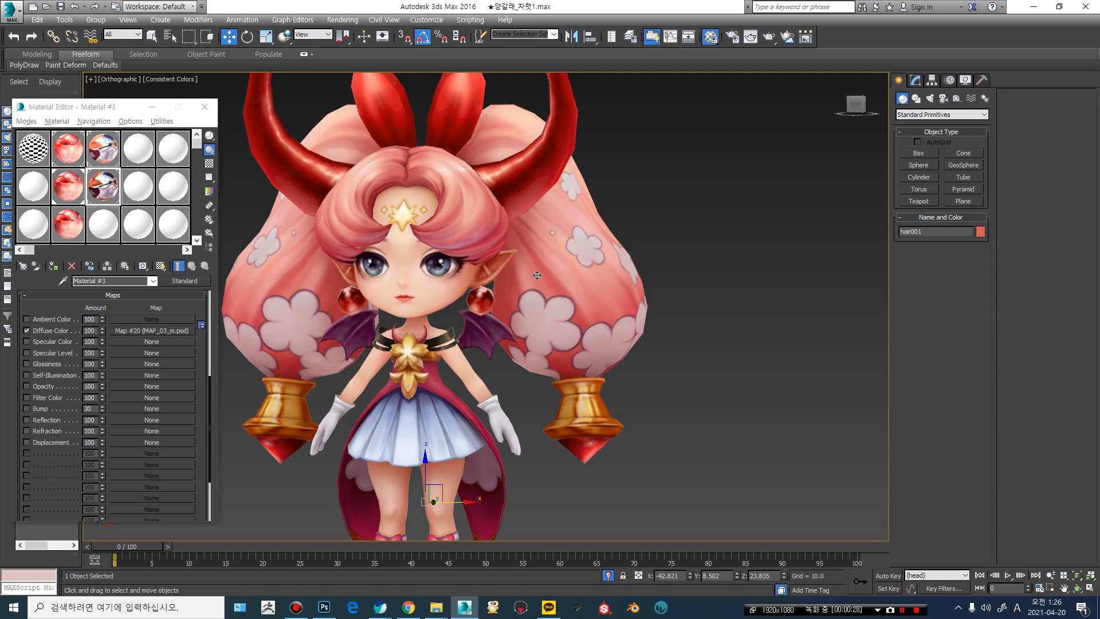
mouse_move(536, 276)
middle_down()
mouse_move(589, 274)
mouse_move(542, 270)
middle_up()
scroll(590, 269, up, 2)
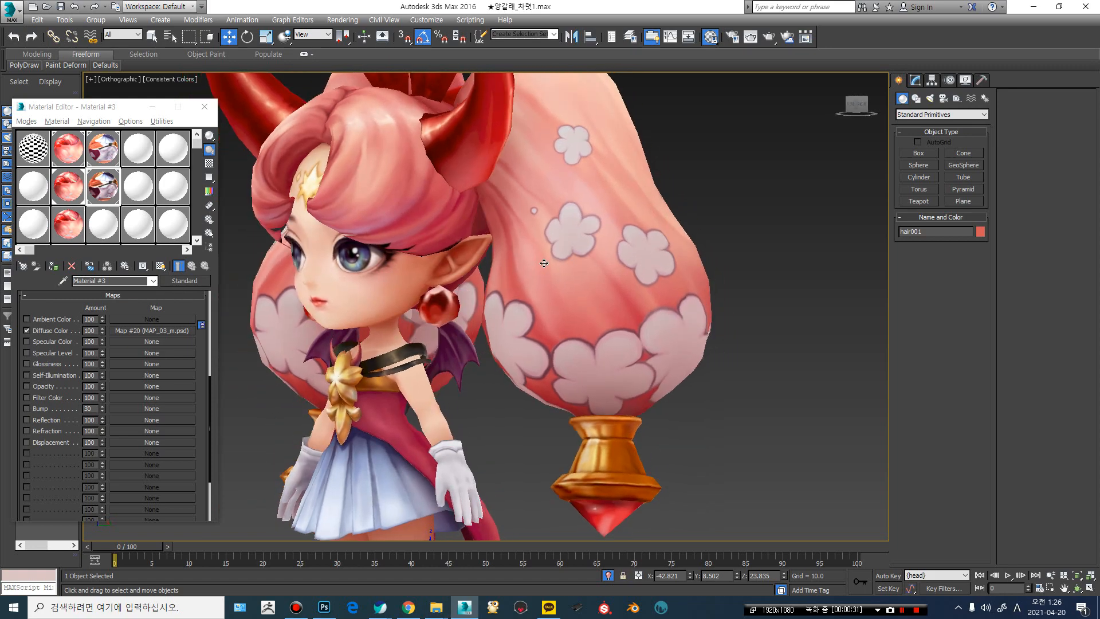
scroll(543, 252, down, 3)
scroll(545, 226, up, 3)
mouse_move(535, 230)
alt+middle_down()
mouse_move(651, 226)
mouse_move(599, 211)
mouse_move(515, 220)
alt+middle_up()
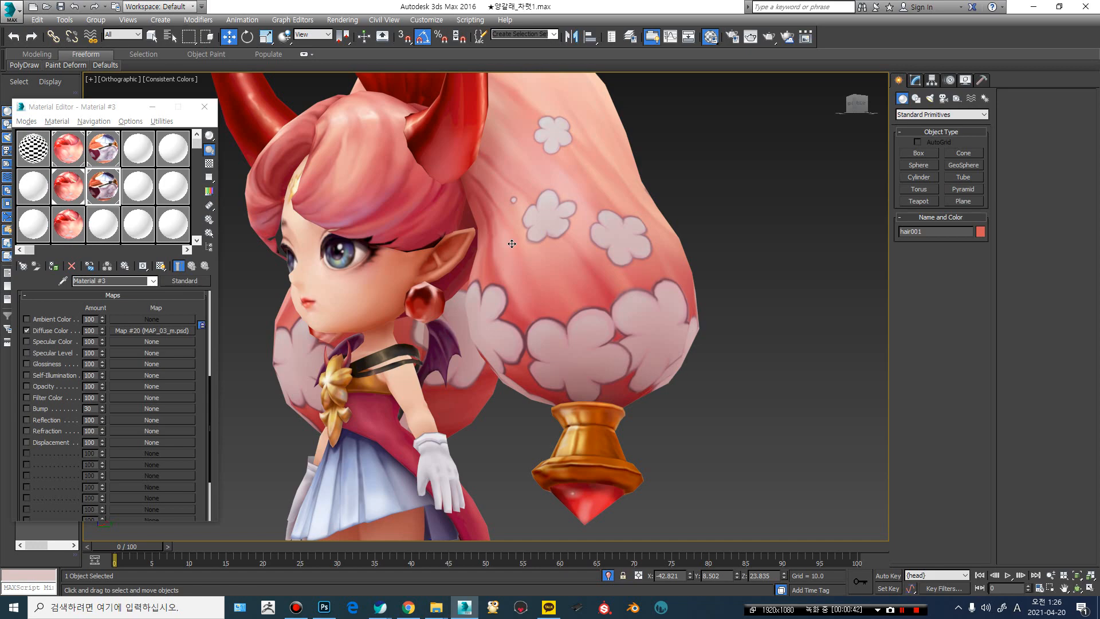
- Inspect the head, horns and pigtails from the front and from both three-quarter sides, up close and at medium distance
alt+middle_drag(511, 243, 597, 234)
scroll(598, 253, up, 2)
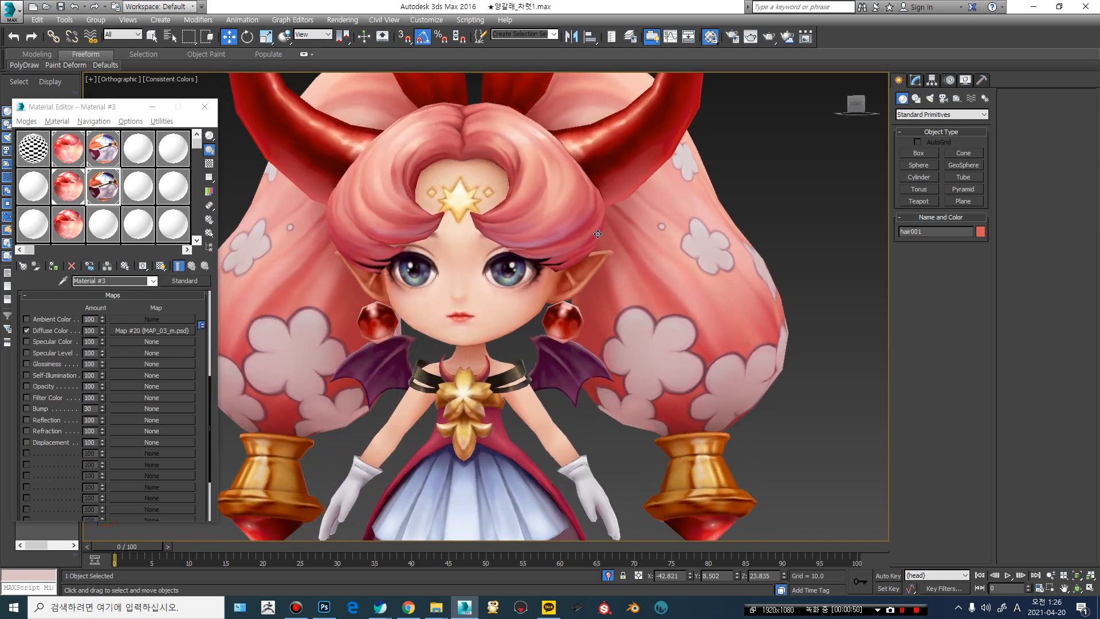
scroll(597, 234, down, 2)
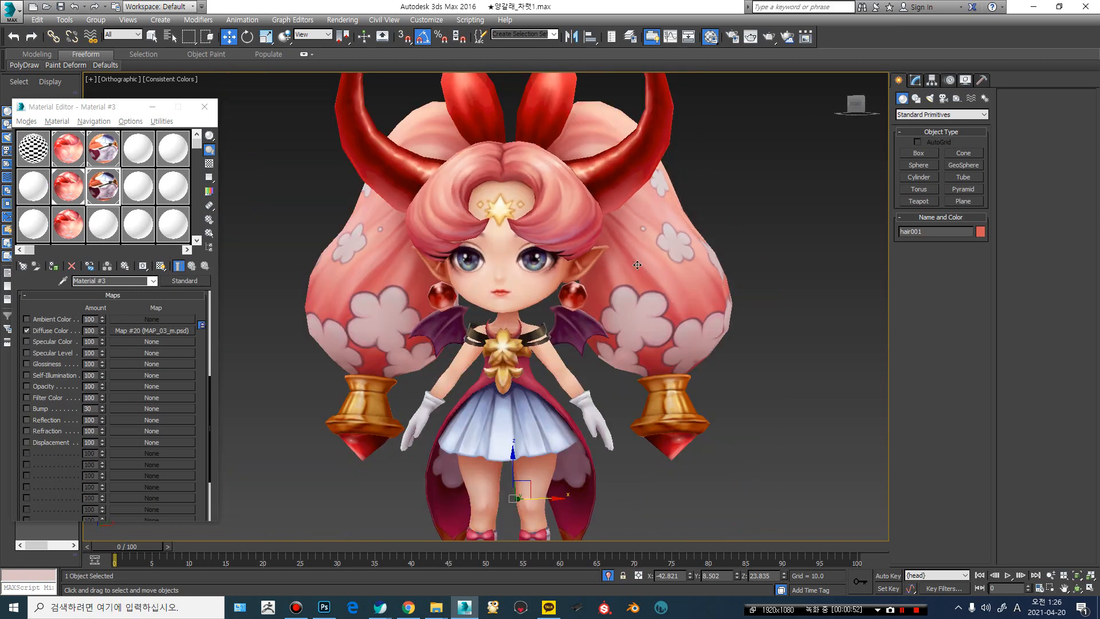
alt+middle_drag(638, 265, 606, 260)
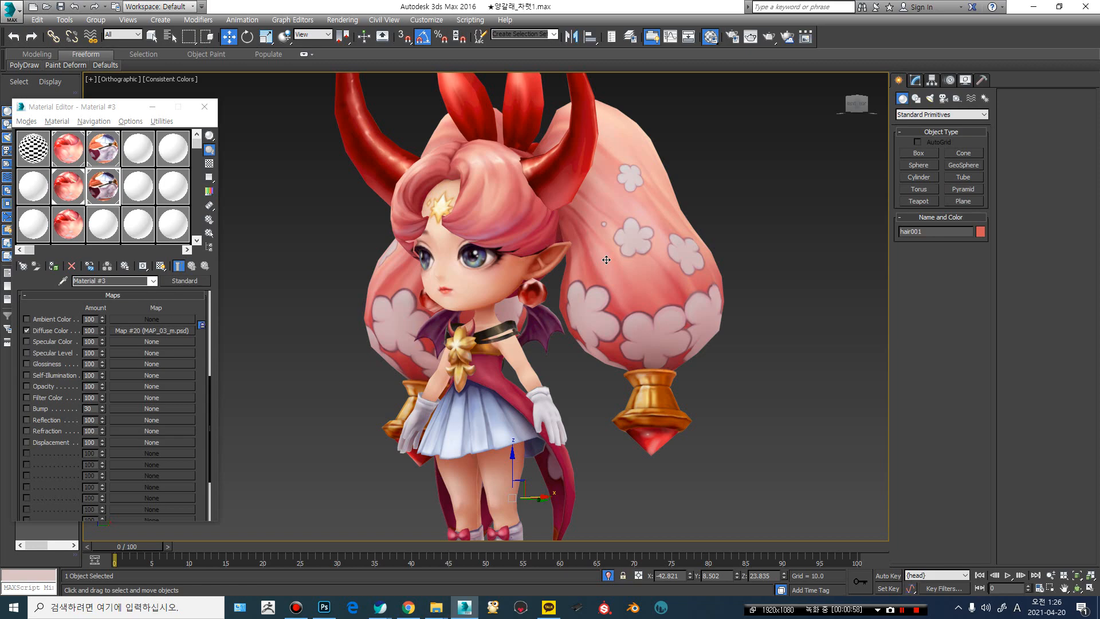
alt+middle_drag(570, 263, 621, 265)
scroll(585, 261, up, 3)
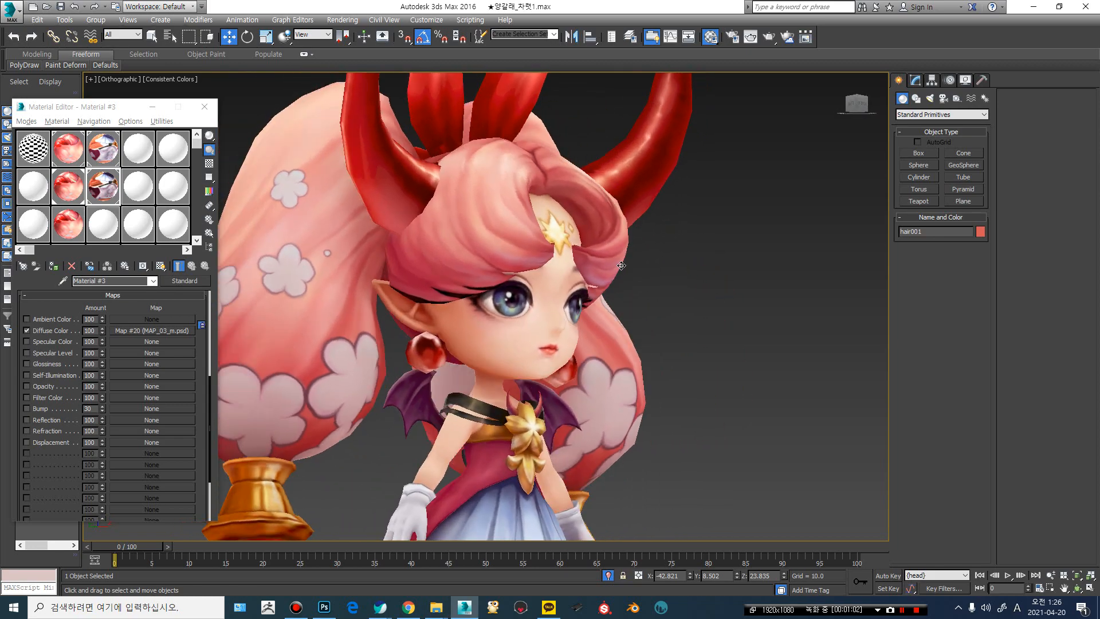
scroll(589, 357, up, 1)
scroll(588, 357, down, 2)
middle_drag(589, 357, 563, 273)
alt+middle_drag(563, 273, 482, 277)
- Check the mesh edges over the textured character, select the body mesh and return to shading without edges
key(F4)
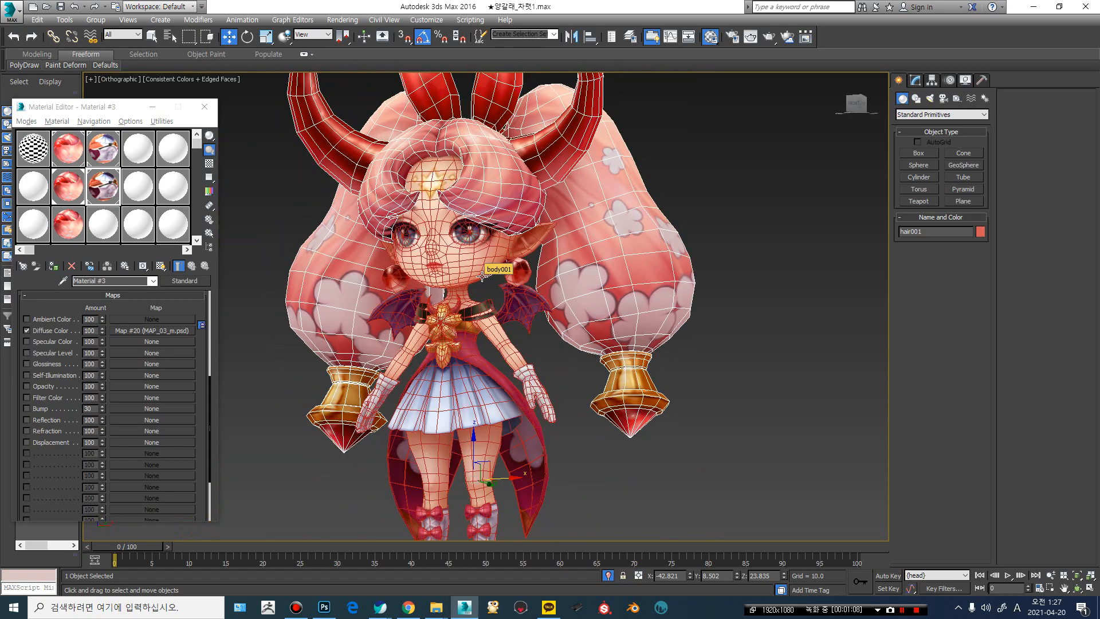
click(484, 264)
key(F4)
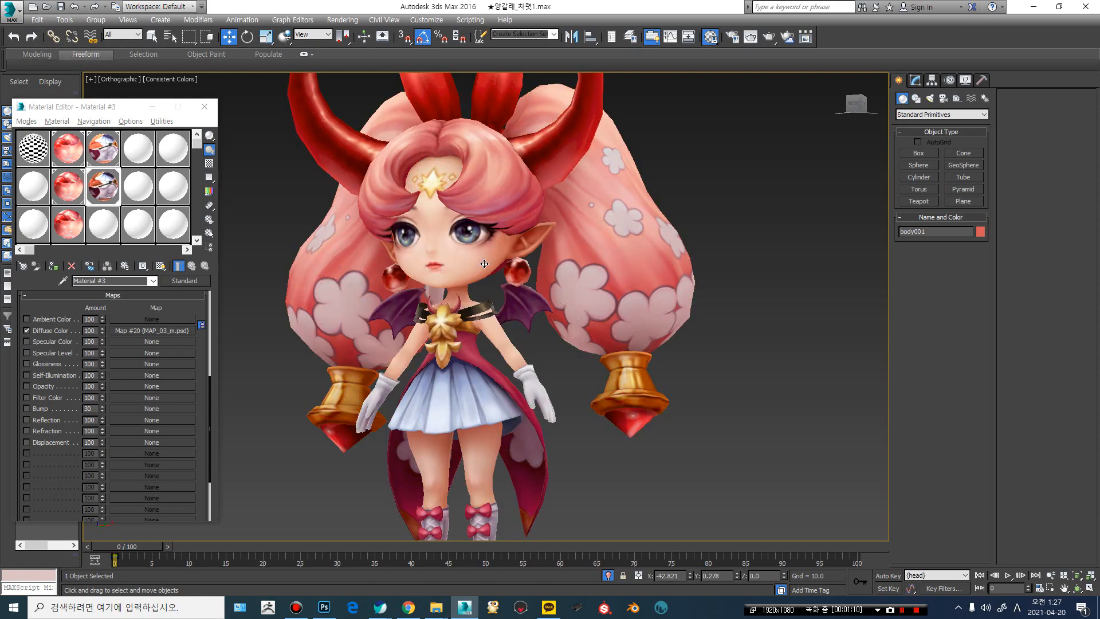
- Select the hair mesh and review how the hair, face and dress read from front and three-quarter angles
mouse_move(446, 262)
alt+middle_down()
mouse_move(603, 263)
mouse_move(441, 253)
alt+middle_up()
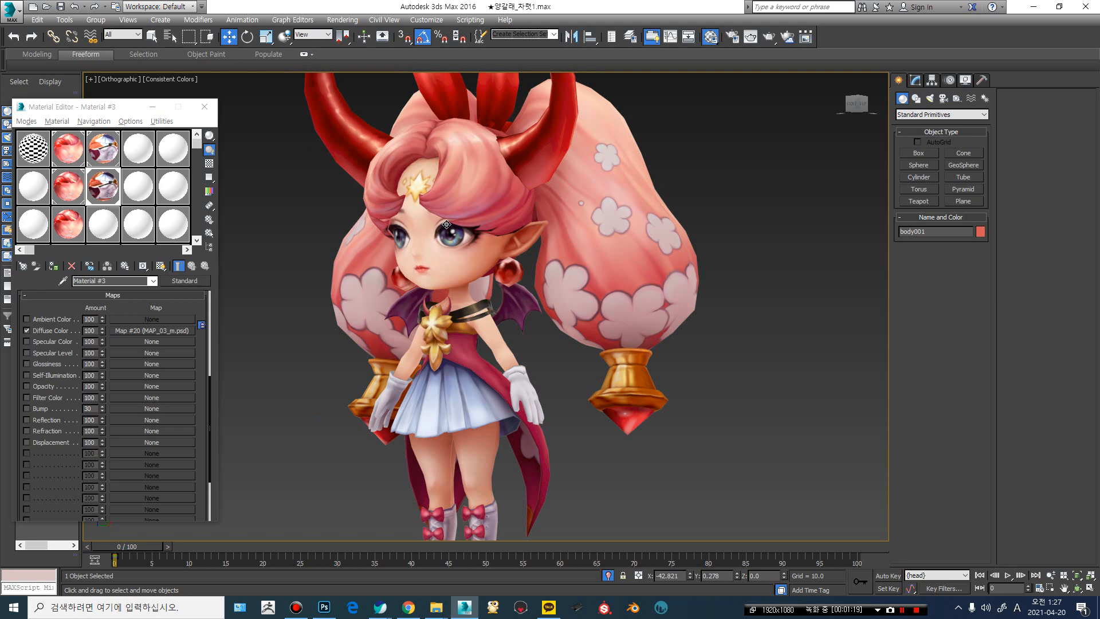
alt+middle_drag(447, 224, 515, 231)
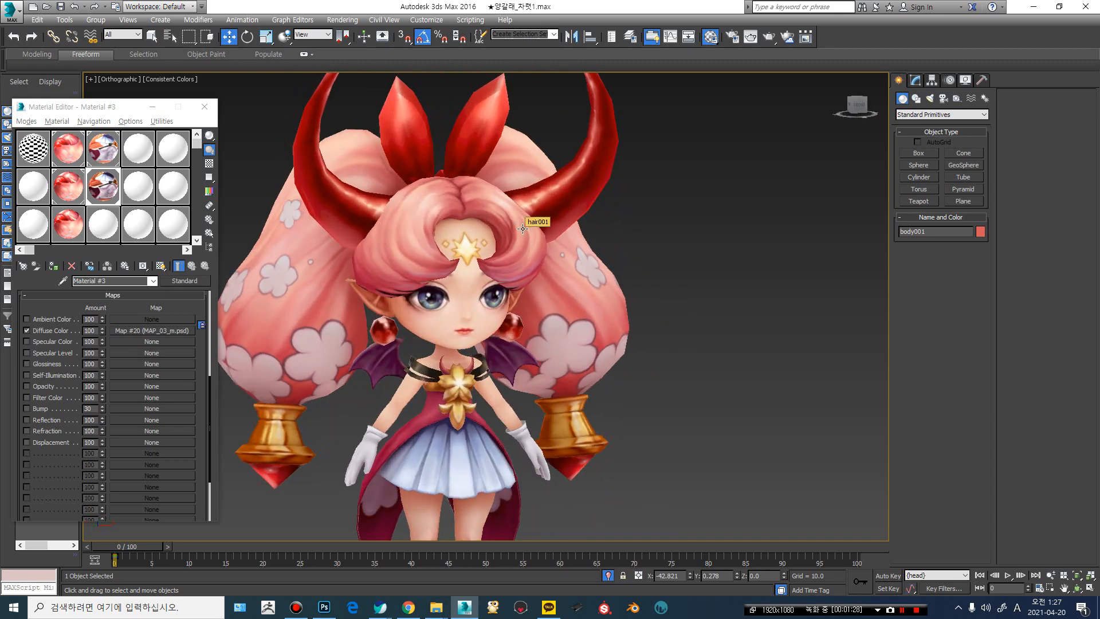
scroll(522, 246, down, 3)
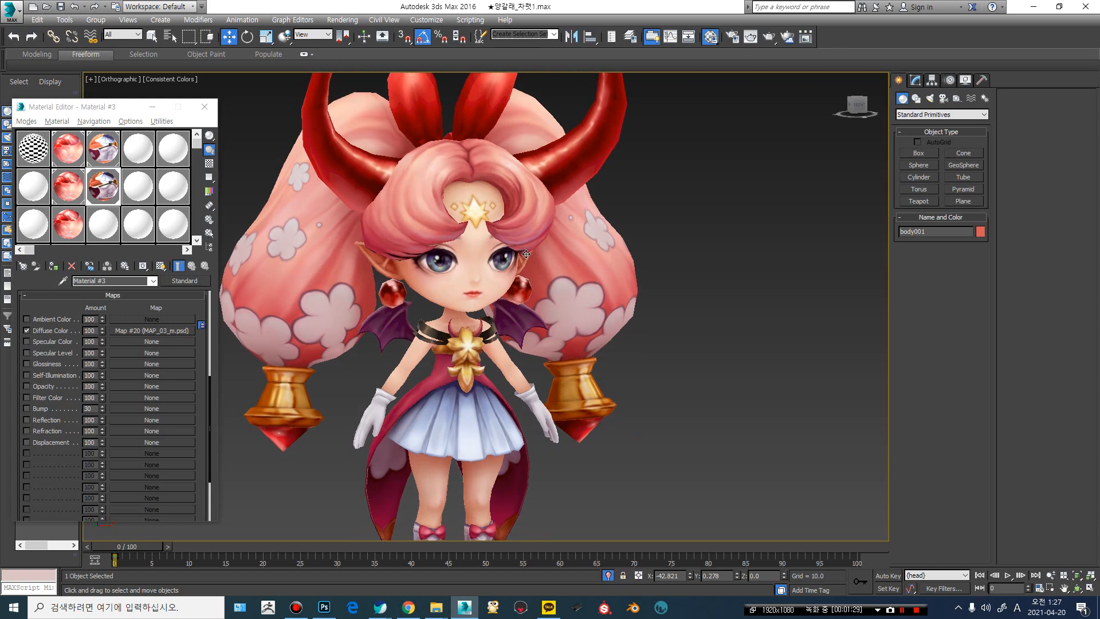
scroll(535, 253, up, 2)
click(558, 256)
mouse_move(437, 256)
alt+middle_down()
mouse_move(533, 251)
mouse_move(425, 255)
alt+middle_up()
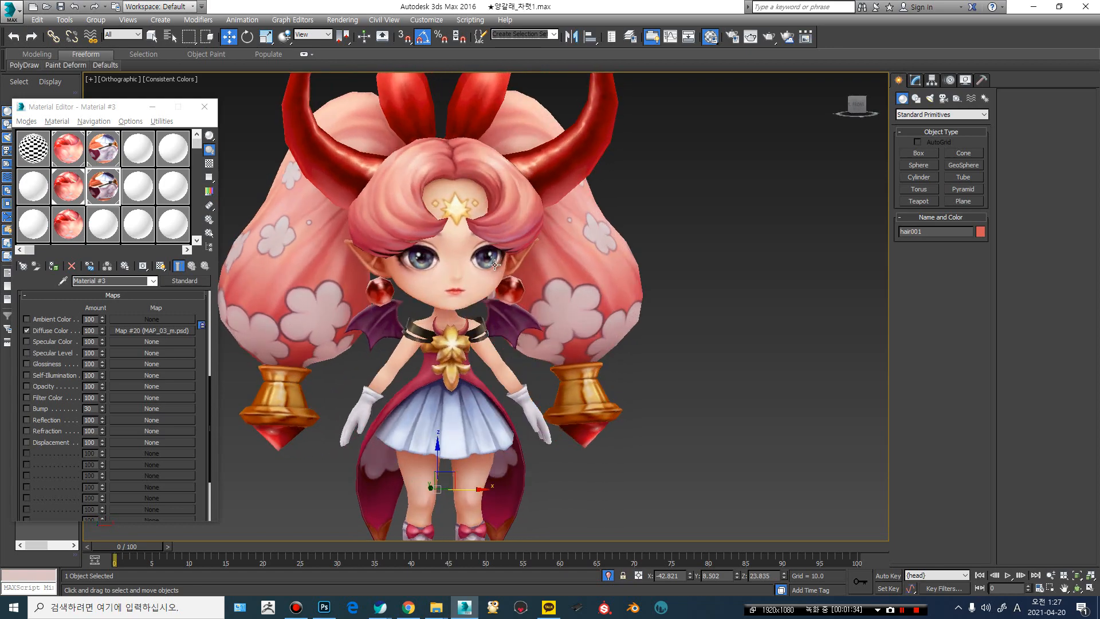
alt+middle_drag(551, 268, 501, 270)
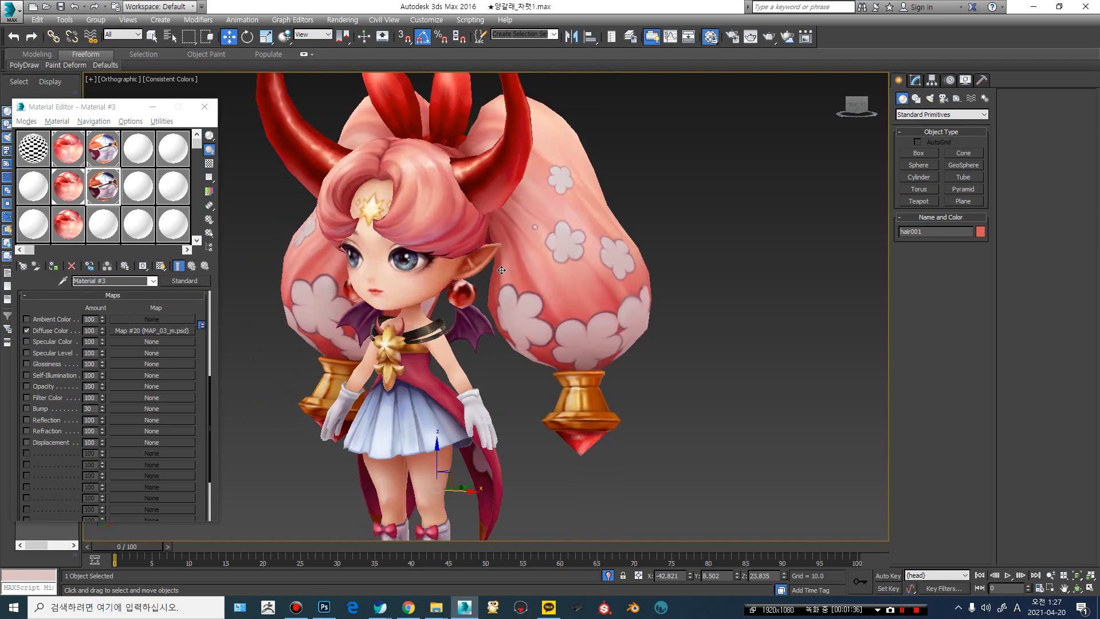
alt+middle_drag(407, 270, 424, 269)
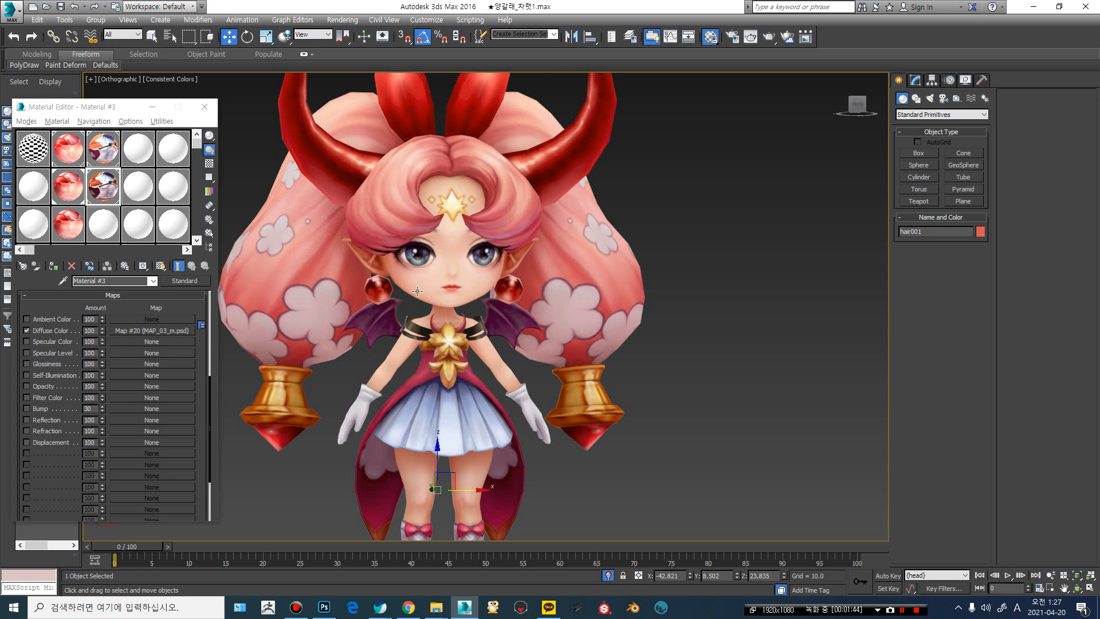
alt+middle_drag(596, 286, 543, 284)
key(shift+z)
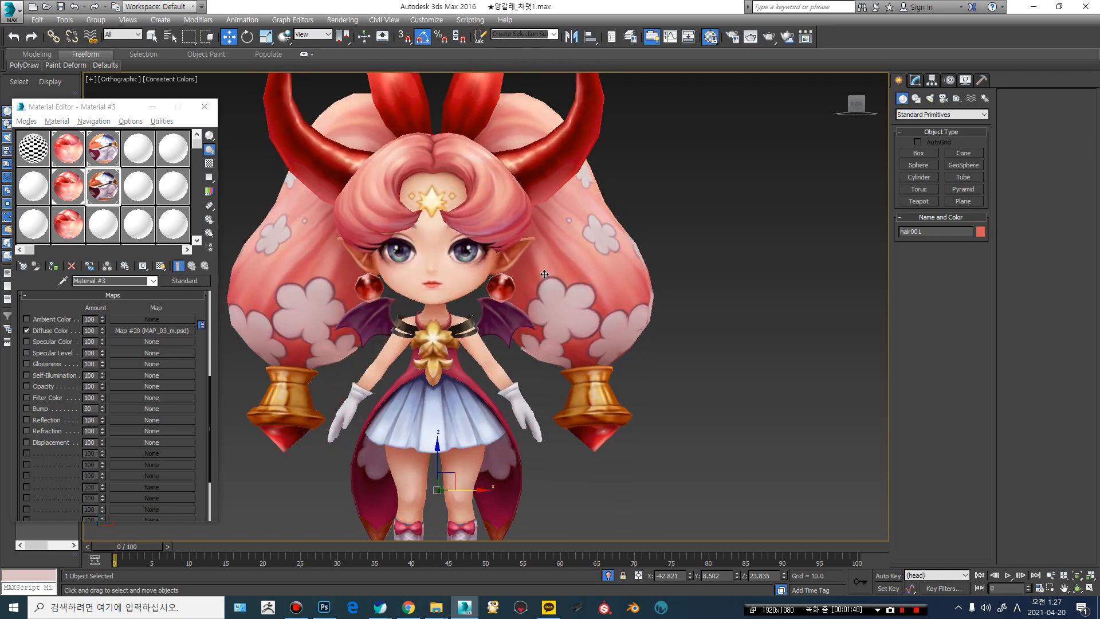
- Inspect the forehead ornament and painted face up close, and briefly display the mesh edges over the textures
scroll(464, 216, up, 5)
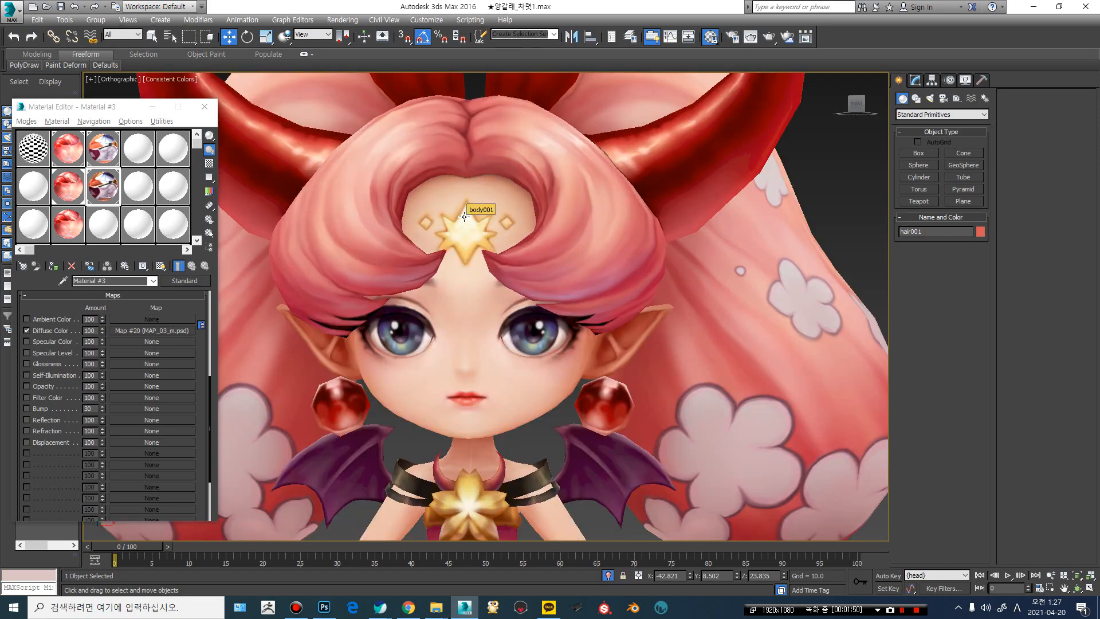
scroll(464, 216, down, 5)
scroll(341, 269, down, 2)
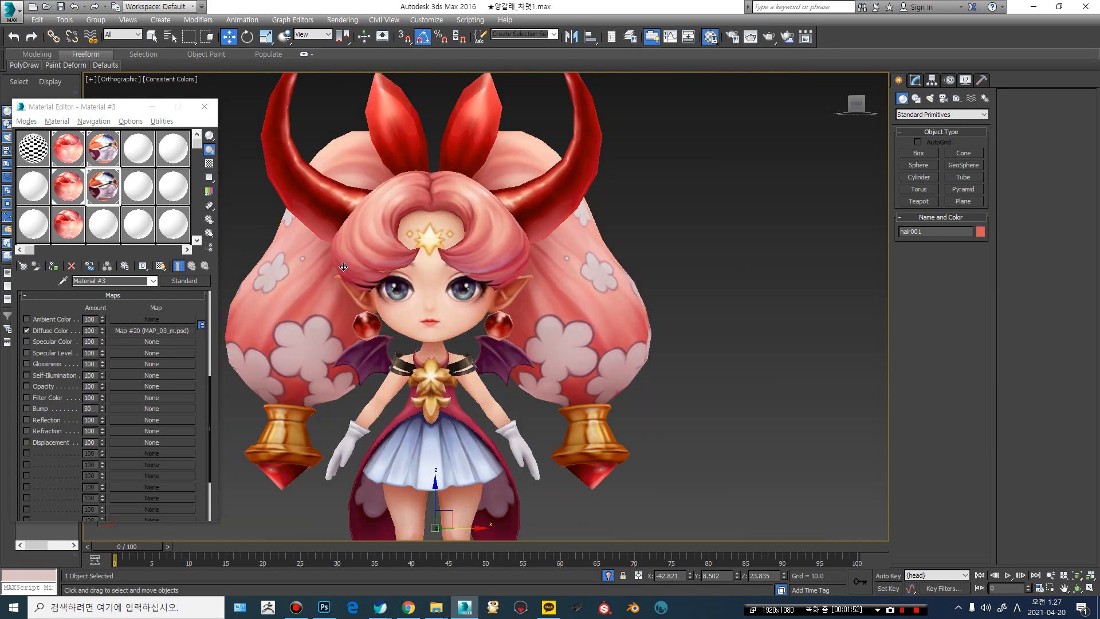
mouse_move(307, 254)
alt+middle_down()
mouse_move(363, 255)
mouse_move(322, 249)
alt+middle_up()
alt+middle_drag(338, 287, 325, 282)
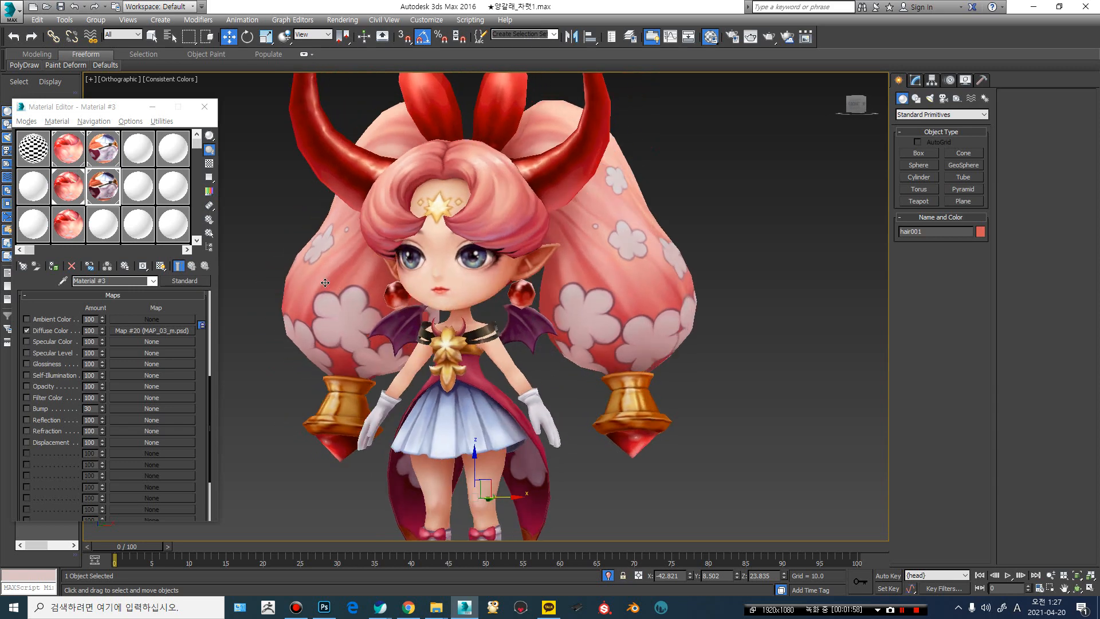
scroll(325, 283, down, 2)
scroll(327, 282, up, 4)
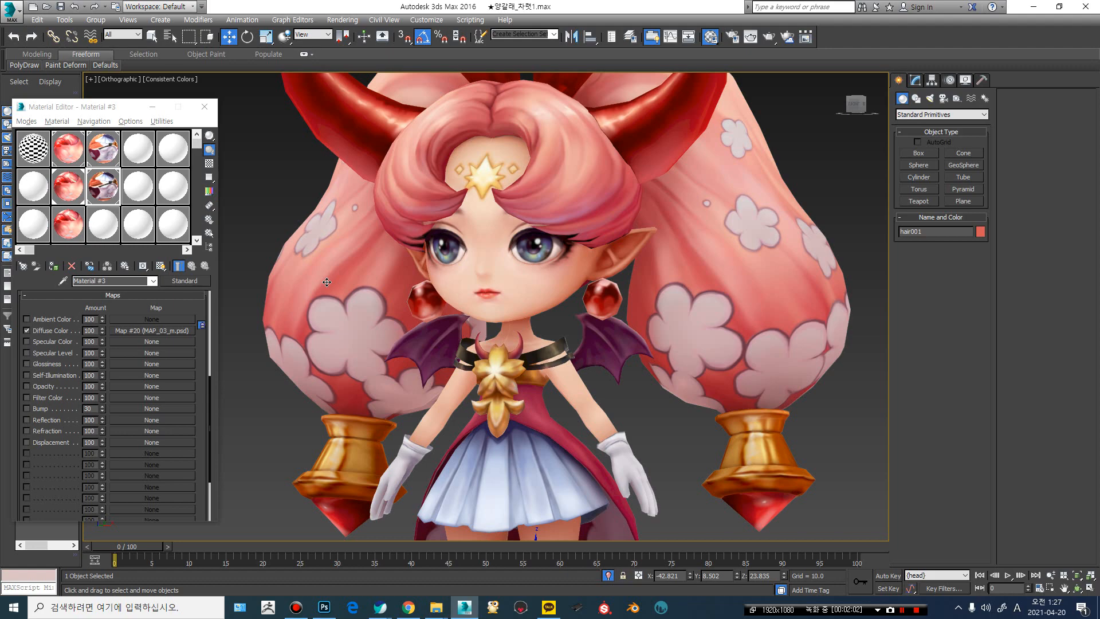
key(F4)
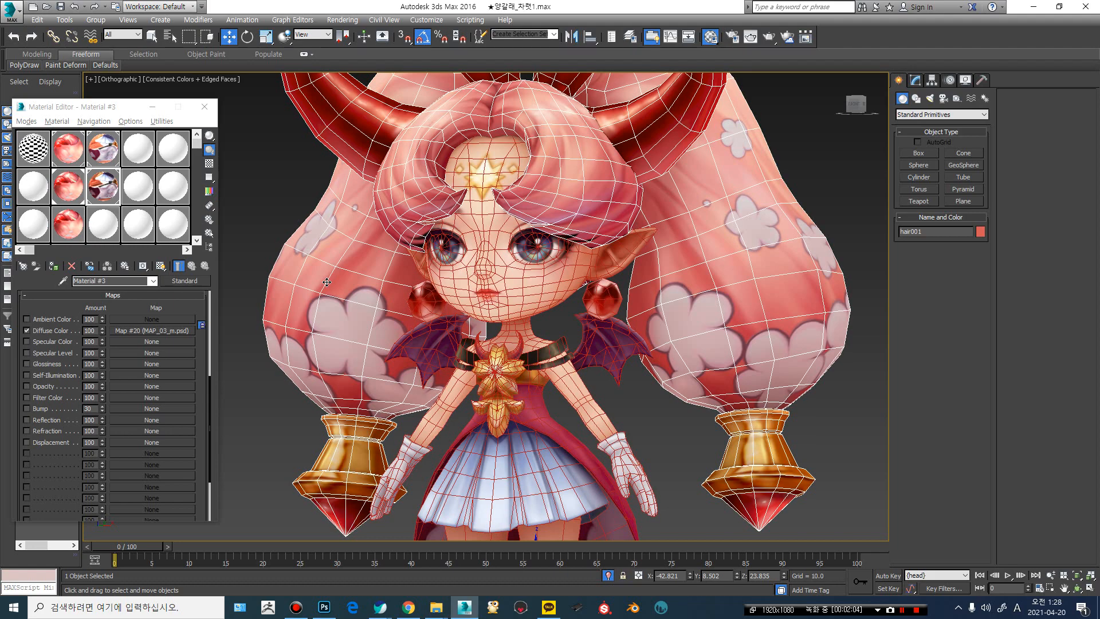
key(F4)
- Examine the full figure down to the boots, the side of the head with its pigtail, and the face from the front
alt+middle_drag(338, 281, 298, 279)
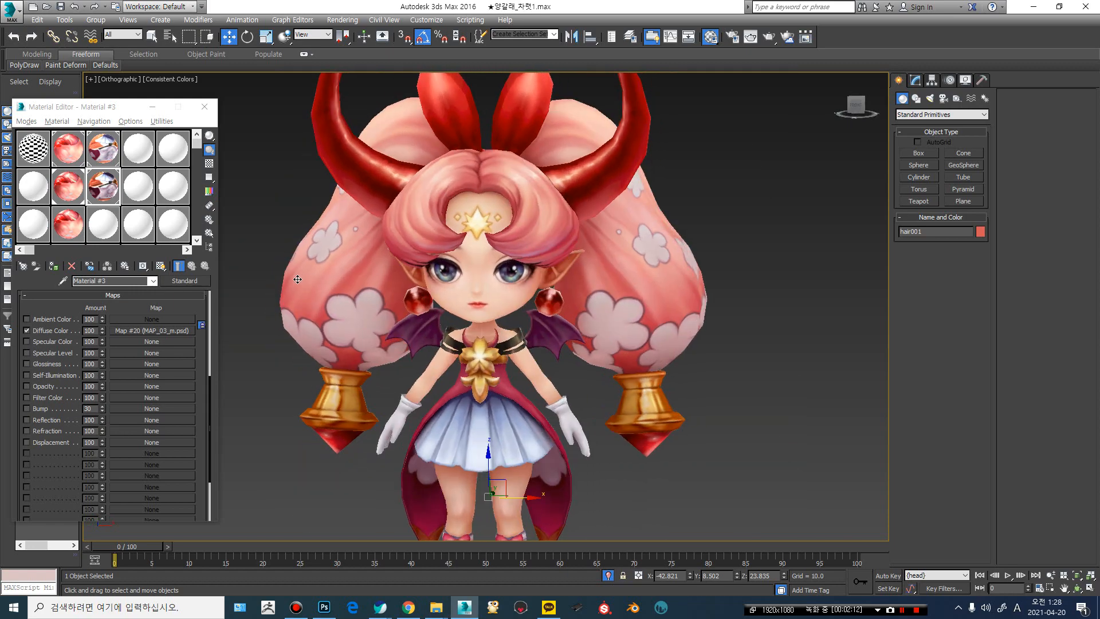
alt+middle_drag(360, 265, 382, 255)
scroll(383, 255, down, 2)
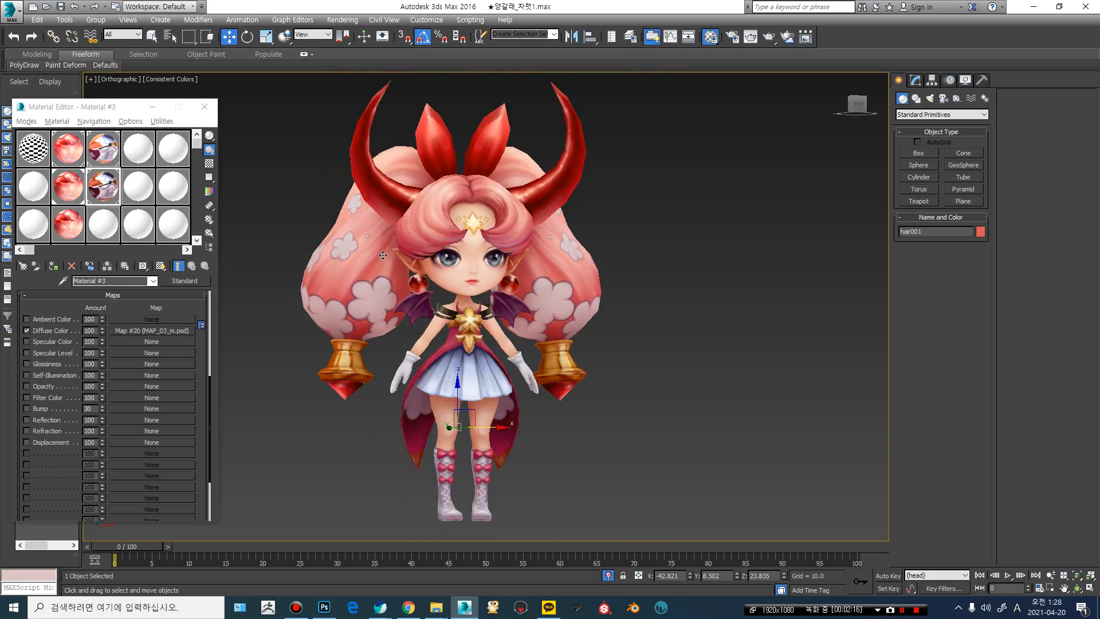
alt+middle_drag(316, 248, 410, 232)
scroll(413, 230, up, 6)
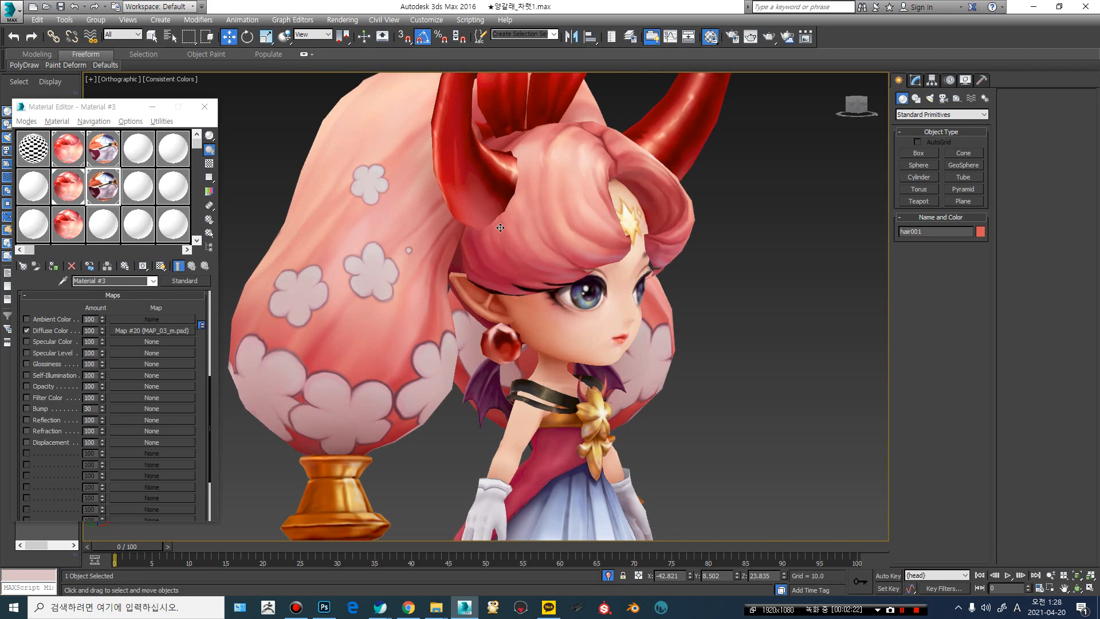
scroll(500, 227, down, 4)
alt+middle_drag(502, 223, 440, 210)
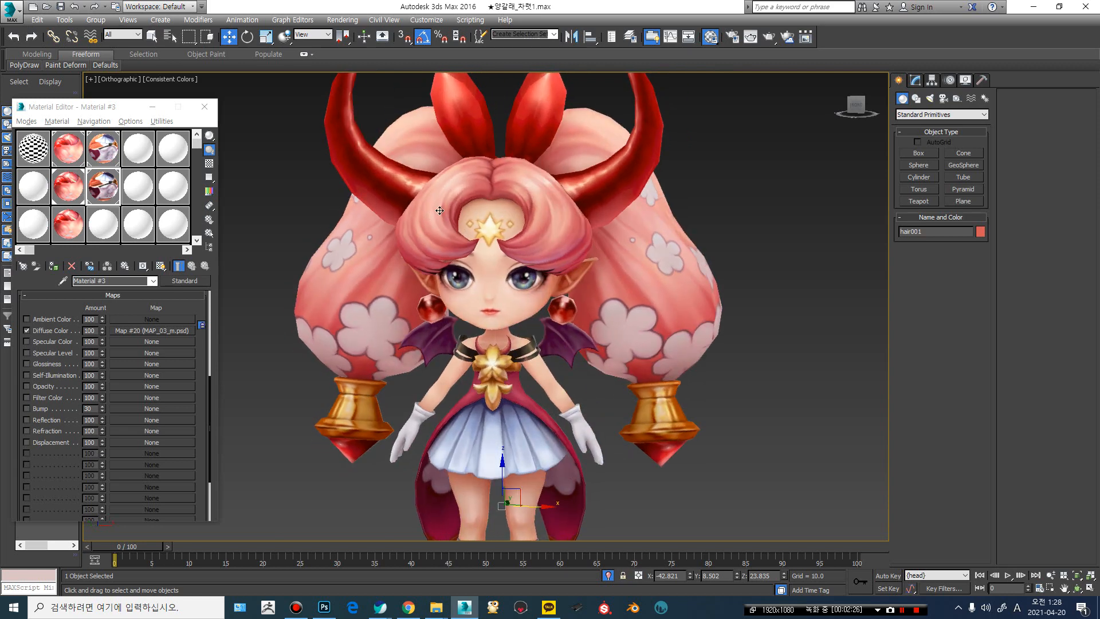
mouse_move(616, 258)
alt+middle_down()
mouse_move(630, 255)
mouse_move(606, 249)
alt+middle_up()
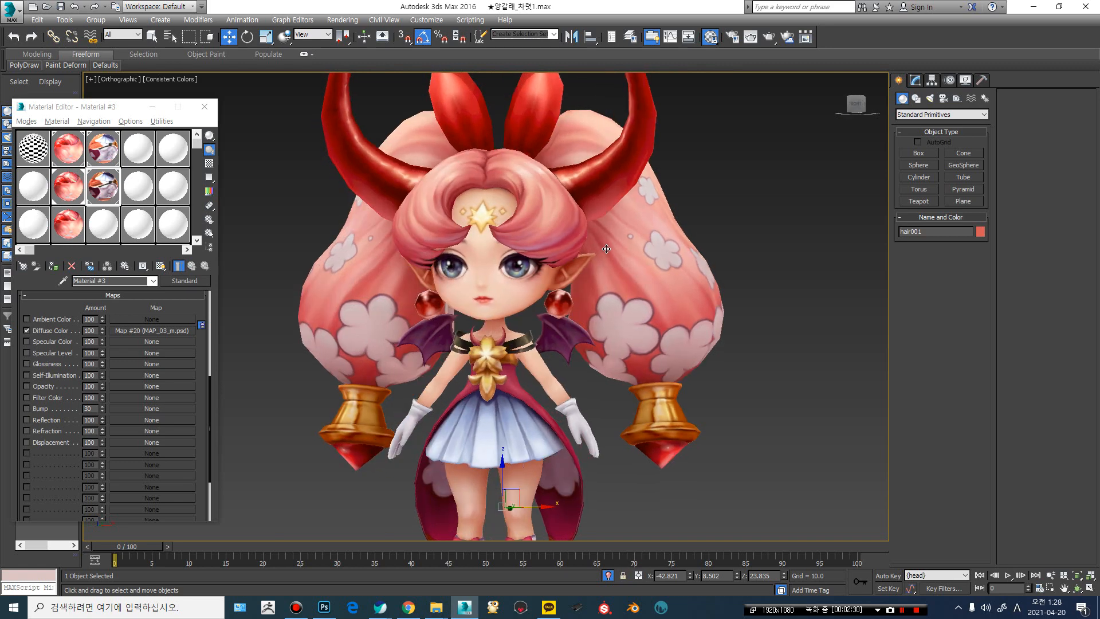
scroll(605, 249, down, 2)
scroll(607, 248, up, 3)
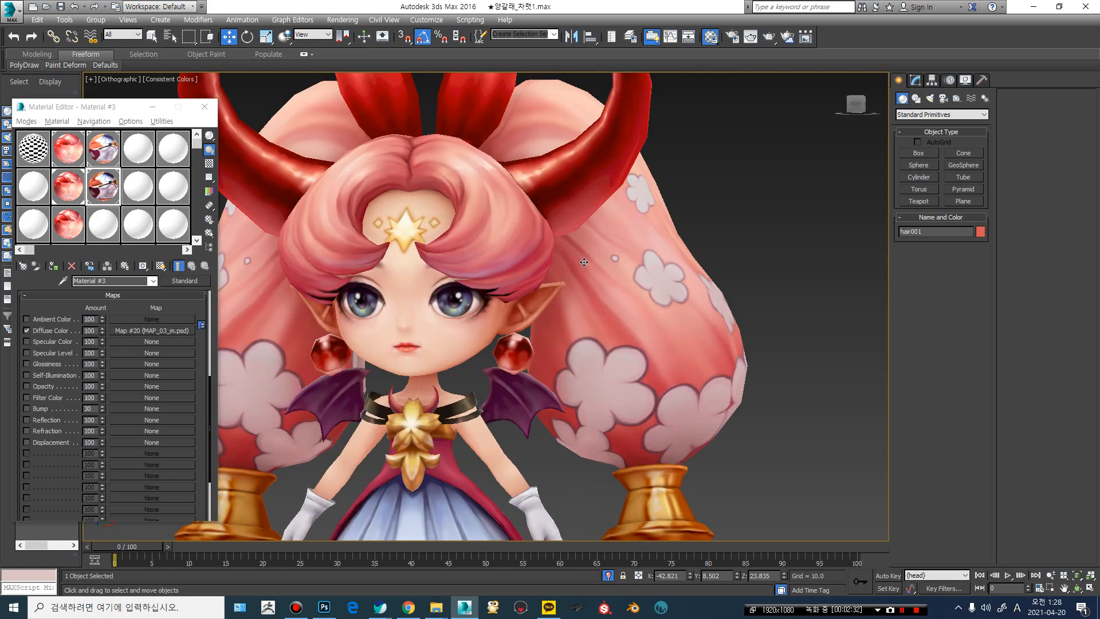
scroll(581, 251, up, 2)
middle_drag(581, 250, 623, 224)
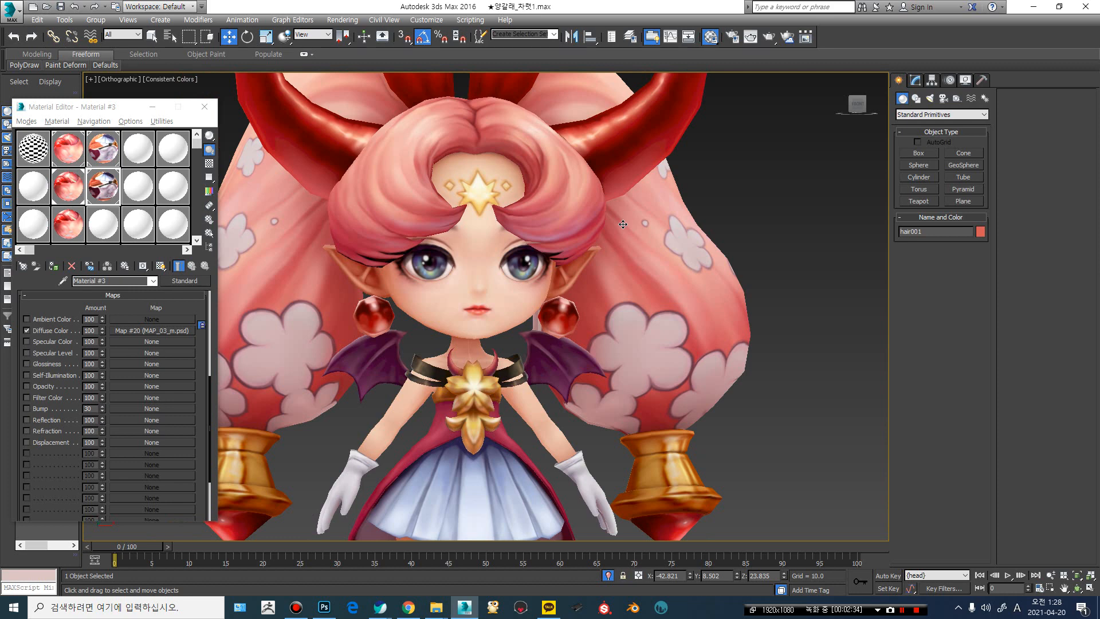
scroll(622, 224, down, 2)
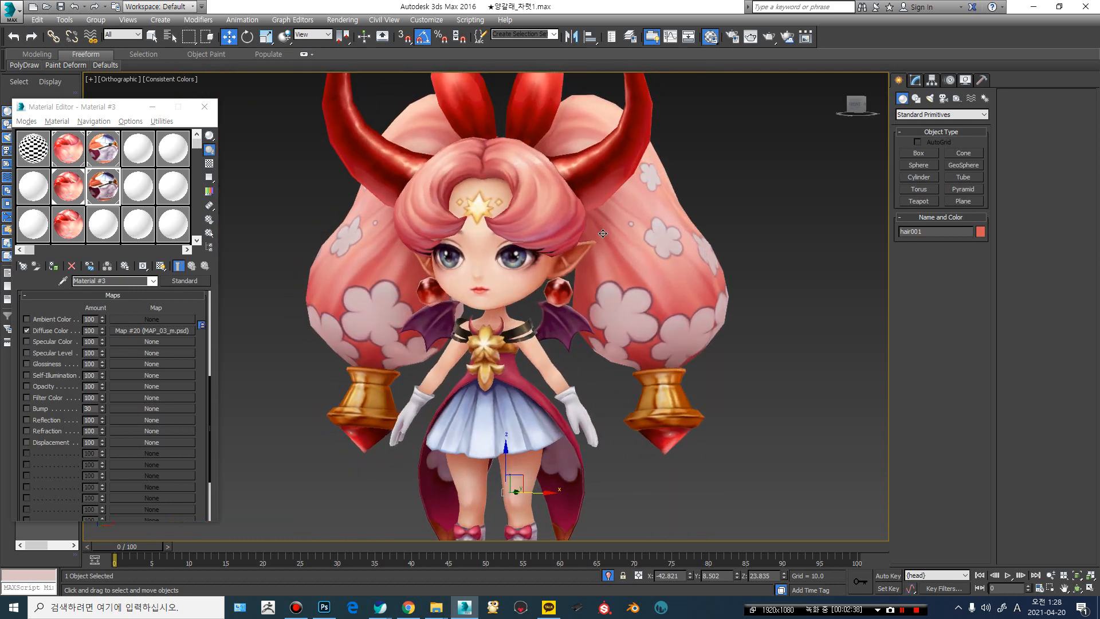
- Compare the character with and without edged faces, select the body mesh and leave the edges hidden
key(F4)
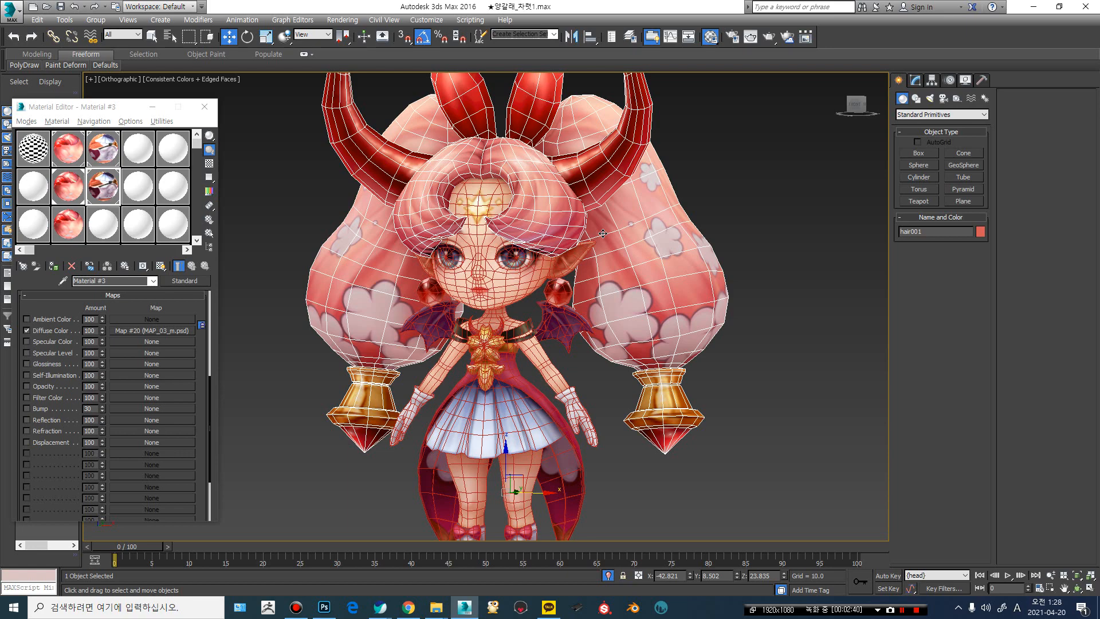
key(F4)
key(F4)
click(496, 273)
key(F4)
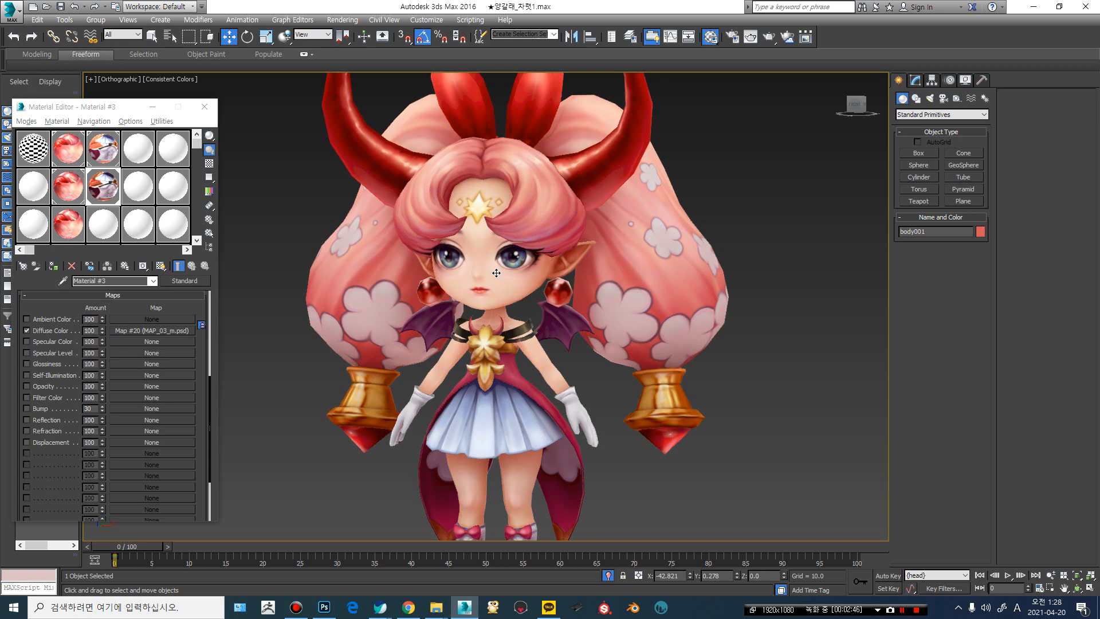
- Review the character from three-quarter and front angles, and compare the front view with and without edged faces
alt+middle_drag(509, 278, 457, 272)
scroll(471, 271, down, 3)
scroll(458, 272, up, 2)
alt+middle_drag(372, 260, 485, 252)
scroll(480, 256, up, 2)
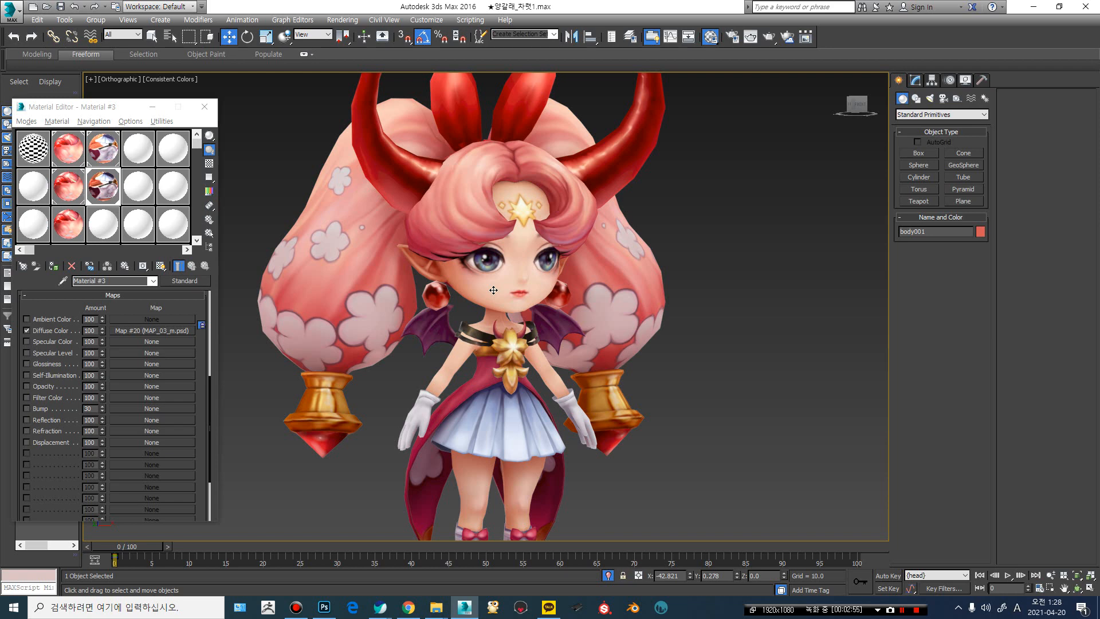
alt+middle_drag(527, 268, 495, 261)
key(F4)
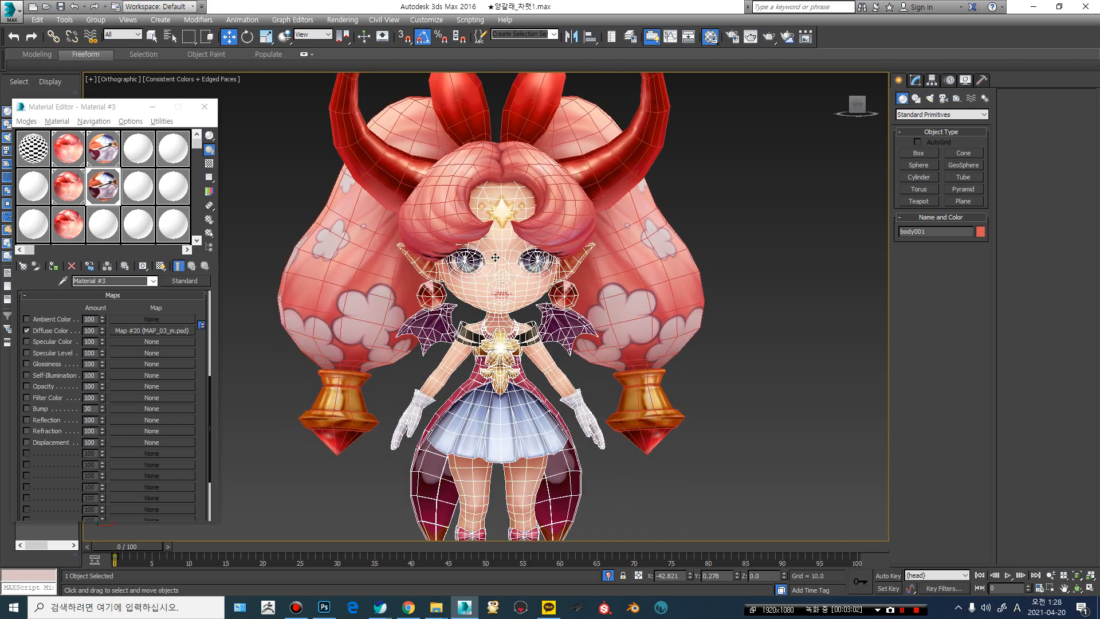
key(F4)
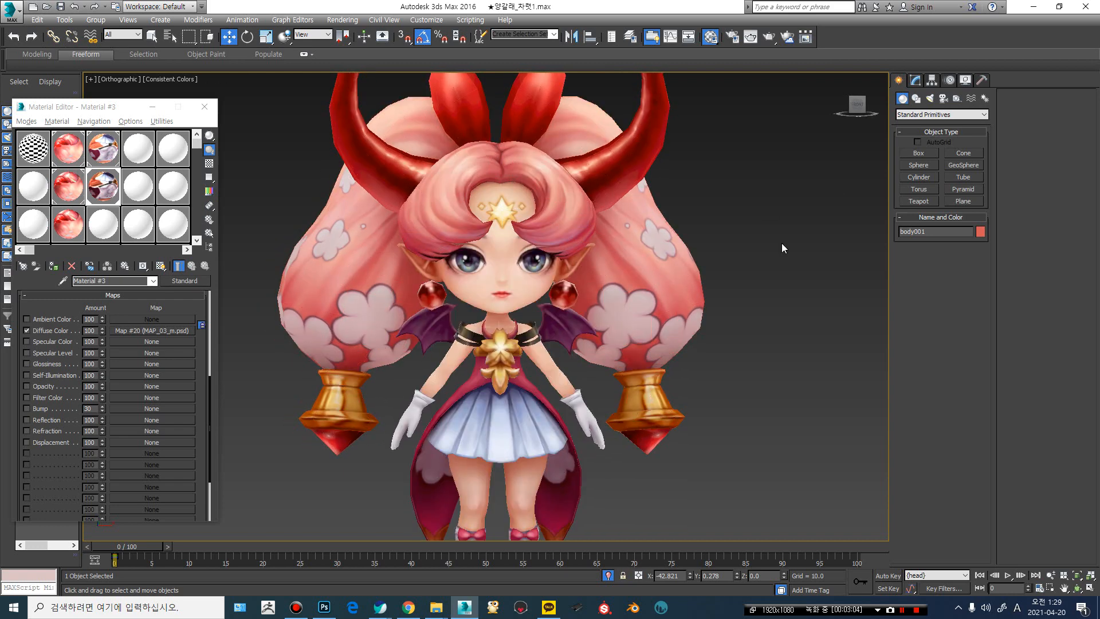
- Unhide all hidden objects and bring both versions of the character into view side by side
alt+middle_drag(782, 243, 714, 238)
right_click(715, 234)
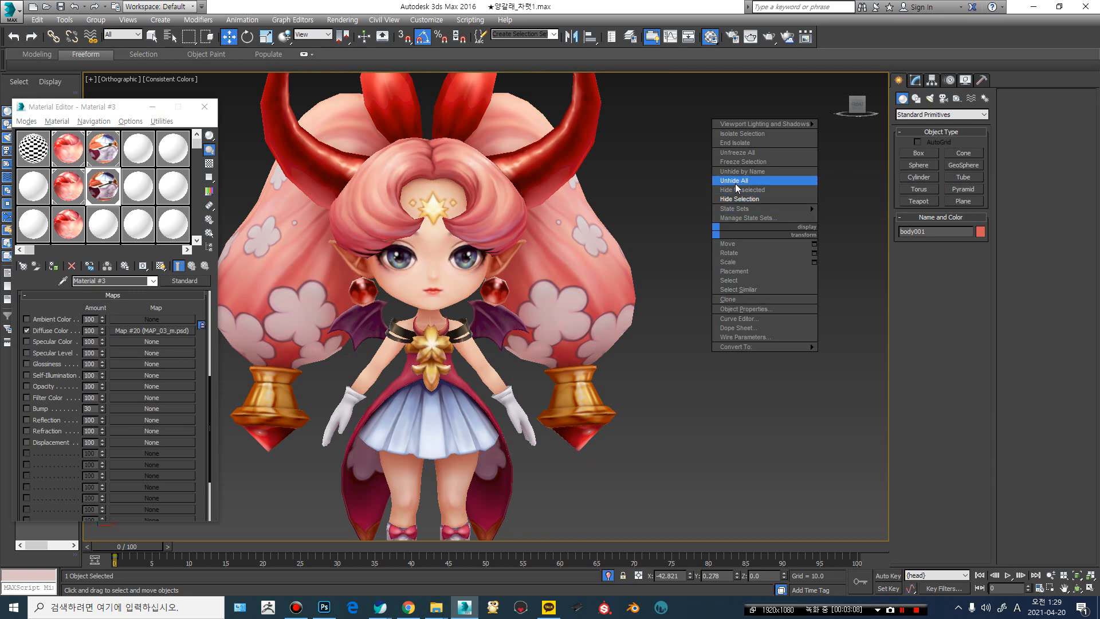
click(735, 181)
middle_drag(733, 238, 703, 237)
scroll(705, 237, down, 2)
click(718, 234)
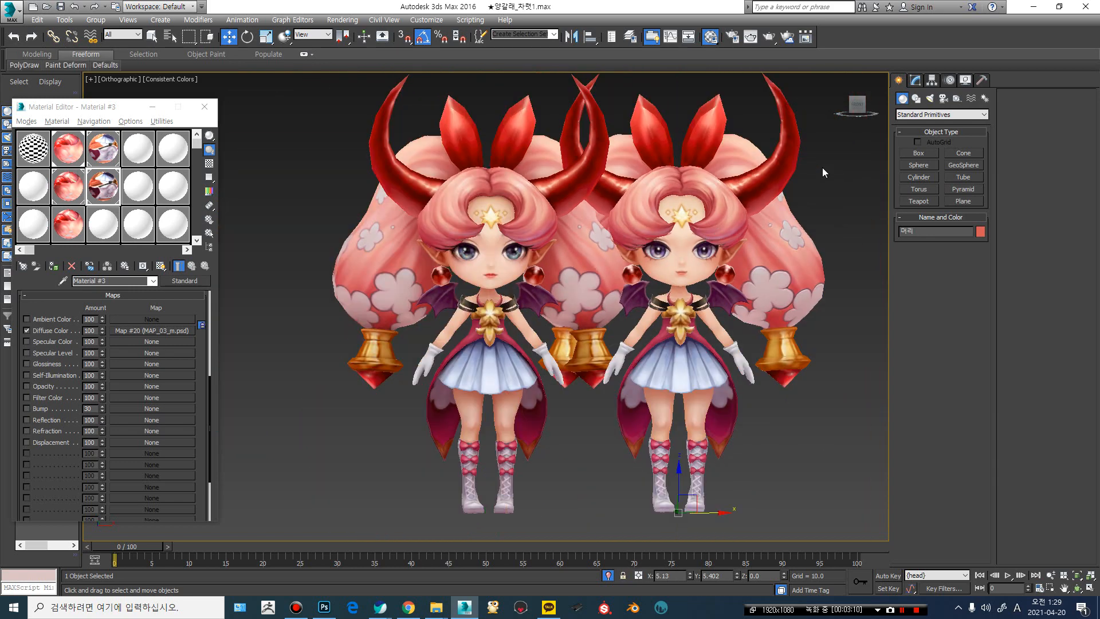
- Select the second character's body mesh and compare both characters' painted faces from front and three-quarter angles
drag(677, 129, 818, 137)
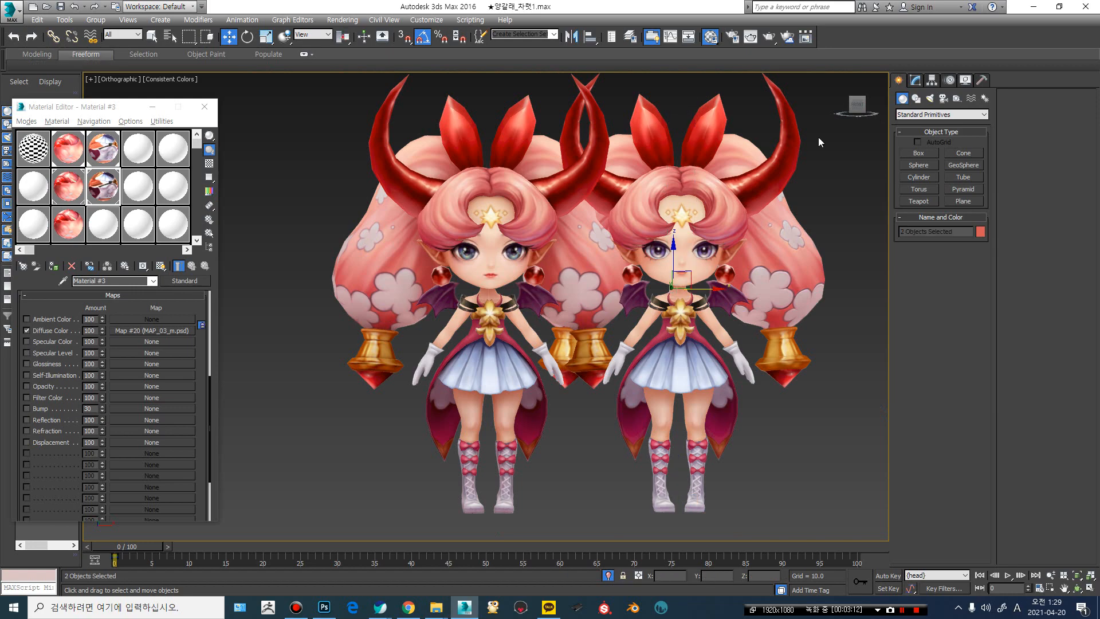
click(855, 106)
click(707, 339)
mouse_move(654, 288)
middle_down()
mouse_move(598, 329)
mouse_move(630, 331)
mouse_move(608, 330)
mouse_move(661, 306)
middle_up()
scroll(596, 328, up, 2)
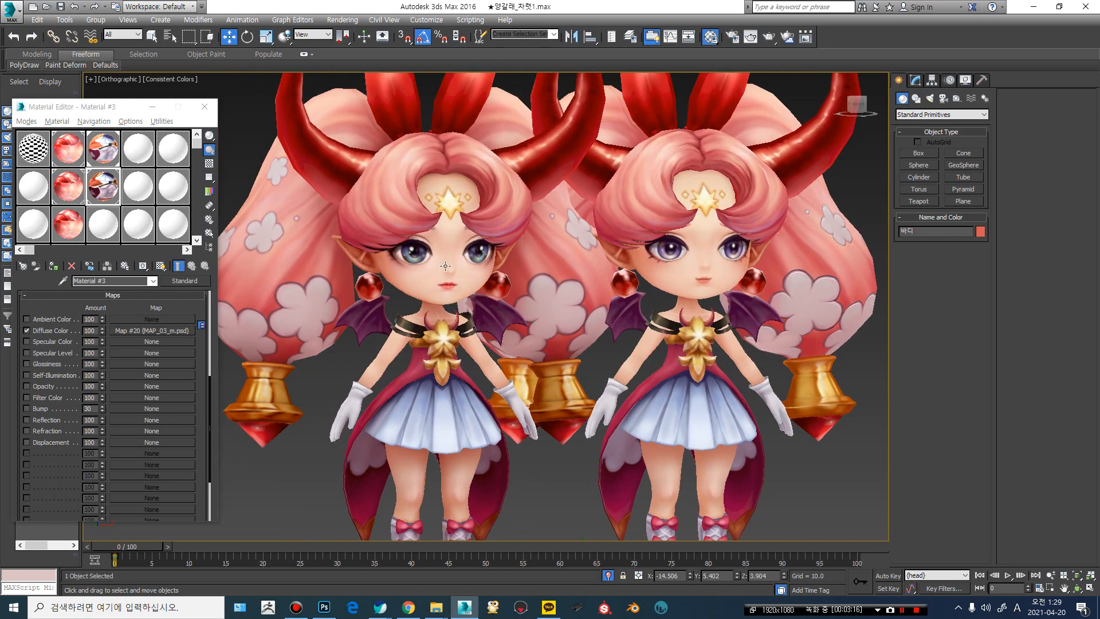
mouse_move(516, 292)
alt+middle_down()
mouse_move(491, 292)
mouse_move(511, 291)
alt+middle_up()
scroll(504, 286, up, 2)
middle_drag(468, 256, 386, 268)
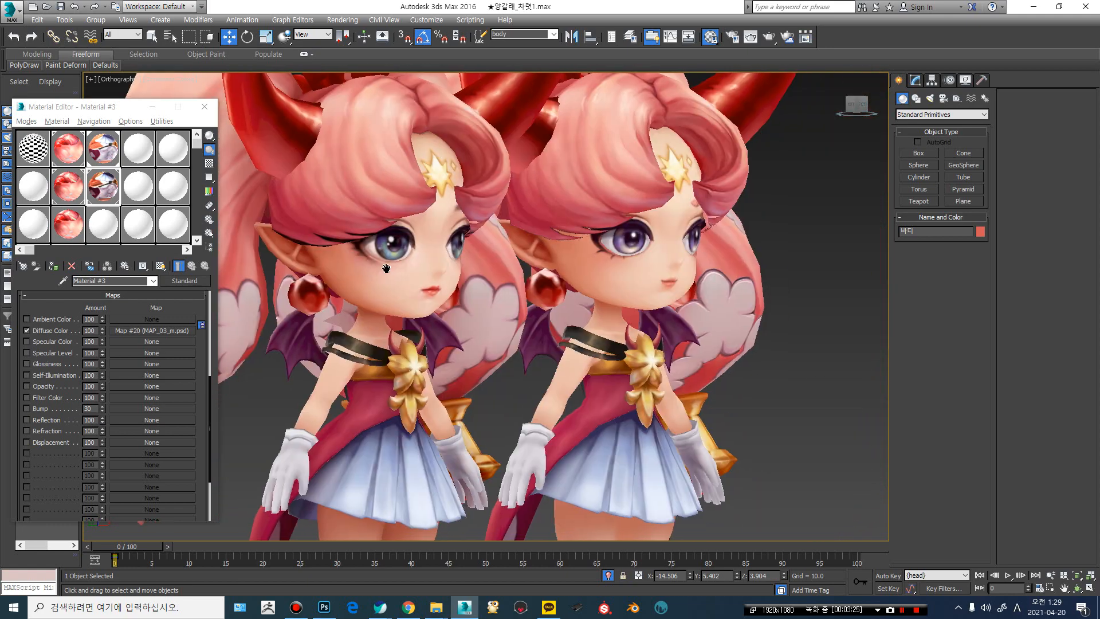
scroll(424, 260, up, 2)
scroll(510, 269, down, 2)
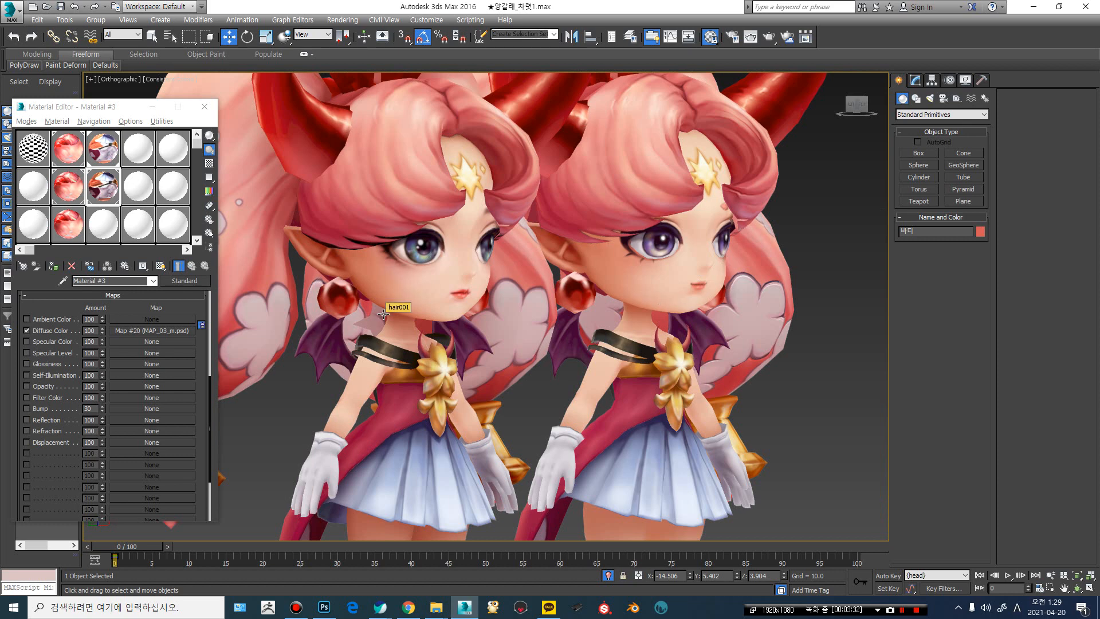
- Briefly display edged faces on both characters to compare their face topology, keeping the second character's body mesh selected
click(688, 276)
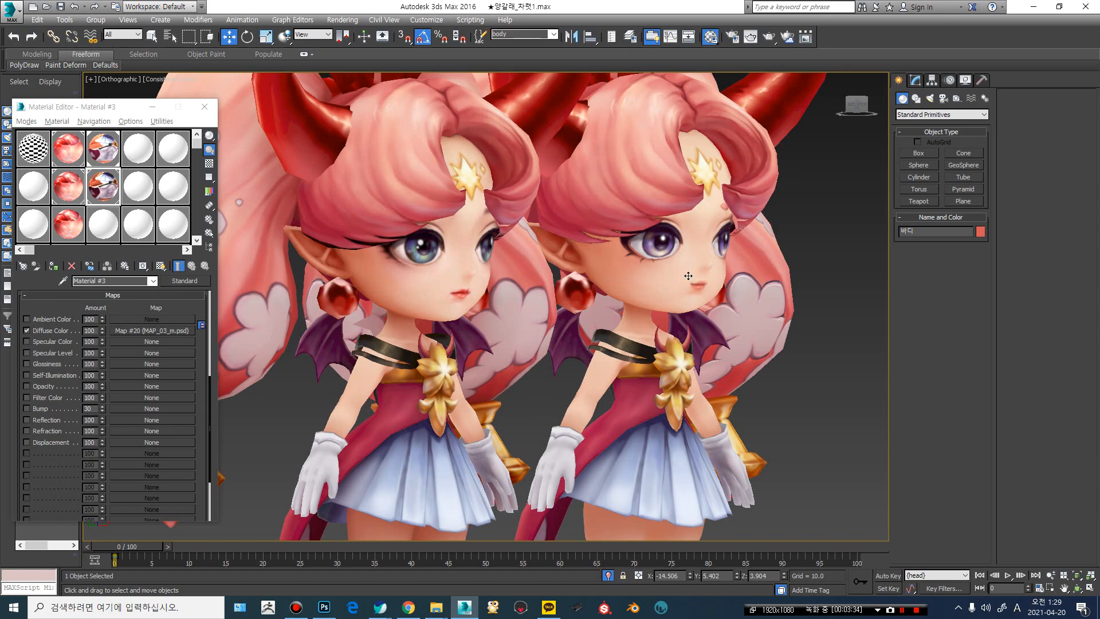
key(F4)
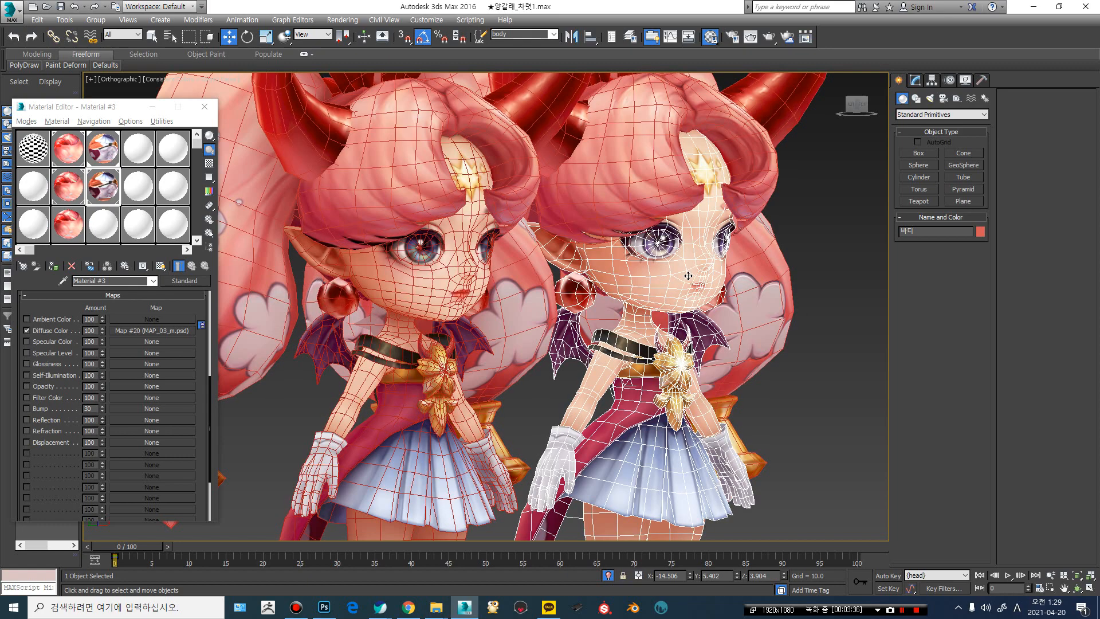
key(F4)
click(680, 270)
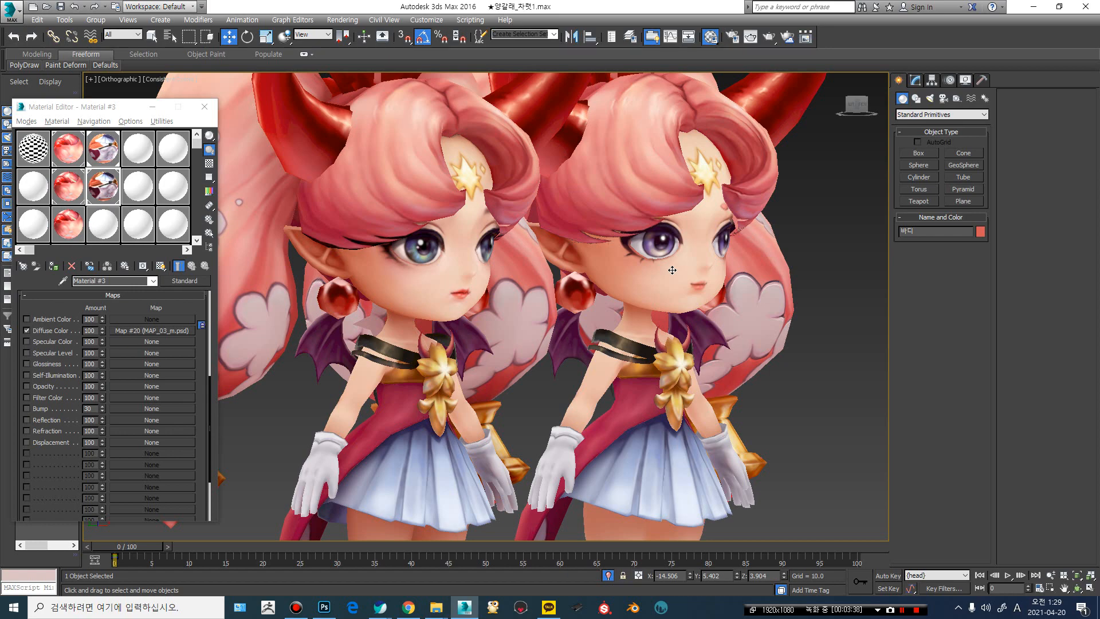
scroll(672, 270, down, 3)
click(672, 270)
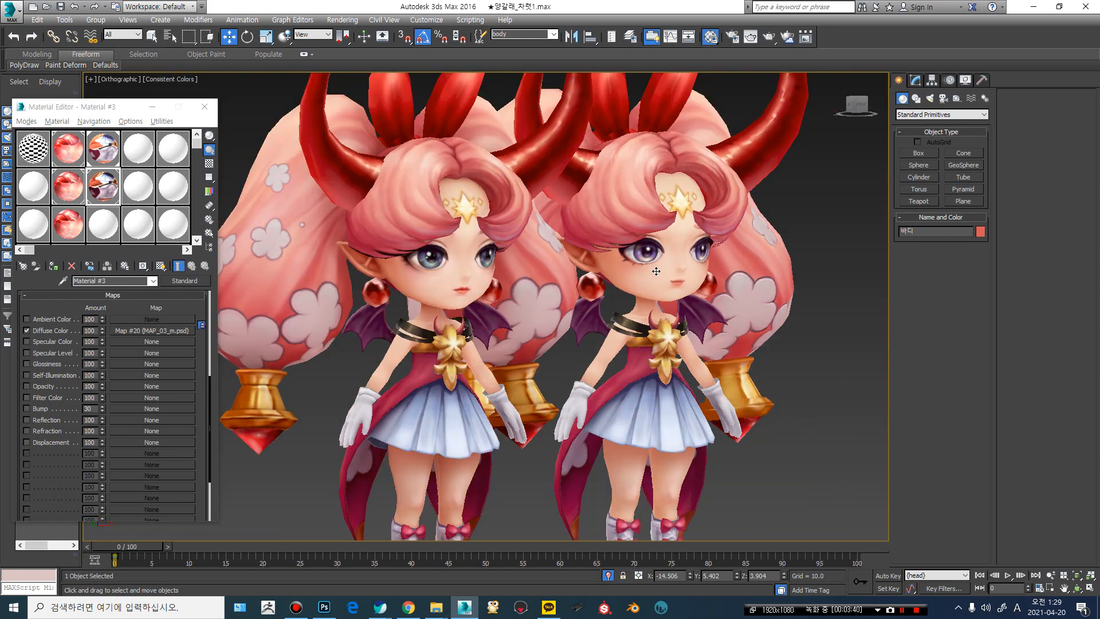
- Show the mesh edges with the second character's hair selected, turn to the front view, and hide the edges
key(F4)
click(727, 232)
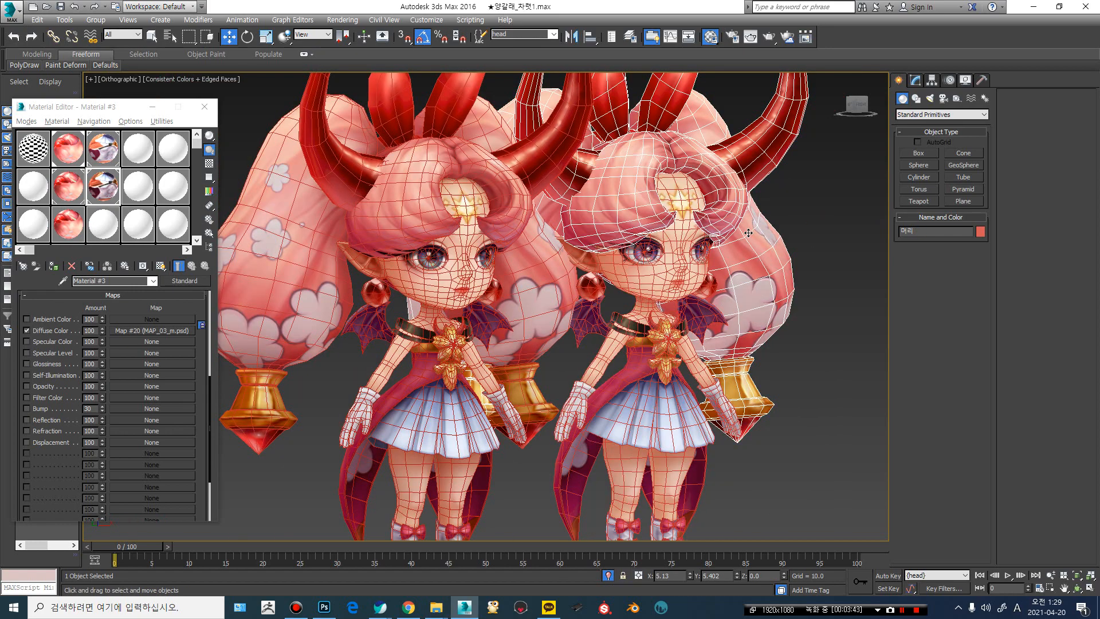
scroll(710, 234, up, 1)
alt+middle_drag(710, 234, 694, 235)
key(F4)
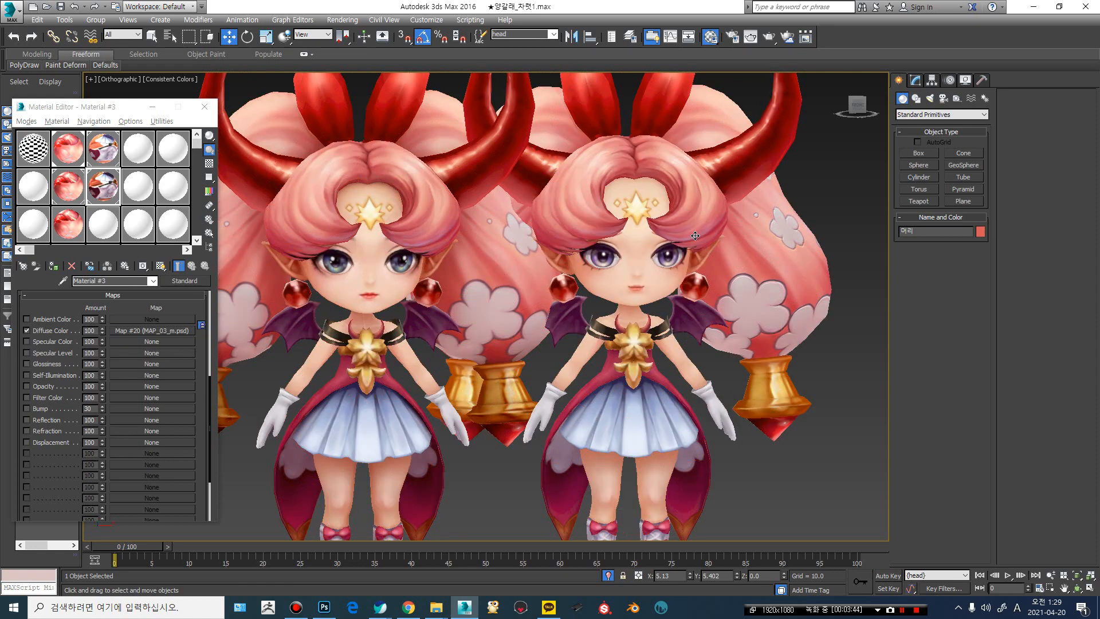
- Select both meshes of the second character and compare the pair from a three-quarter angle with and without edges
drag(647, 339, 647, 339)
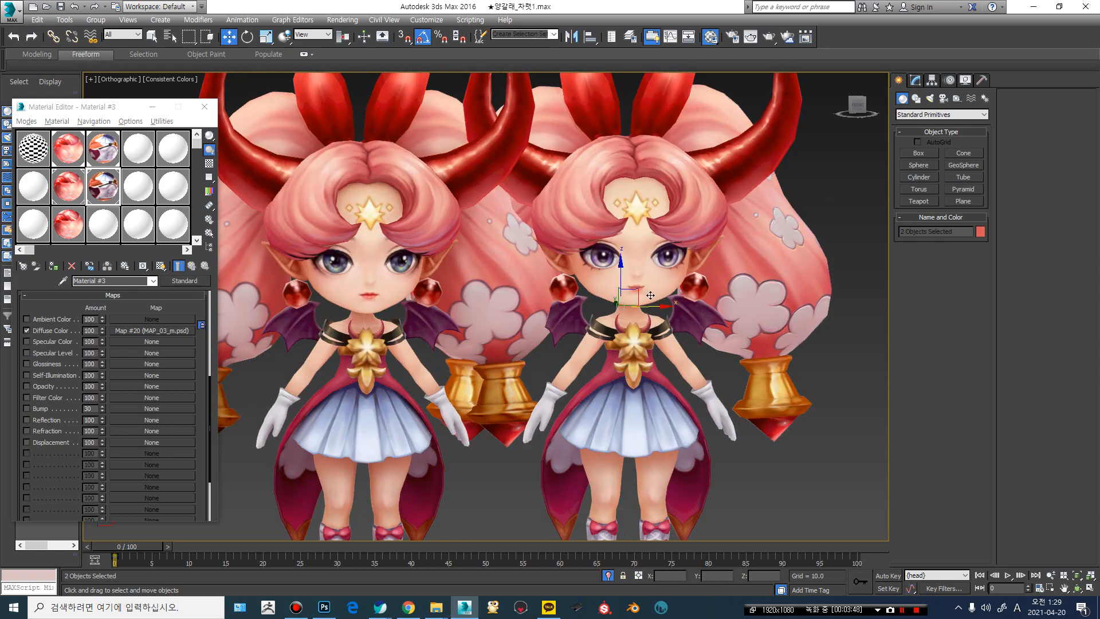
alt+middle_drag(626, 277, 664, 261)
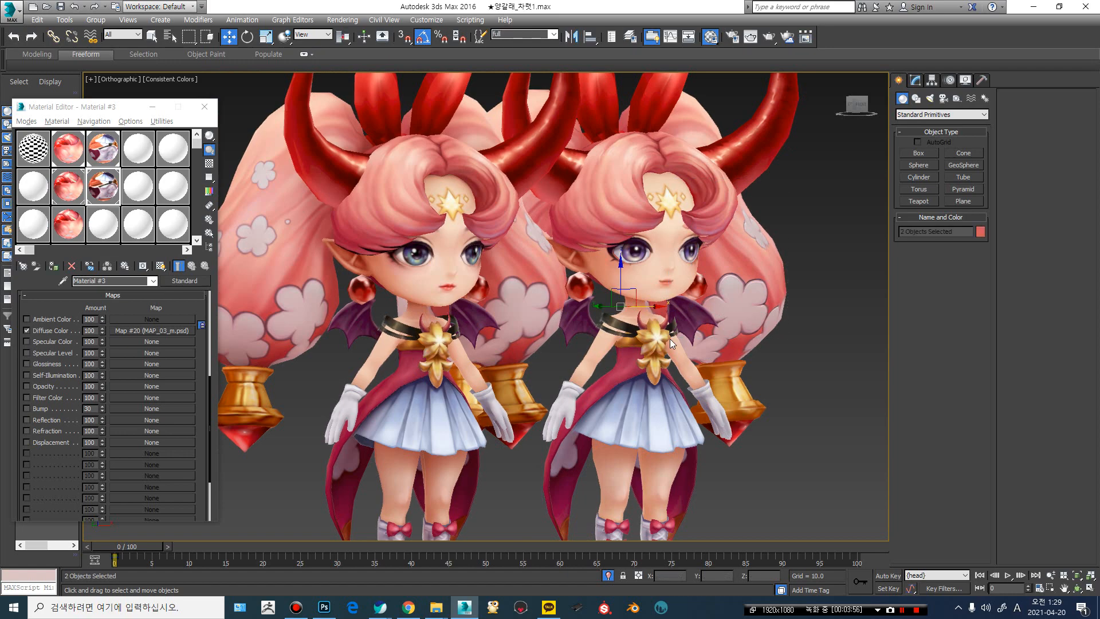
key(F4)
key(F4)
mouse_move(664, 295)
alt+middle_down()
mouse_move(583, 292)
mouse_move(607, 274)
mouse_move(622, 292)
mouse_move(654, 251)
mouse_move(650, 290)
alt+middle_up()
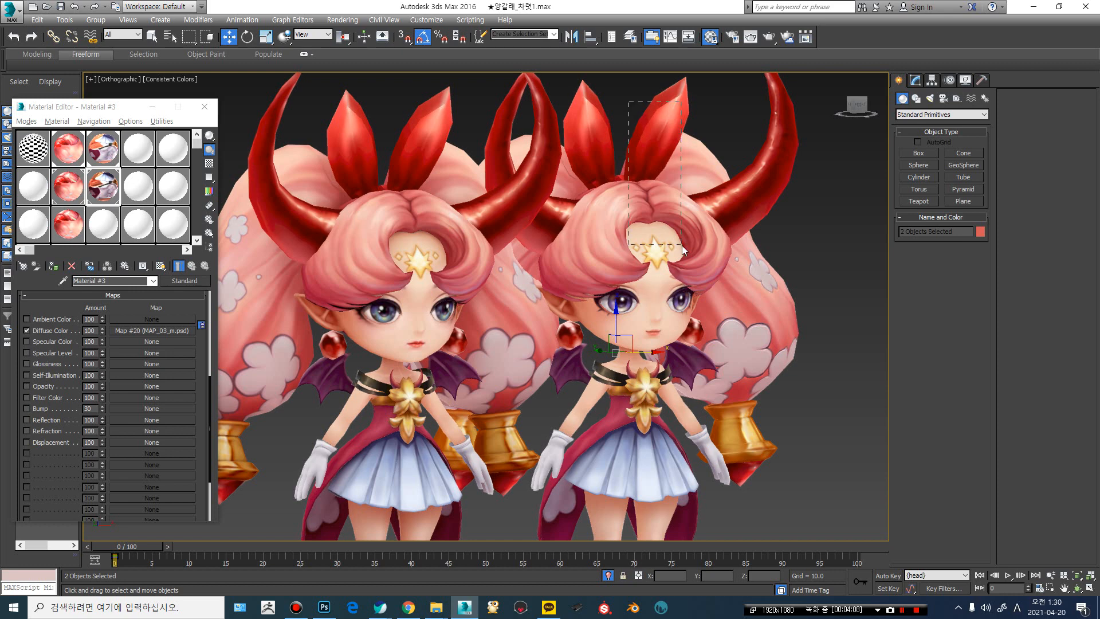
- Select the second character's two meshes and hide them, leaving only the first character
drag(682, 246, 682, 245)
scroll(687, 274, down, 3)
right_click(670, 236)
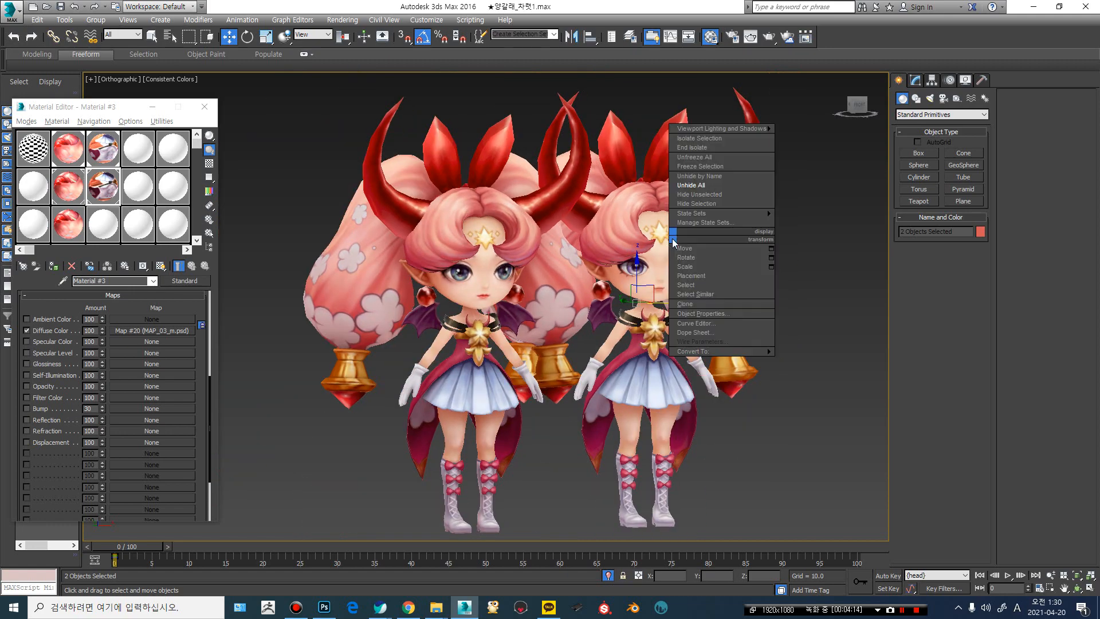
click(697, 205)
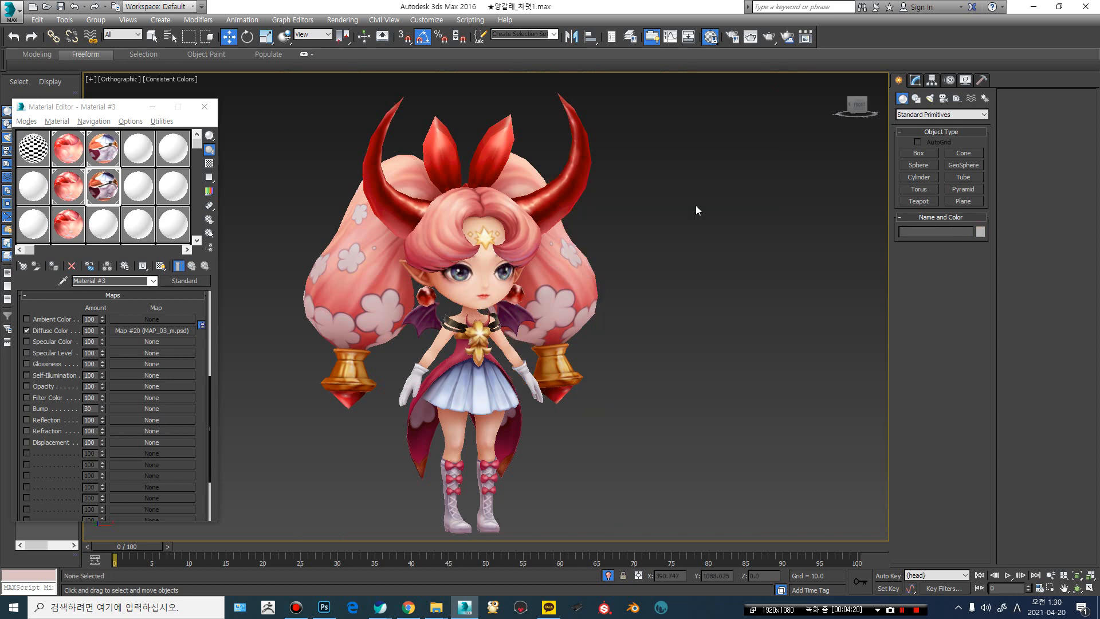
- Turn on edged faces and select the first character's hair and body meshes in turn to examine their topology
click(579, 276)
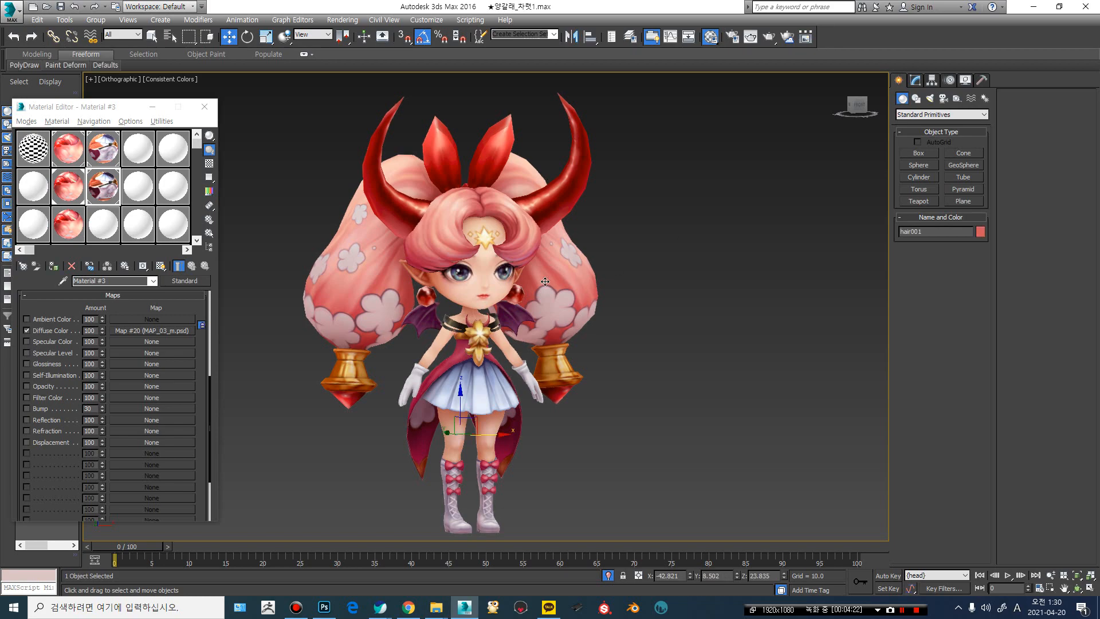
key(F4)
scroll(304, 358, up, 4)
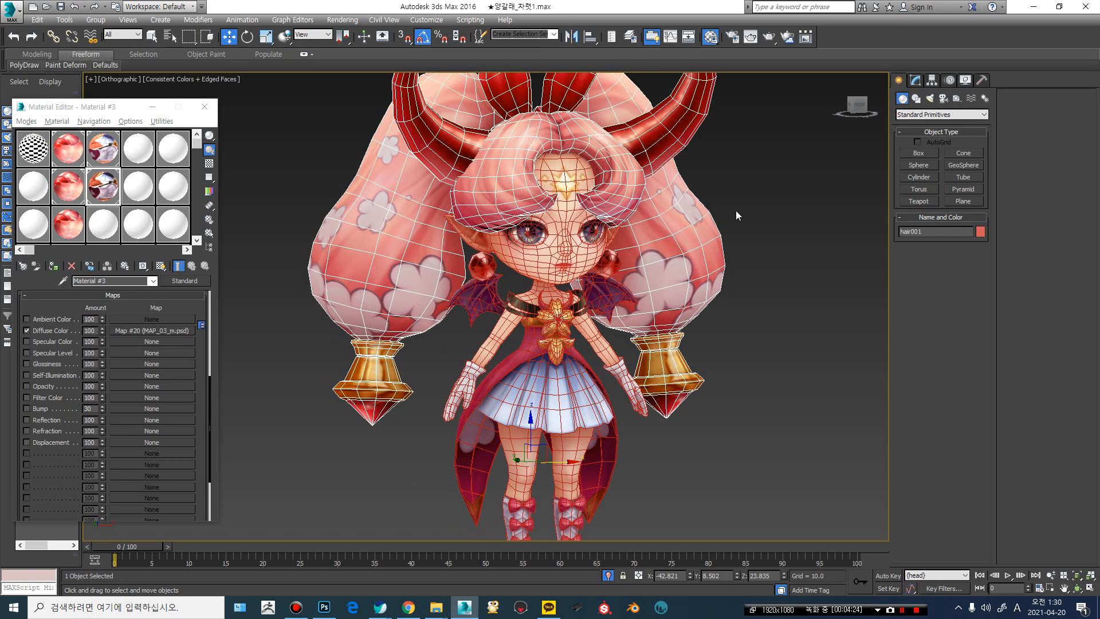
click(735, 210)
click(558, 257)
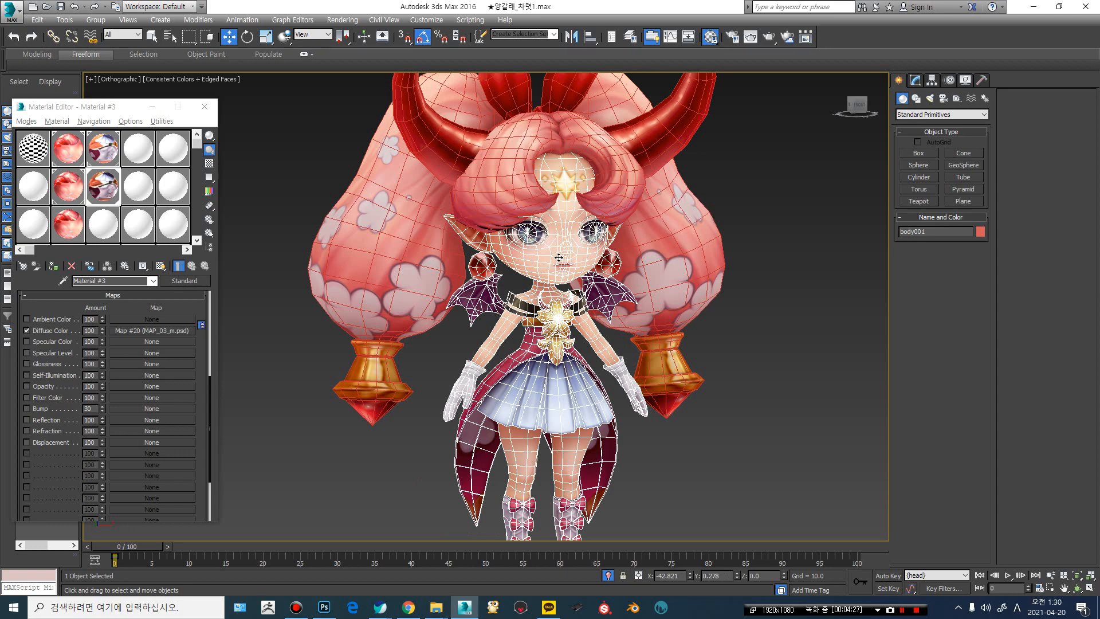
click(679, 213)
middle_drag(667, 154, 629, 215)
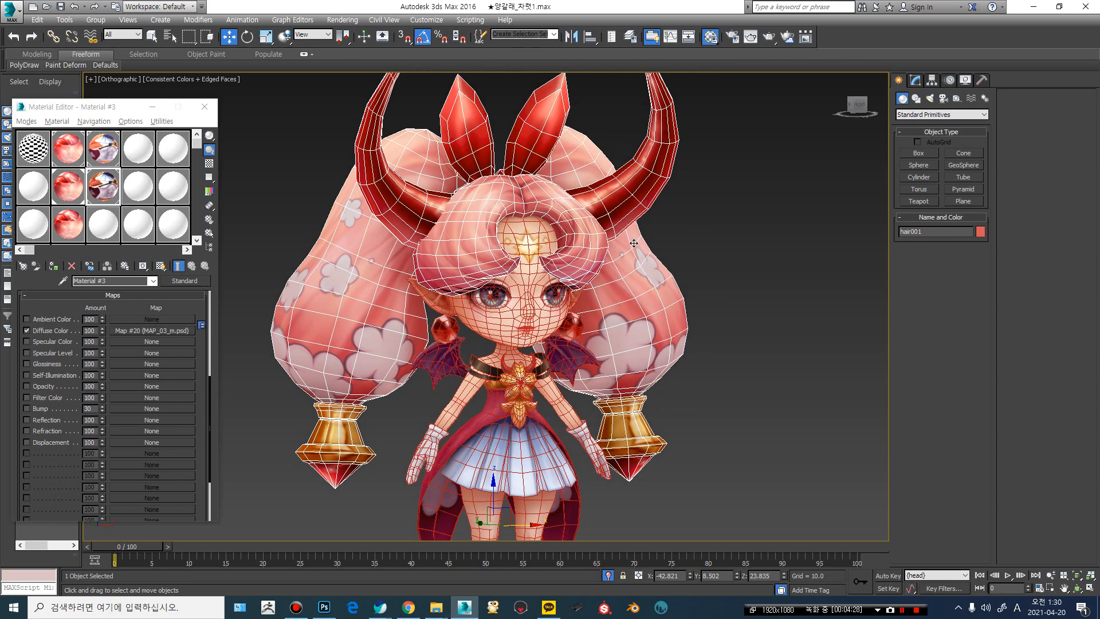
- Check the body mesh around the face, reselect the hair mesh, and bring the full figure into view
click(746, 230)
click(598, 315)
click(525, 305)
alt+middle_drag(541, 305, 564, 241)
click(626, 276)
scroll(564, 258, down, 3)
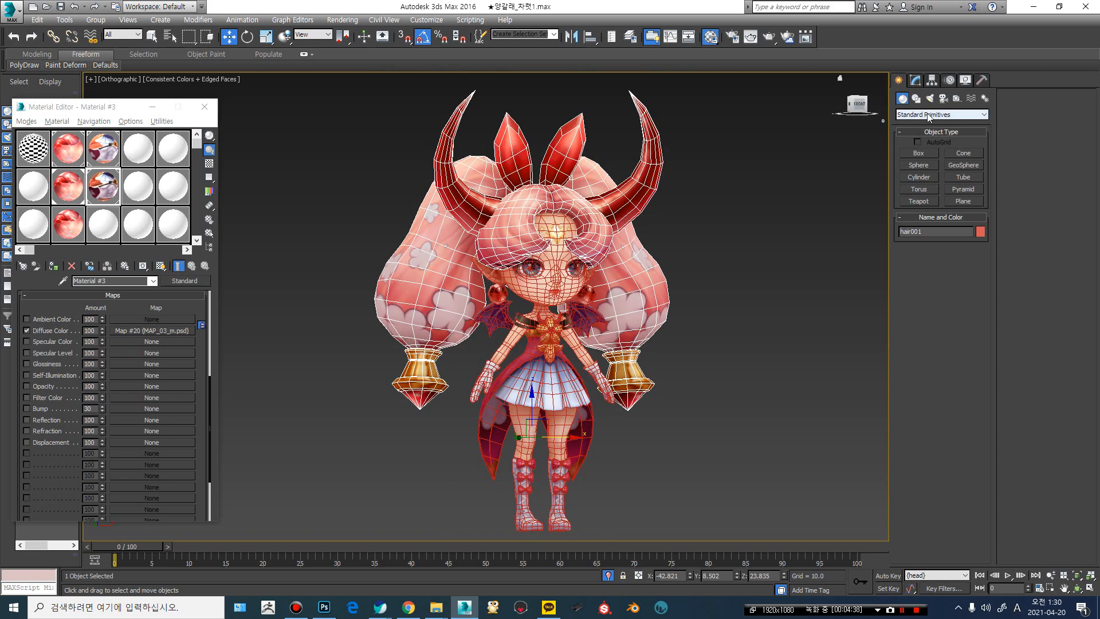
- Export the selected hair mesh to BodyPaint 3D through BodyPaint 3D Exchange and inspect it there from several angles
click(983, 81)
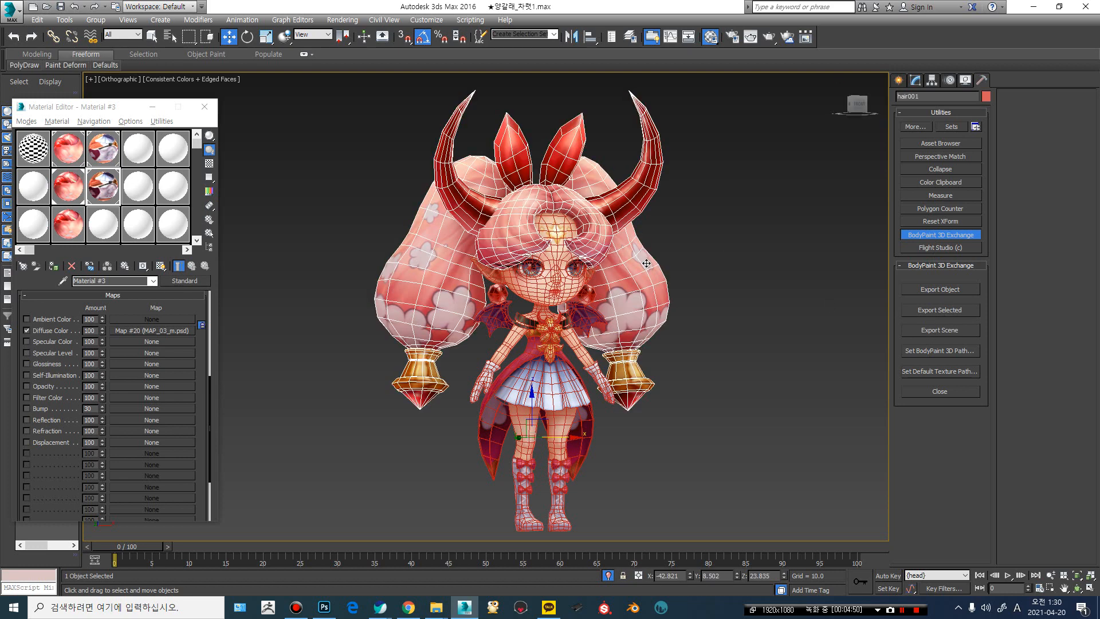
click(938, 310)
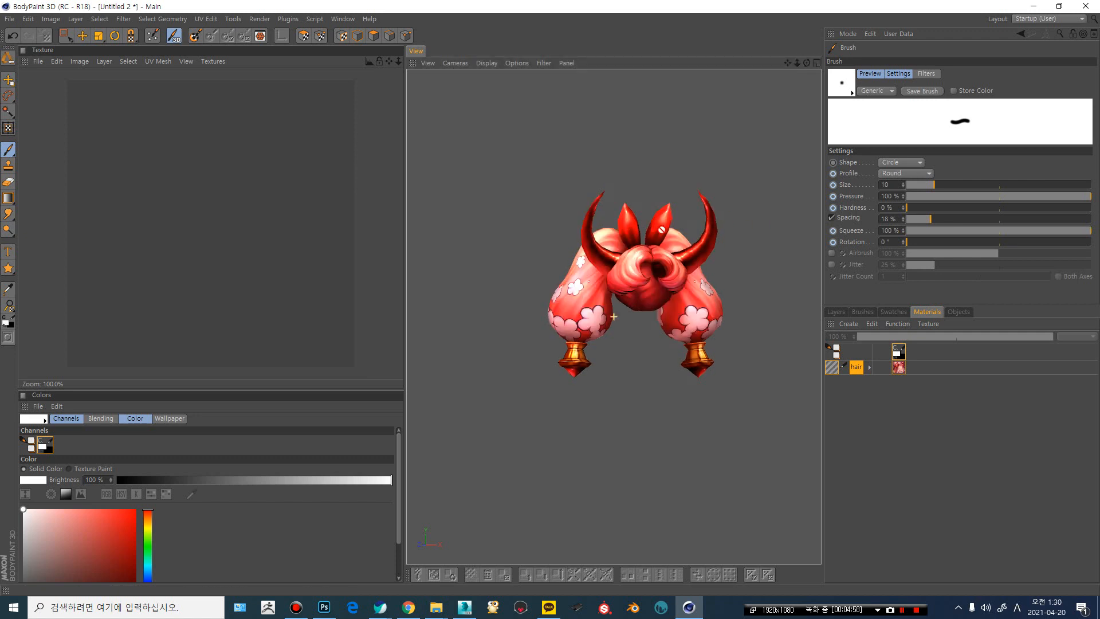
alt+drag(661, 230, 624, 230)
alt+right_drag(660, 228, 674, 200)
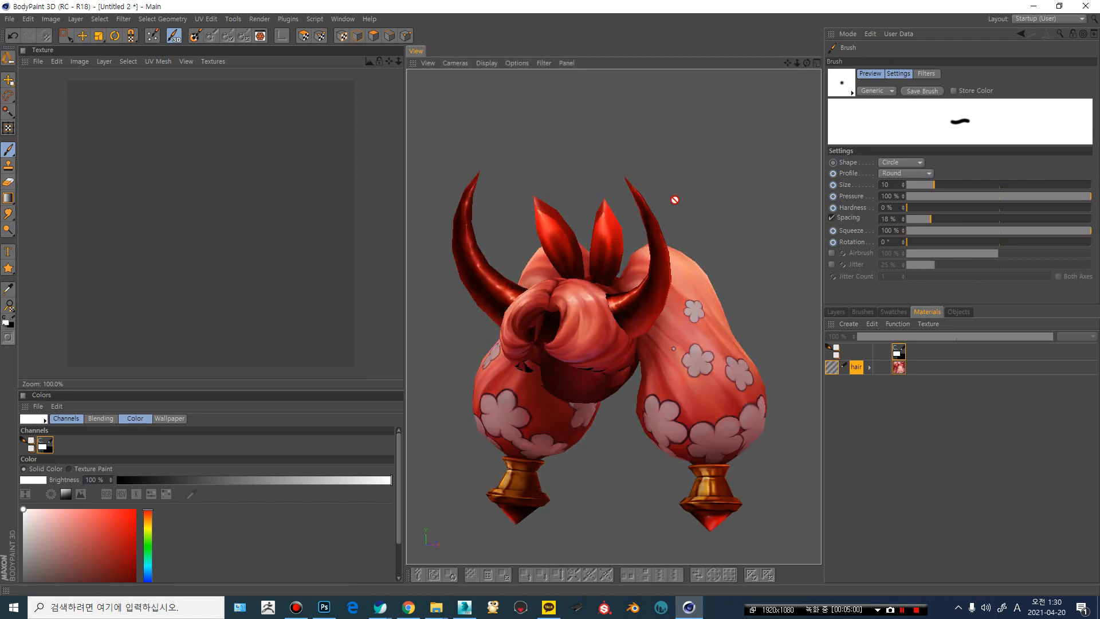
alt+drag(675, 200, 726, 189)
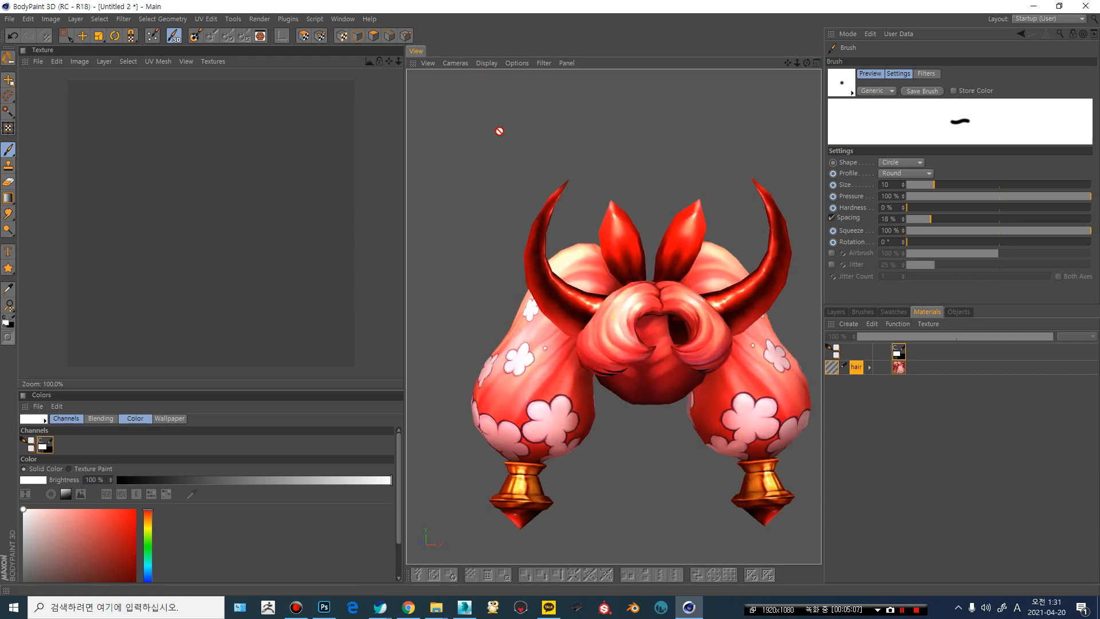
- Set the 3D view to Constant Shading and turn off Linear Workflow in the project settings
click(487, 65)
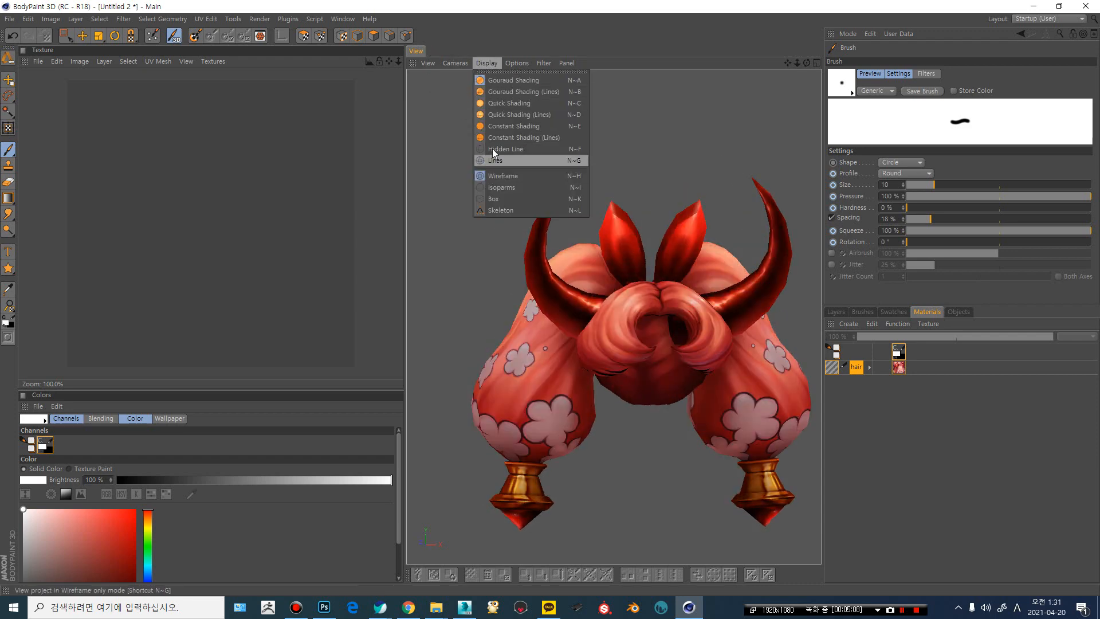
click(499, 128)
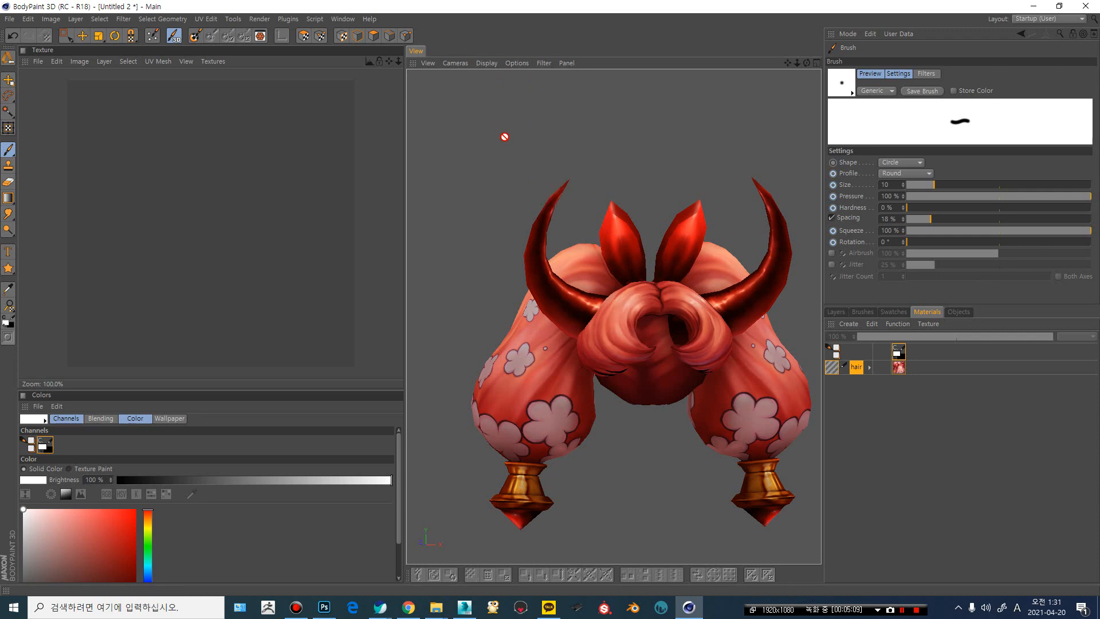
click(847, 33)
click(858, 86)
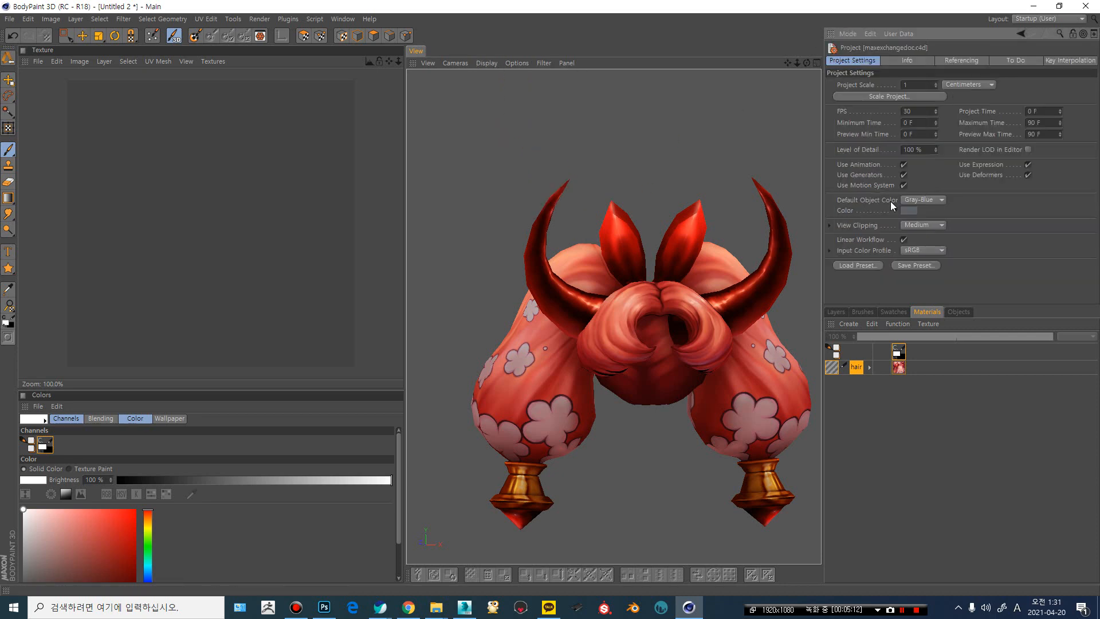
click(904, 240)
scroll(588, 244, up, 3)
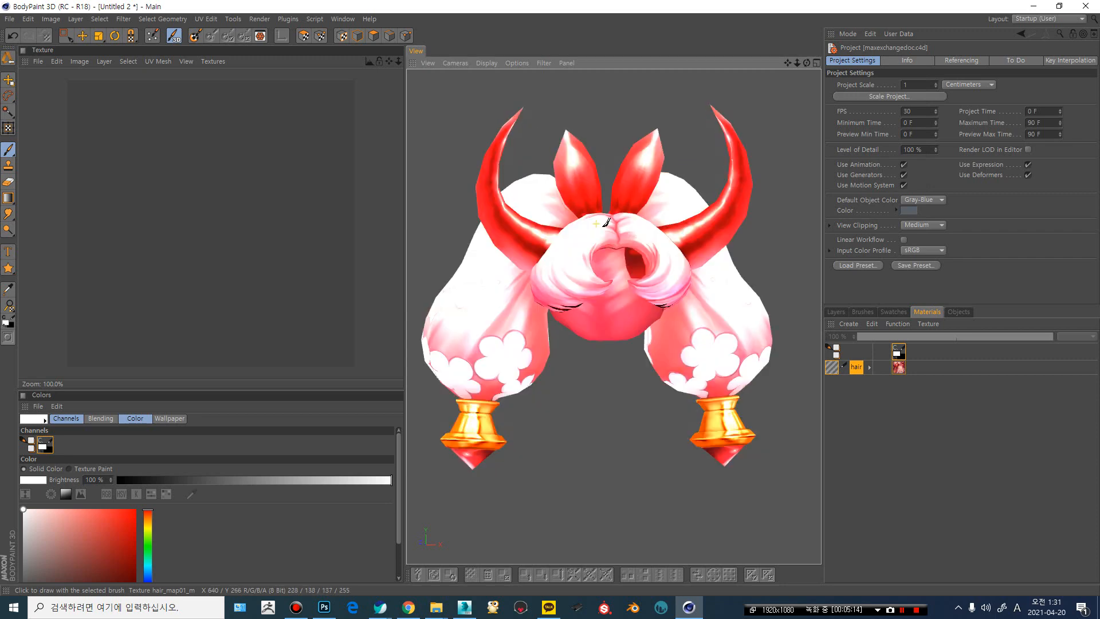
- Display the hair_map01_m.psd texture in the texture view and turn the hair model to face the front
click(212, 61)
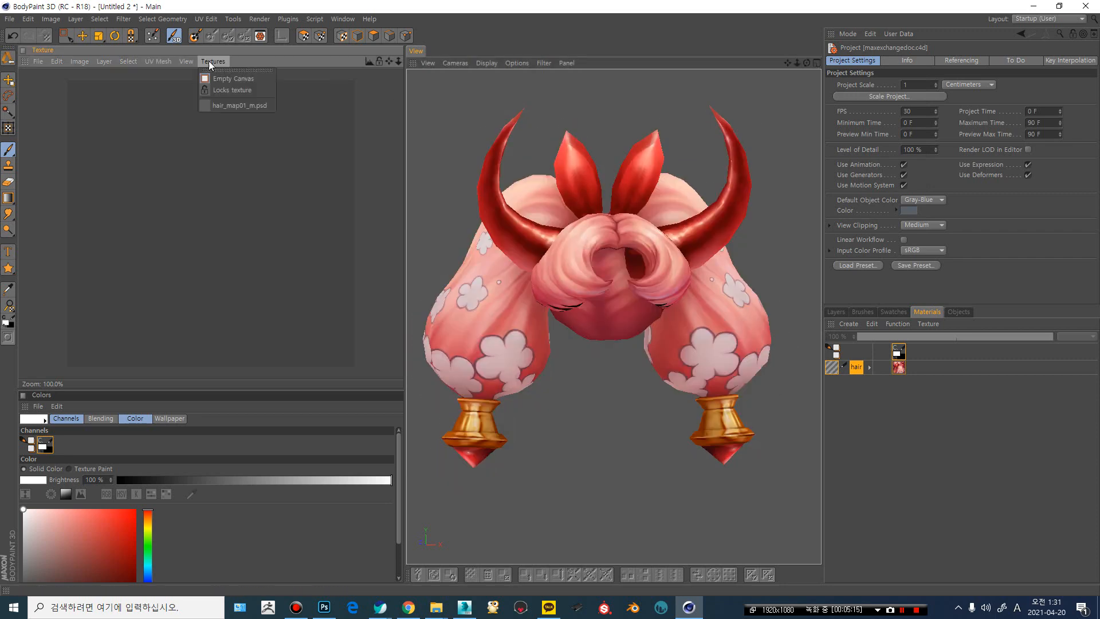
click(226, 105)
alt+drag(647, 238, 628, 238)
click(750, 252)
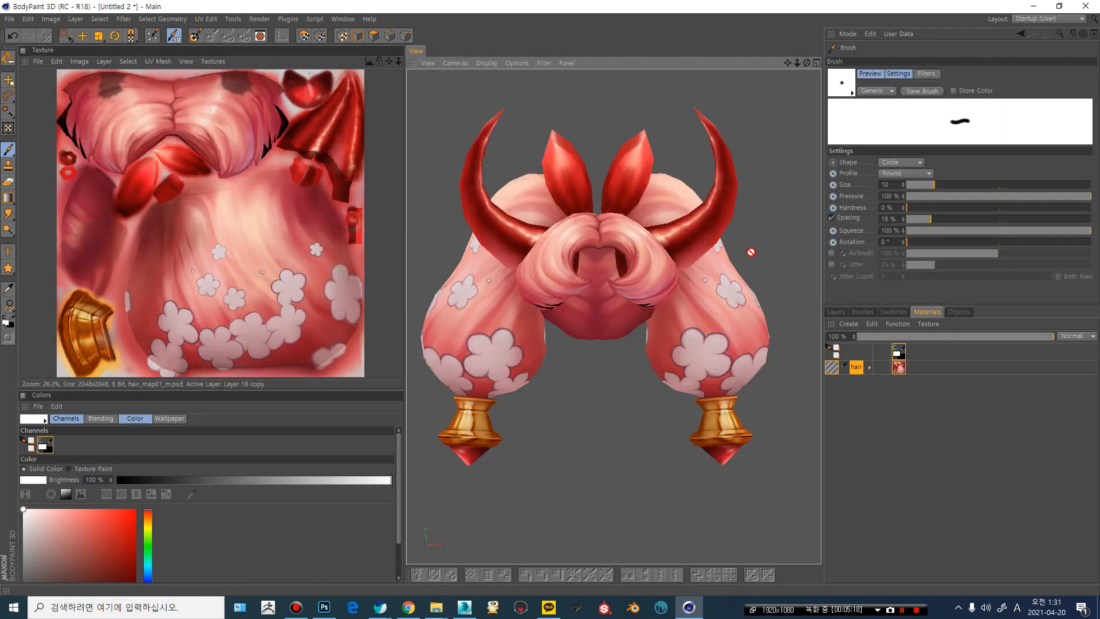
click(851, 208)
click(871, 270)
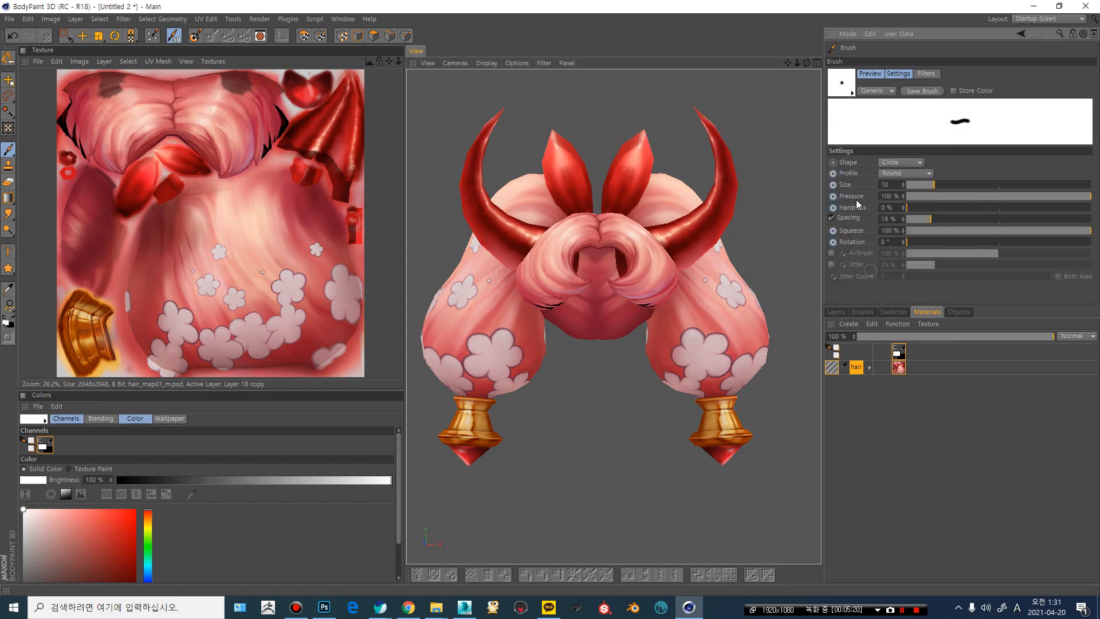
click(855, 200)
click(746, 140)
click(834, 259)
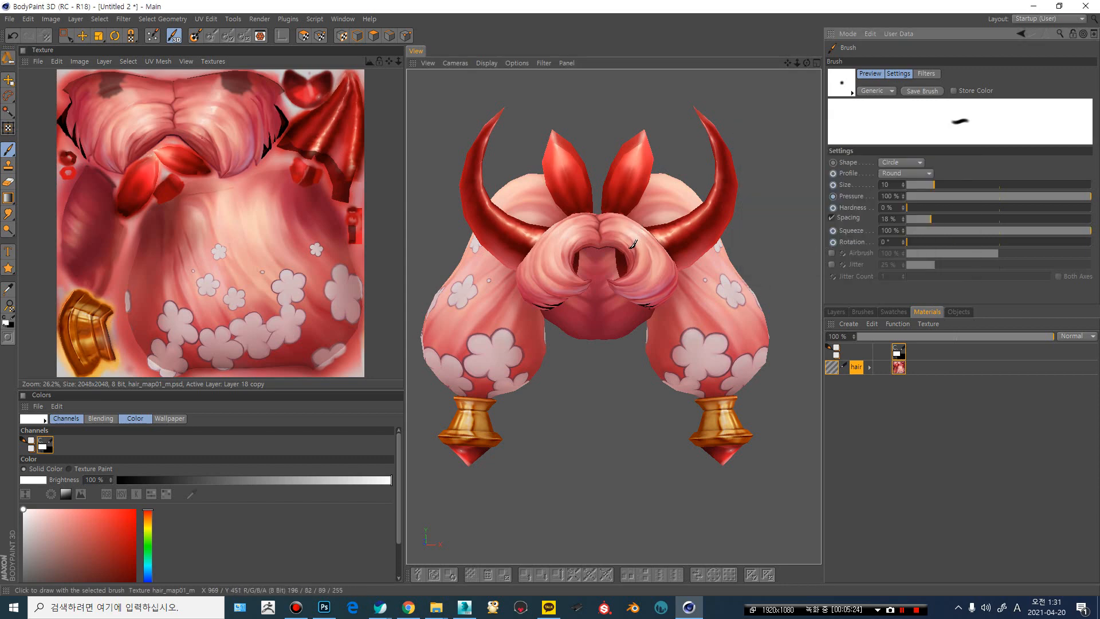
alt+drag(562, 261, 577, 272)
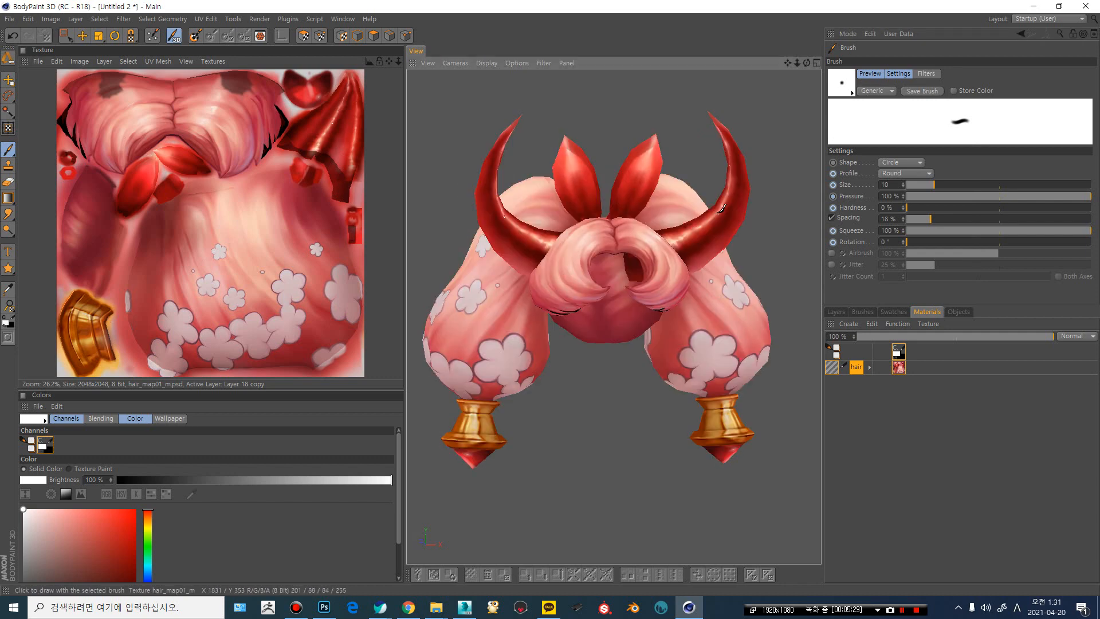
alt+drag(756, 155, 732, 152)
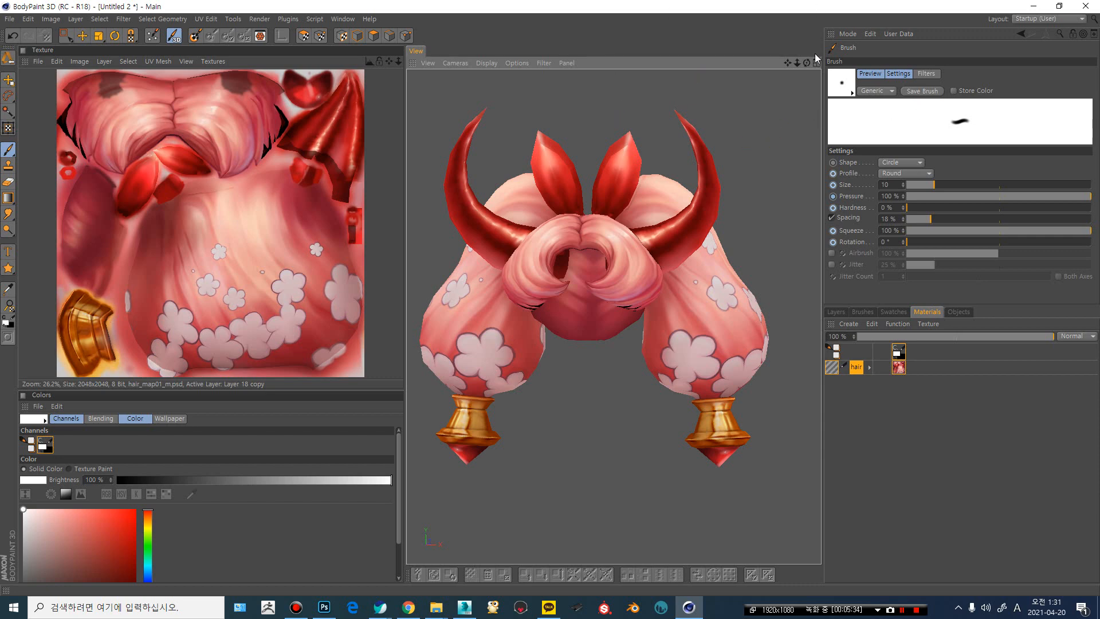
- Close BodyPaint 3D without saving, return to 3ds Max, and interrupt the pending BodyPaint 3D Exchange connection
click(1078, 8)
click(562, 346)
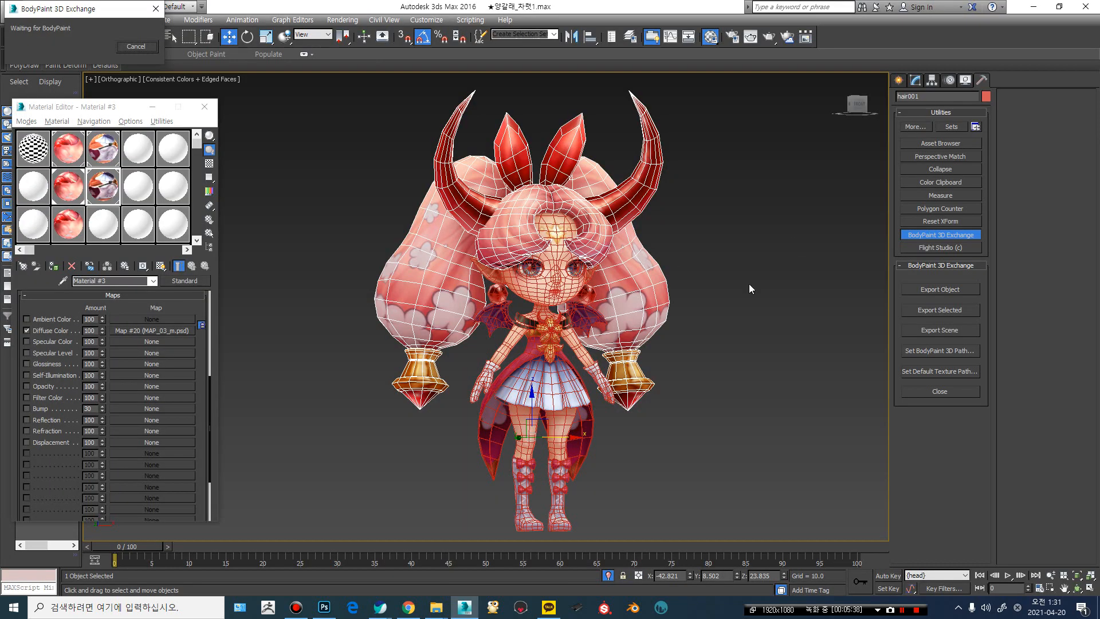
click(137, 47)
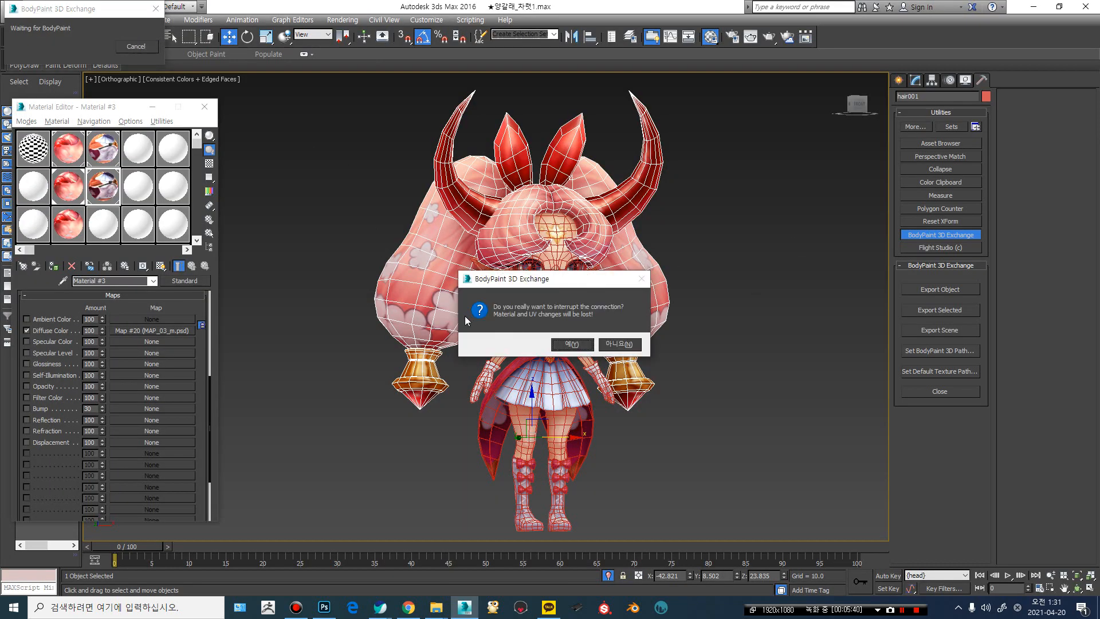
click(570, 344)
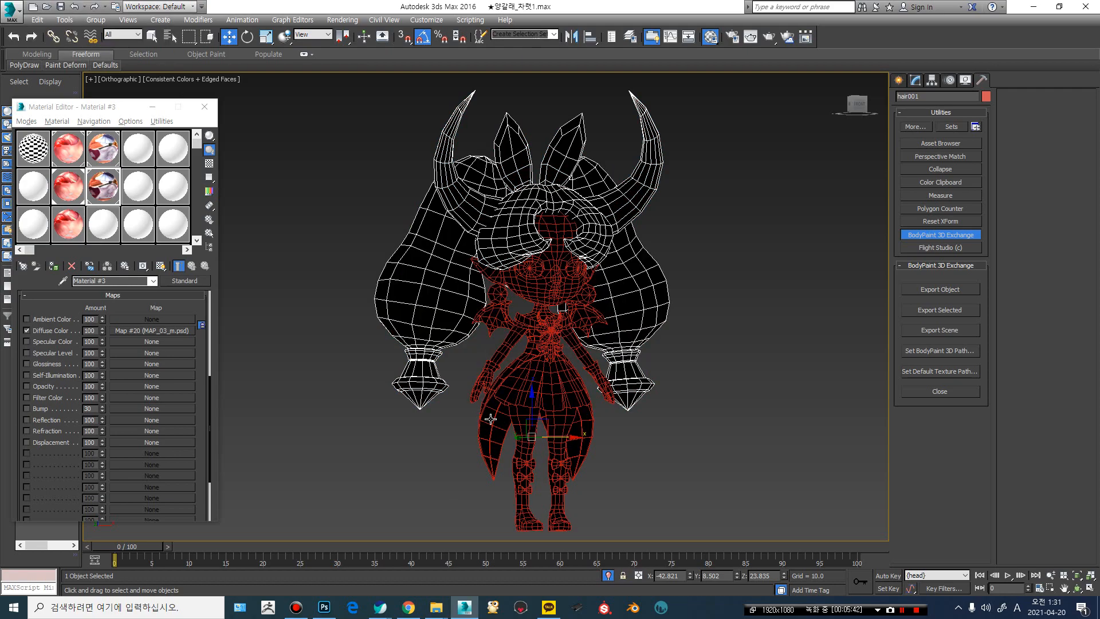
- Select the hair mesh of the character and reassign the hair material to it
click(541, 284)
mouse_move(533, 264)
alt+middle_down()
mouse_move(432, 263)
mouse_move(514, 263)
alt+middle_up()
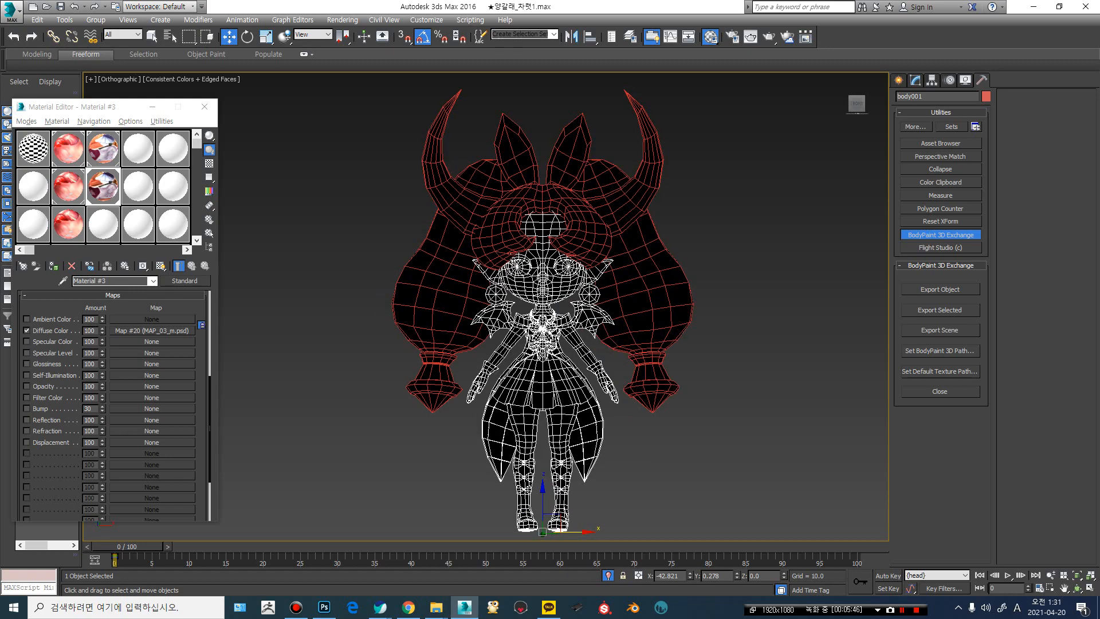
scroll(540, 248, up, 3)
alt+middle_drag(459, 237, 500, 239)
click(499, 240)
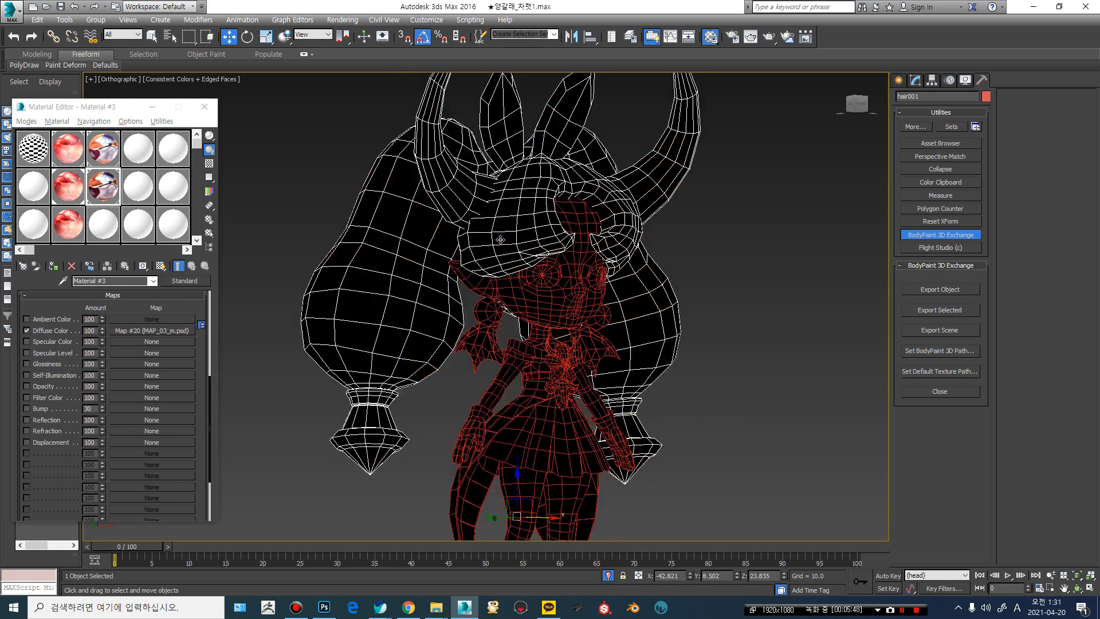
click(68, 186)
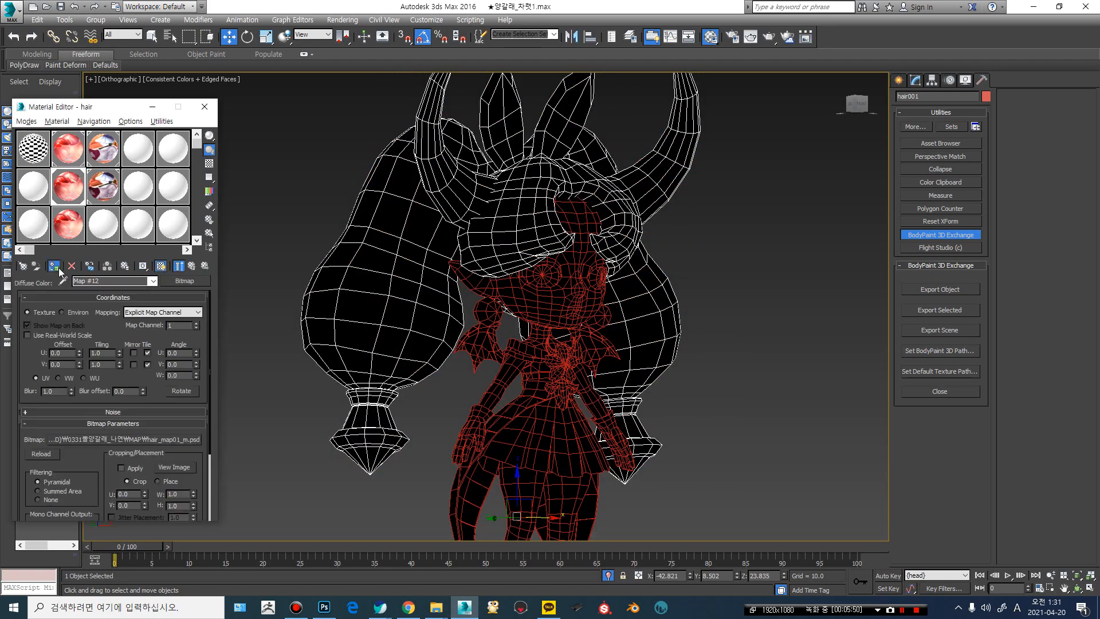
click(53, 265)
- Assign Material #3 with its map shown in the viewport to the body mesh, and turn off the edged-faces display
click(511, 286)
click(103, 188)
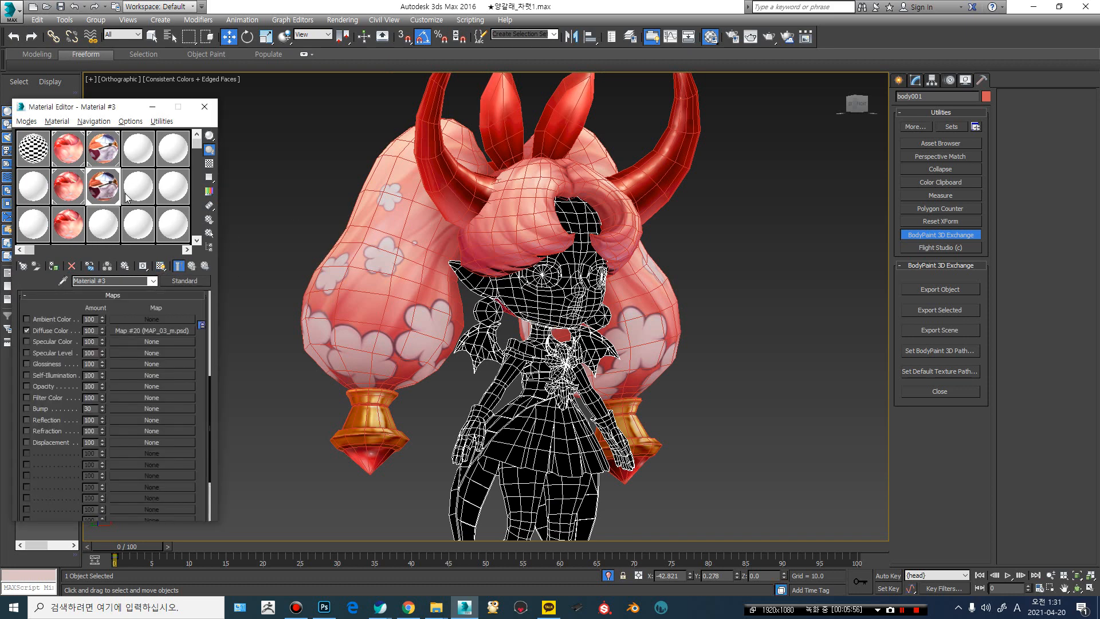
click(100, 227)
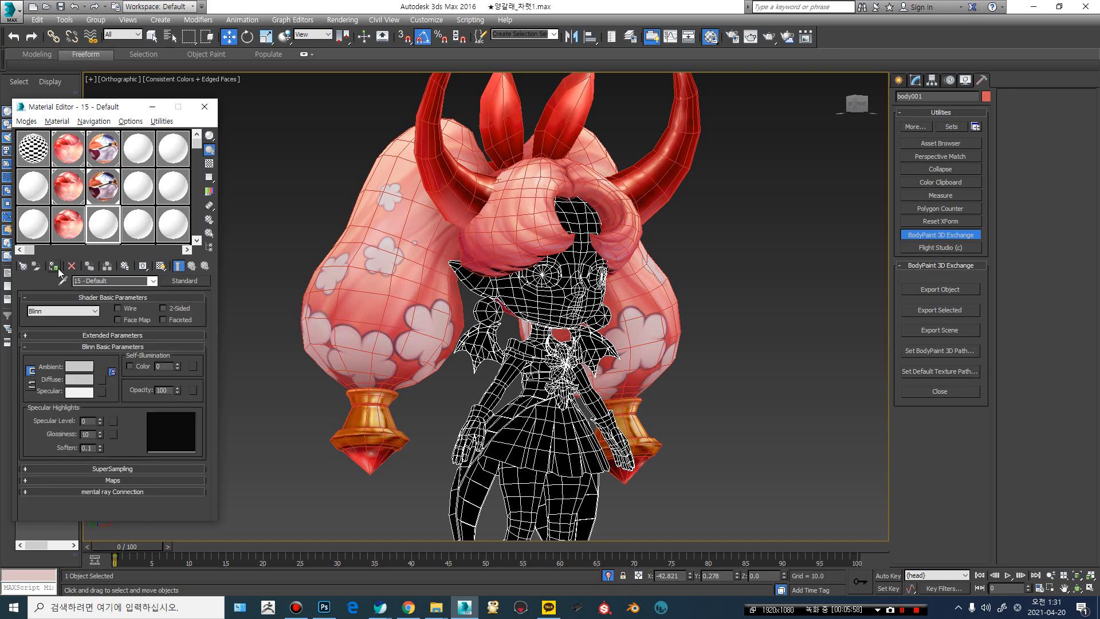
click(57, 267)
click(103, 188)
click(54, 266)
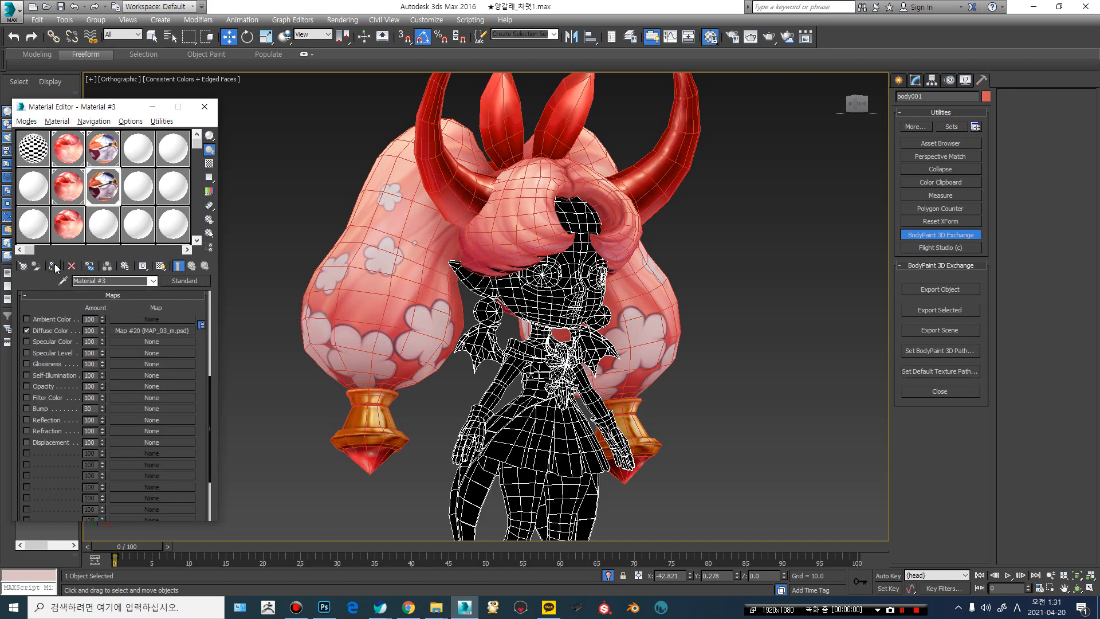
click(165, 265)
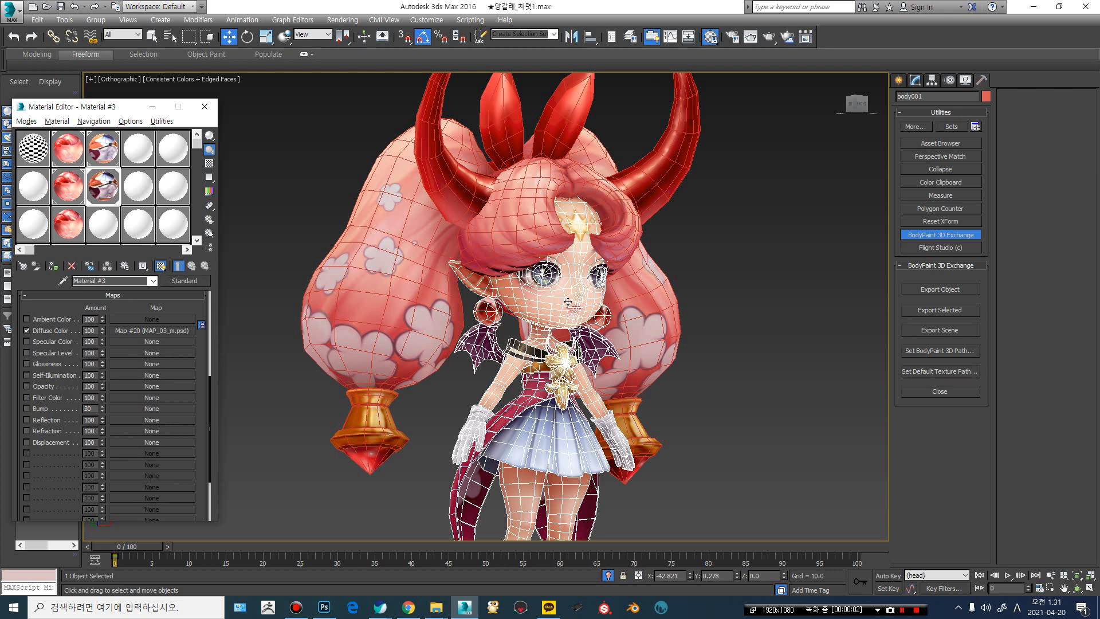
key(F4)
alt+middle_drag(568, 302, 540, 287)
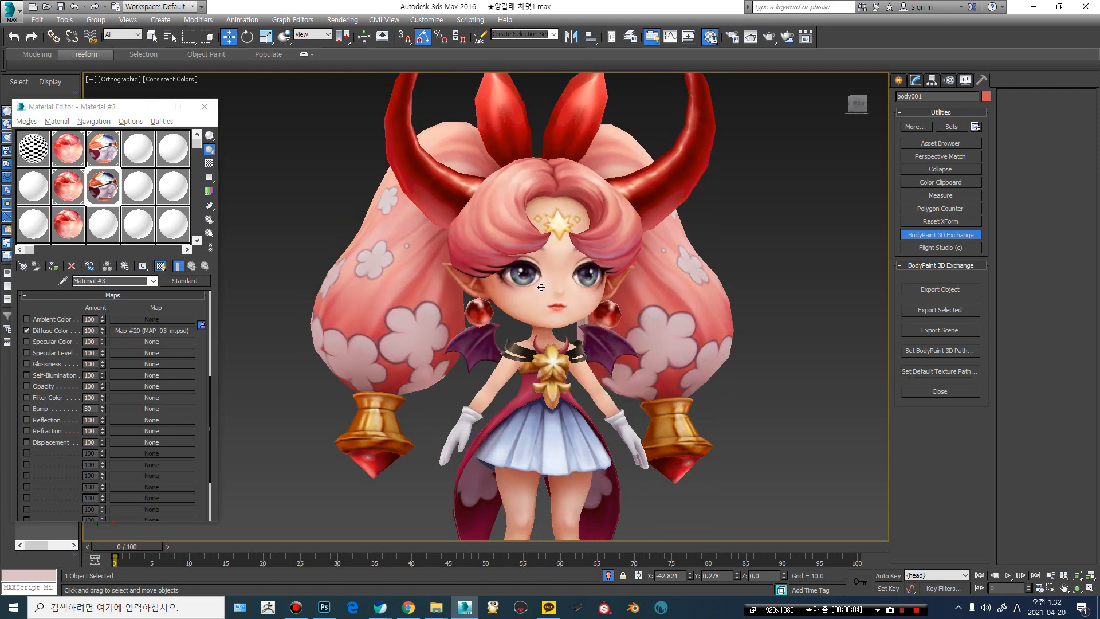
- Switch to File Explorer and open the Exchange Plugins folder under C:\Program Files\MAXON\BodyPaint 3D R18
mouse_move(435, 606)
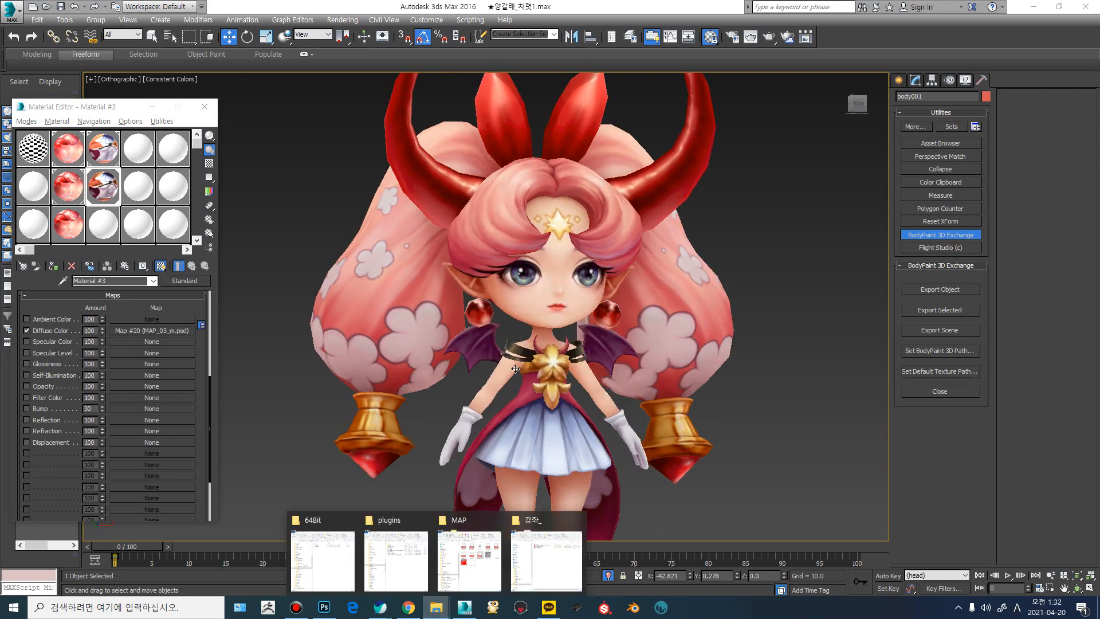
click(336, 559)
drag(449, 38, 417, 23)
drag(280, 256, 276, 221)
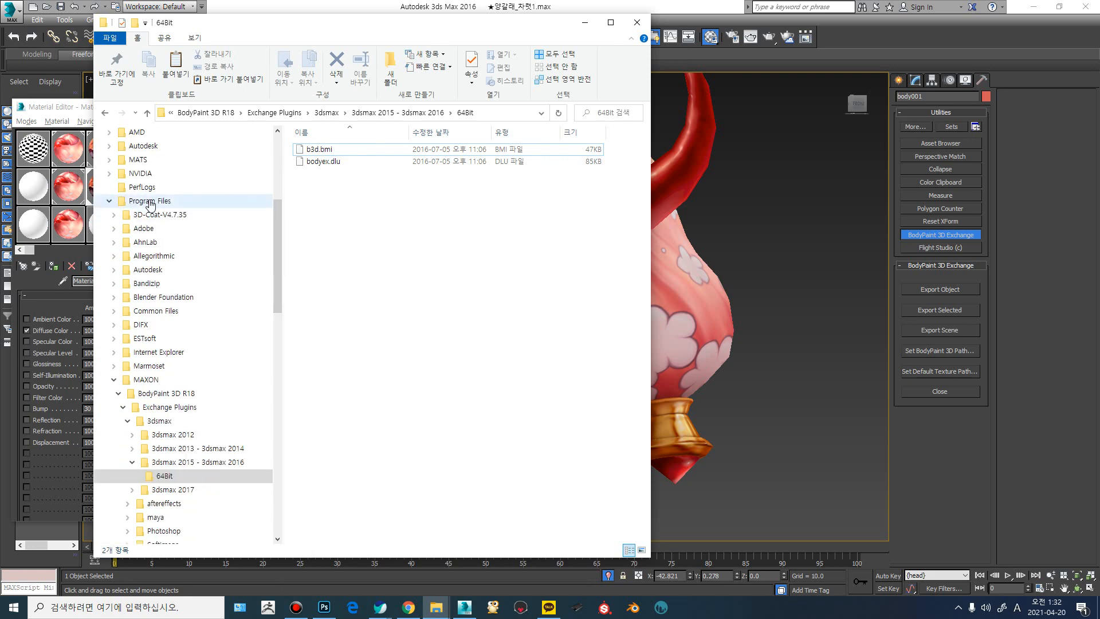
click(178, 199)
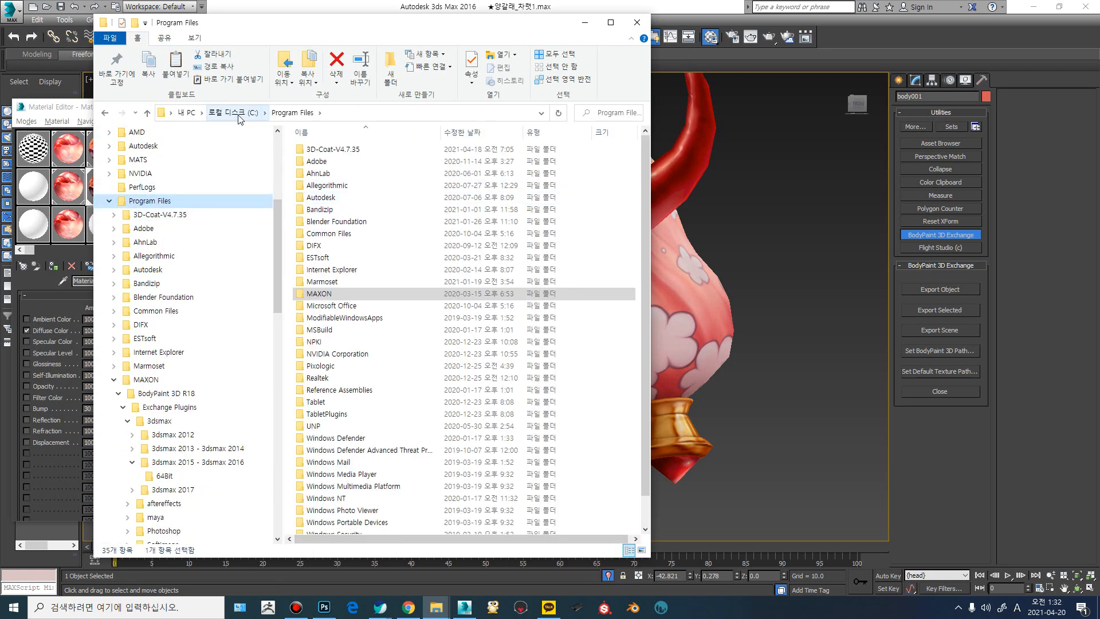
scroll(277, 214, down, 2)
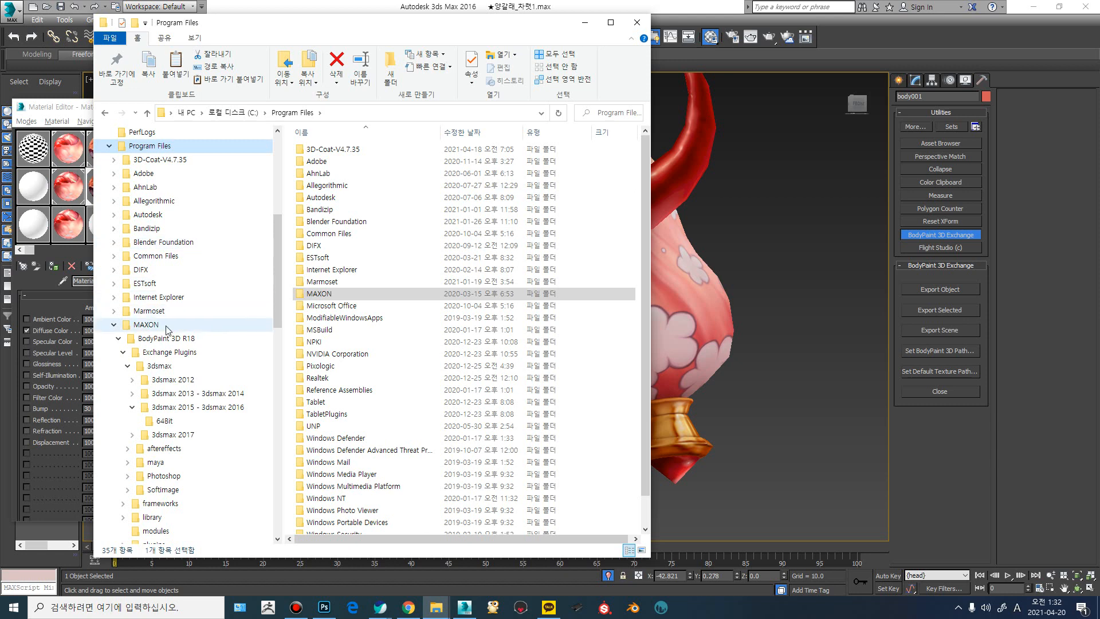
click(152, 325)
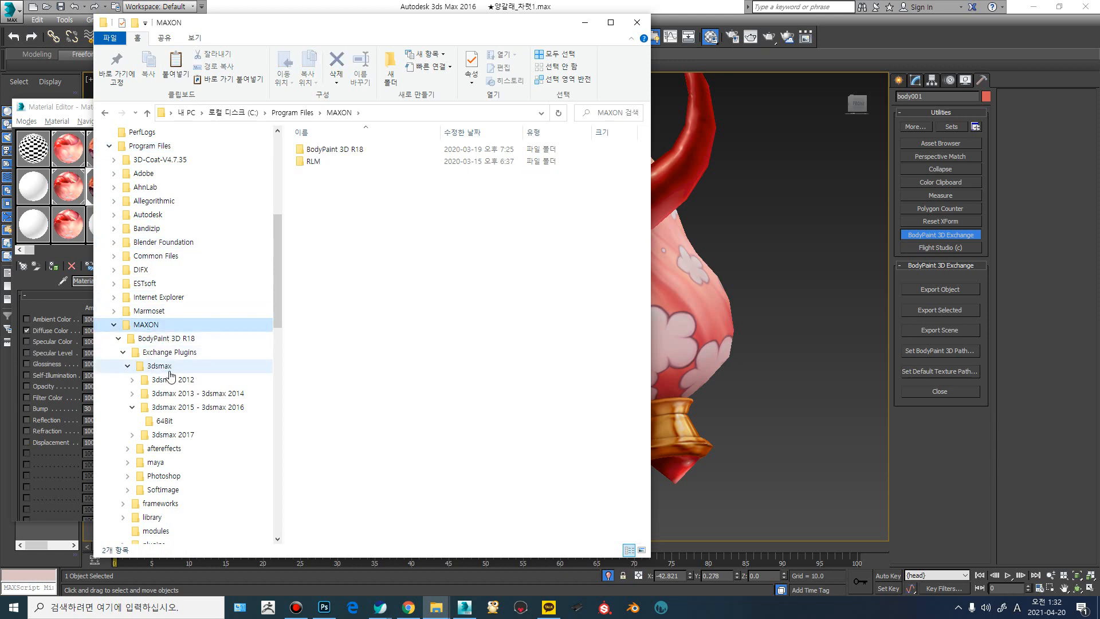
click(178, 340)
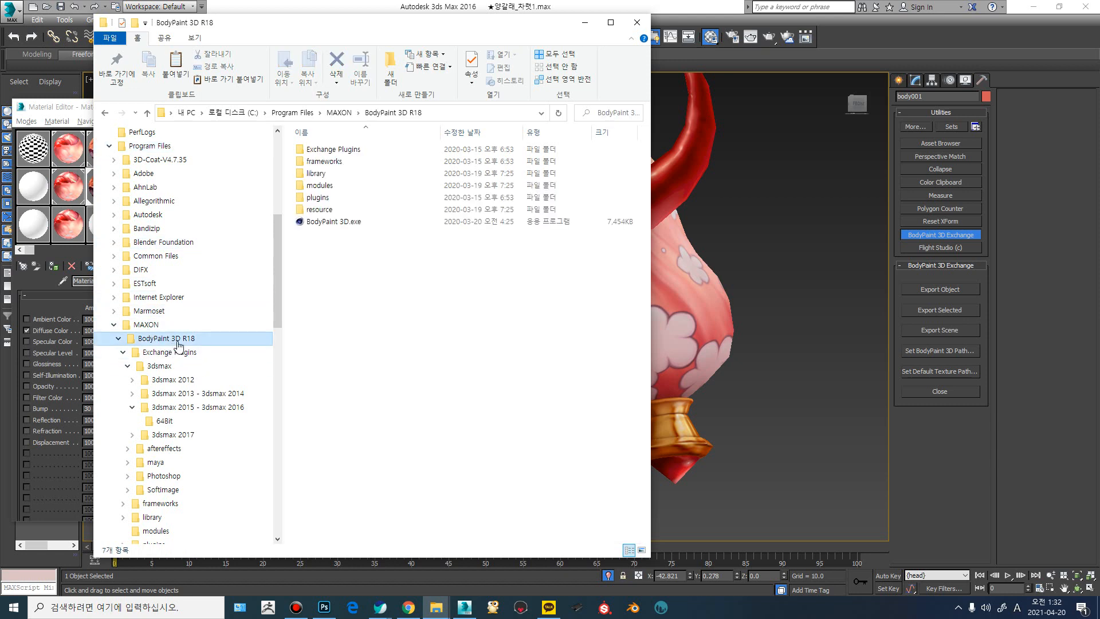
double_click(355, 150)
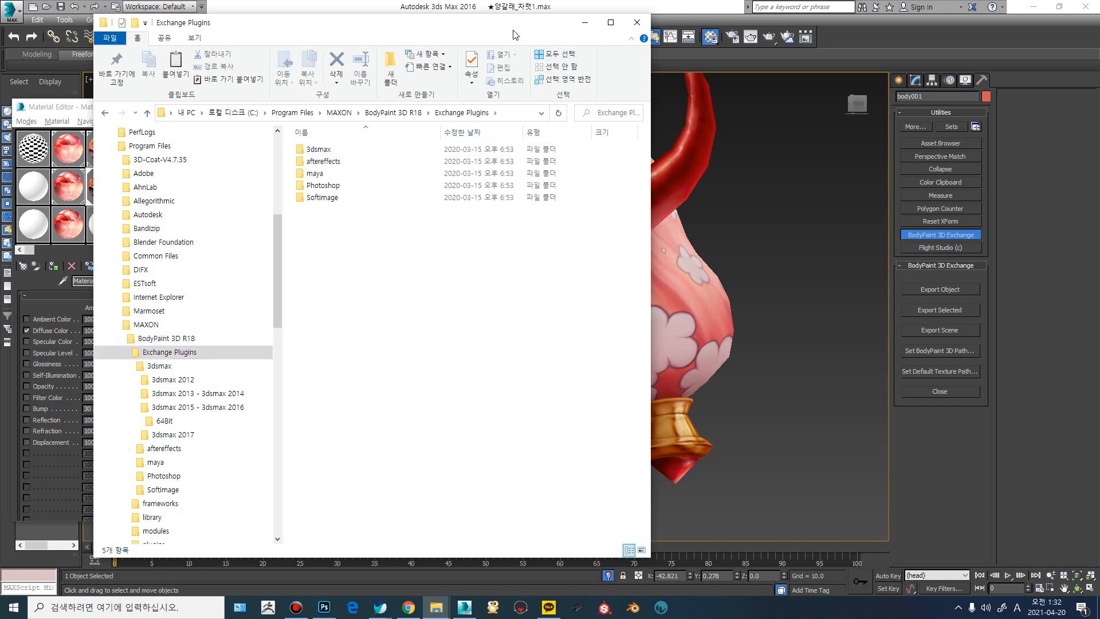
- Open the 64Bit plugin folder inside 3dsmax, under 3dsmax 2015 - 3dsmax 2016
drag(515, 35, 450, 35)
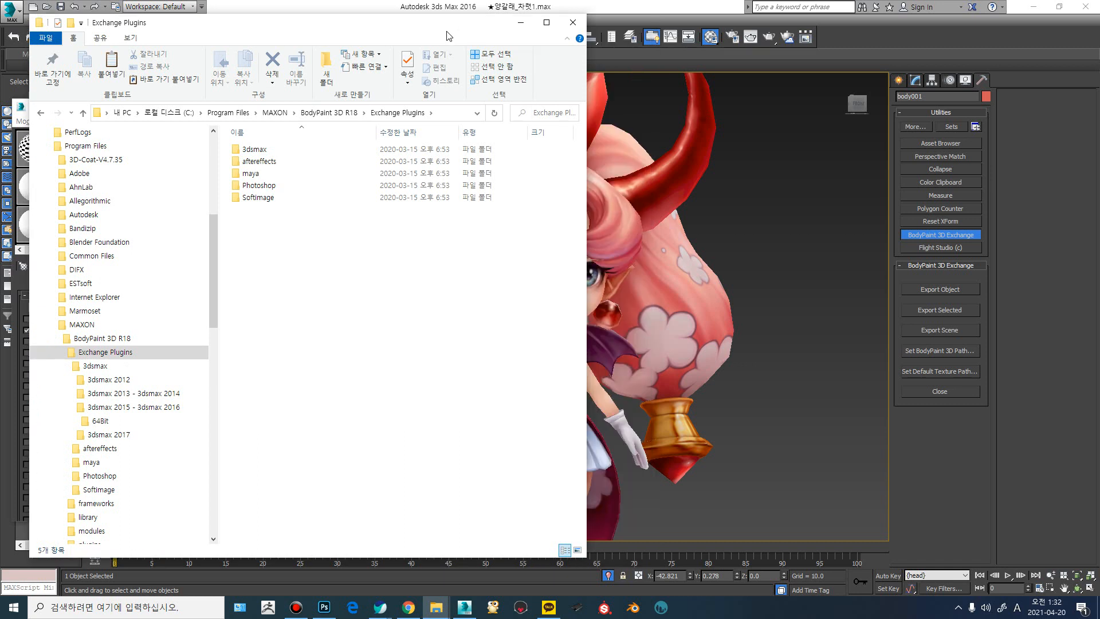
click(267, 152)
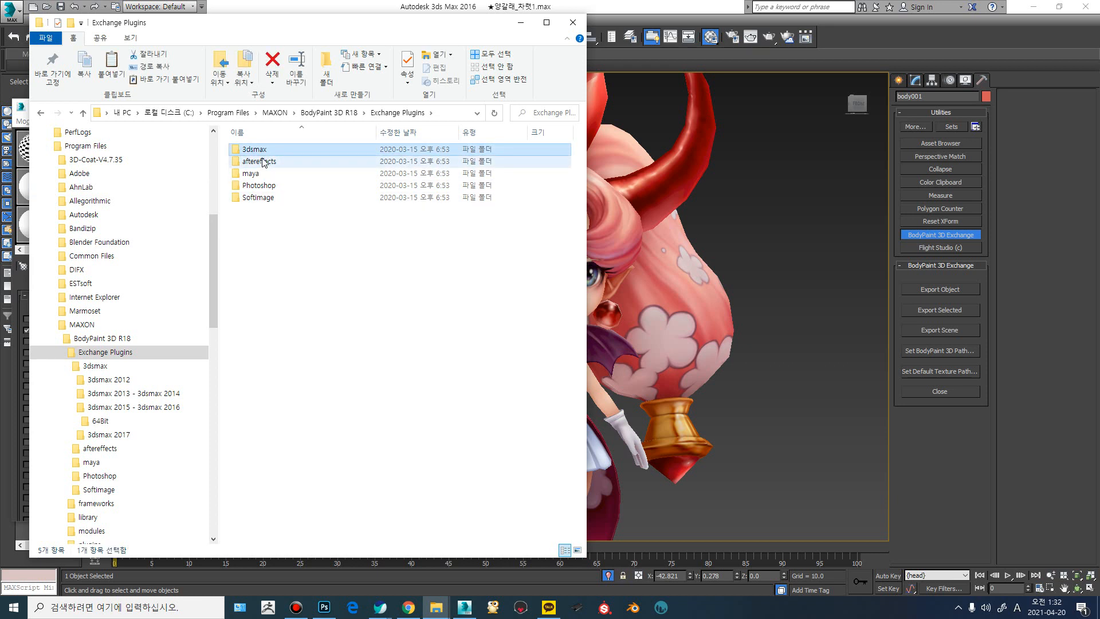
double_click(264, 150)
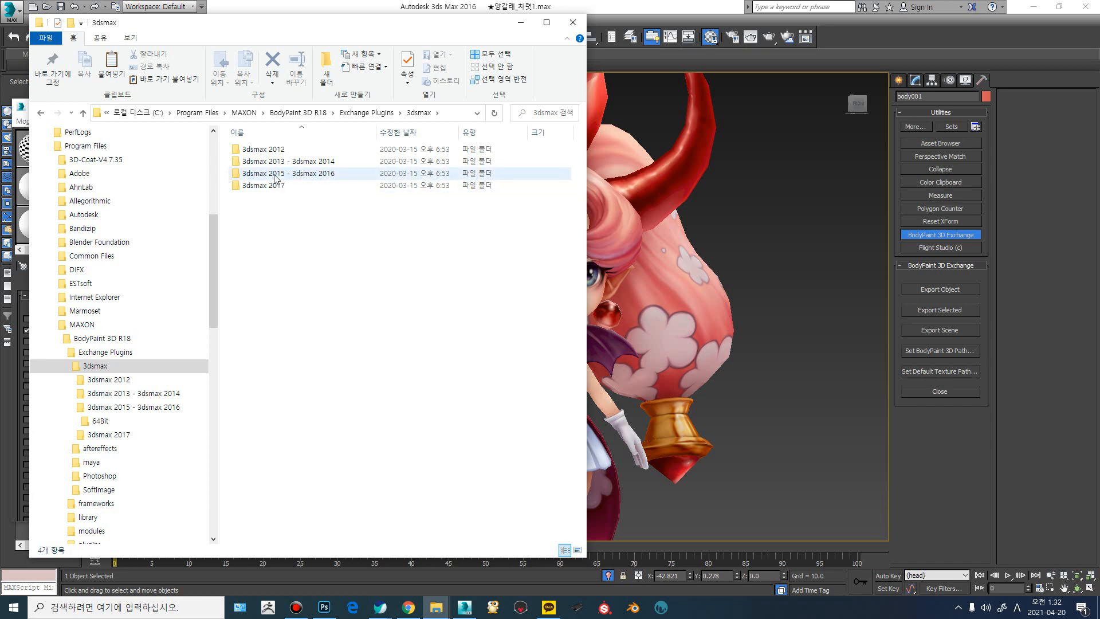
double_click(307, 173)
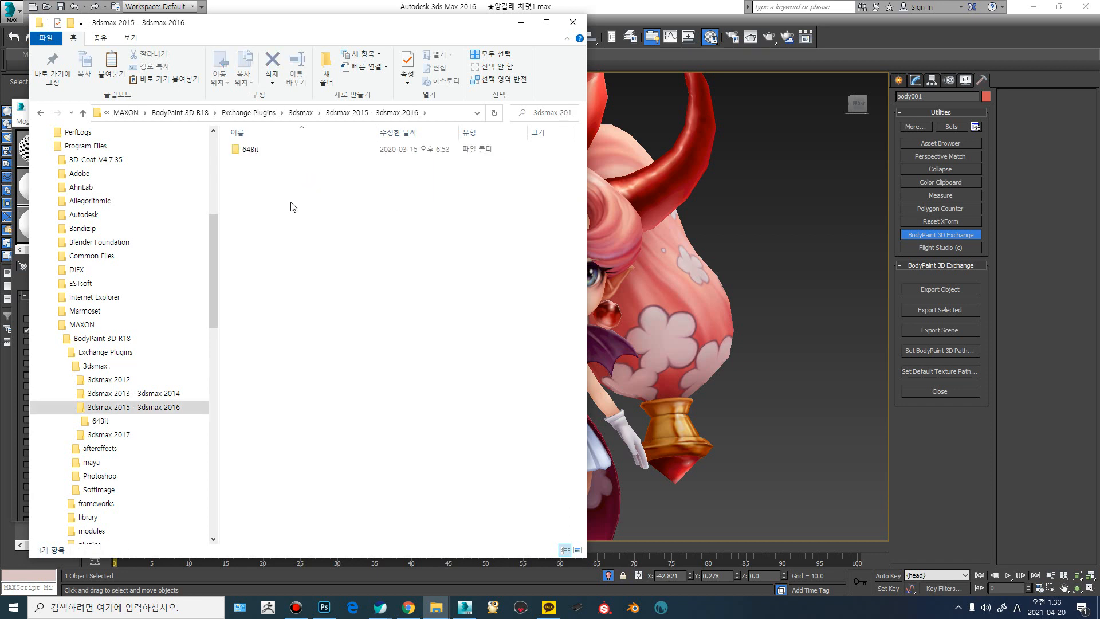
click(264, 151)
double_click(265, 151)
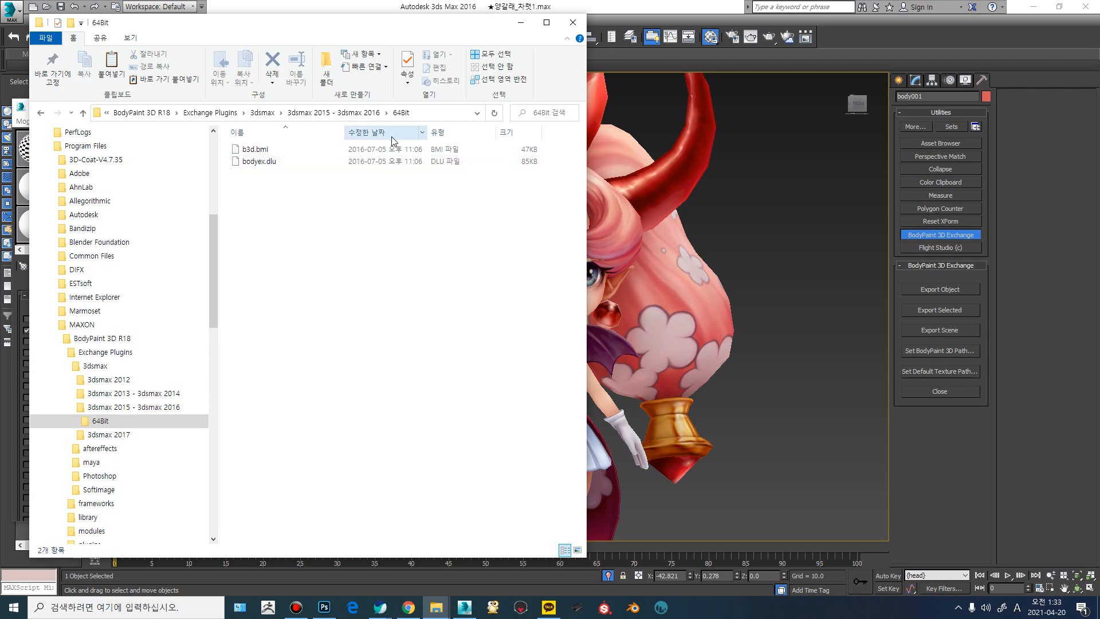
click(44, 114)
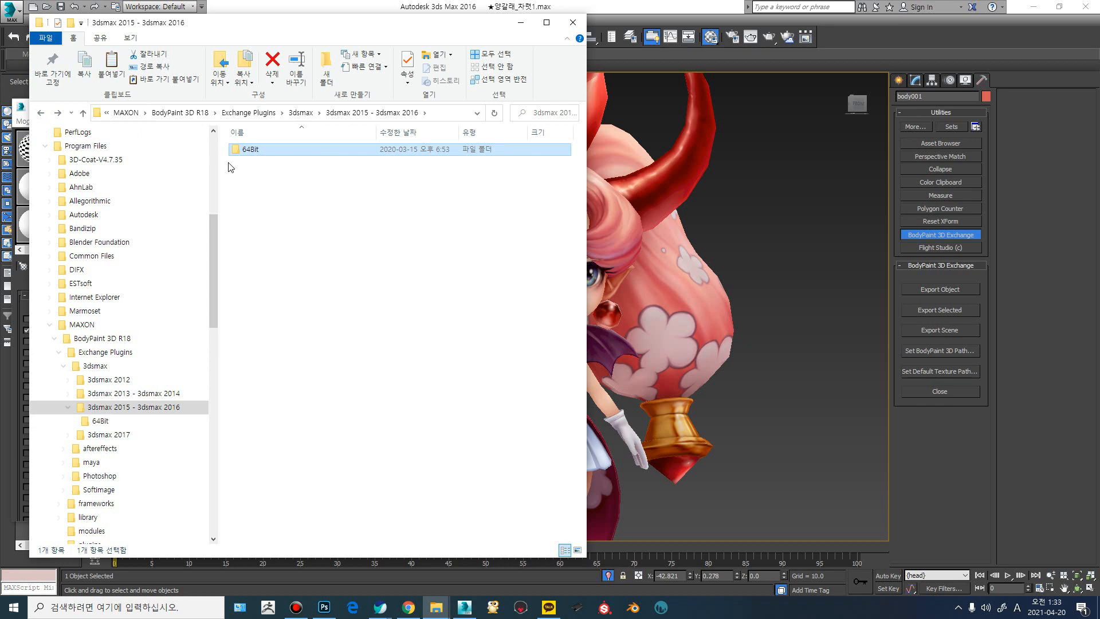
double_click(271, 154)
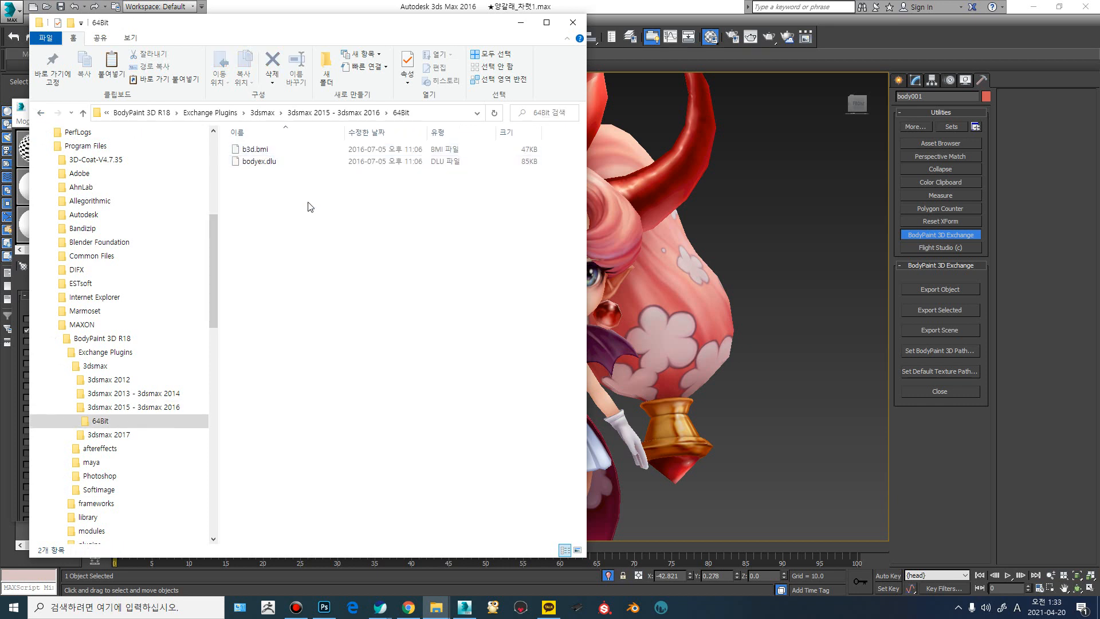
- Copy the two exchange plugin files b3d.bmi and bodyex.dlu from the 64Bit folder
drag(336, 205, 246, 150)
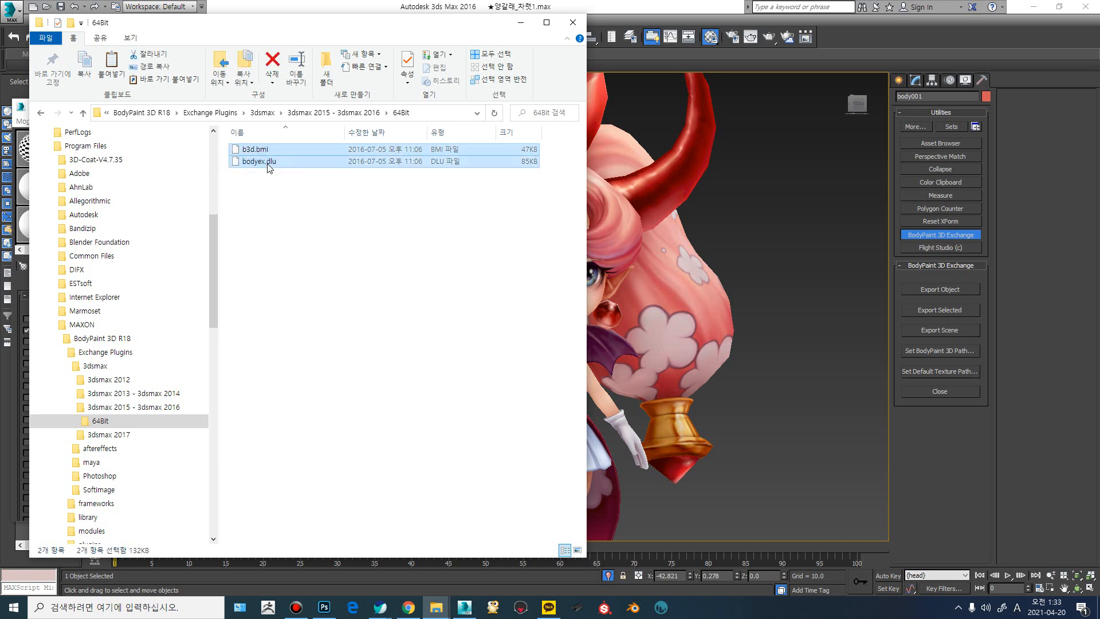
right_click(268, 167)
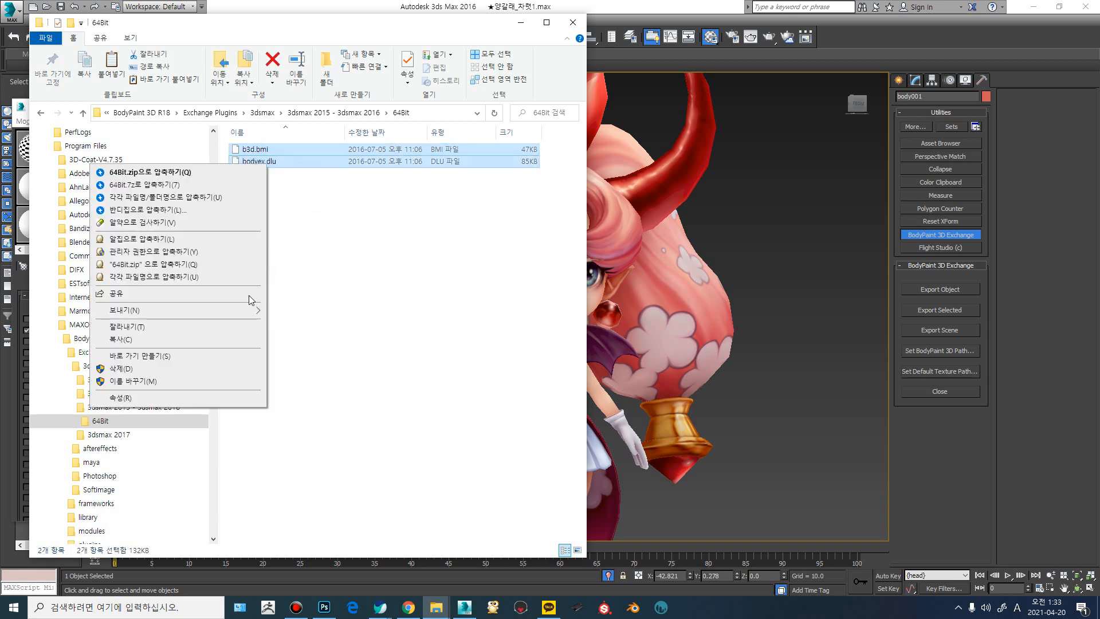
click(197, 339)
click(410, 422)
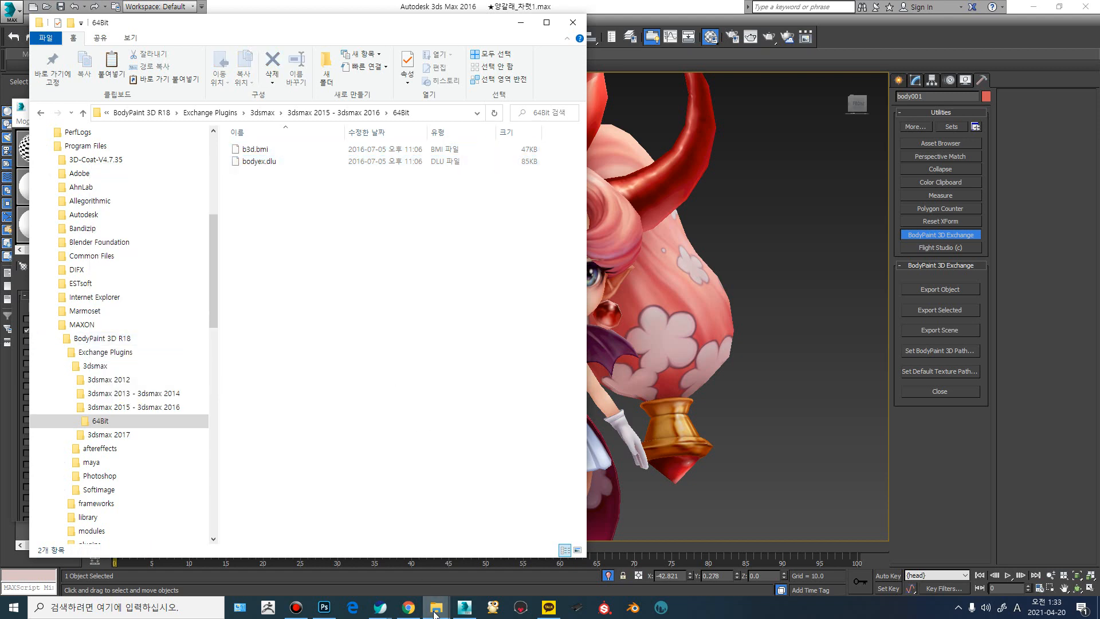
- Switch to the File Explorer window with the plugins folder and open the 3ds Max 2016 folder under C:\Program Files\Autodesk
mouse_move(434, 612)
click(411, 554)
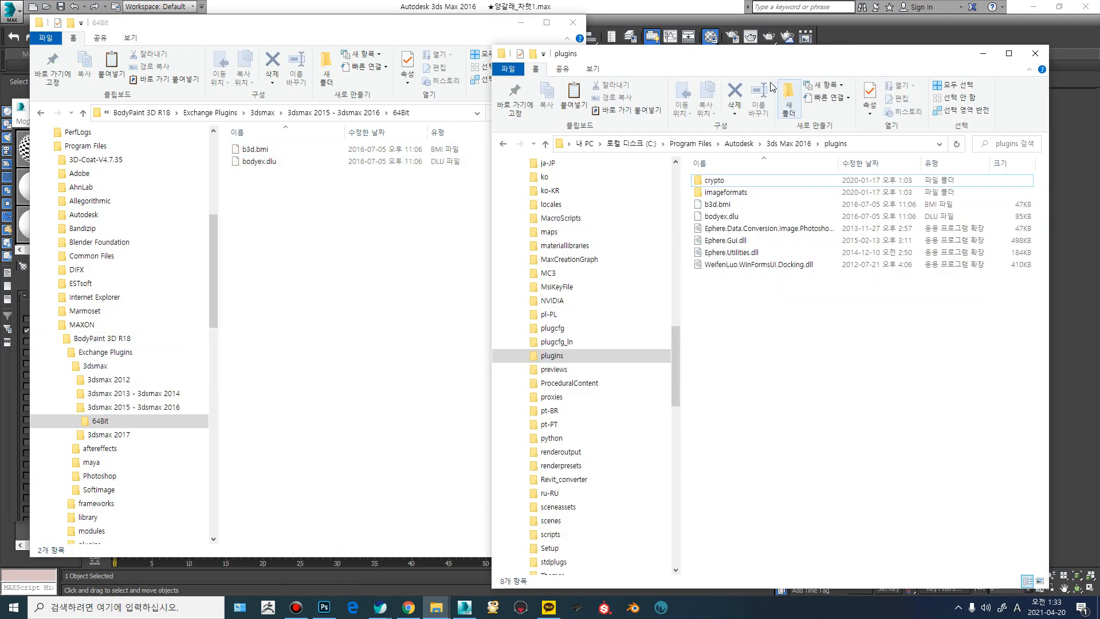
drag(630, 56, 475, 44)
drag(517, 326, 520, 186)
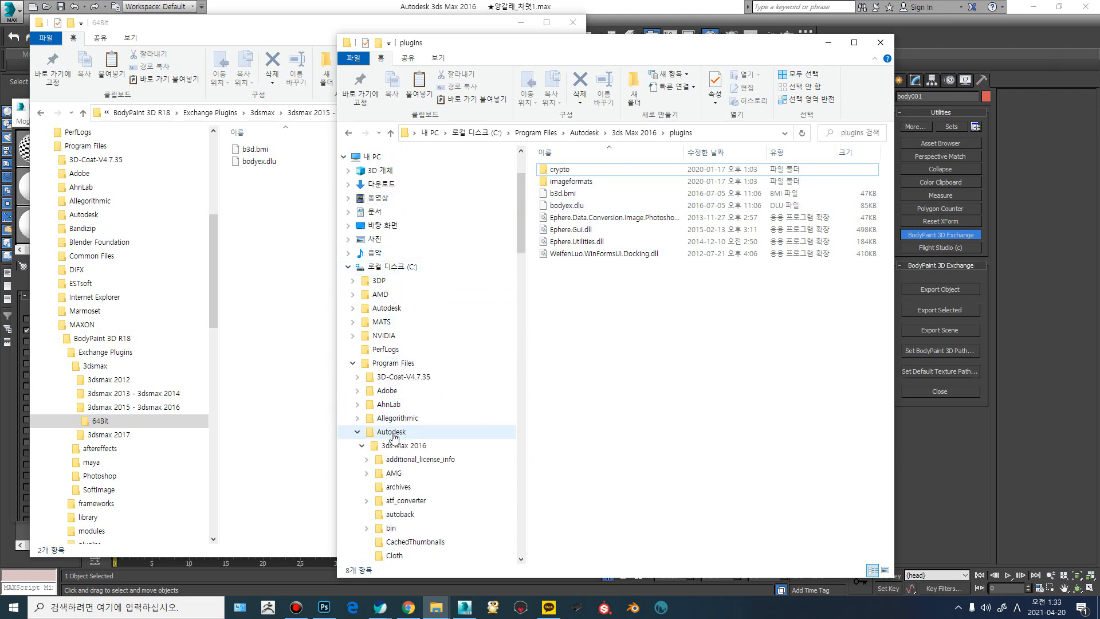
drag(520, 211, 519, 239)
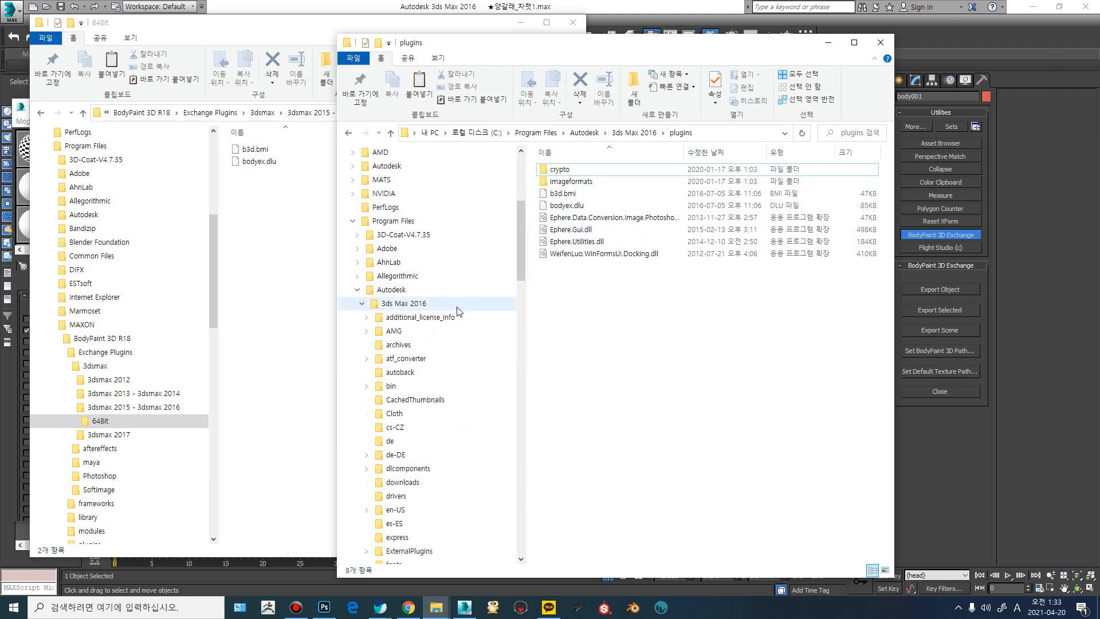
click(421, 306)
click(564, 246)
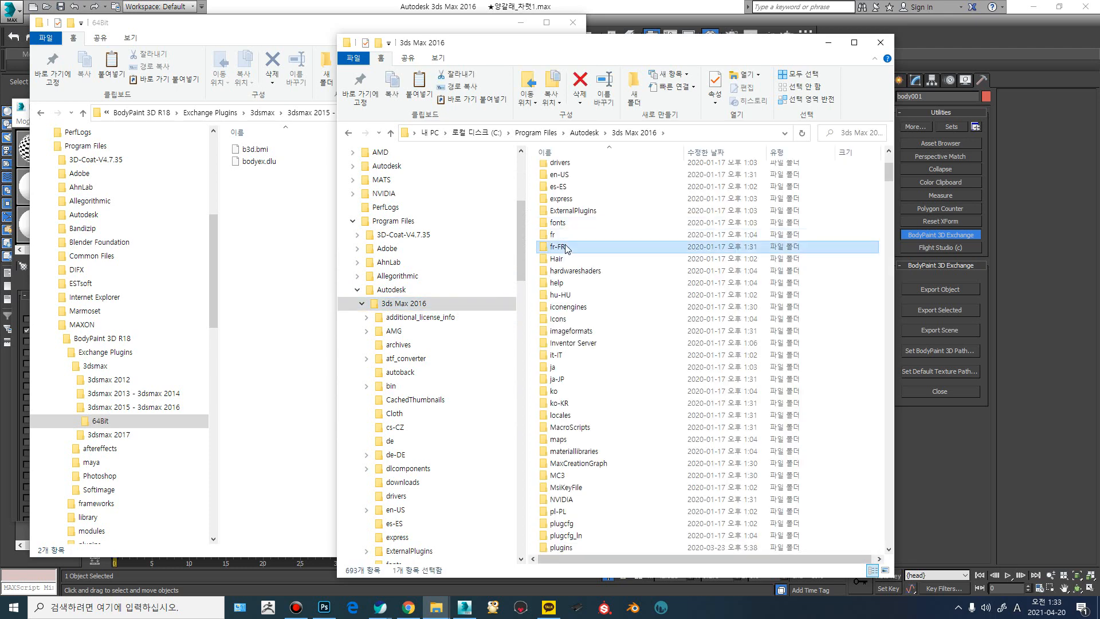
- Open the plugins folder of 3ds Max 2016 and select the exchange plugin files b3d.bmi and bodyex.dlu
scroll(566, 248, down, 4)
scroll(566, 248, down, 9)
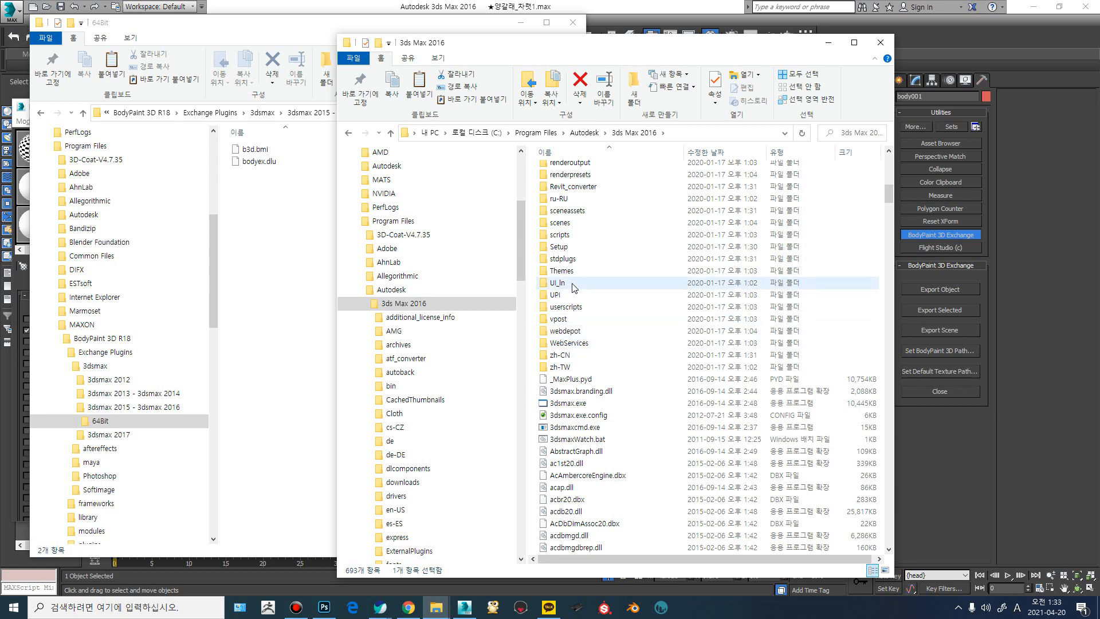
scroll(573, 289, up, 3)
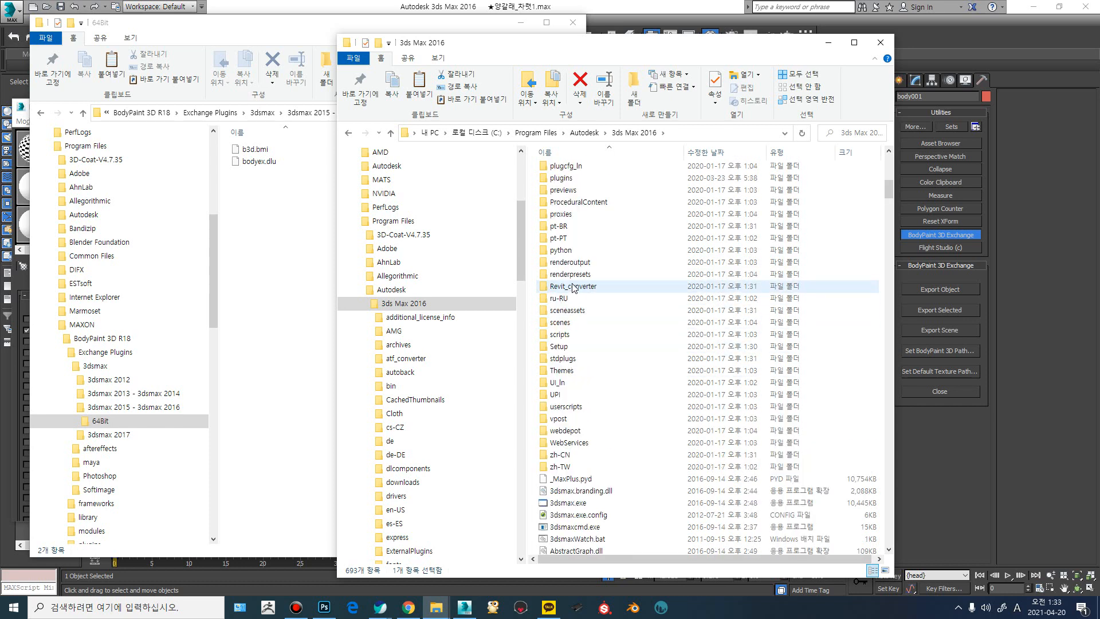
double_click(567, 178)
click(569, 193)
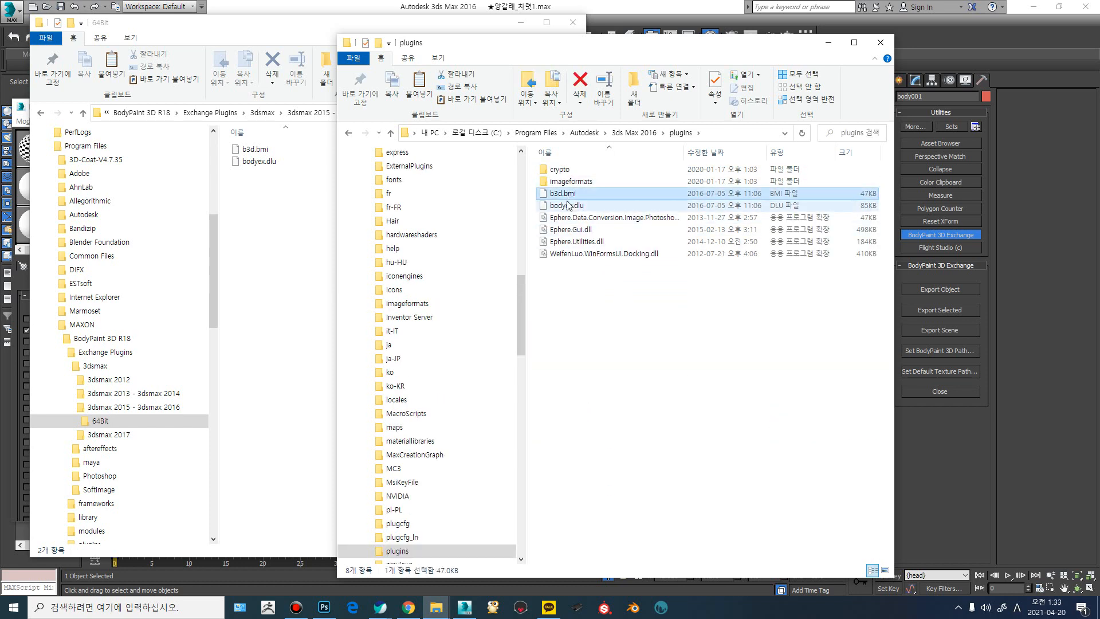
shift+click(569, 206)
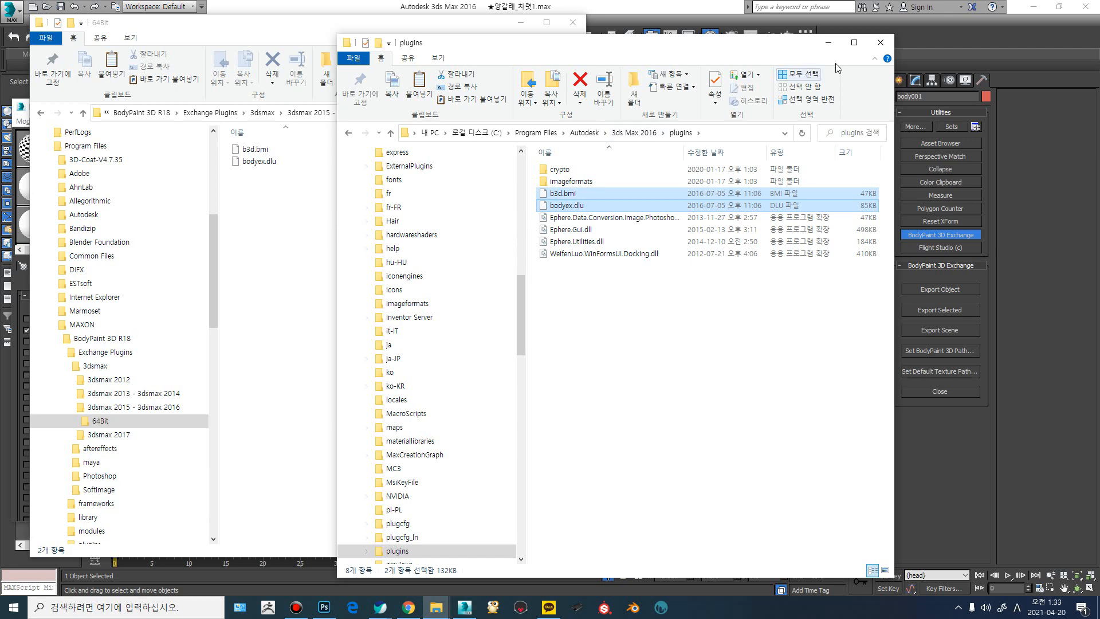
- Minimize both File Explorer windows to return to 3ds Max, select the hair mesh, and turn on the edged-faces display
click(829, 45)
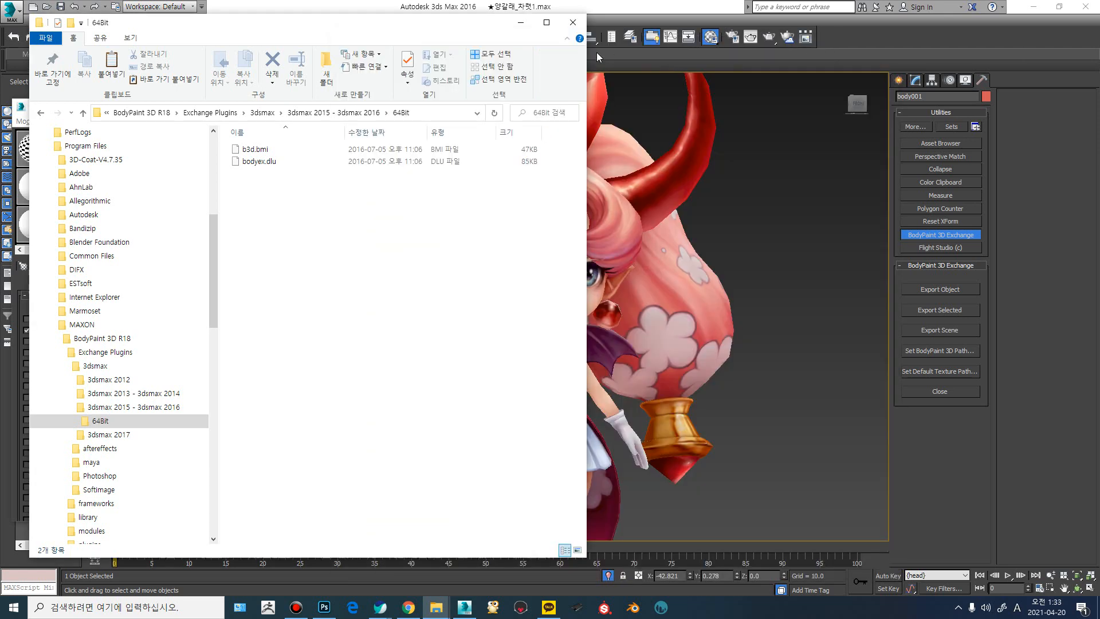
click(520, 23)
click(597, 235)
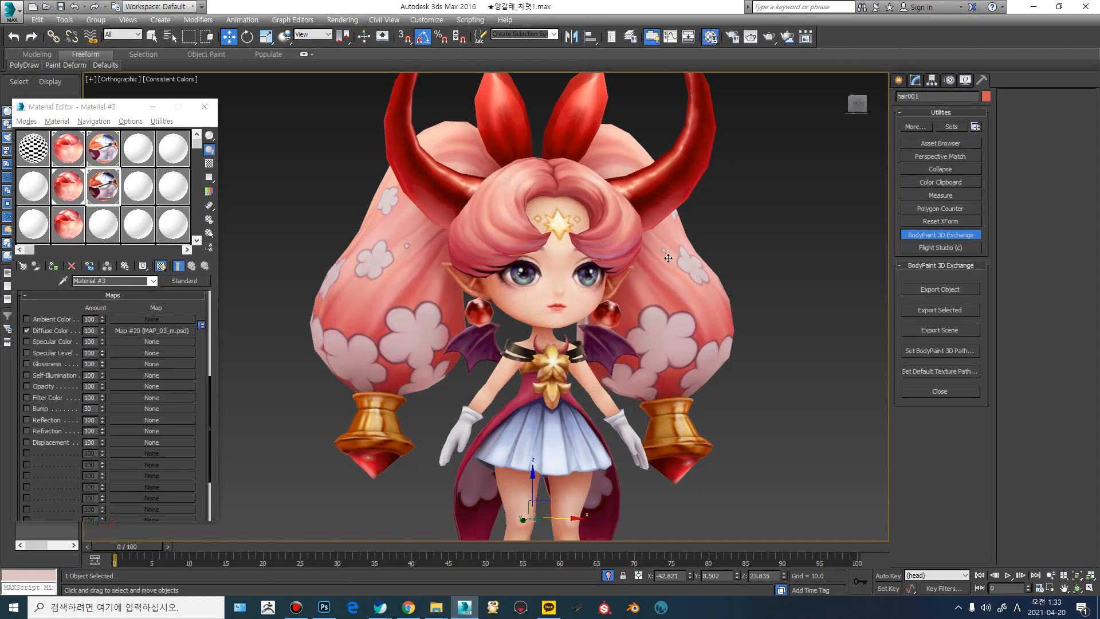
key(F4)
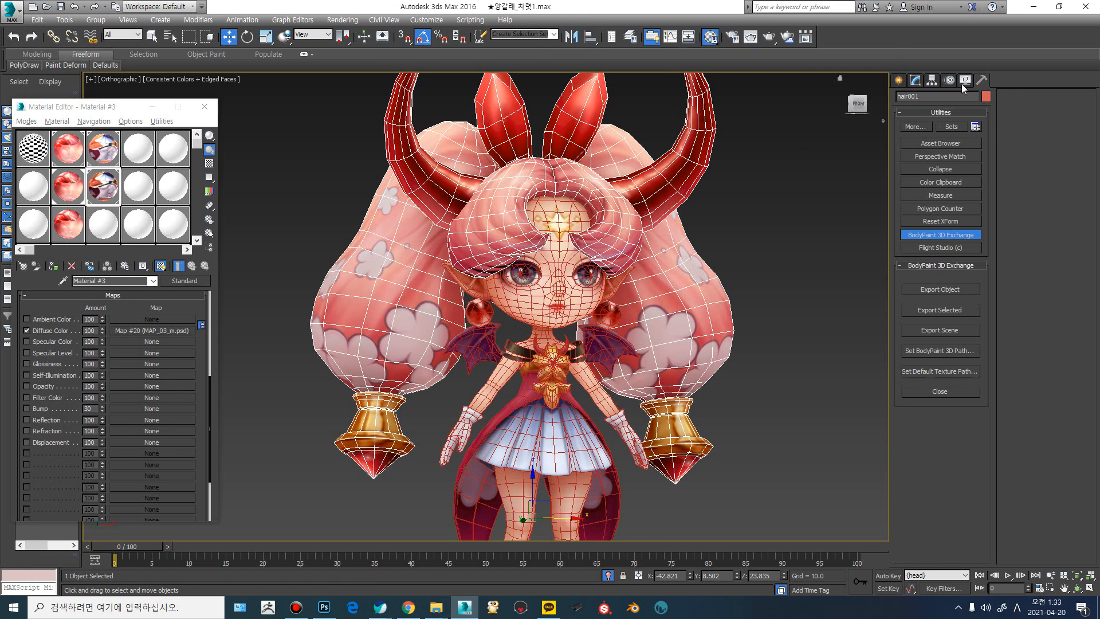
- Open the utilities button set configuration, try to assign BodyPaint 3D Exchange to a button, and close the dialog without applying
click(918, 82)
click(981, 81)
click(976, 127)
drag(562, 180, 556, 115)
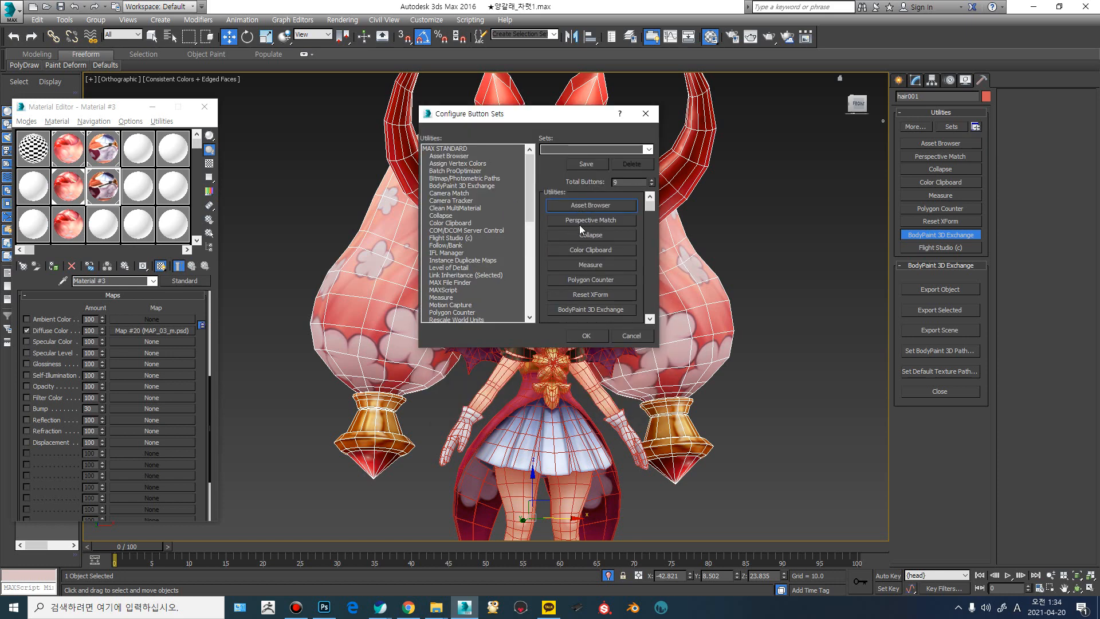
click(454, 185)
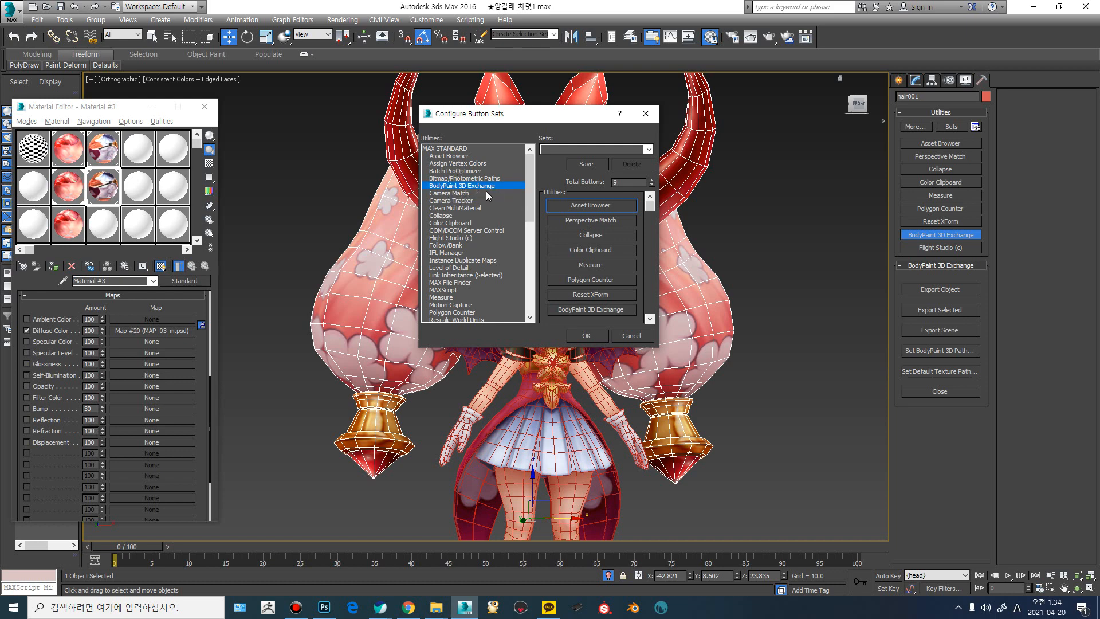
drag(462, 186, 562, 297)
drag(572, 307, 574, 309)
click(645, 113)
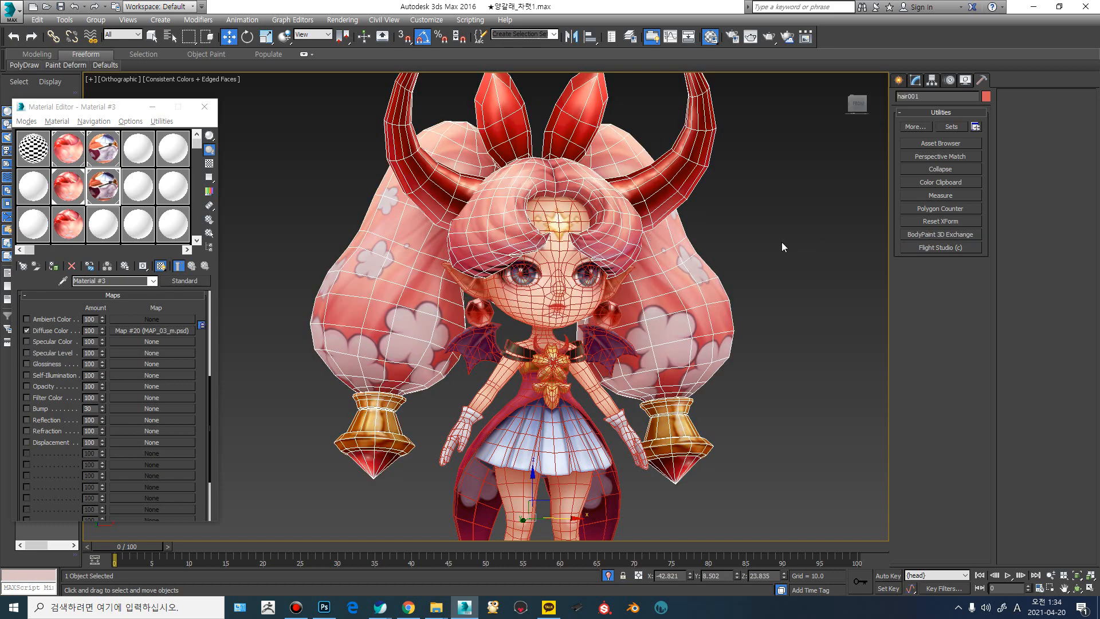
- Open the BodyPaint 3D Exchange utility, locate BodyPaint 3D.exe in its executable path selection, and cancel the selection
click(913, 236)
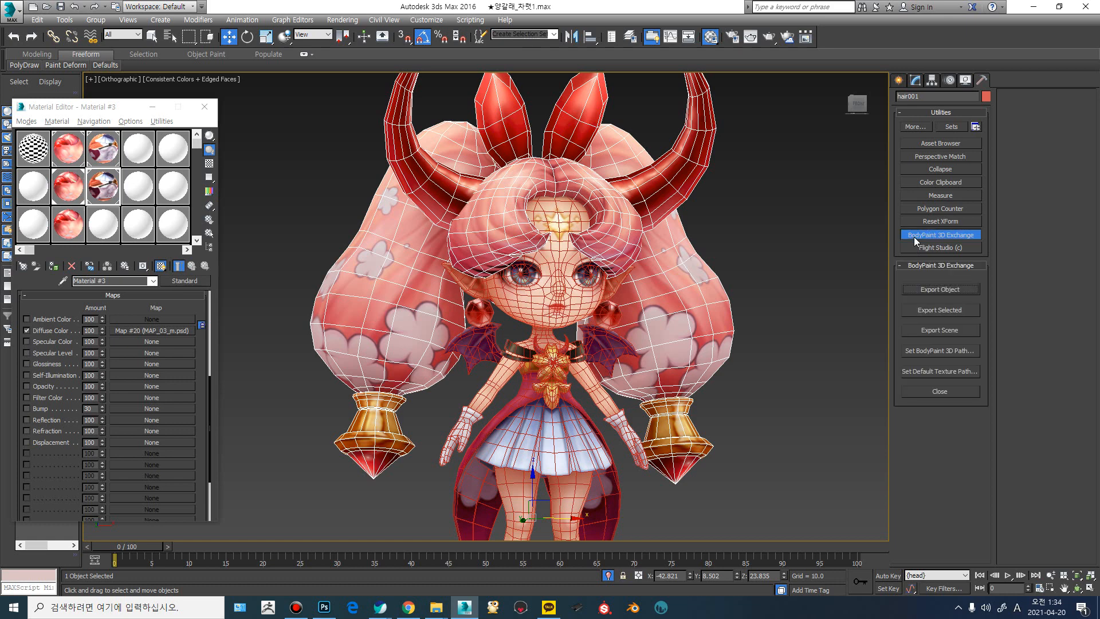
click(963, 356)
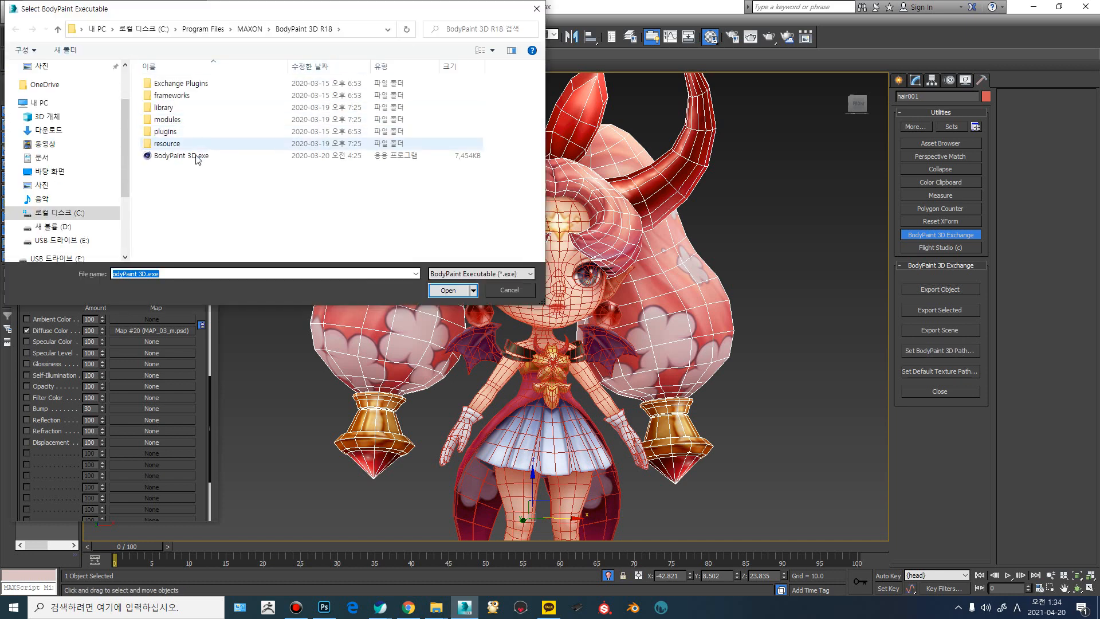
click(196, 159)
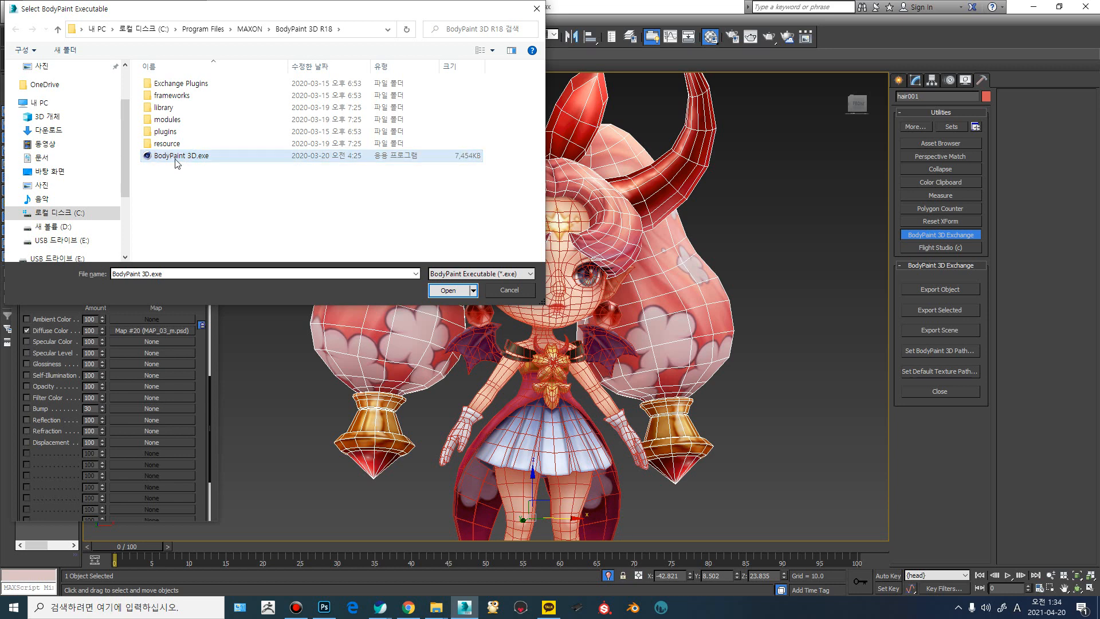
click(536, 8)
- Frame the full character in the viewport to examine its hair and body meshes
click(776, 315)
scroll(724, 333, down, 4)
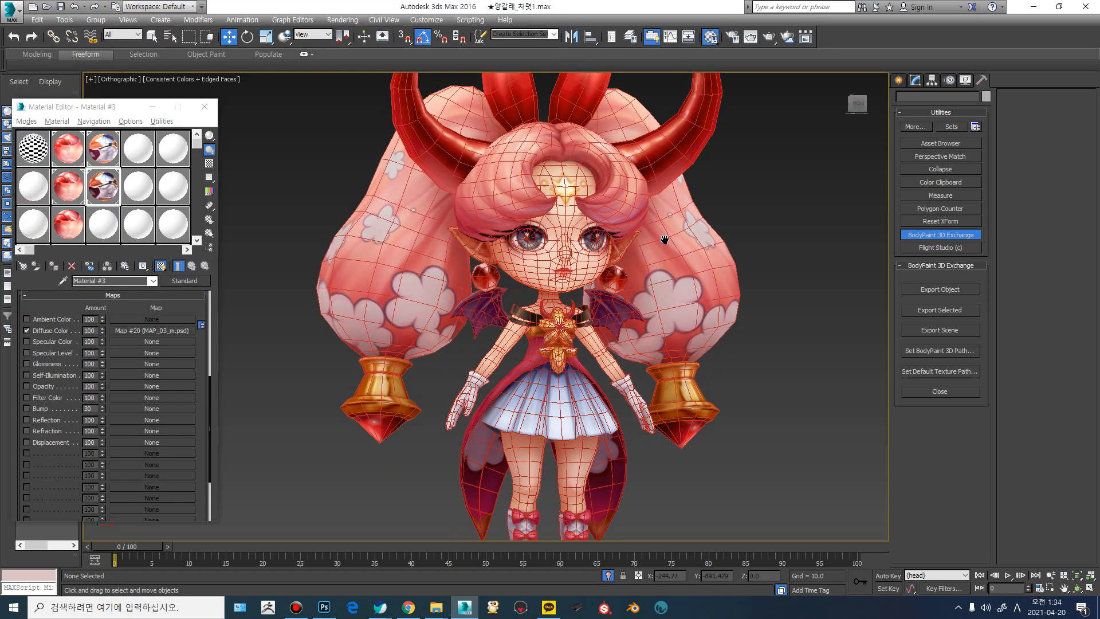
click(660, 231)
middle_drag(755, 239, 736, 268)
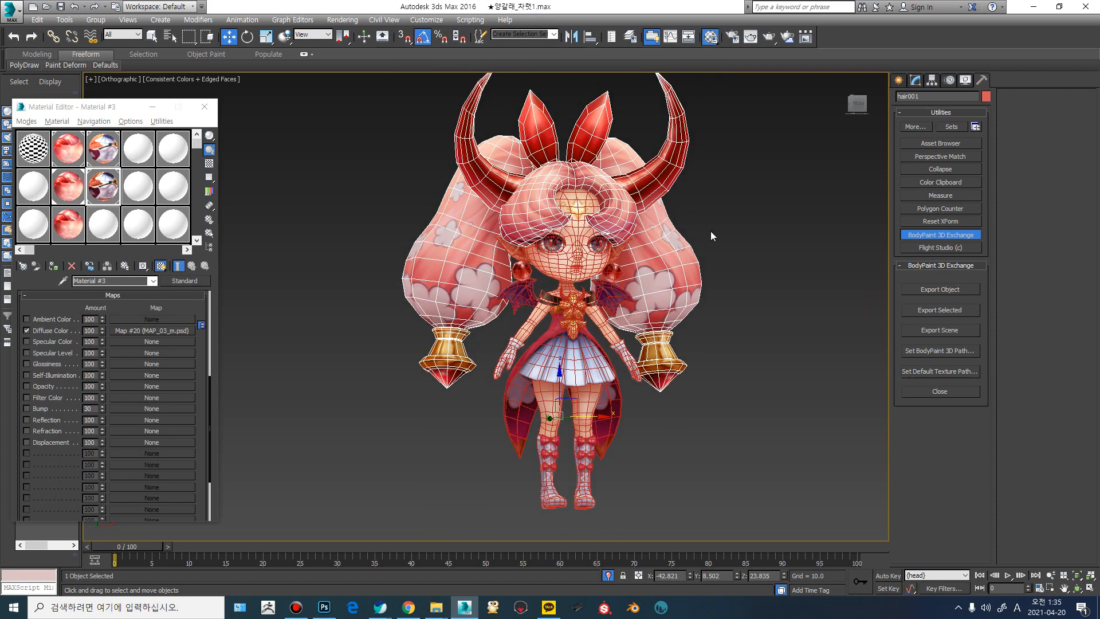
mouse_move(649, 231)
middle_down()
mouse_move(638, 256)
mouse_move(637, 197)
mouse_move(630, 232)
middle_up()
scroll(635, 255, up, 1)
scroll(631, 244, down, 1)
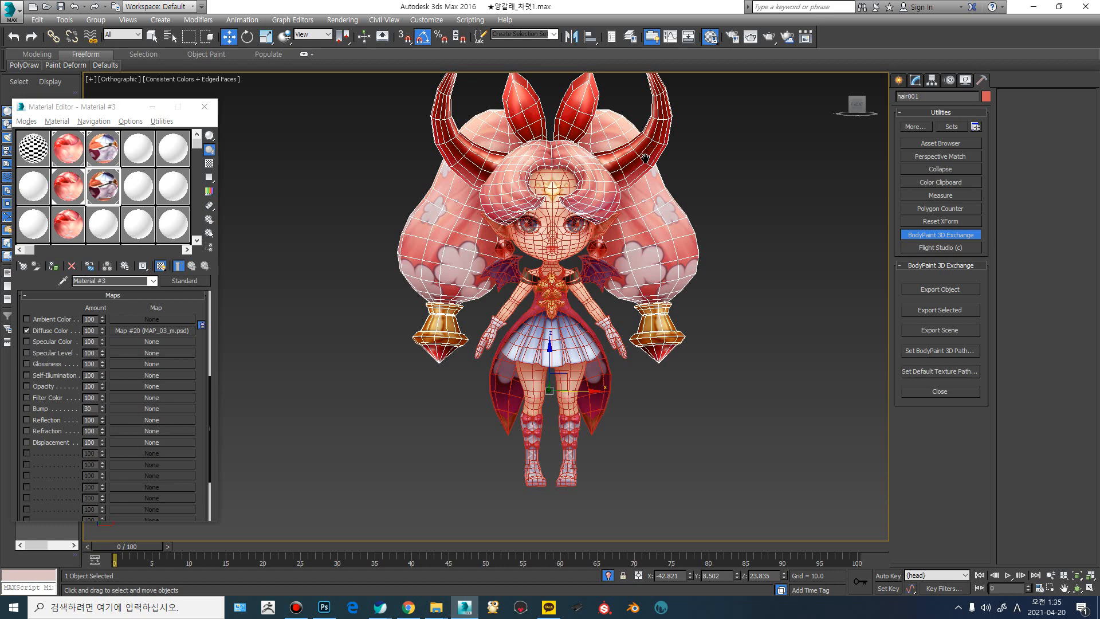
middle_drag(725, 142, 697, 180)
click(698, 180)
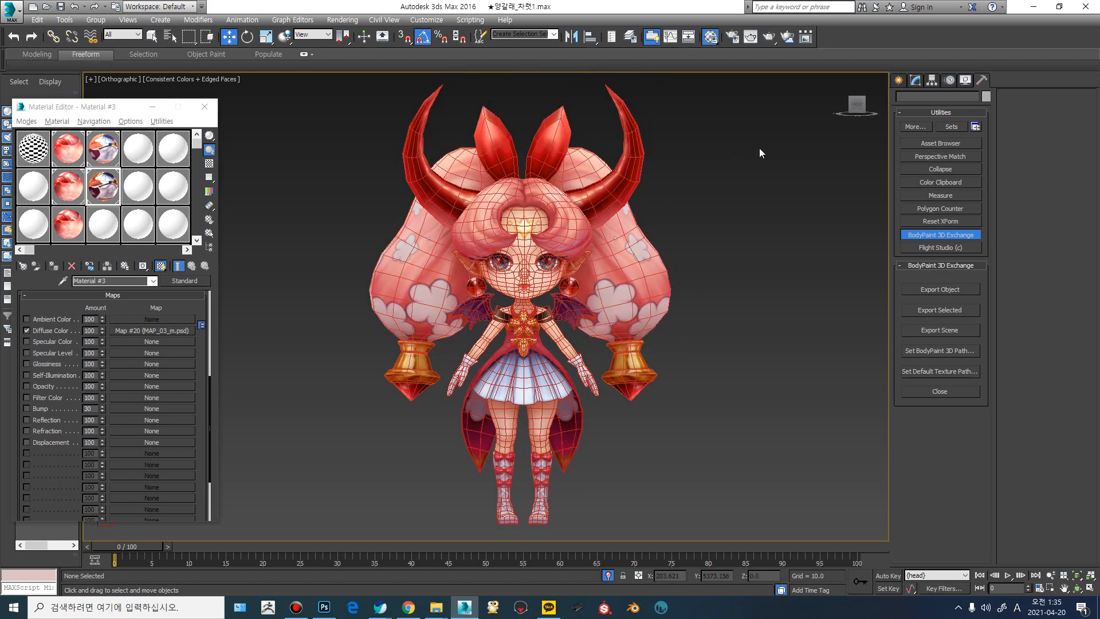
drag(597, 221, 314, 449)
click(789, 162)
- Select the hair and body meshes together and export the selection to BodyPaint 3D
click(625, 243)
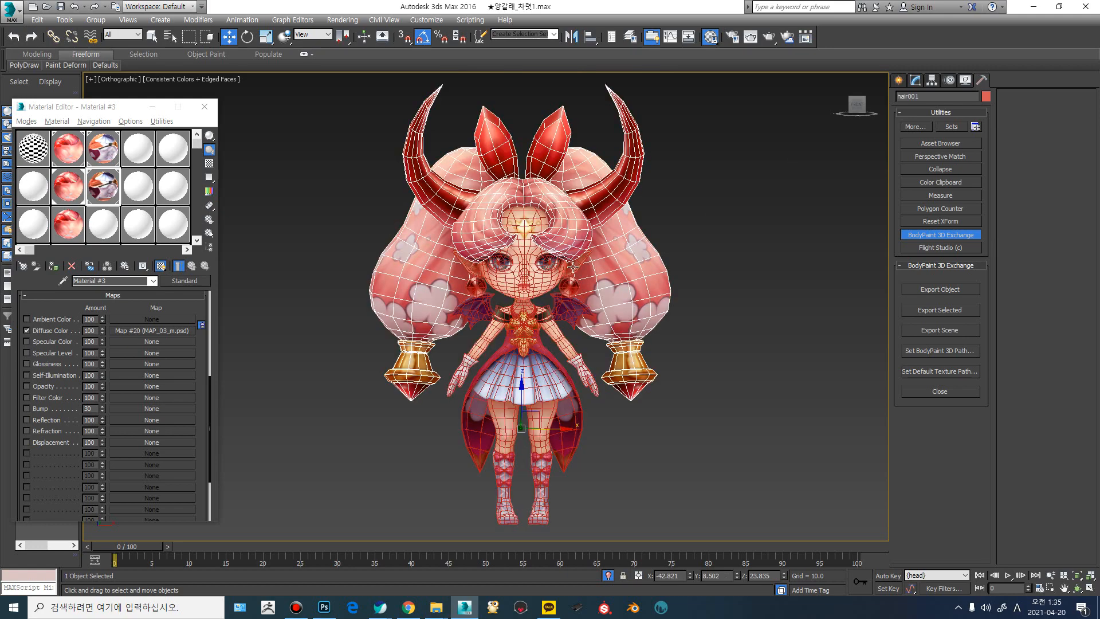
ctrl+click(533, 271)
mouse_move(535, 265)
alt+middle_down()
mouse_move(564, 257)
mouse_move(543, 253)
alt+middle_up()
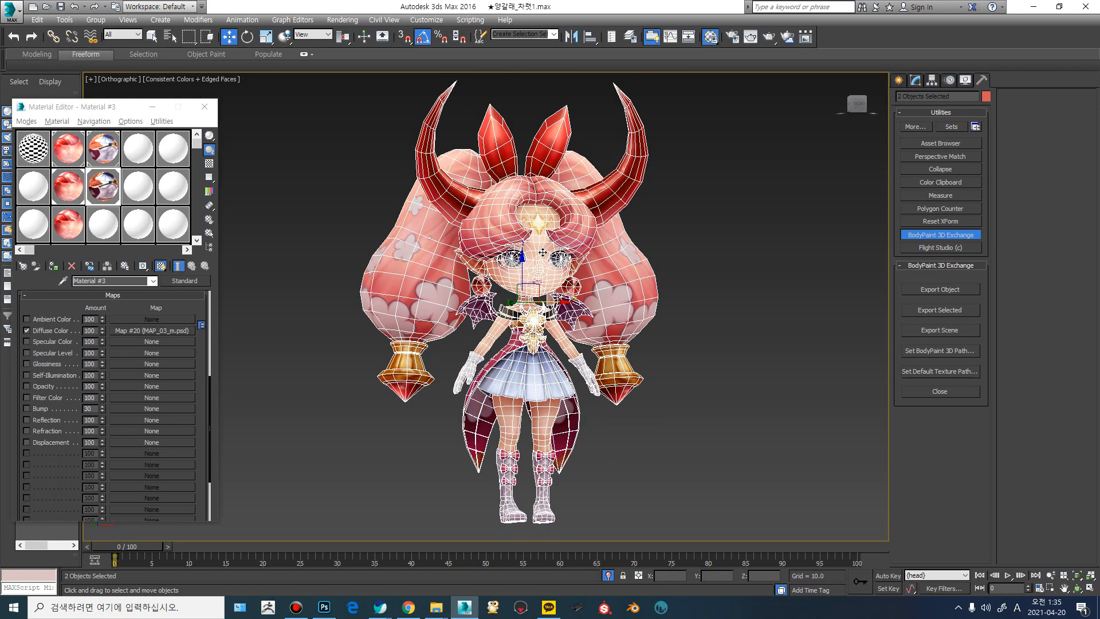
click(957, 308)
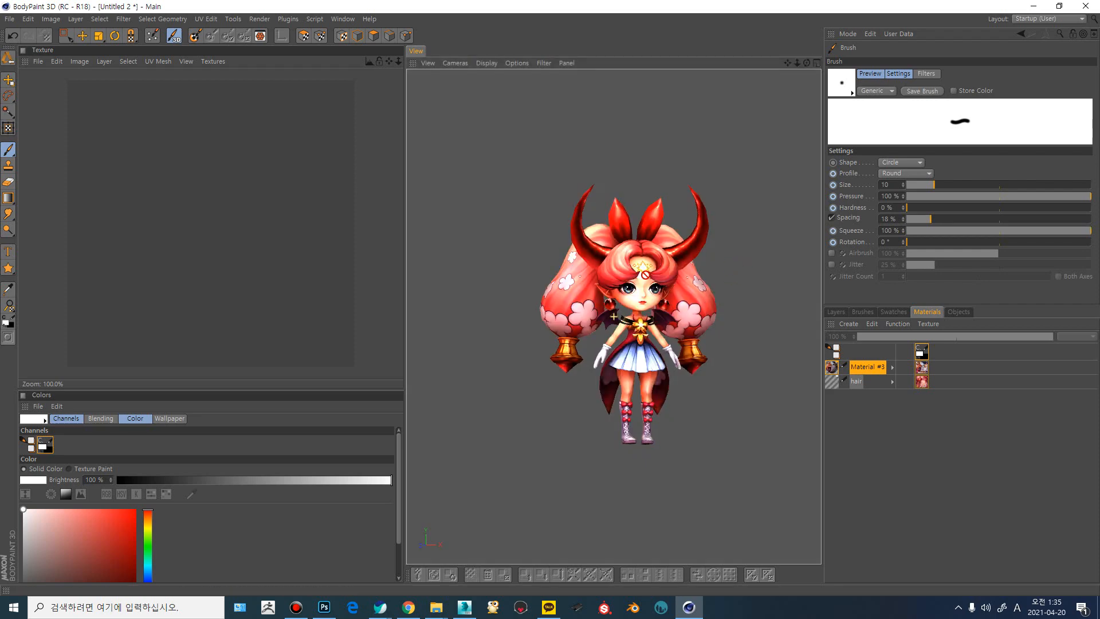
- Examine the exported character in BodyPaint 3D up close and from several angles
scroll(659, 270, up, 8)
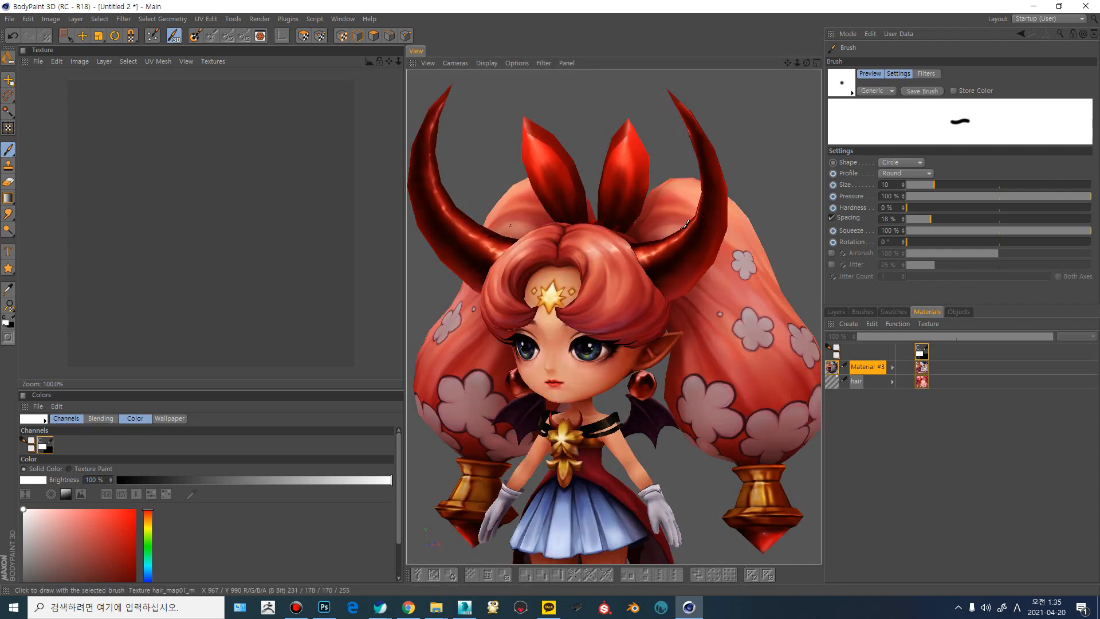
scroll(596, 137, up, 5)
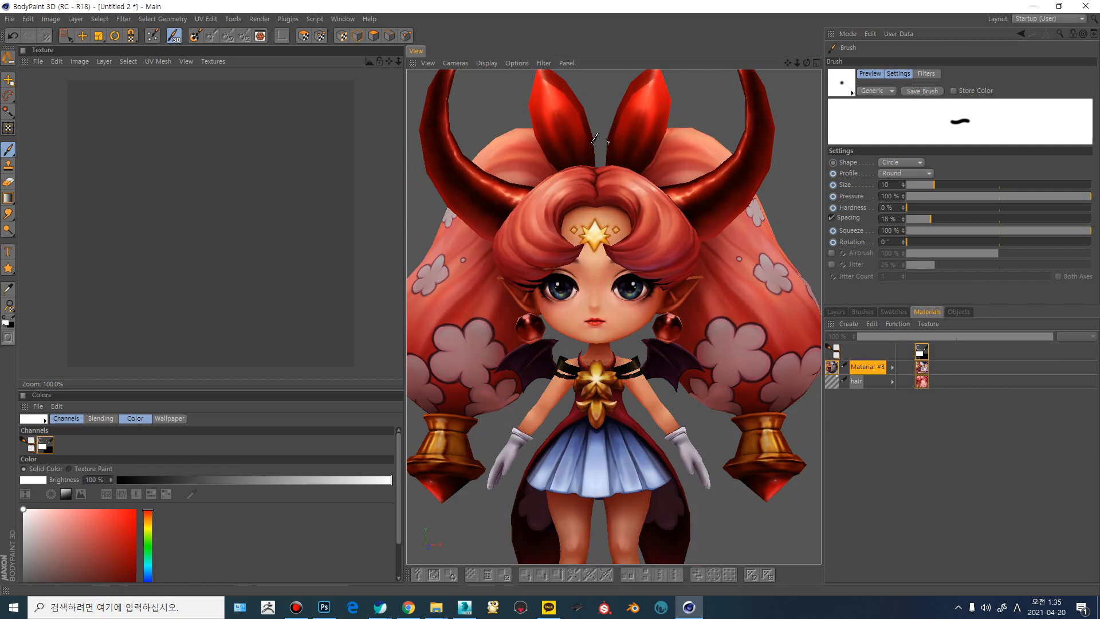
scroll(596, 138, down, 3)
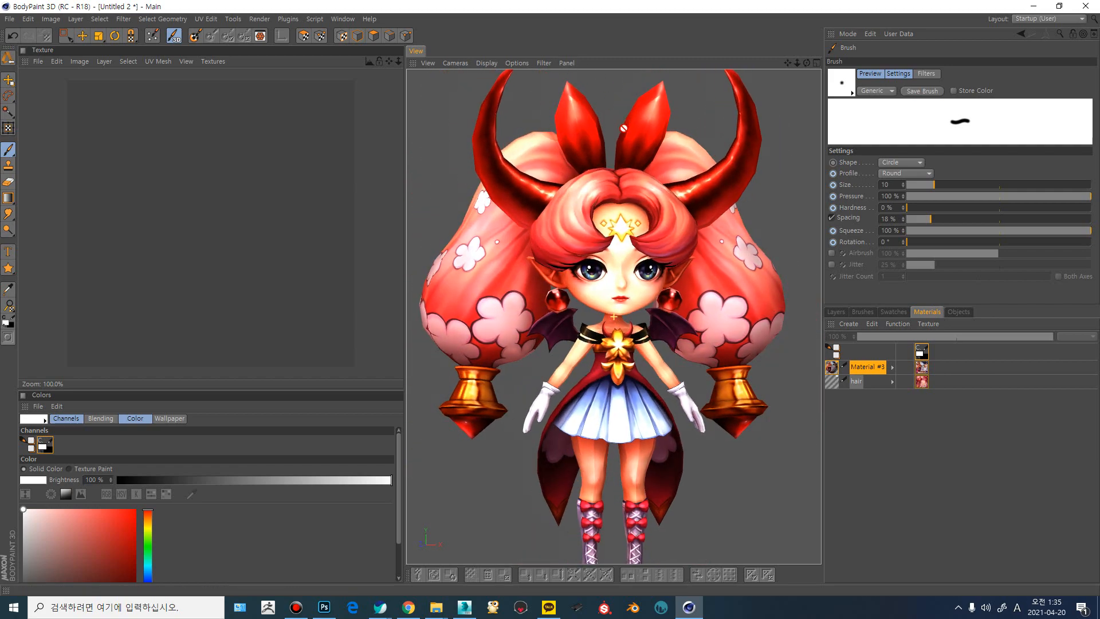
alt+drag(642, 154, 663, 158)
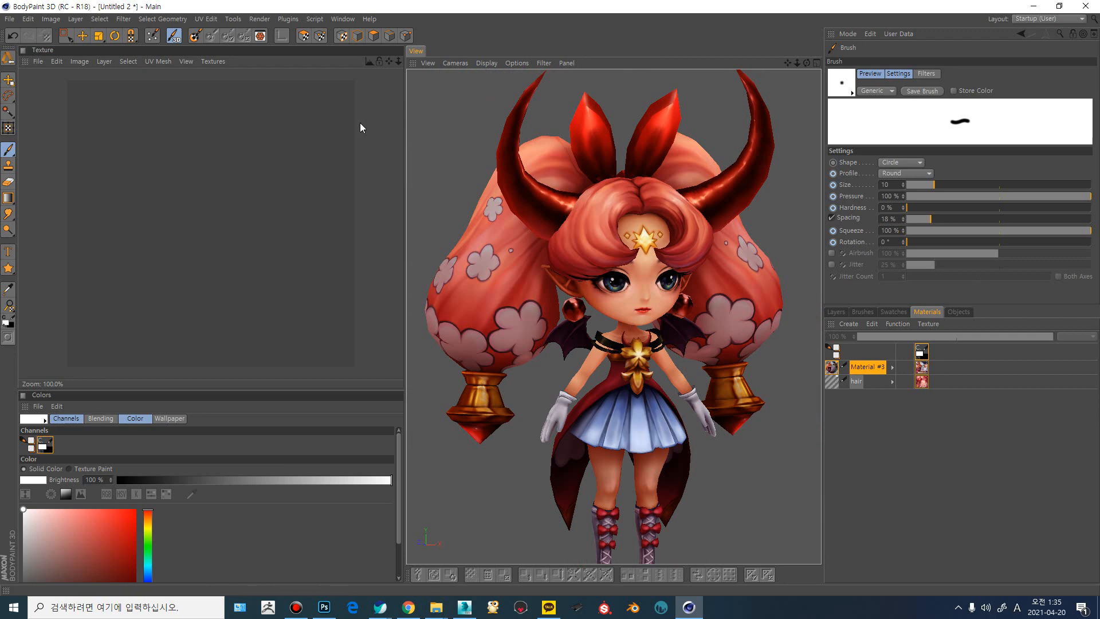
alt+drag(676, 166, 617, 170)
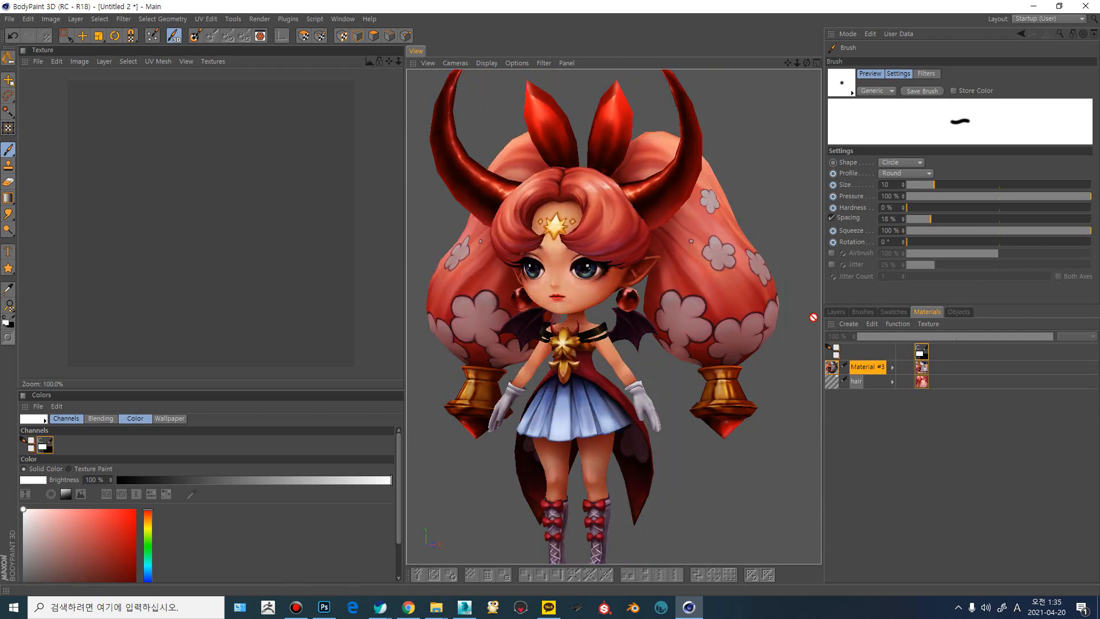
- Display the Material #3 texture in the texture view and select body001 in the object list
click(868, 371)
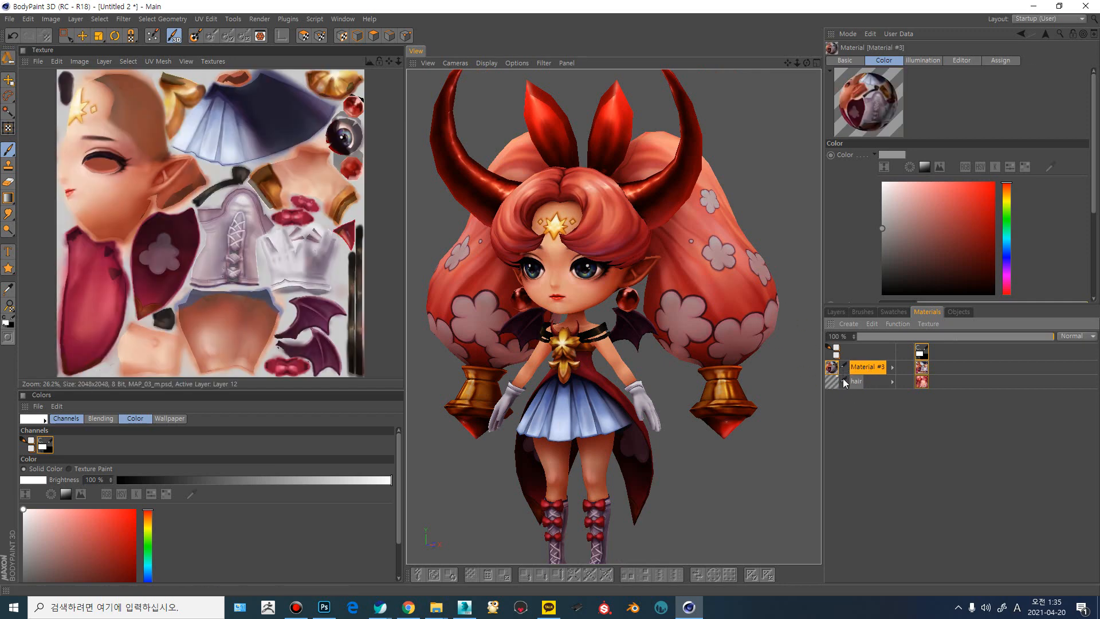
click(957, 311)
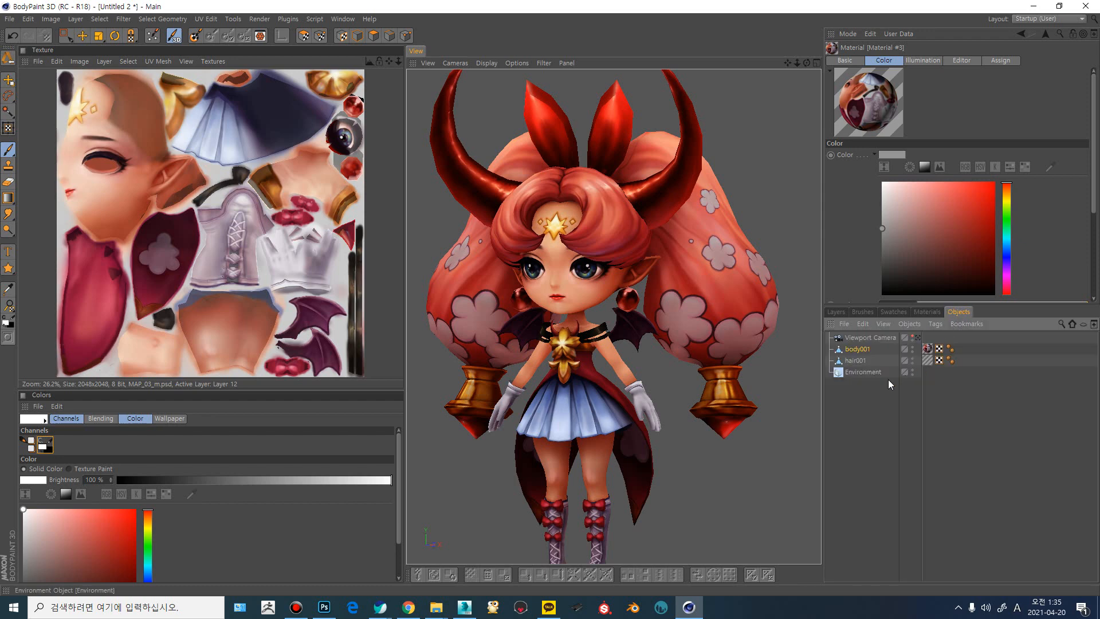
click(860, 359)
click(861, 349)
click(860, 360)
drag(863, 349, 801, 350)
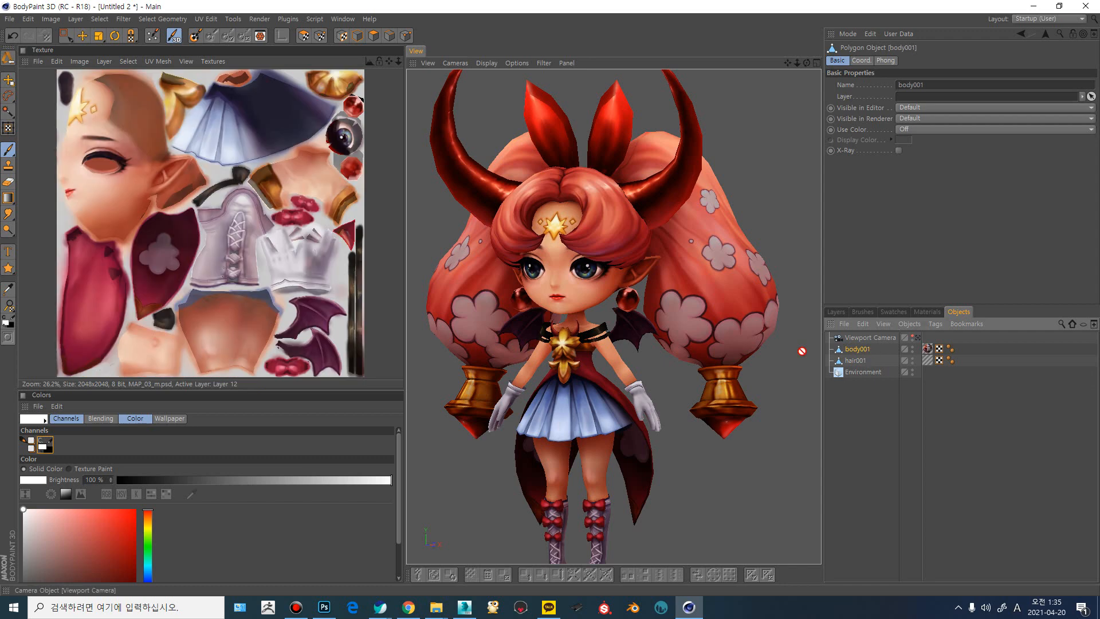
- Set the 3D view's display mode to Constant Shading and turn the character to face the front
click(486, 63)
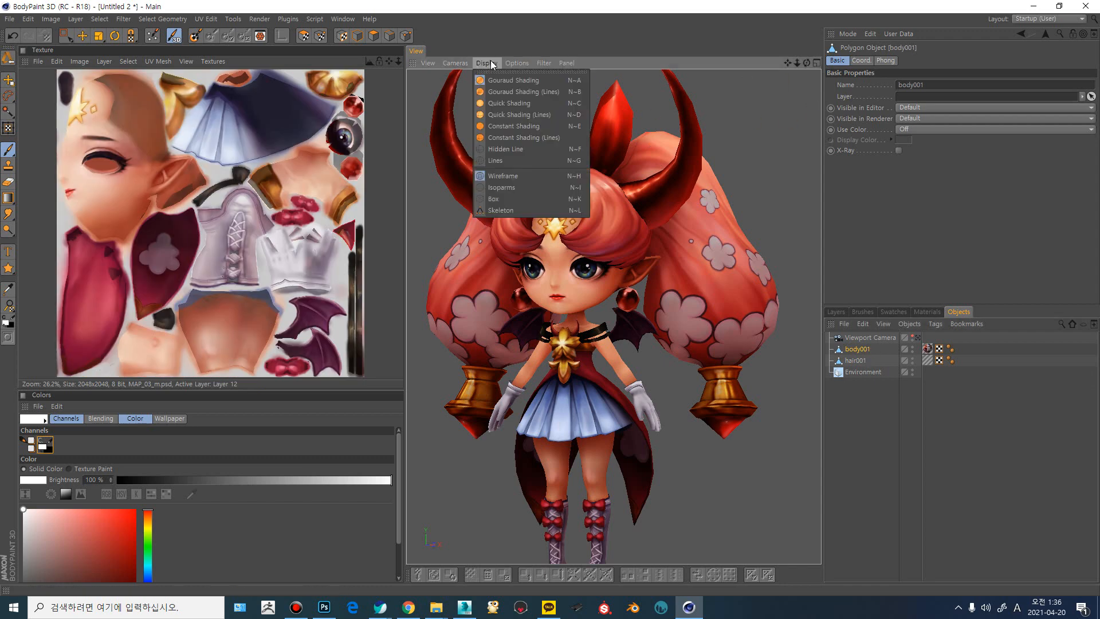
click(501, 126)
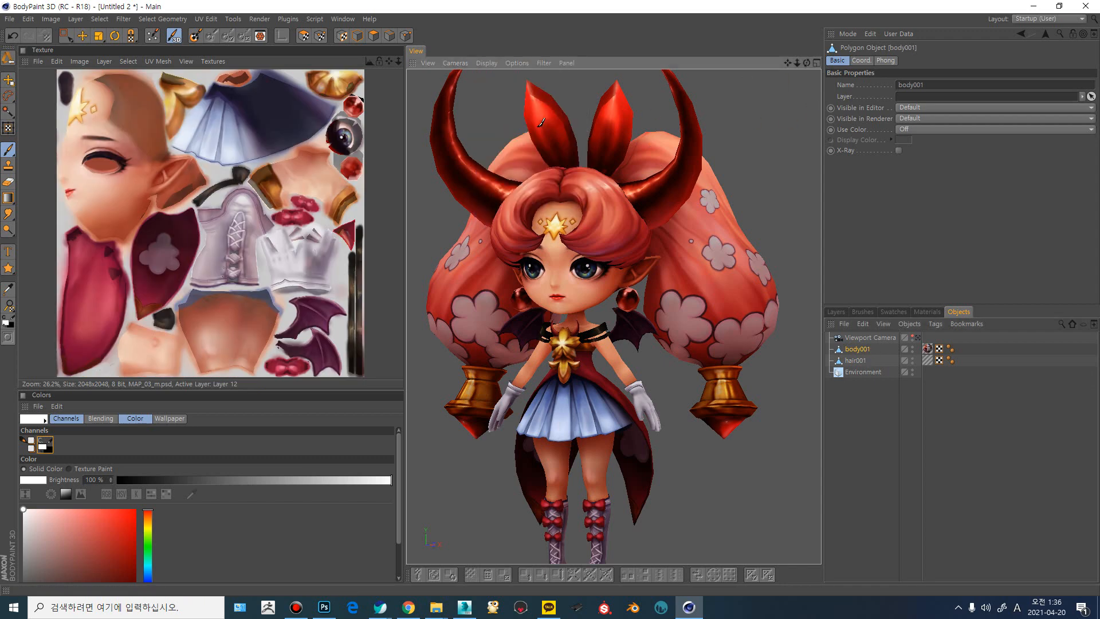
alt+drag(576, 206, 642, 202)
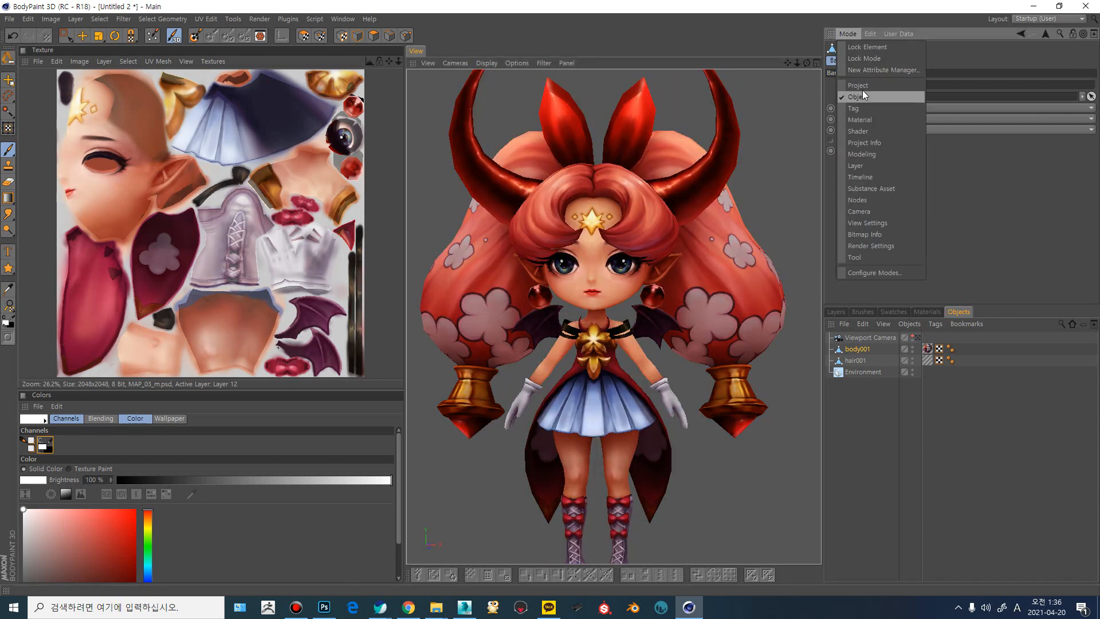
- Turn off Linear Workflow in the project settings and widen the 3D view slightly
click(861, 86)
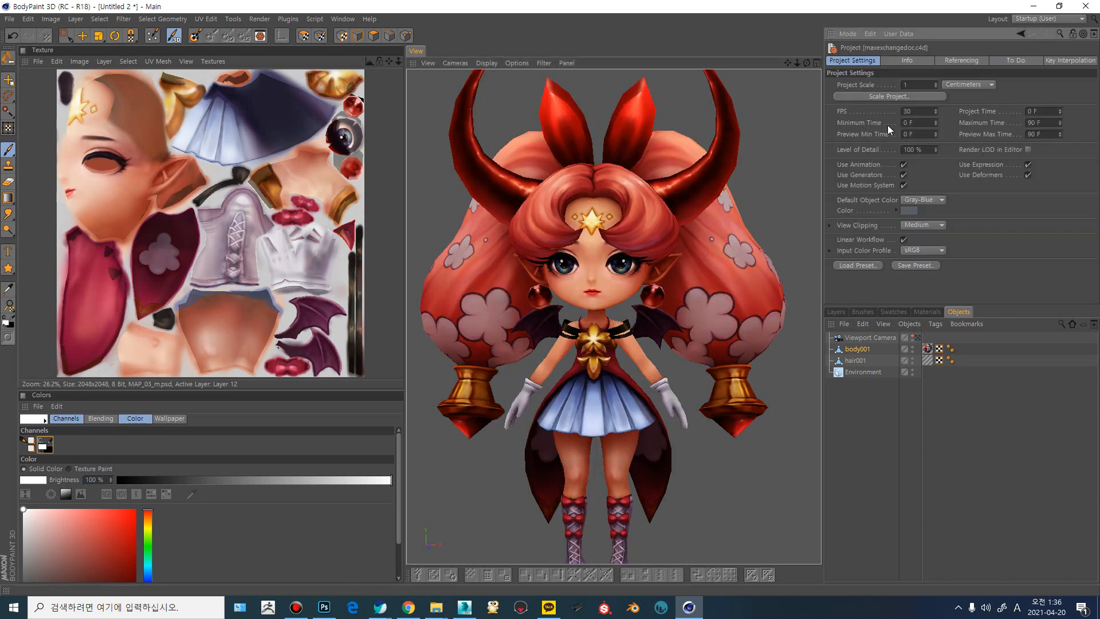
click(904, 239)
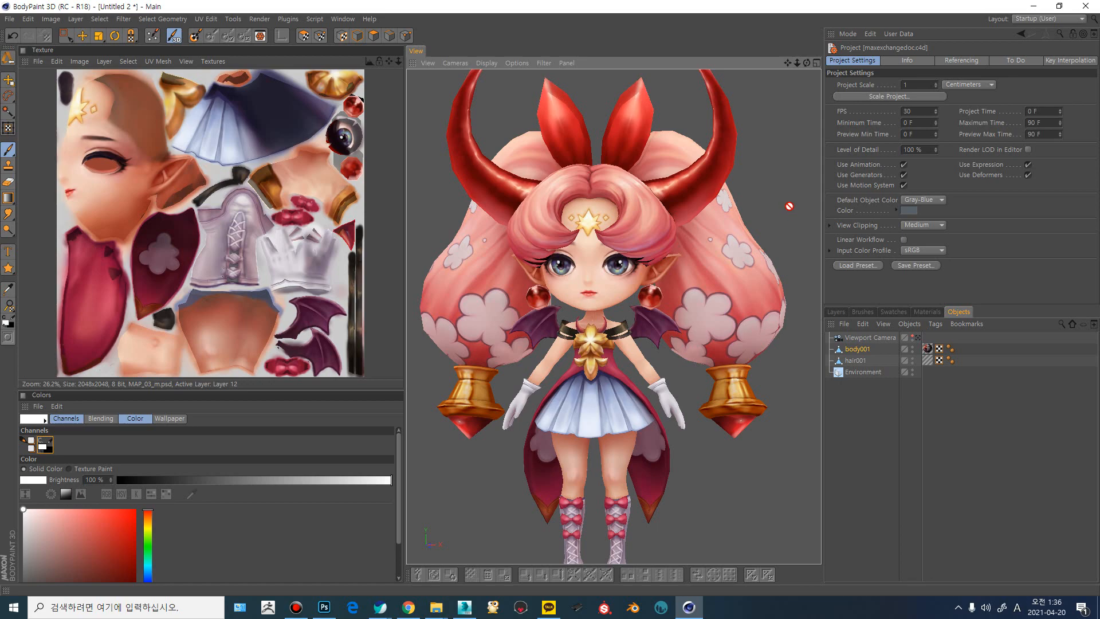
mouse_move(792, 196)
alt+mouse_down()
mouse_move(758, 199)
mouse_move(735, 155)
mouse_move(713, 161)
mouse_move(750, 172)
mouse_move(690, 181)
mouse_move(680, 194)
mouse_move(796, 149)
alt+mouse_up()
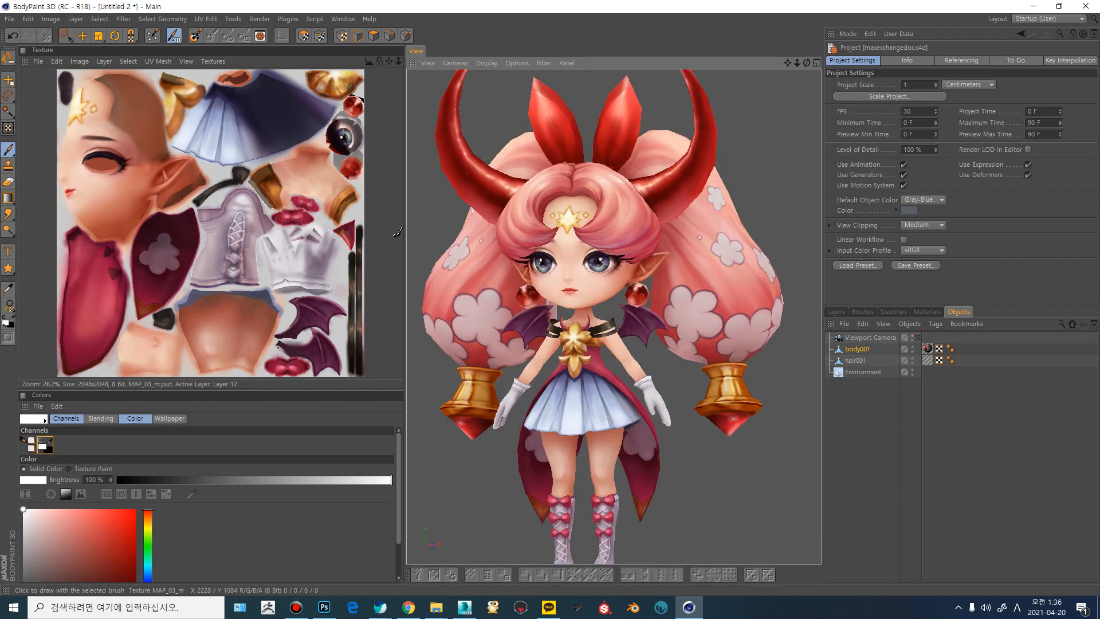
drag(406, 242, 392, 242)
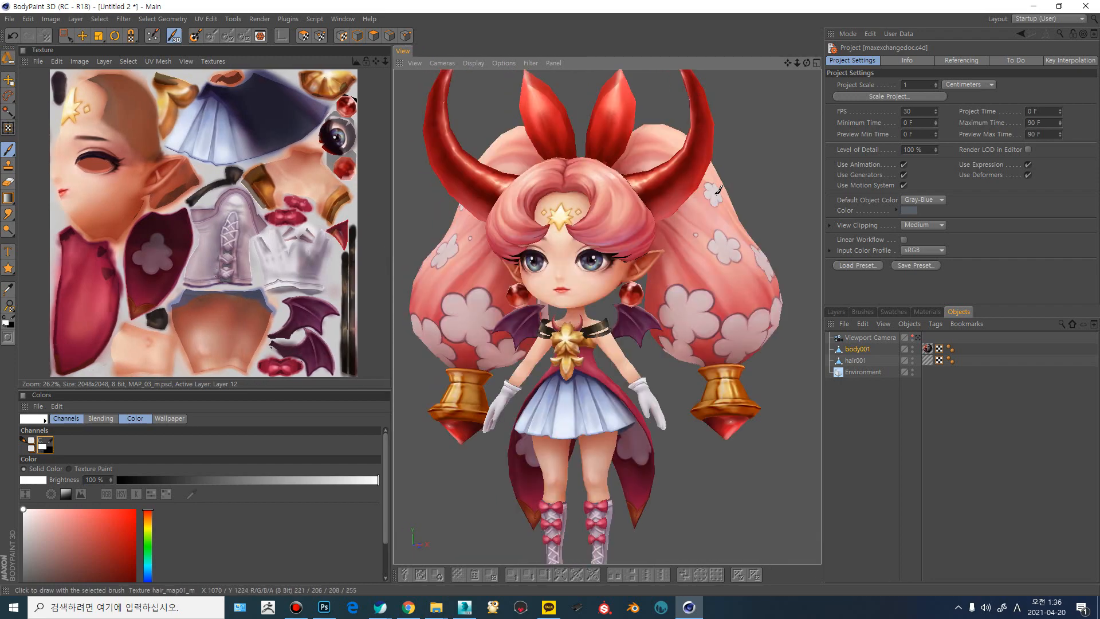
- Examine the character's texture colours in the 3D view up close and at full length
scroll(713, 222, up, 3)
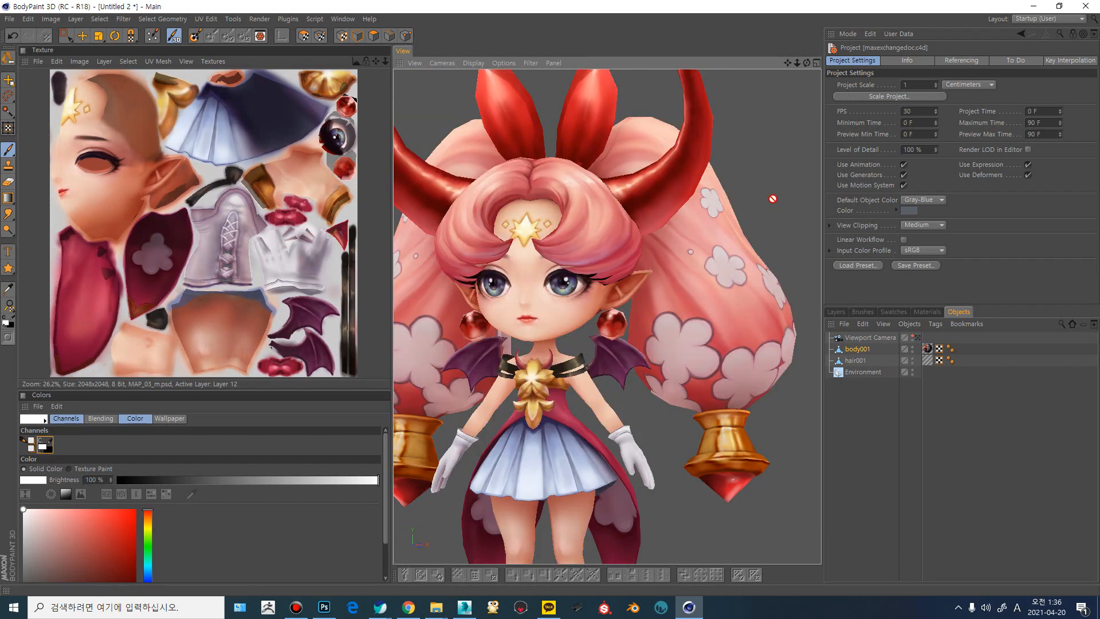
mouse_move(772, 199)
alt+mouse_down()
mouse_move(763, 192)
mouse_move(808, 275)
alt+mouse_up()
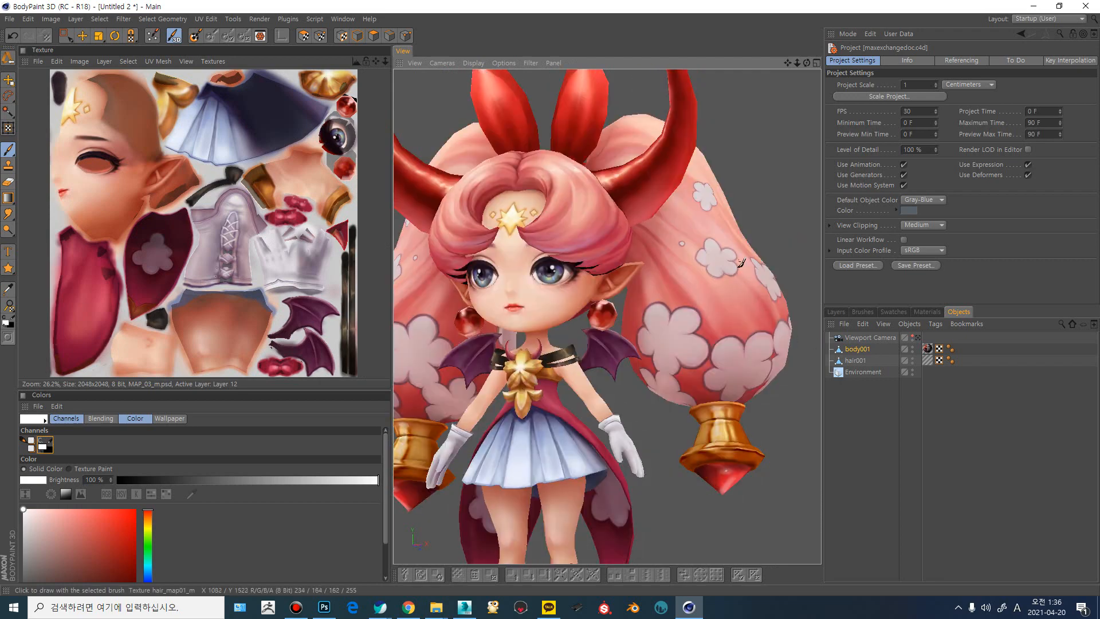
scroll(741, 263, down, 5)
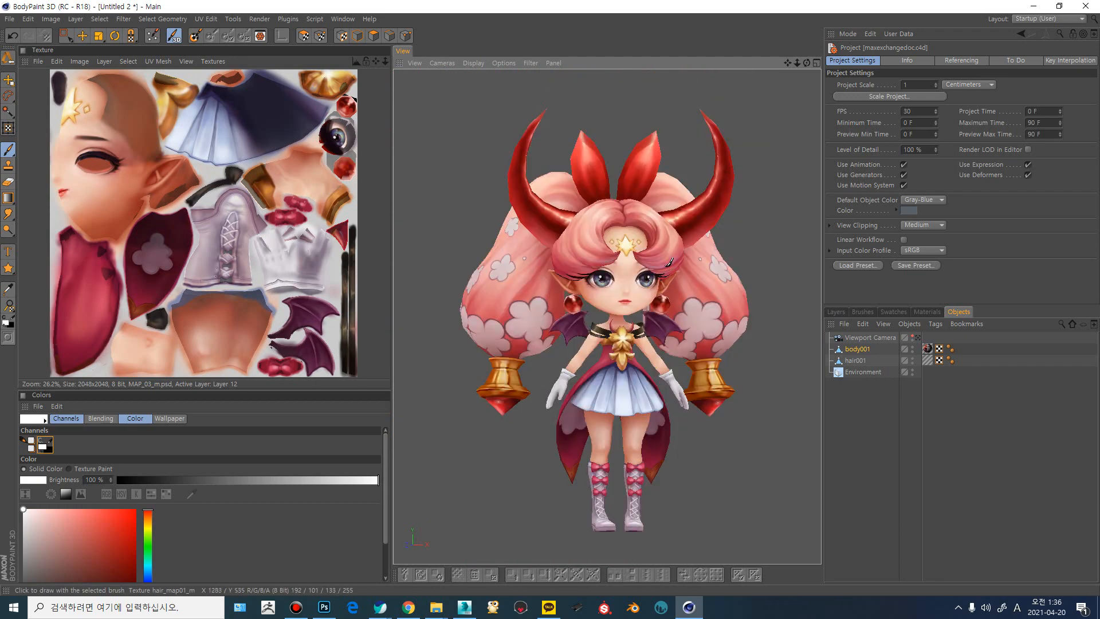
scroll(669, 262, up, 5)
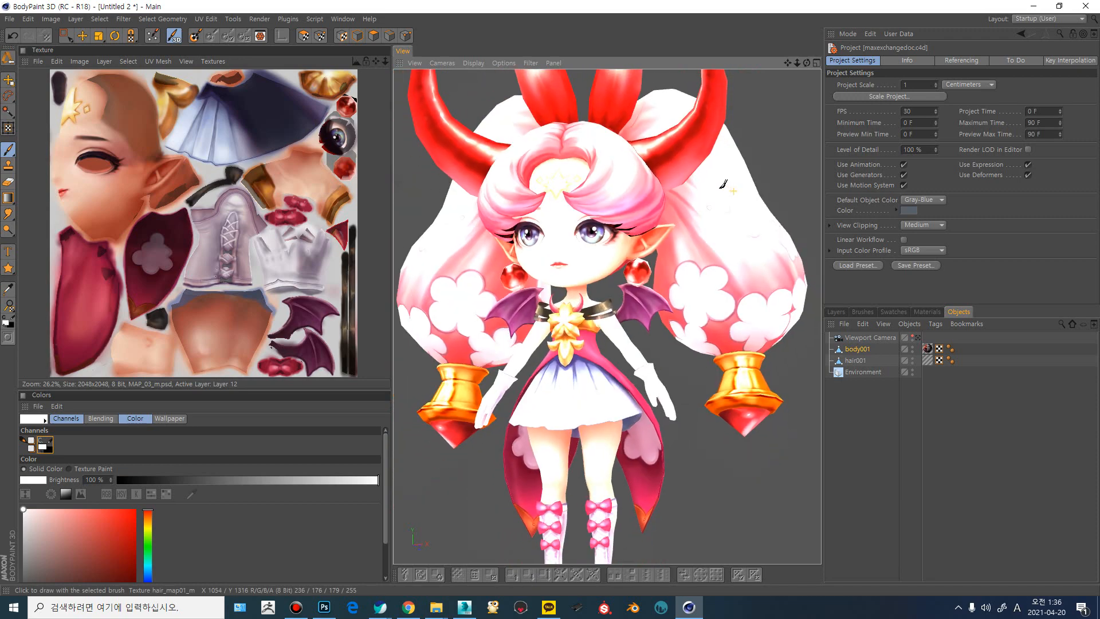
click(848, 33)
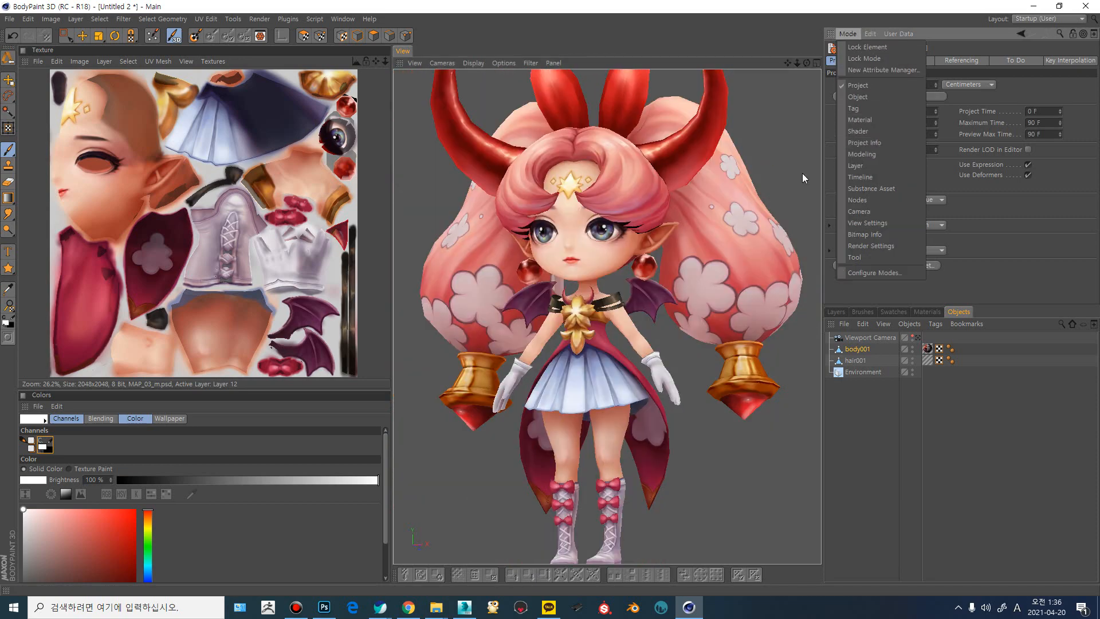
click(764, 135)
alt+drag(768, 145, 766, 150)
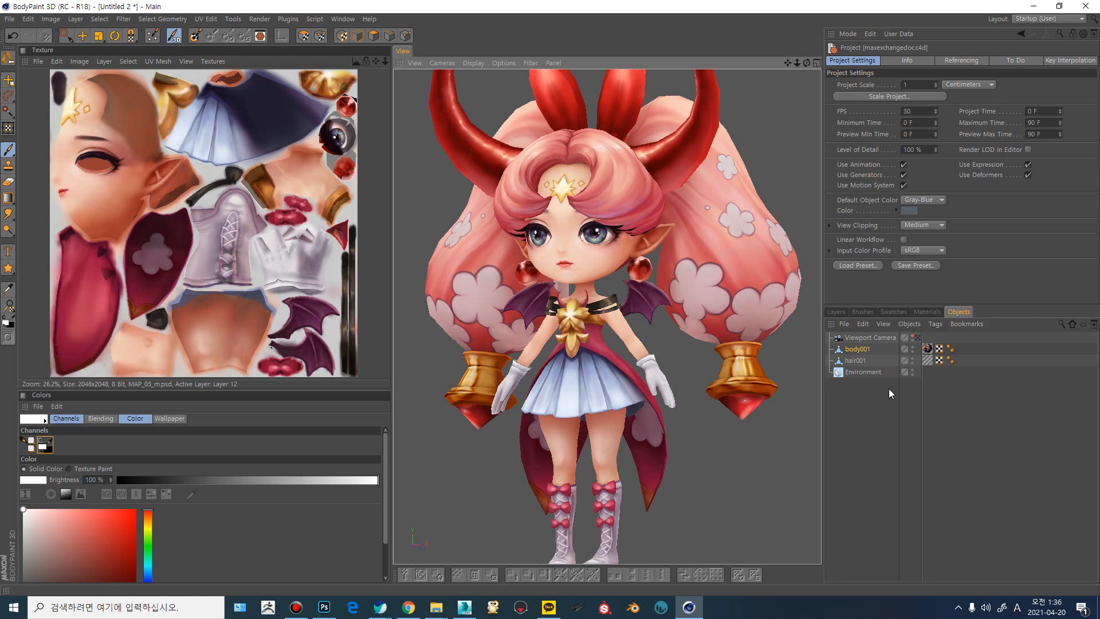
- Compare the hair001 and body001 entries in the object list with the selected meshes in 3ds Max
click(861, 359)
click(862, 349)
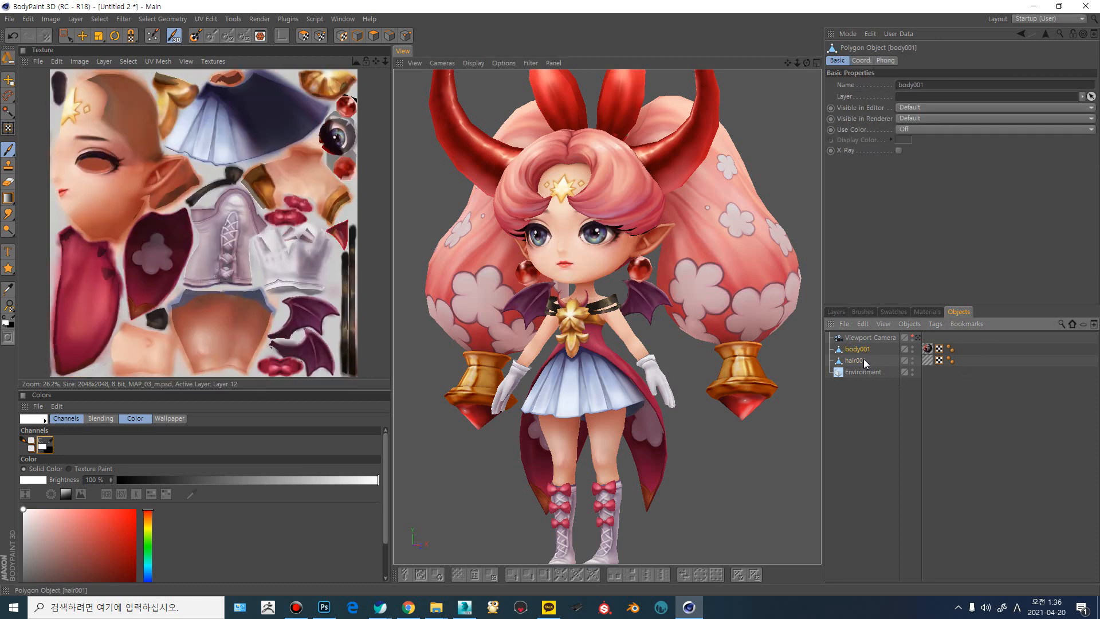
click(864, 359)
click(864, 351)
click(863, 359)
key(alt+Tab)
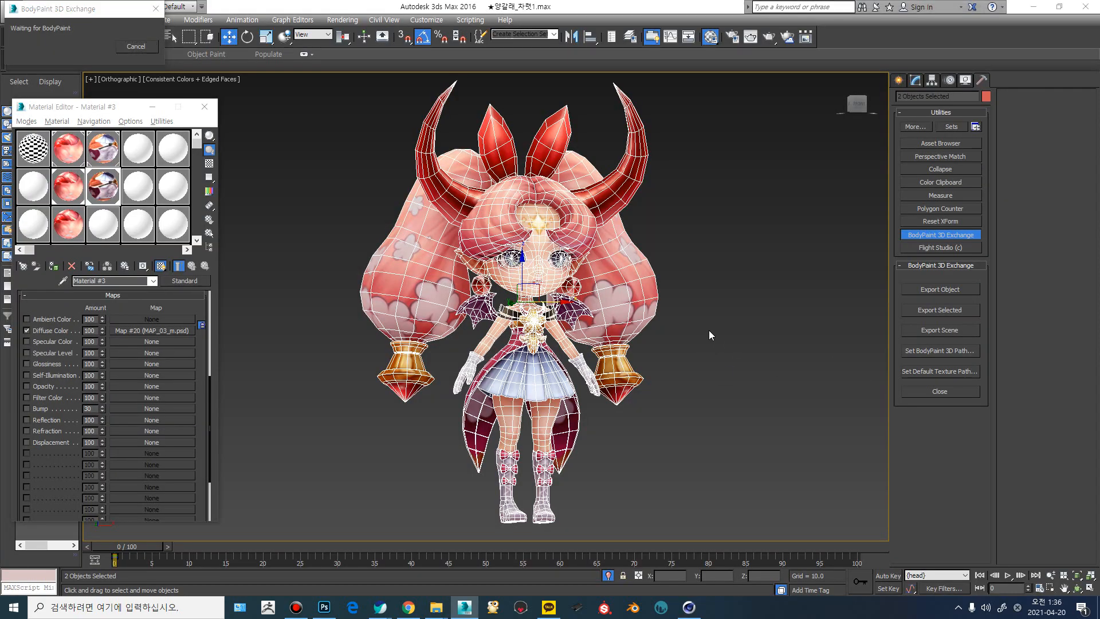
key(alt+Tab)
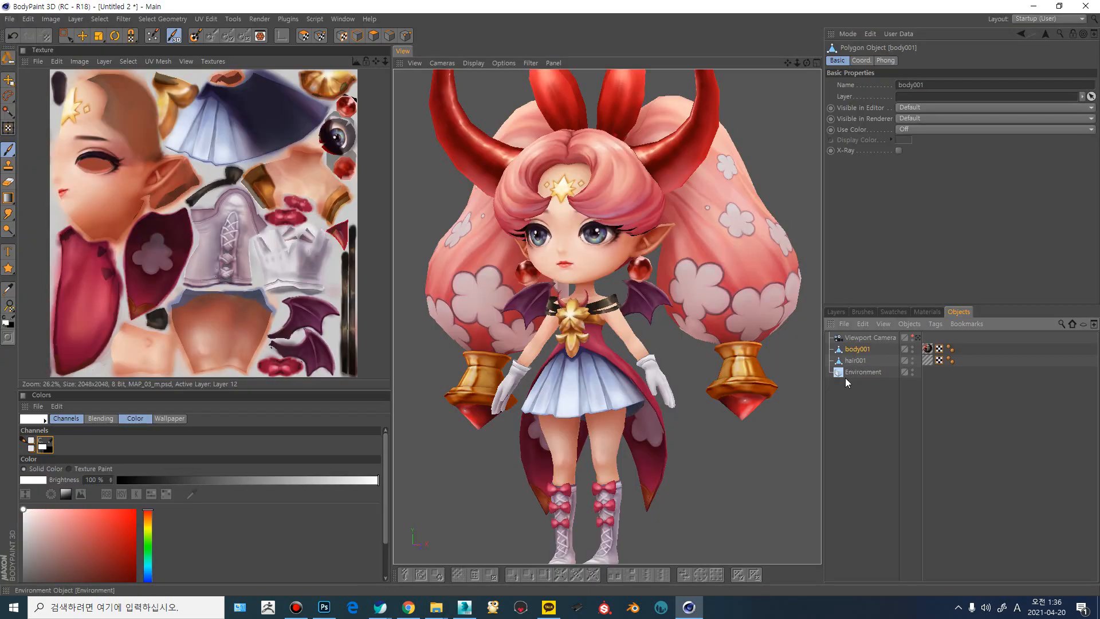
- Hide the Environment object and turn the character to face the front
click(913, 371)
alt+drag(756, 430, 718, 448)
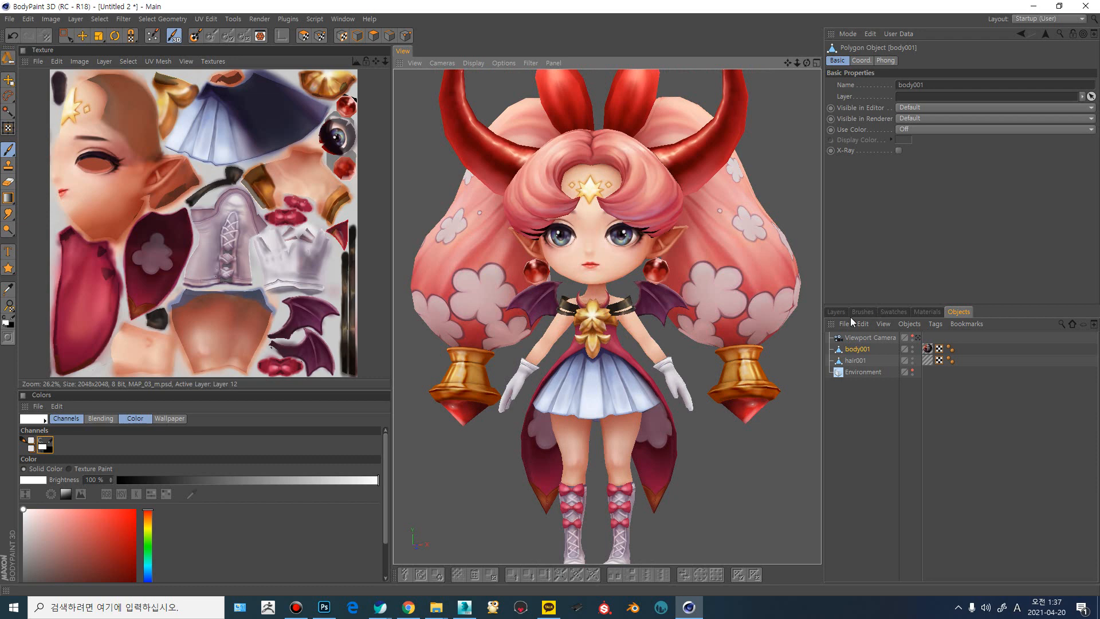
- Show the layers of MAP_03_m.psd and try to paint on the character's hair
click(836, 312)
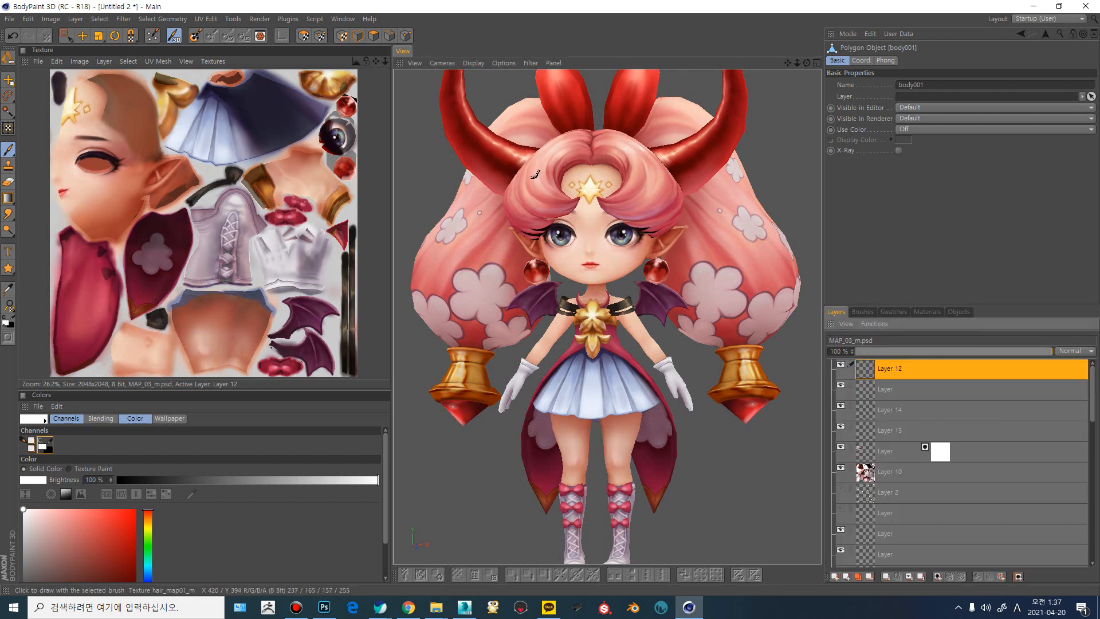
click(531, 180)
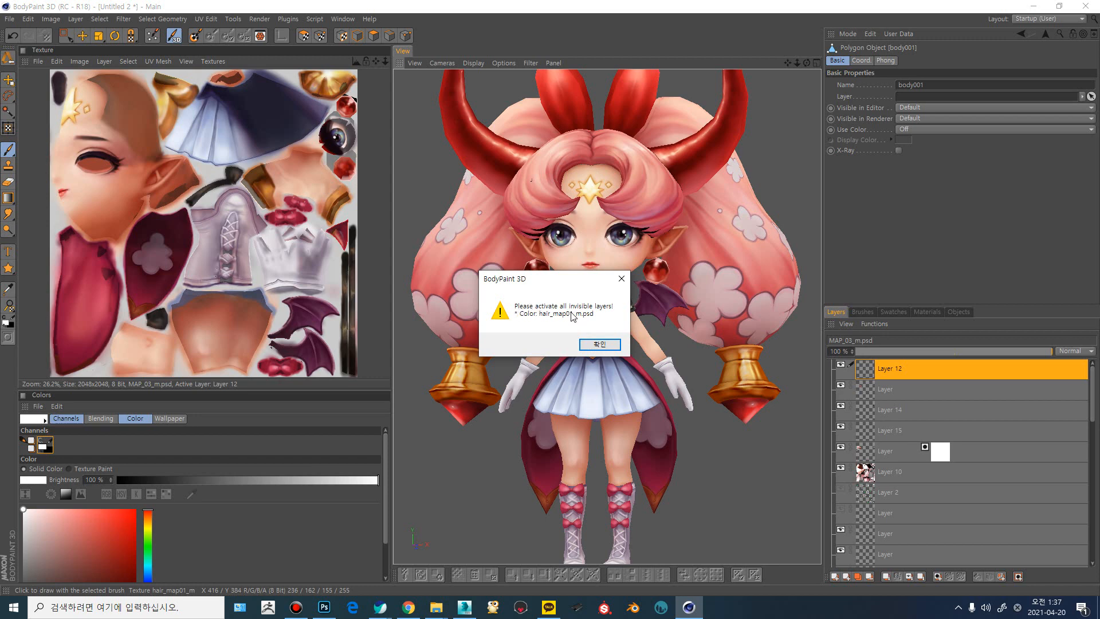
click(600, 344)
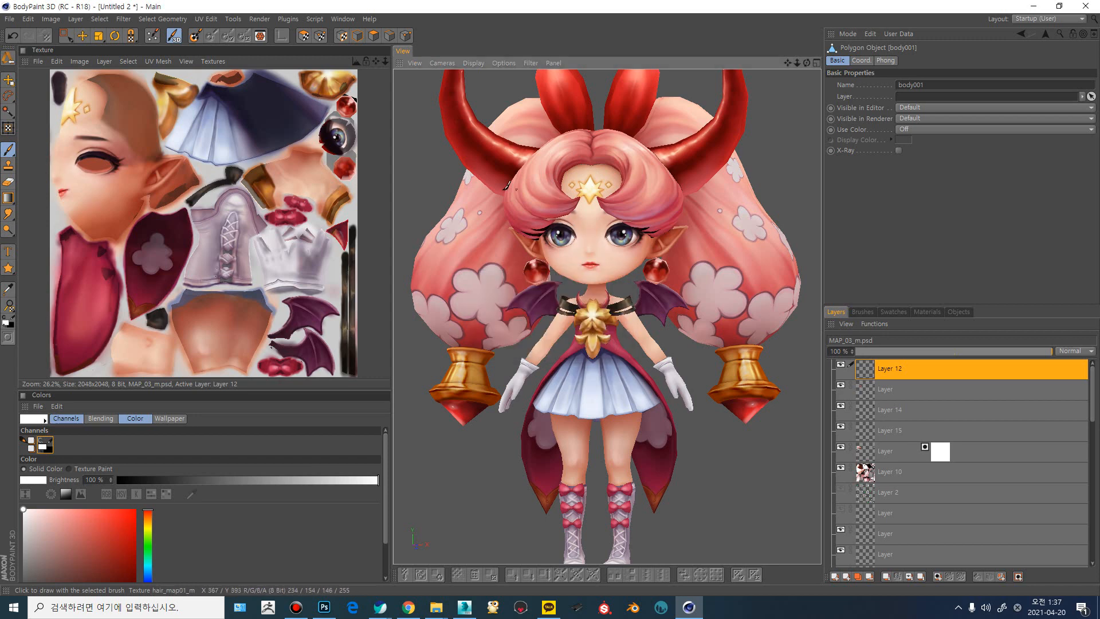
- Display the hair_map01_m.psd texture and add a new empty layer above Layer 18 copy
alt+middle_drag(232, 251, 235, 276)
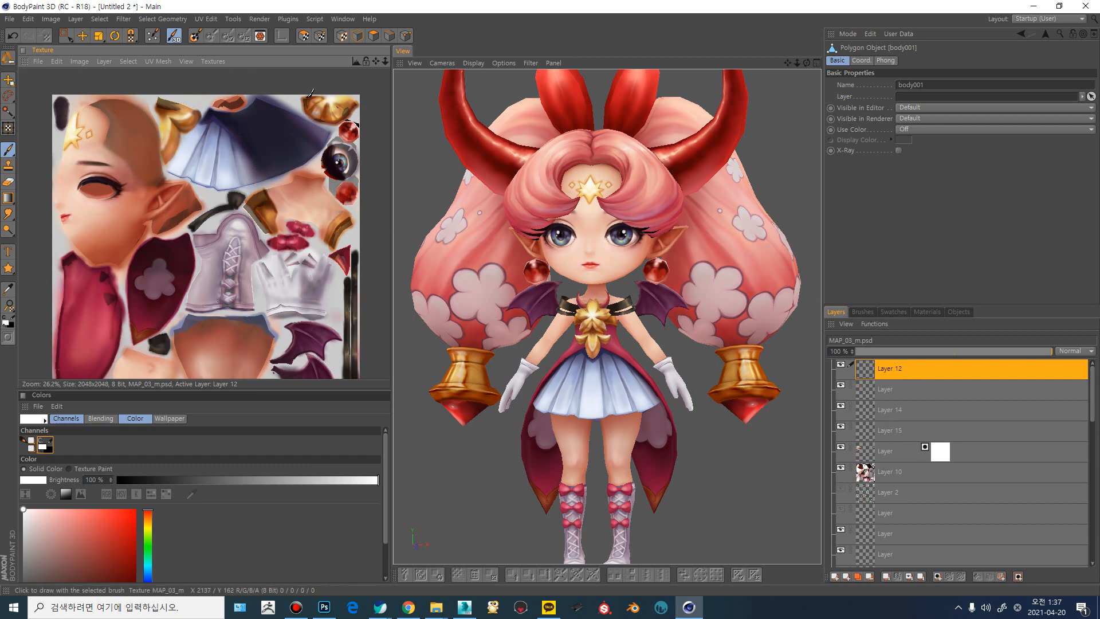
click(212, 61)
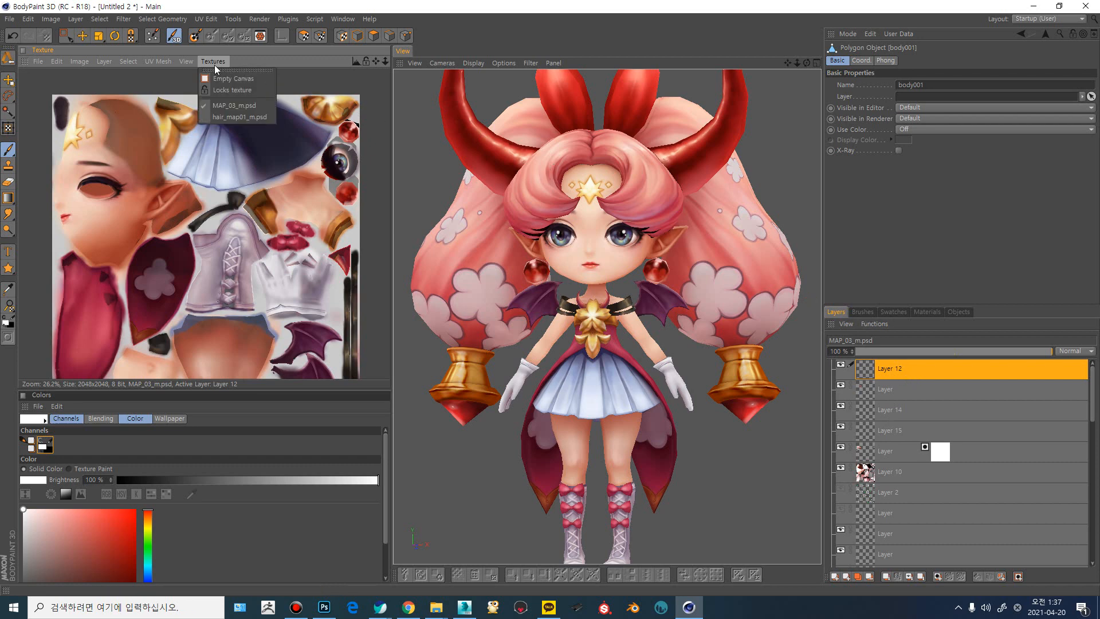
click(220, 117)
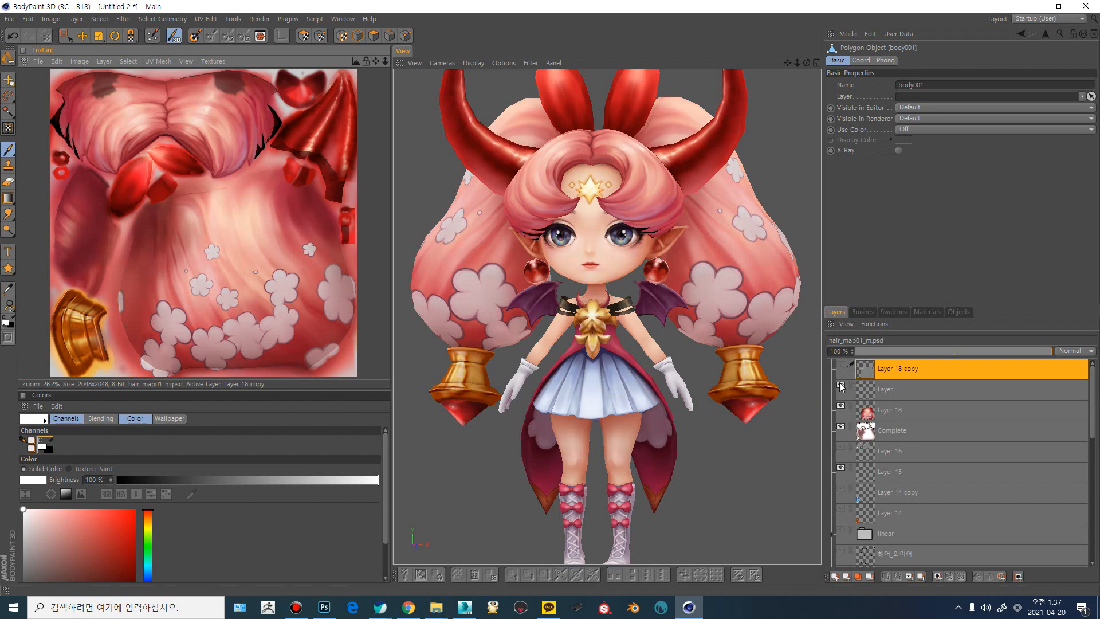
click(835, 577)
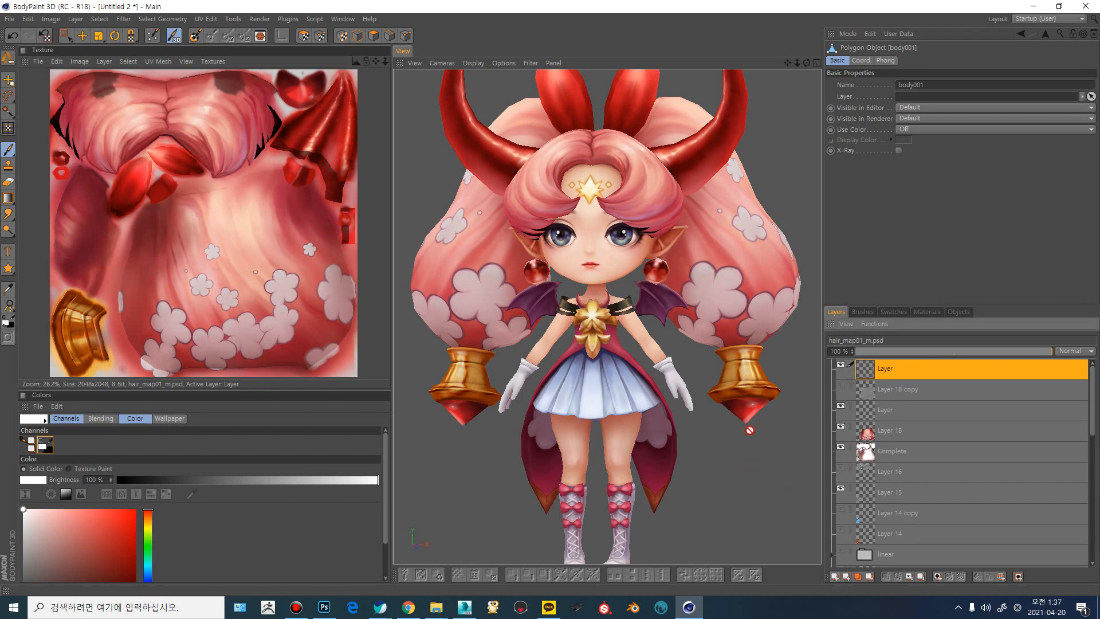
- Paint a test stroke on the fringe of the hair in the 3D view and undo it
alt+drag(602, 233, 573, 248)
scroll(572, 247, up, 5)
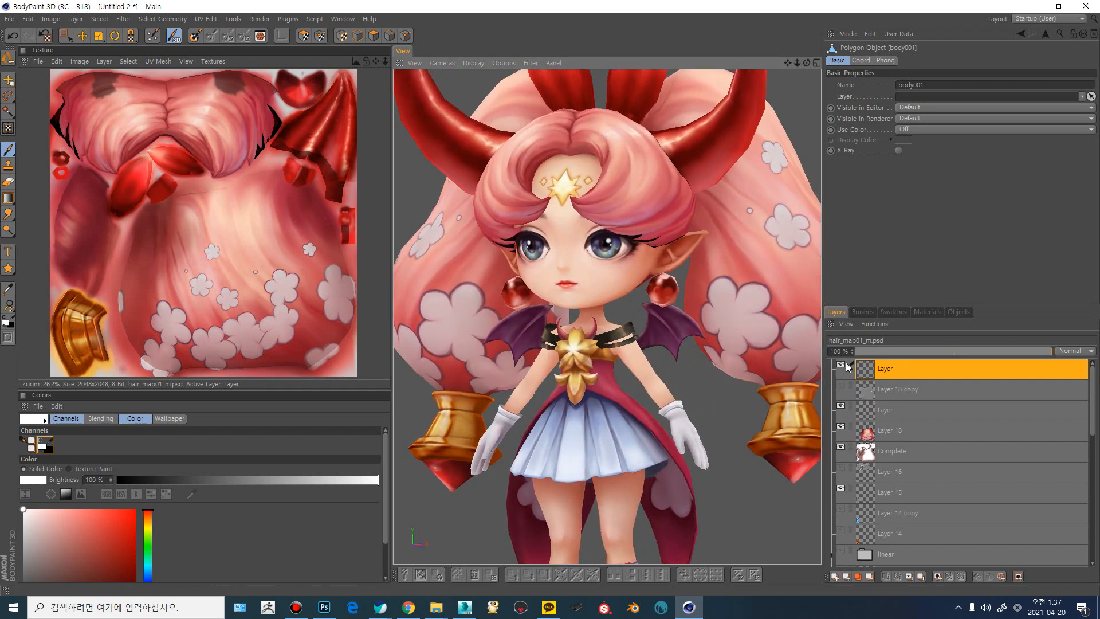
alt+middle_drag(623, 247, 634, 288)
scroll(633, 287, up, 2)
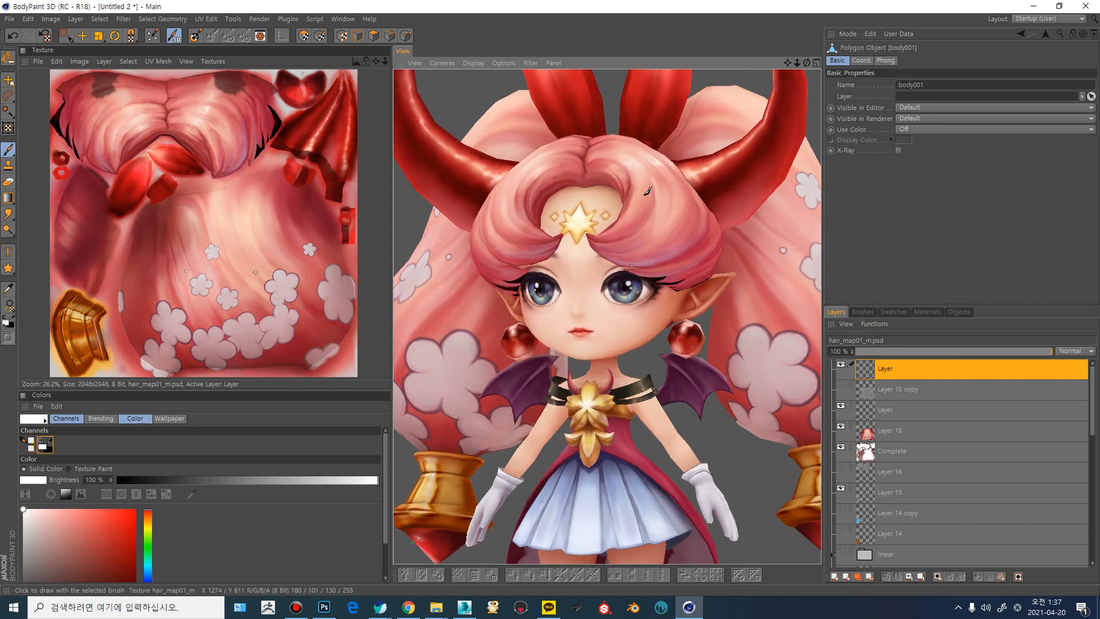
drag(650, 188, 666, 224)
key(ctrl+z)
- Set the pressure of the Brush and the Eraser to be driven by Pen Pressure in the effector settings
key(b)
click(852, 200)
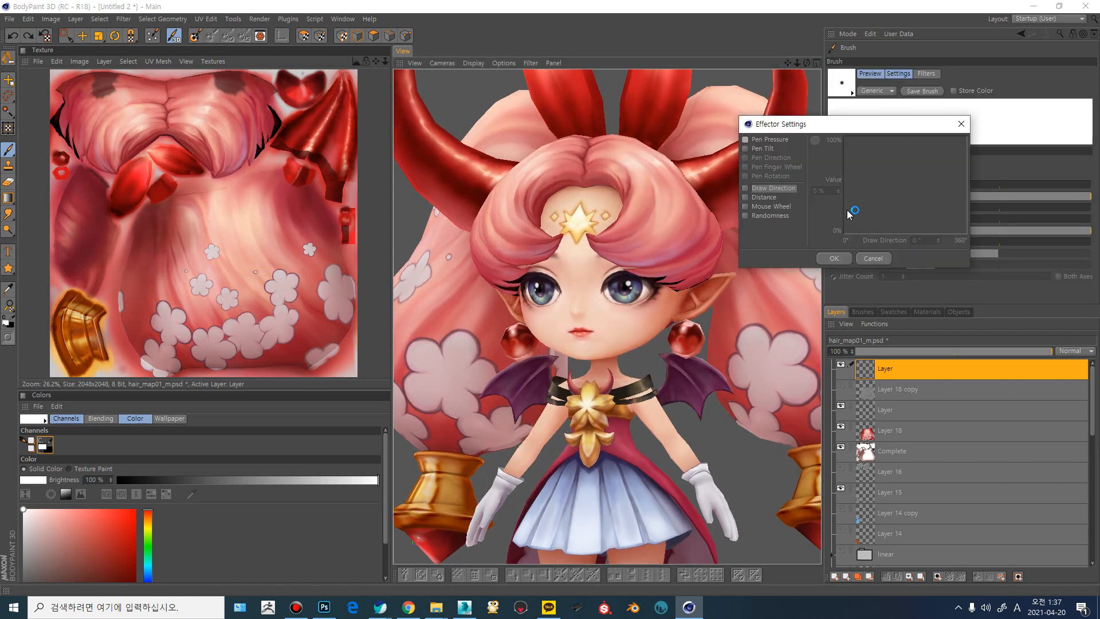
click(834, 258)
key(e)
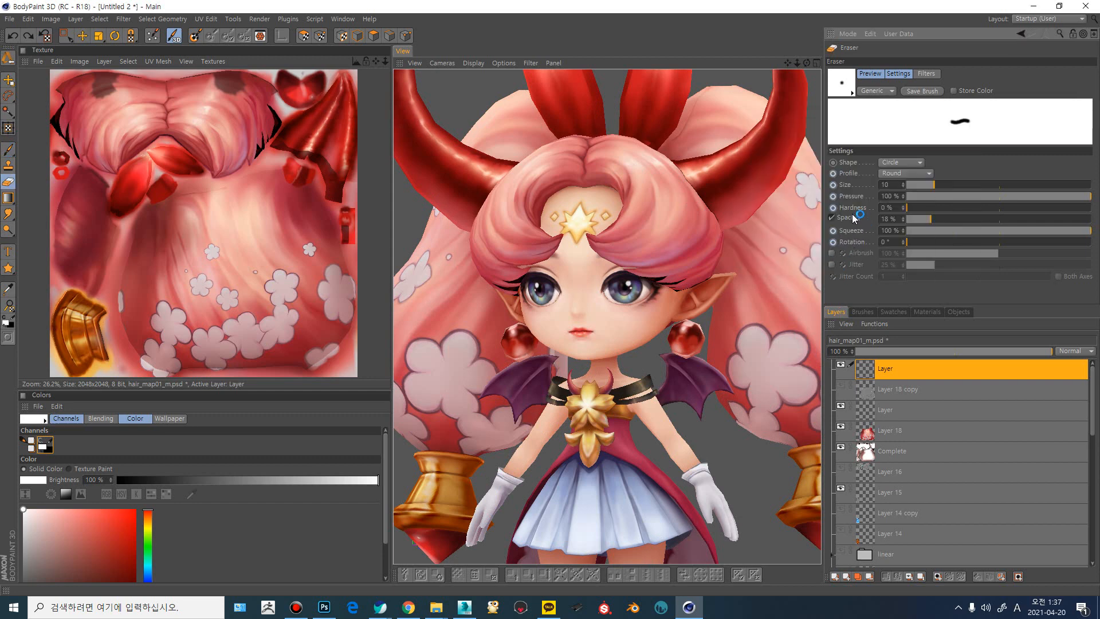
click(854, 195)
click(745, 138)
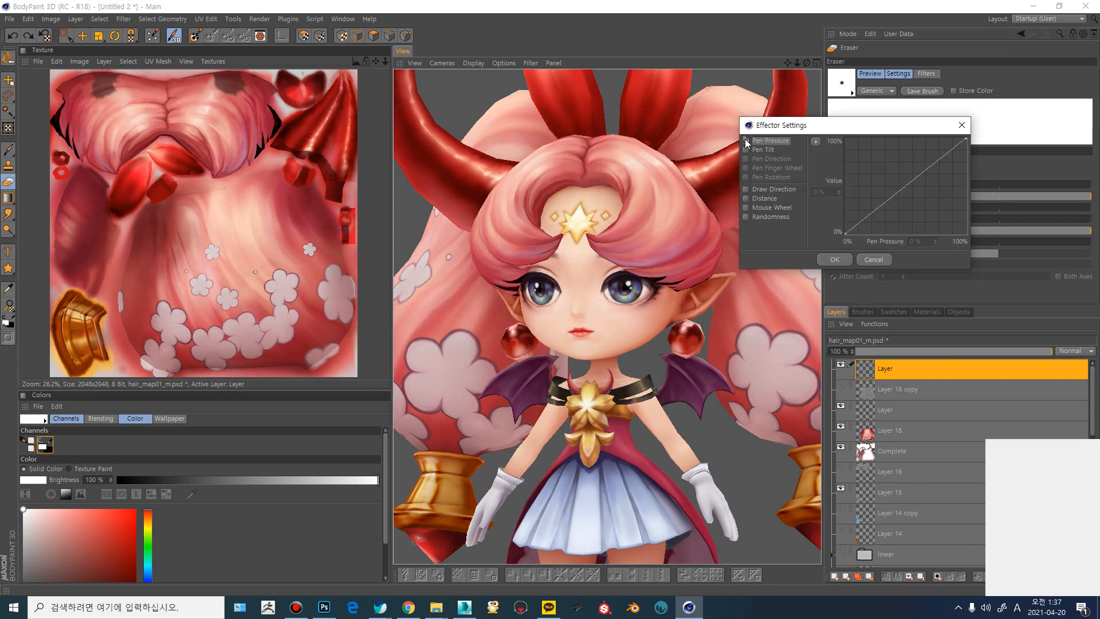
click(839, 259)
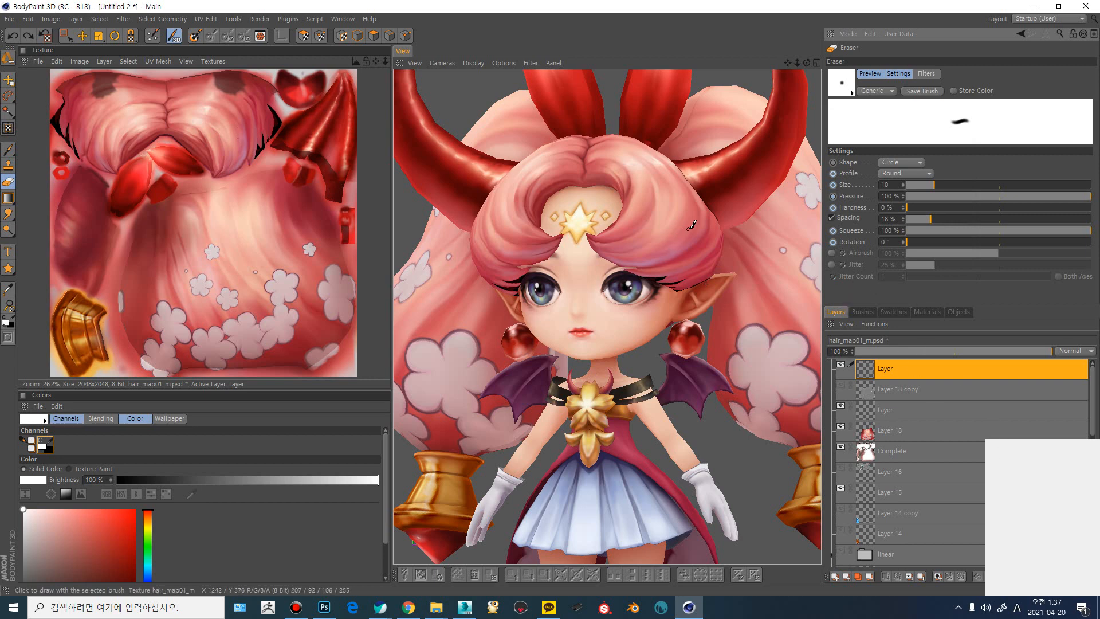
- Set the Smear tool's pressure to be driven by Pen Pressure and dismiss the advertisement pop-up
key(s)
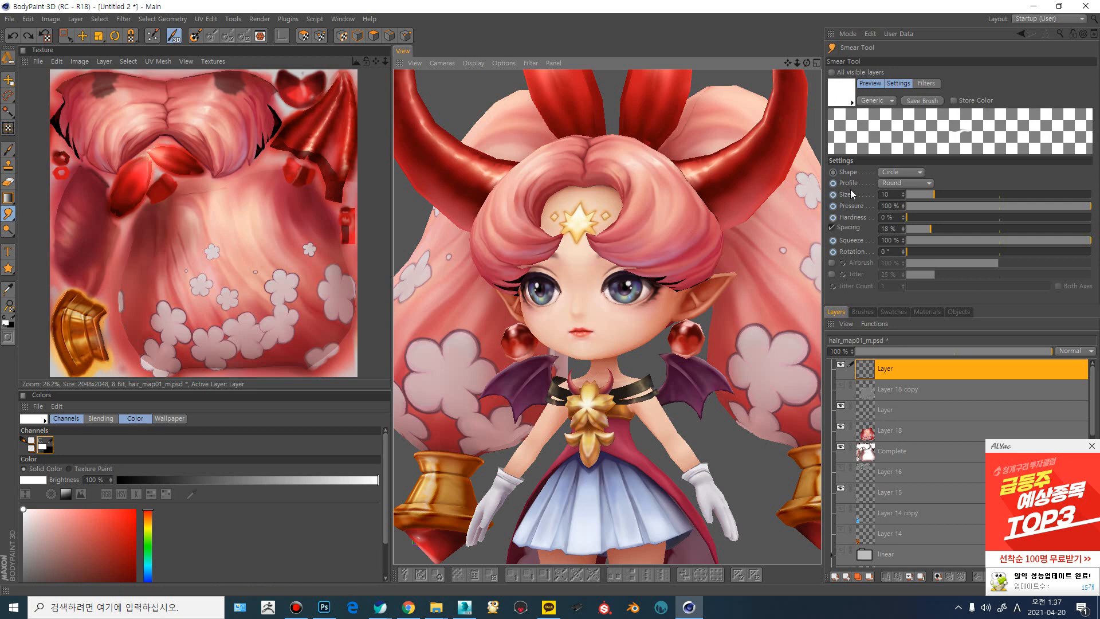
click(849, 213)
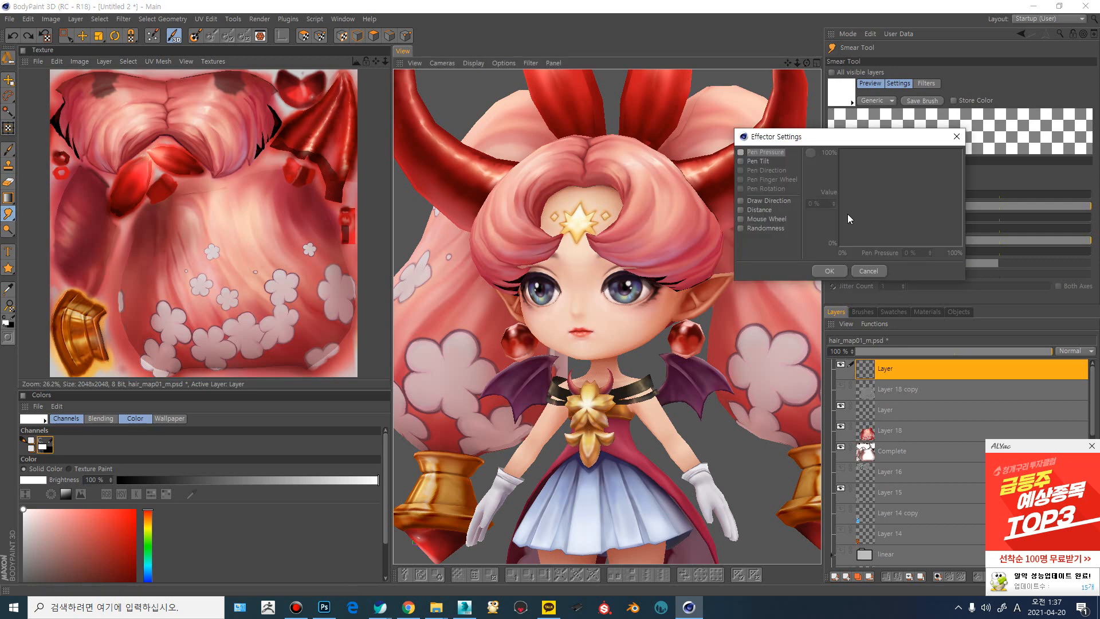
click(757, 154)
click(830, 272)
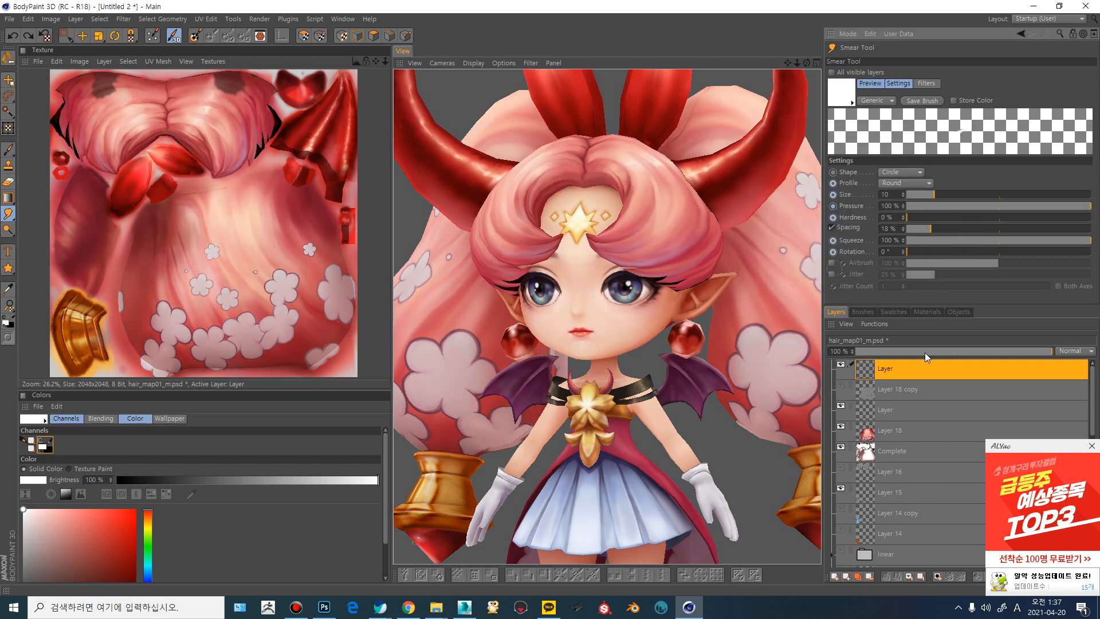
click(1091, 447)
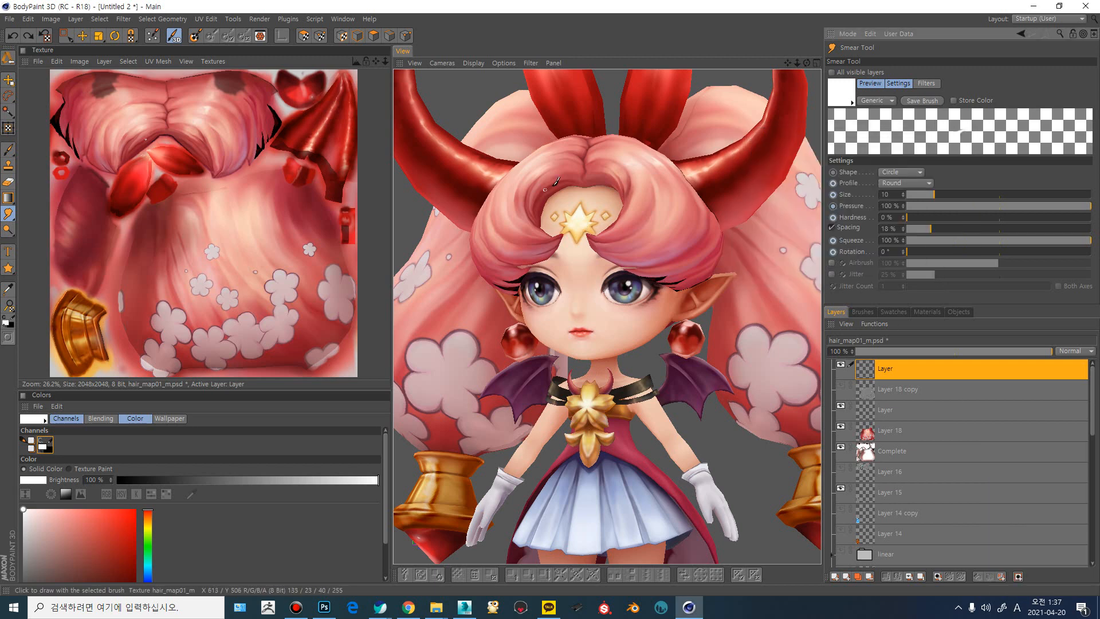
- Sample a pale grey-green colour from the character's eye and enlarge the Smear tool to size 90
scroll(590, 261, up, 4)
scroll(589, 261, up, 3)
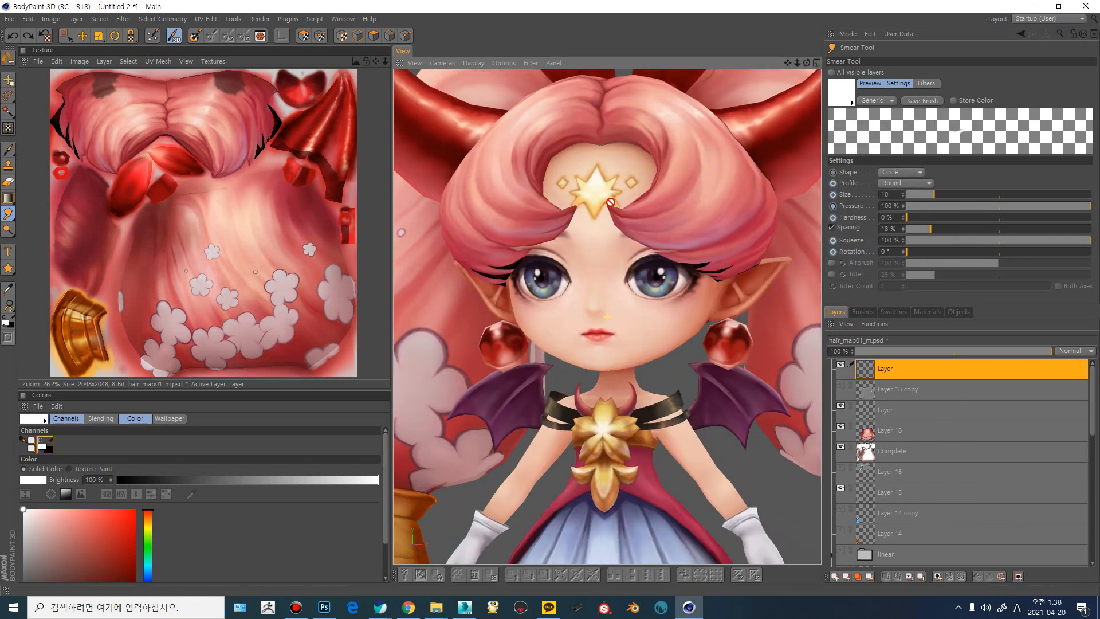
ctrl+click(660, 286)
key(bracketright)
key(bracketright)
key(bracketright)
key(bracketright)
key(bracketright)
key(bracketright)
key(bracketright)
key(bracketright)
key(bracketright)
key(bracketright)
key(bracketright)
key(bracketright)
key(bracketright)
key(bracketright)
key(bracketright)
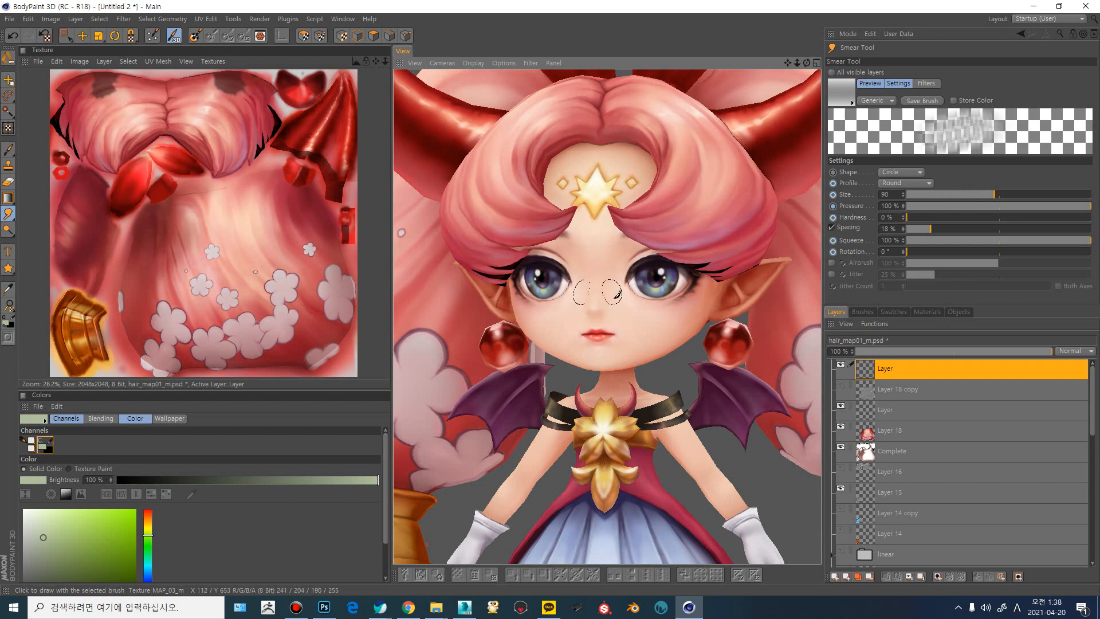
- Switch to the Brush tool and enlarge it to size 60
key(b)
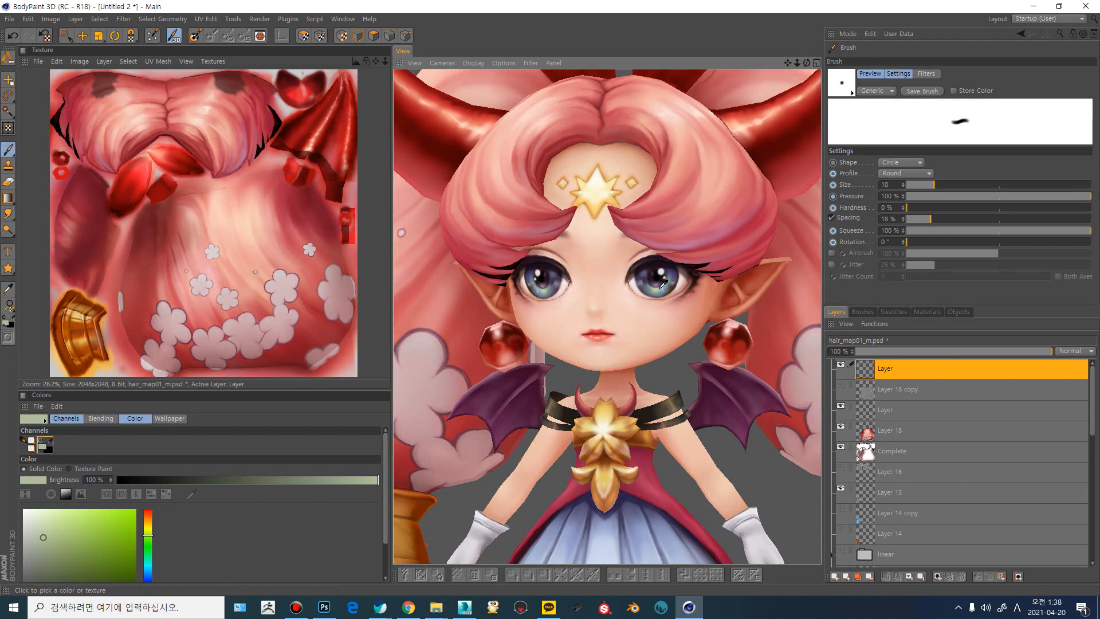
key(bracketright)
key(bracketright)
key(bracketright)
key(bracketright)
key(bracketright)
key(bracketright)
key(bracketright)
key(bracketright)
key(bracketright)
key(bracketright)
key(bracketright)
key(bracketright)
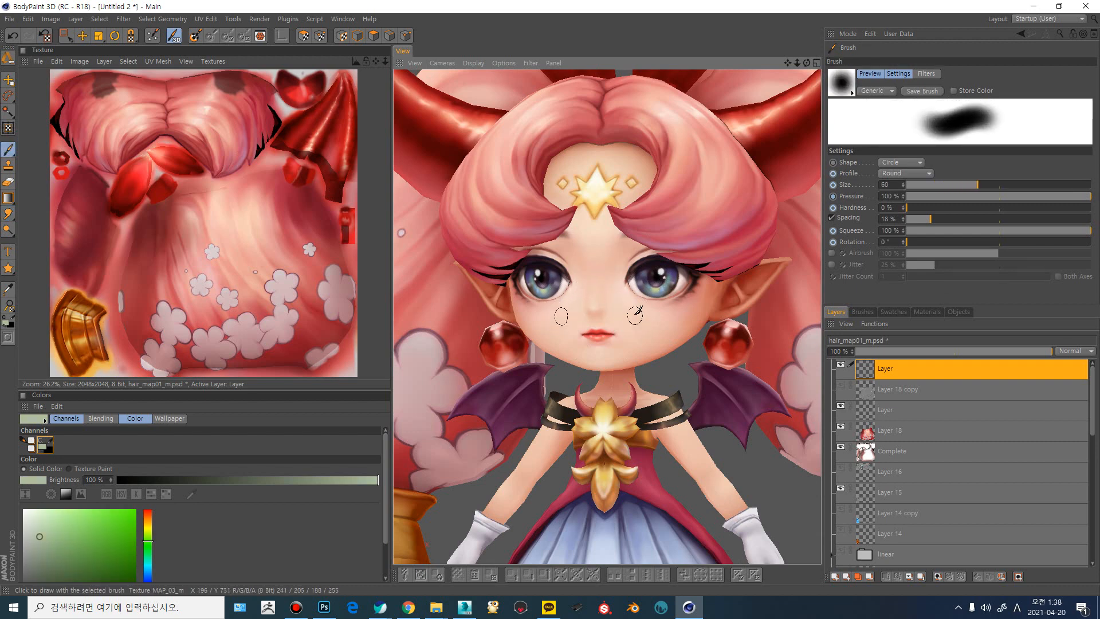
- Paint strokes on the cheeks in pale green and in a dark blue sampled from the eye, enlarging the Brush to size 90
key(ctrl+z)
mouse_move(633, 303)
mouse_down()
mouse_move(622, 360)
mouse_move(709, 293)
mouse_up()
ctrl+click(657, 286)
key(bracketright)
key(bracketright)
key(bracketright)
key(bracketright)
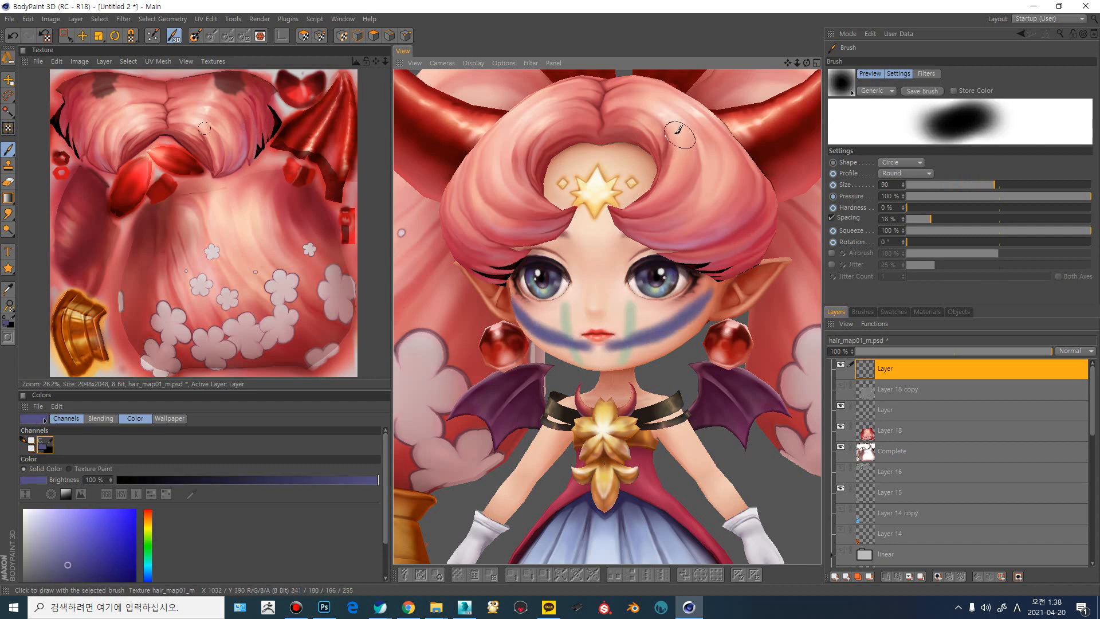
- Try painting blue strokes down the front hair beside the parting, undoing each one
scroll(673, 172, up, 2)
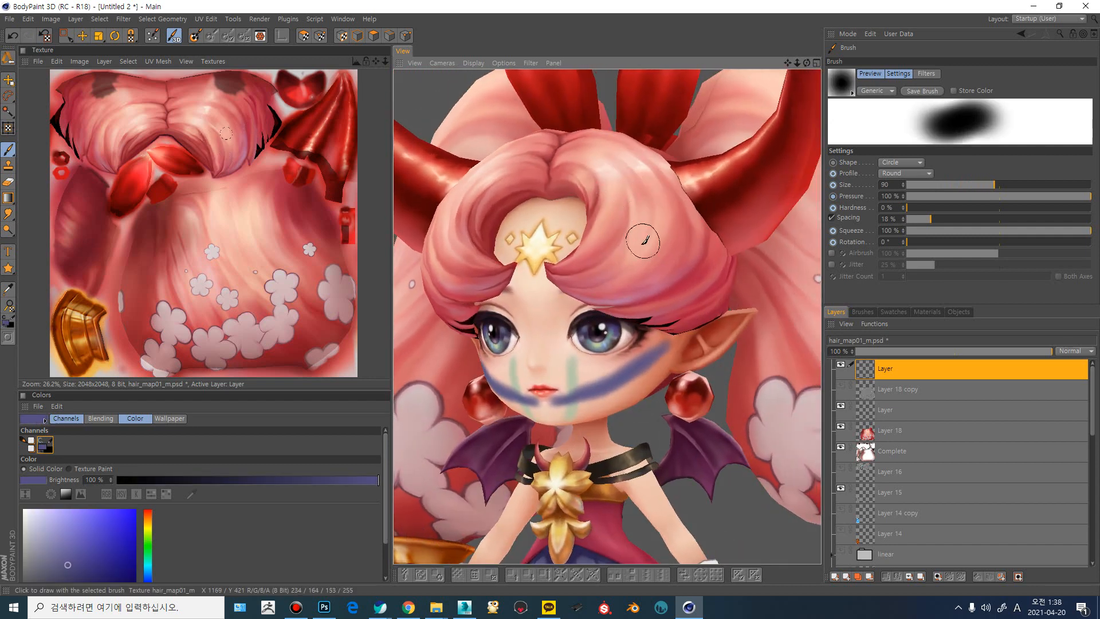
alt+drag(643, 241, 619, 241)
drag(609, 164, 629, 250)
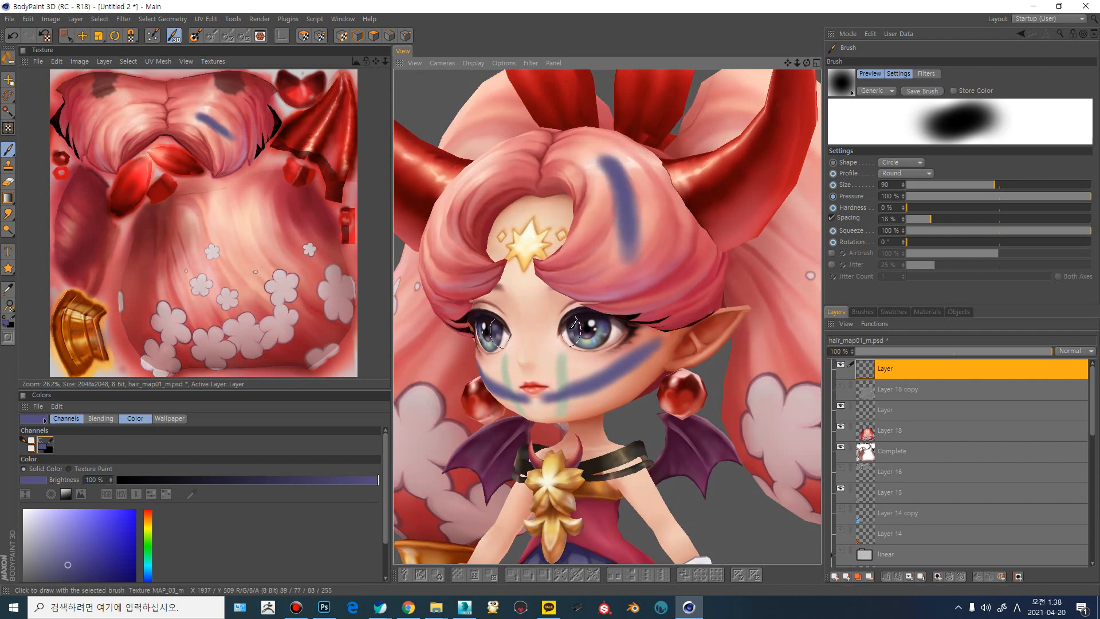
key(ctrl+z)
drag(606, 165, 599, 257)
key(ctrl+z)
drag(603, 167, 614, 246)
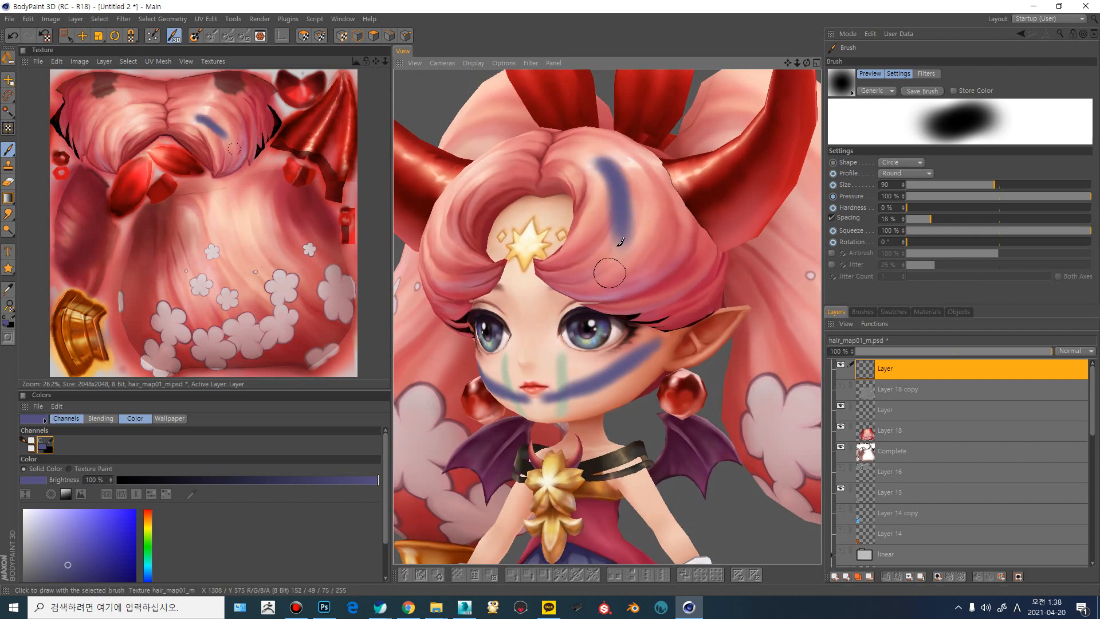
key(ctrl+z)
alt+drag(725, 229, 757, 228)
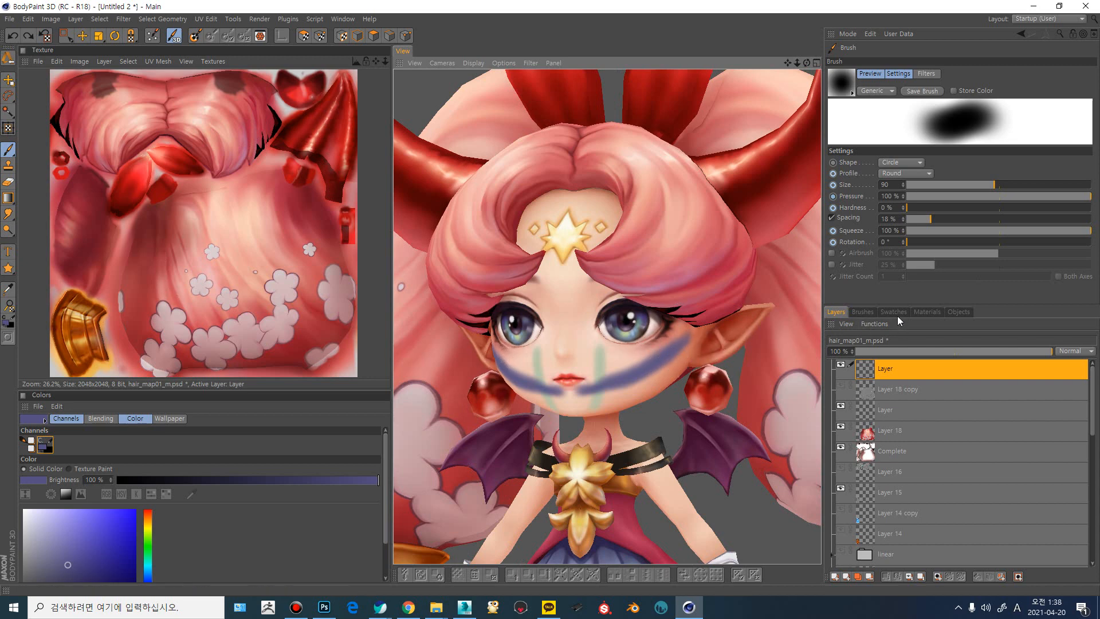
- Show the materials and switch the active paint texture between hair and Material #3, ending on hair
click(928, 313)
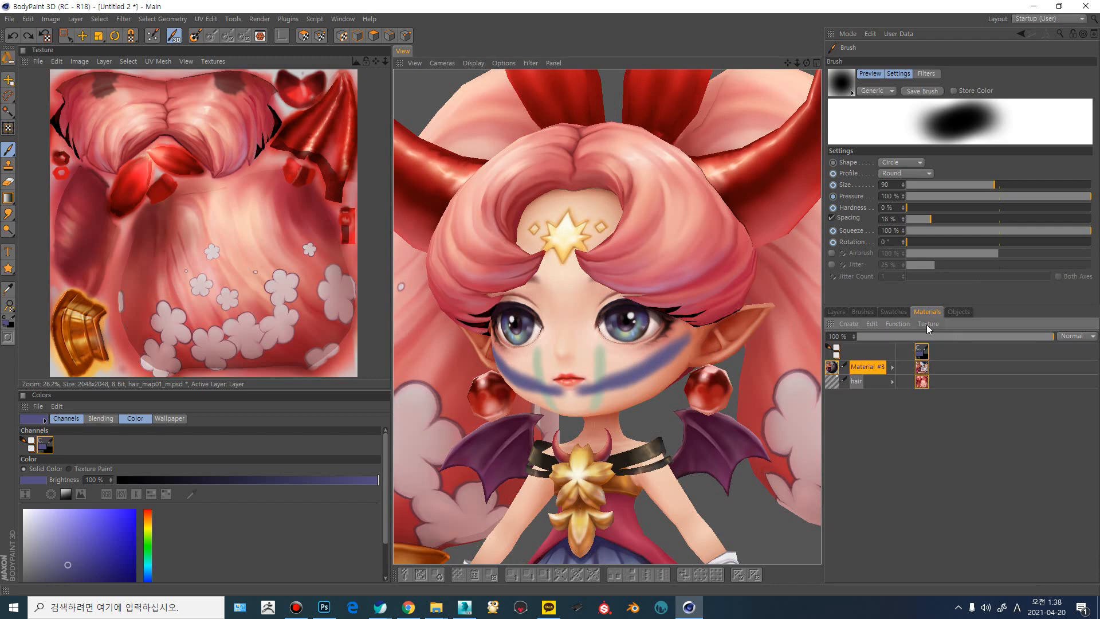
click(845, 382)
click(845, 365)
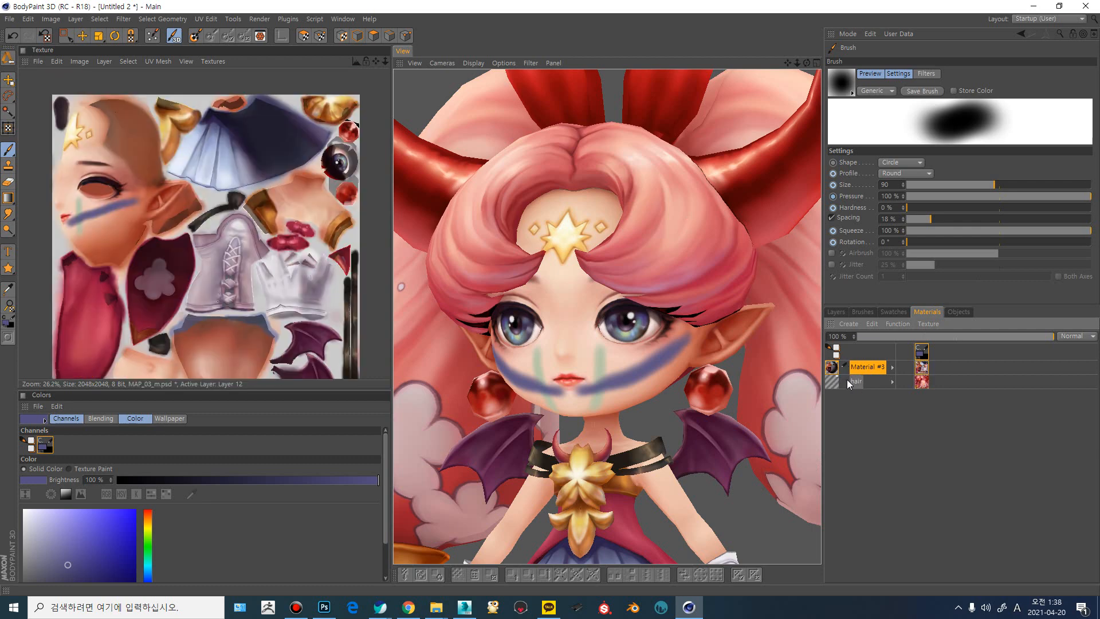
click(846, 381)
- Paint overlapping blue strokes down the front hair on the hair material
drag(654, 175, 645, 259)
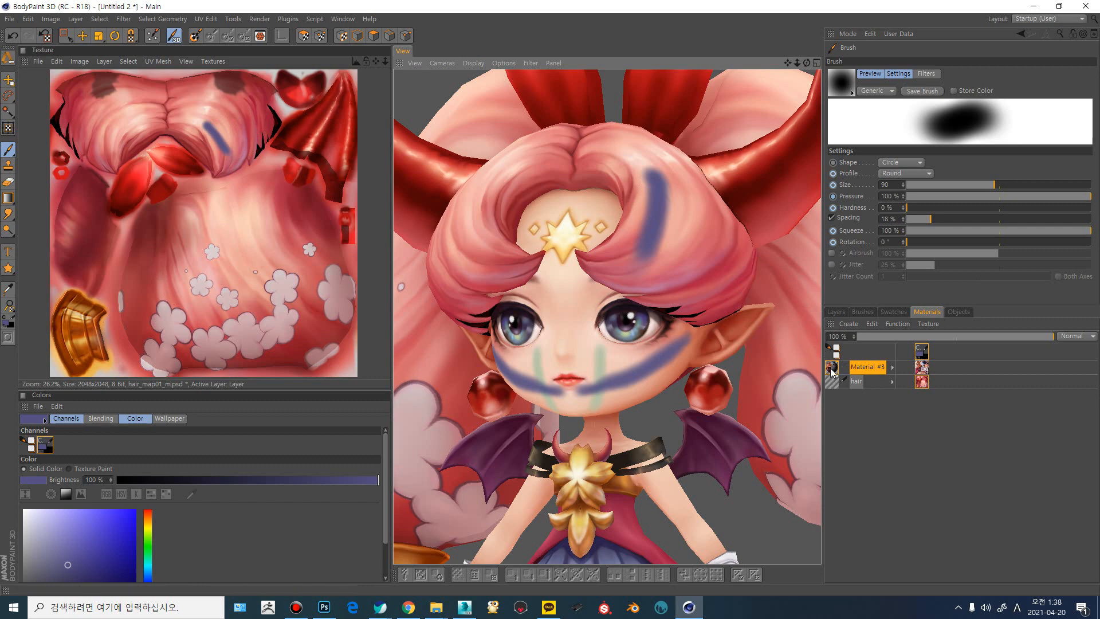
drag(832, 371, 534, 327)
drag(654, 162, 659, 261)
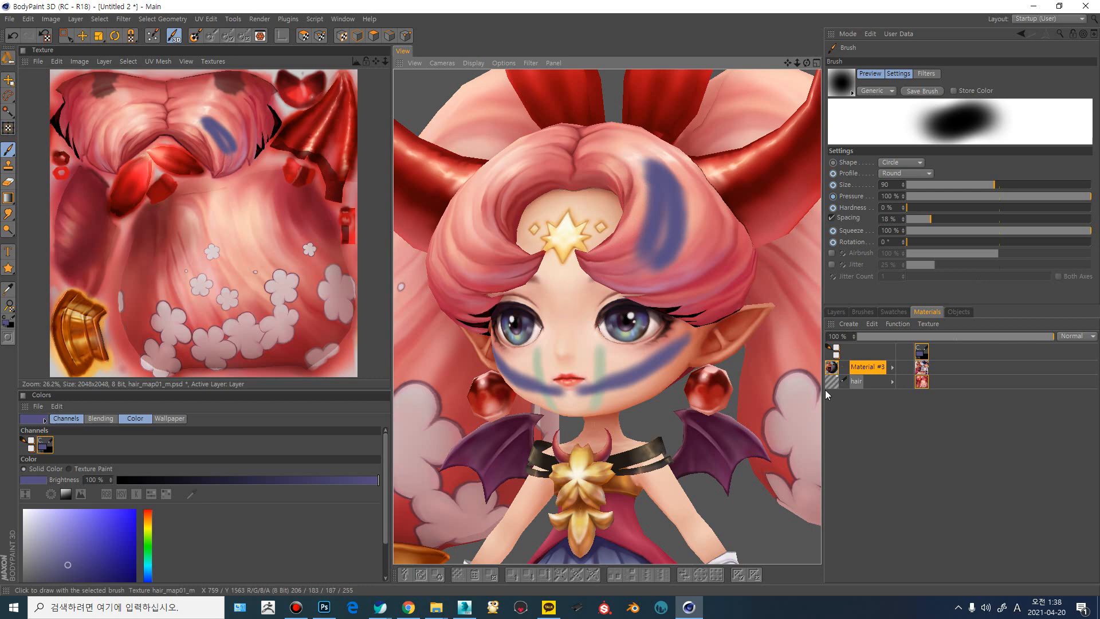
- Enable painting on both Material #3 and hair at the same time
click(842, 368)
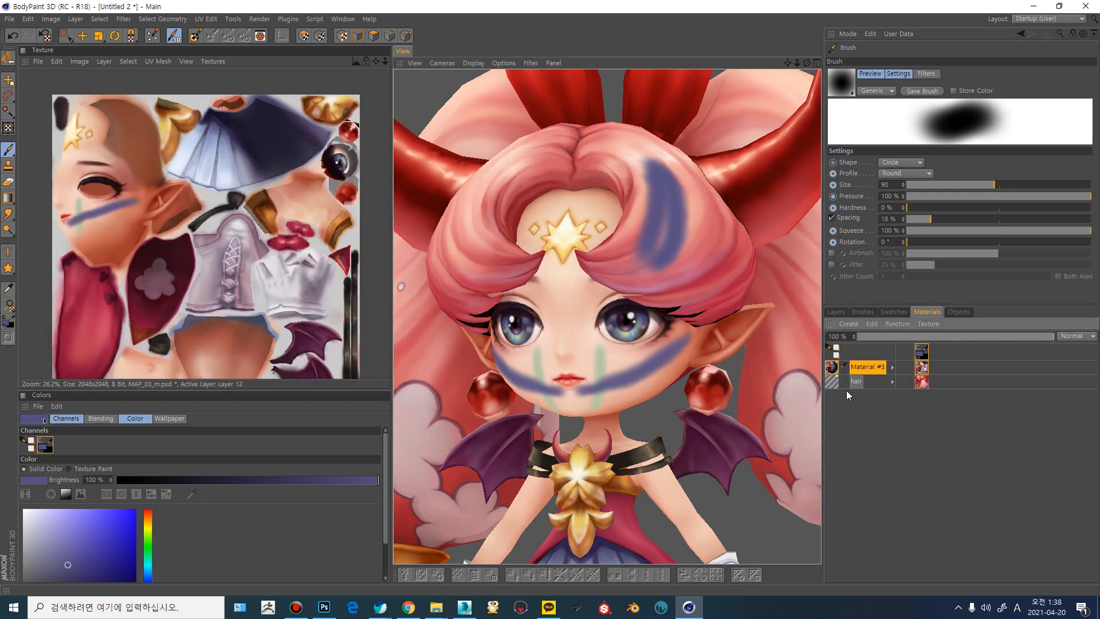
click(843, 382)
click(843, 367)
click(844, 380)
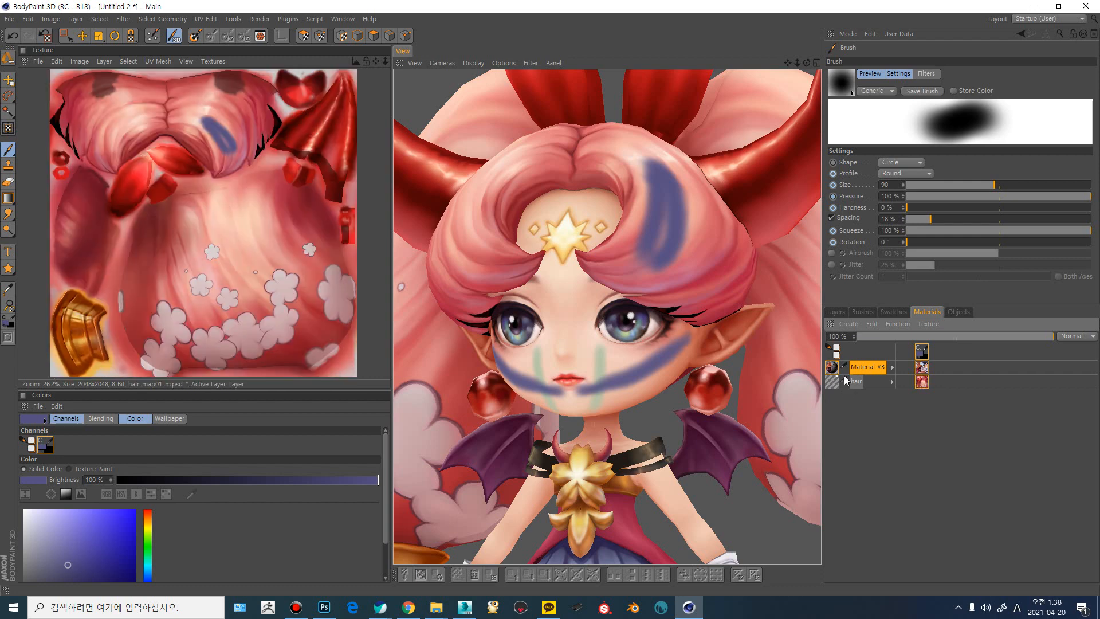
- Try blue strokes running from the parting of the hair down over the face, undoing them
drag(600, 161, 576, 223)
key(ctrl+z)
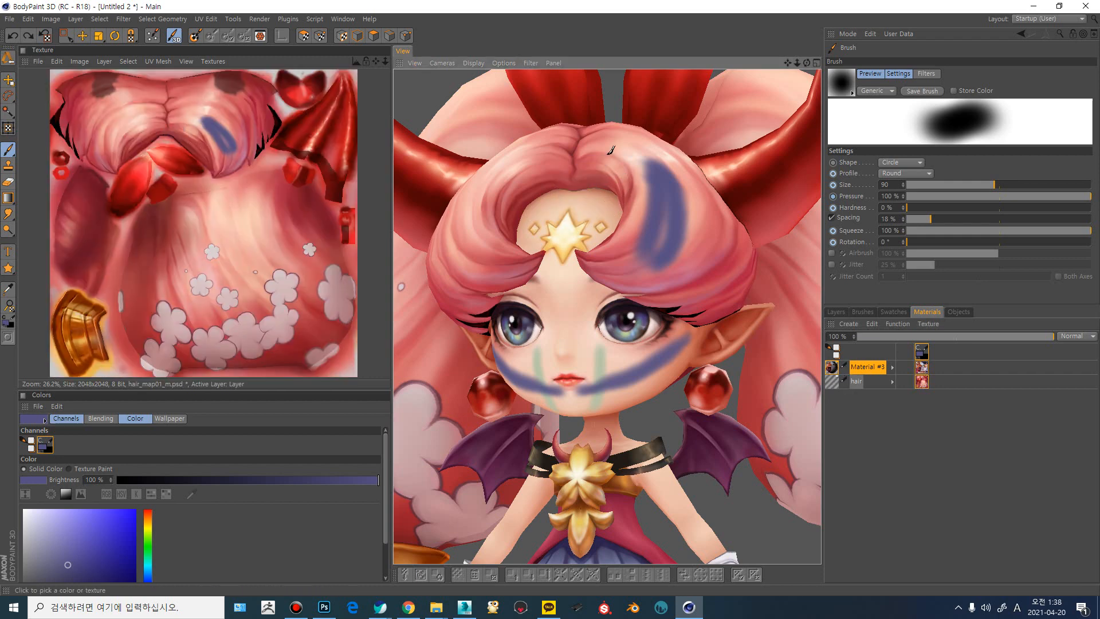
mouse_move(606, 150)
mouse_down()
mouse_move(556, 356)
mouse_move(559, 402)
mouse_up()
key(ctrl+z)
- Examine the painted strokes on the character's hair and face from several angles and distances
alt+middle_drag(601, 298, 591, 289)
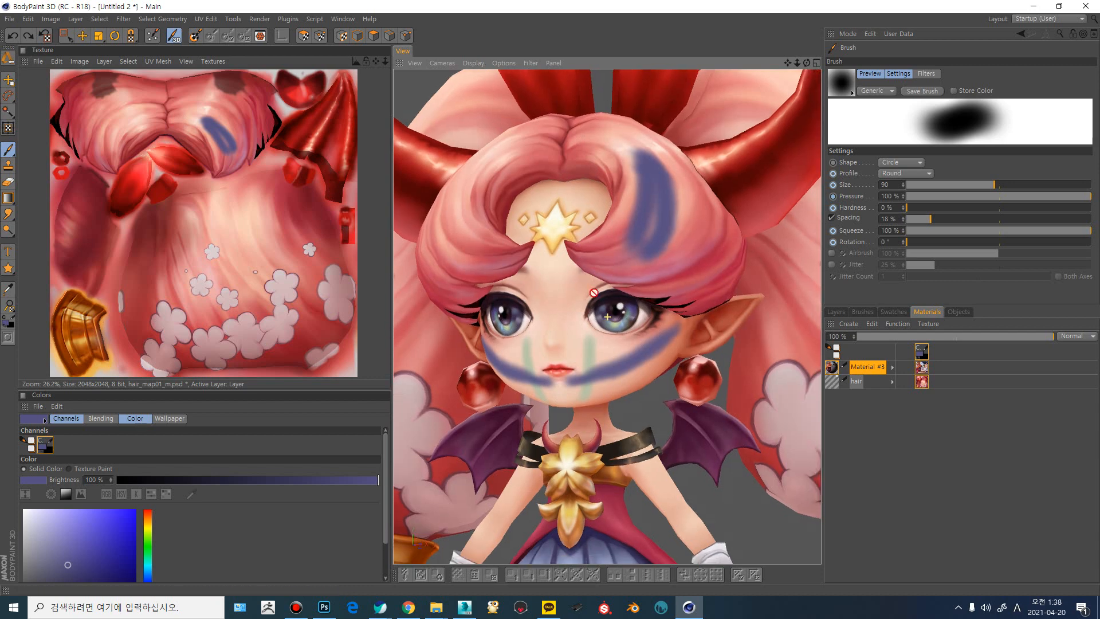
alt+drag(536, 274, 606, 250)
alt+middle_drag(607, 250, 588, 216)
alt+right_drag(624, 269, 598, 286)
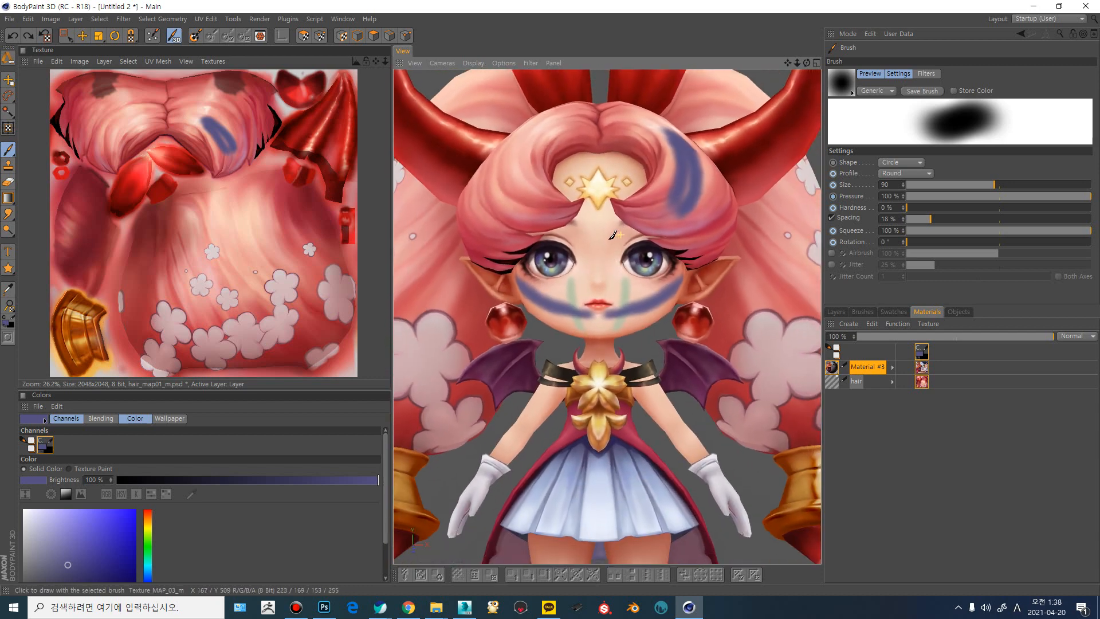
alt+drag(606, 317, 627, 297)
alt+middle_drag(597, 289, 604, 317)
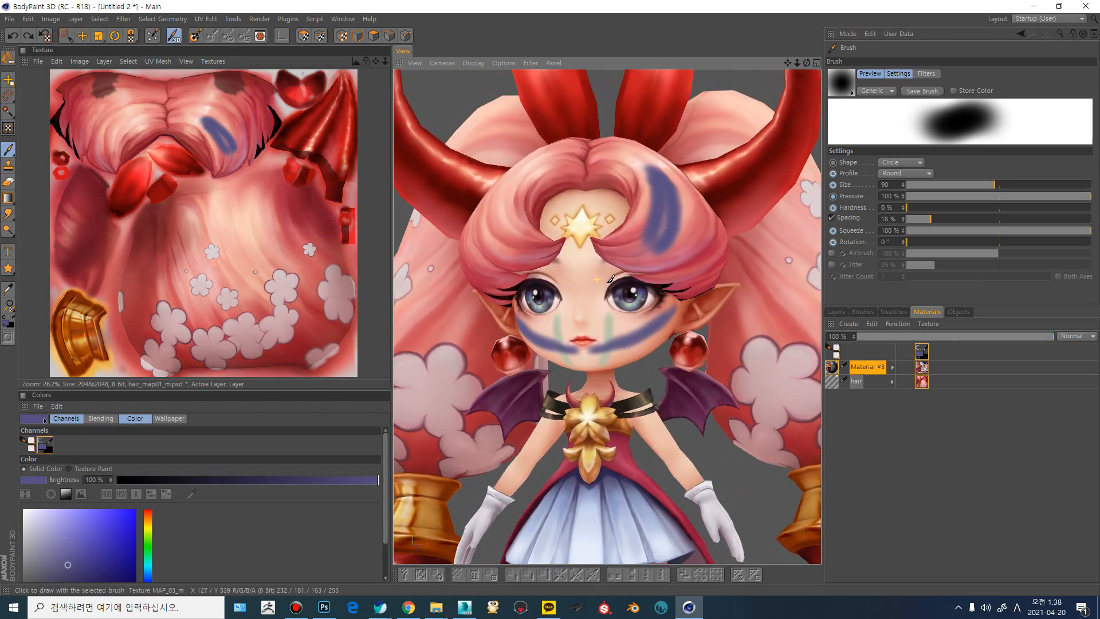
alt+right_drag(596, 279, 635, 289)
alt+drag(700, 351, 577, 289)
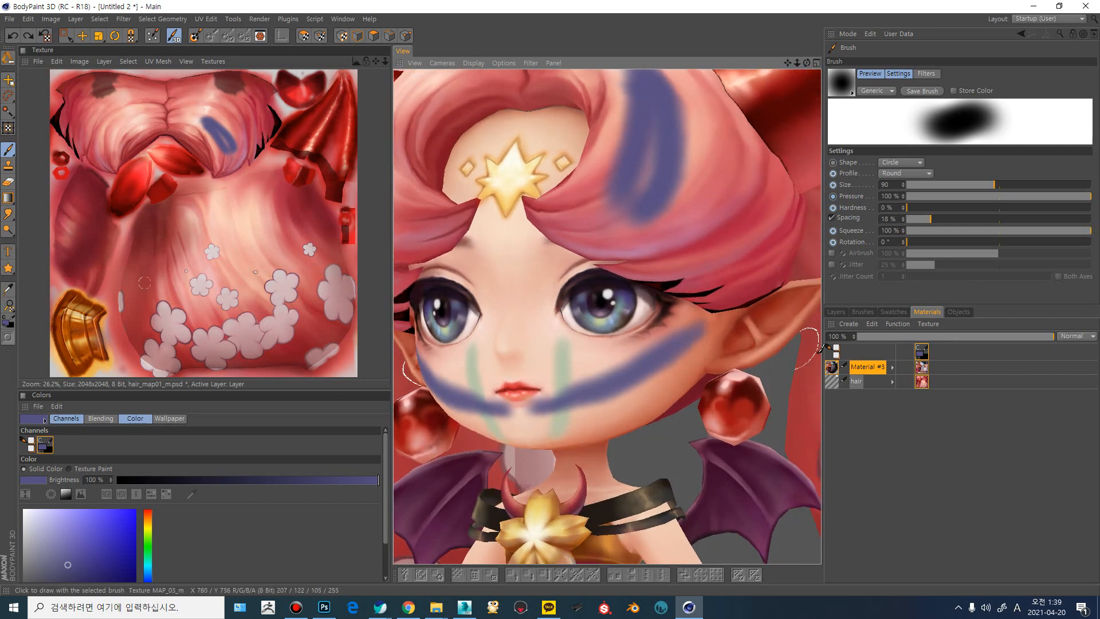
alt+middle_drag(610, 358, 634, 366)
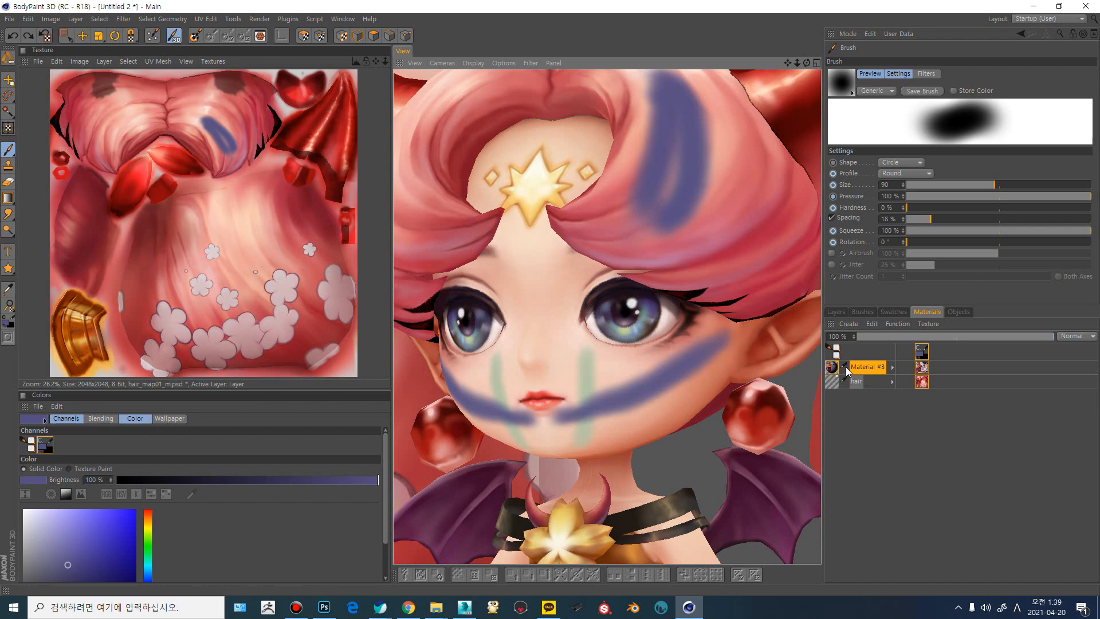
scroll(658, 238, down, 3)
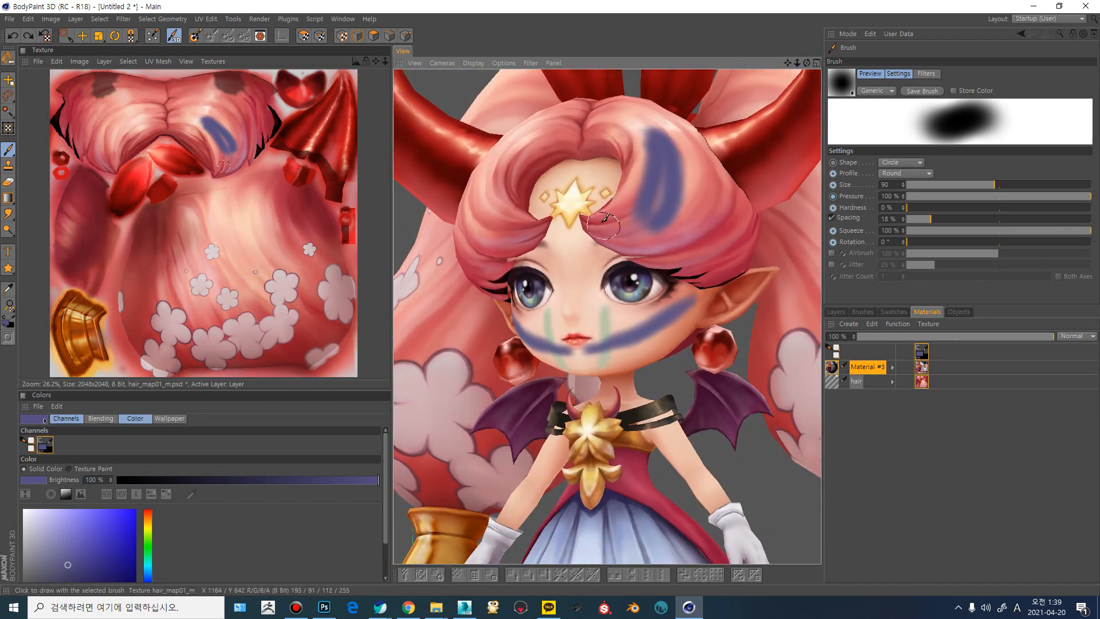
mouse_move(571, 254)
alt+mouse_down()
mouse_move(633, 246)
mouse_move(651, 213)
mouse_move(576, 272)
mouse_move(575, 219)
mouse_move(557, 219)
alt+mouse_up()
- Try painting blue over the crown of the hair and from the forehead to the nose, undoing all strokes on hair and face
key(ctrl+z)
key(ctrl+z)
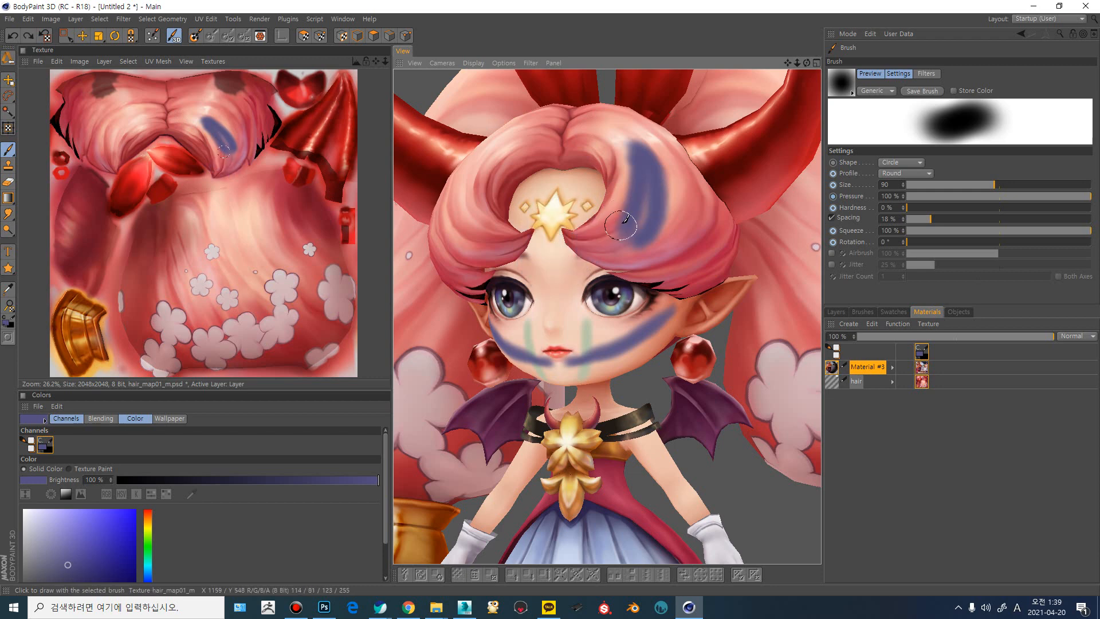
mouse_move(572, 233)
mouse_down()
mouse_move(555, 191)
mouse_move(553, 229)
mouse_up()
key(ctrl+z)
mouse_move(616, 132)
mouse_down()
mouse_move(565, 131)
mouse_move(505, 151)
mouse_move(604, 153)
mouse_up()
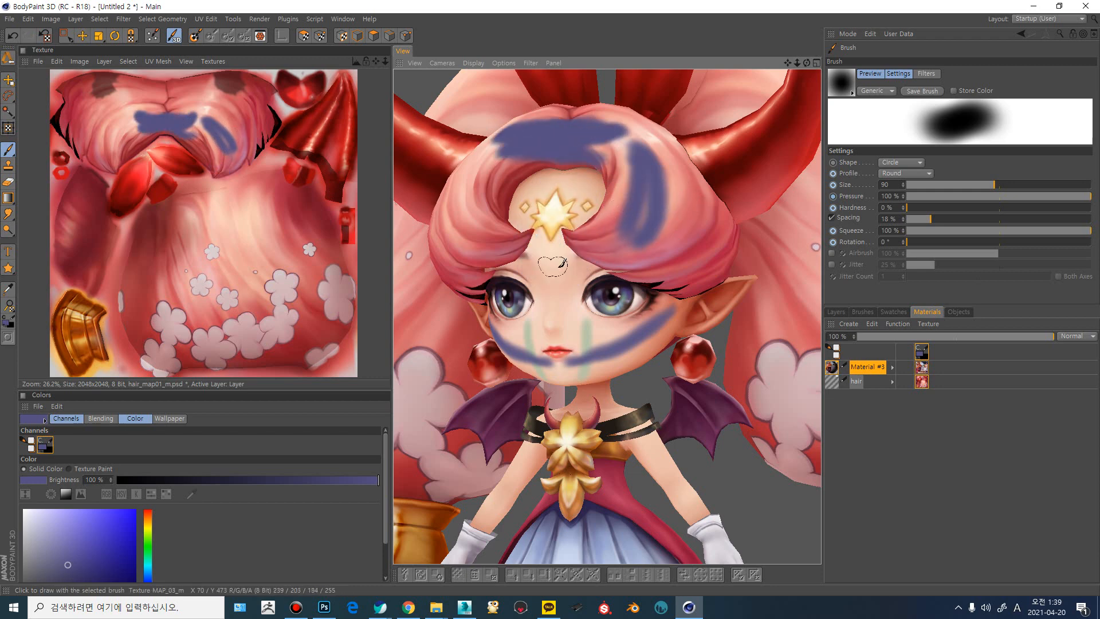
drag(555, 191, 554, 312)
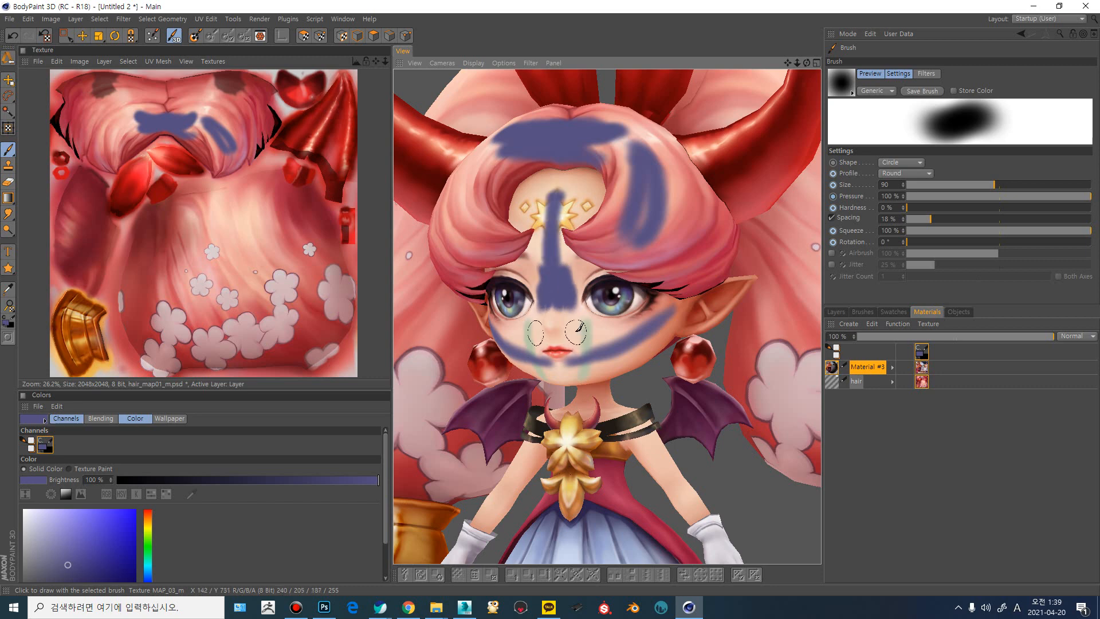
key(ctrl+z)
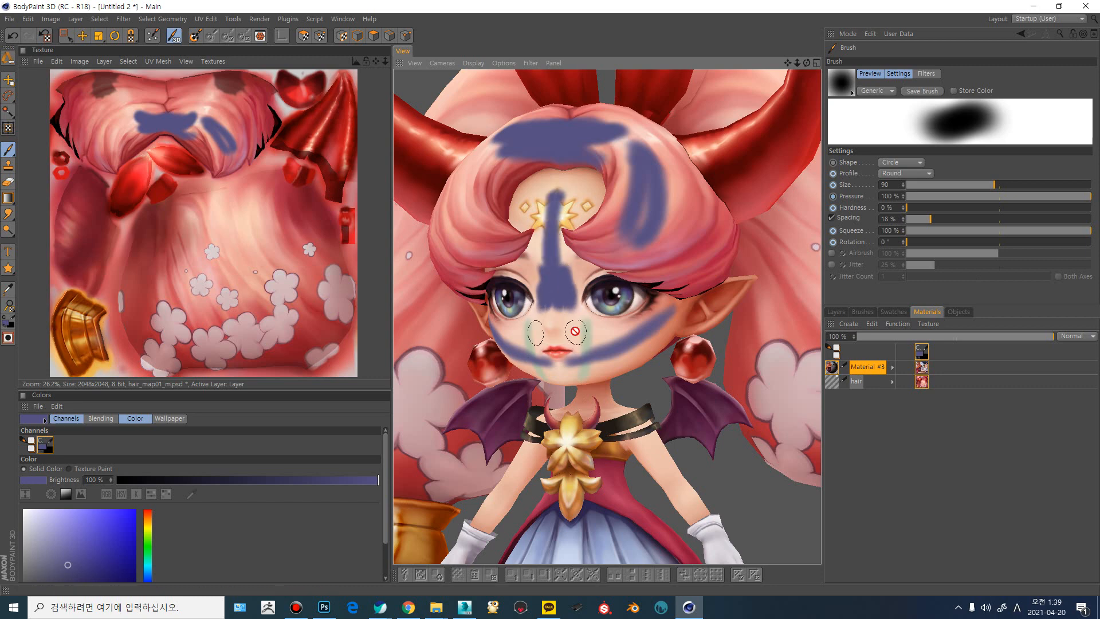
key(ctrl+z)
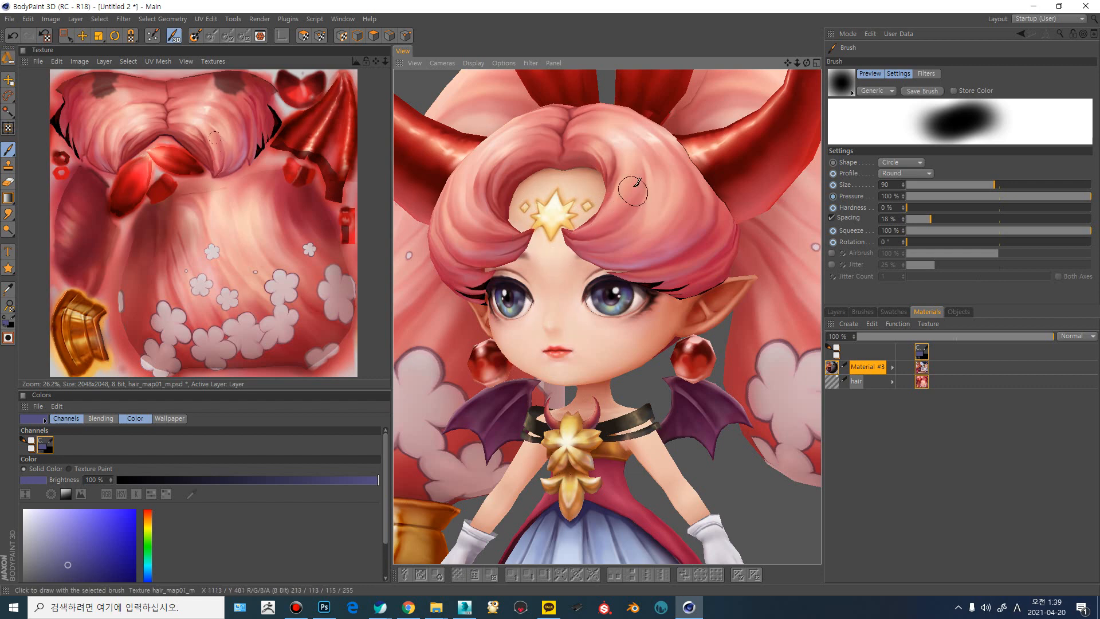
- Paint solid blue patches on the front hair and both cheeks, and display MAP_03_m.psd in the texture view
mouse_move(634, 188)
mouse_down()
mouse_move(622, 235)
mouse_move(641, 200)
mouse_up()
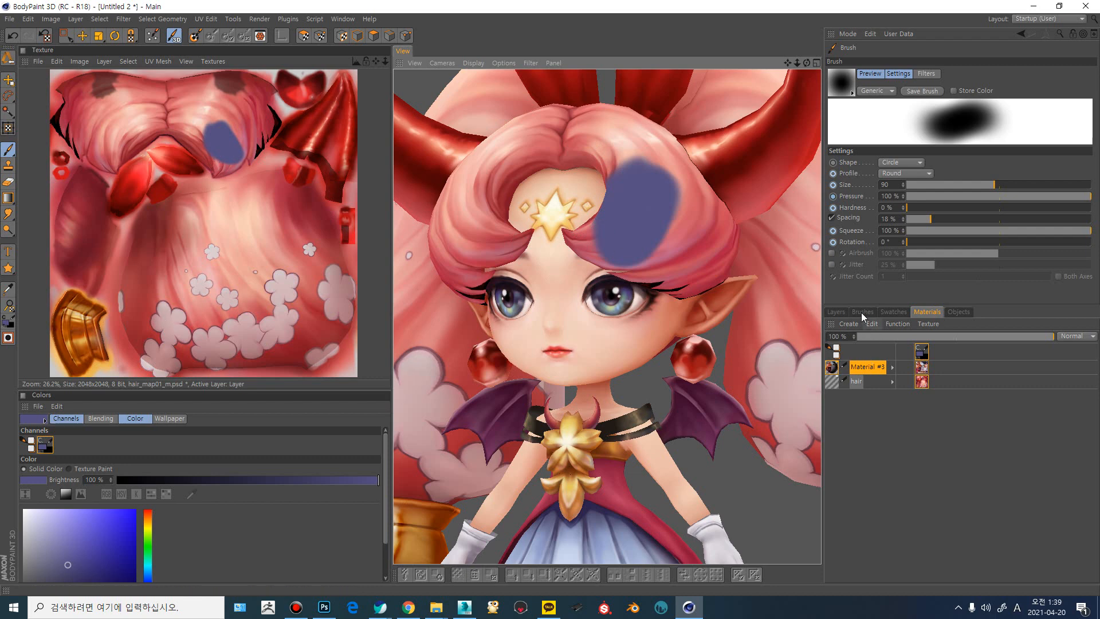
mouse_move(585, 347)
mouse_down()
mouse_move(580, 328)
mouse_move(621, 347)
mouse_move(608, 329)
mouse_up()
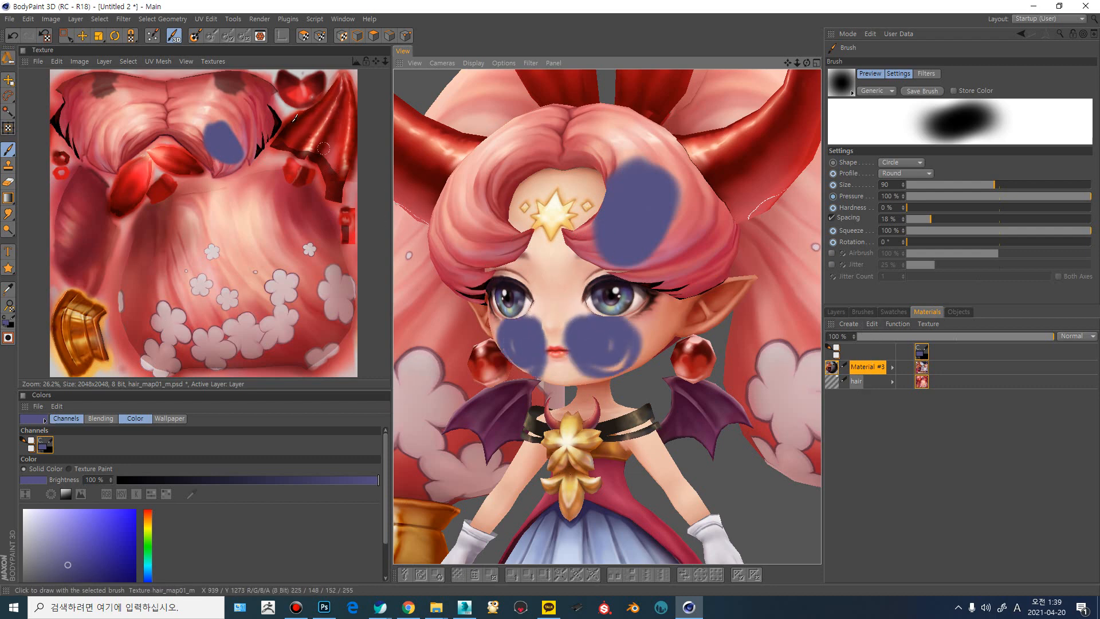
click(218, 64)
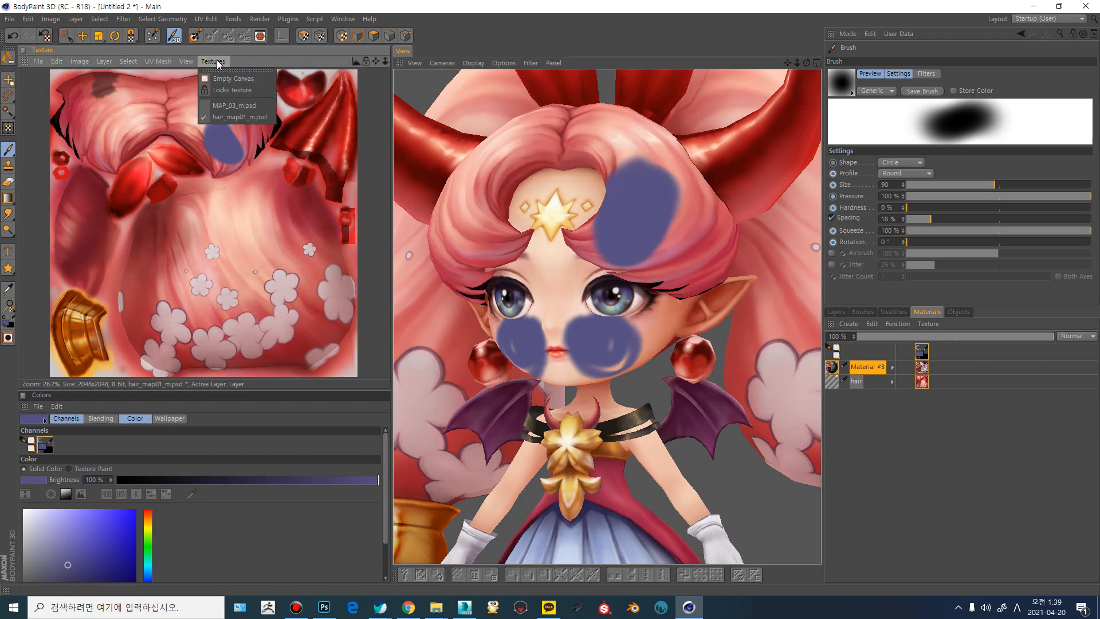
click(222, 105)
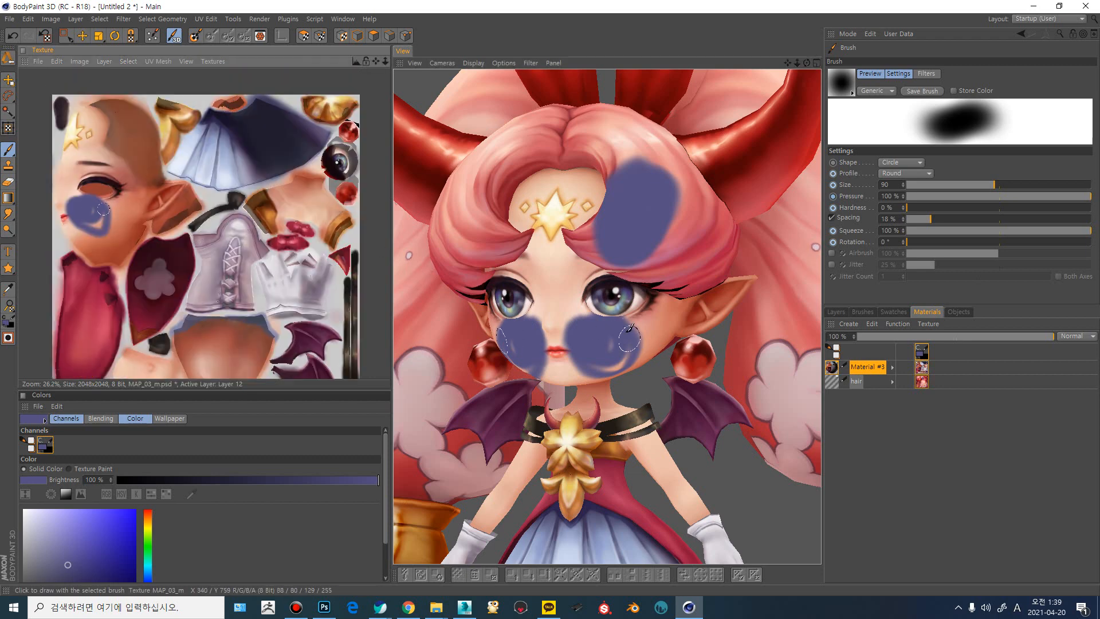
- Add a blue stroke across the nose bridge and undo it together with the cheek and hair patches
drag(541, 301, 567, 311)
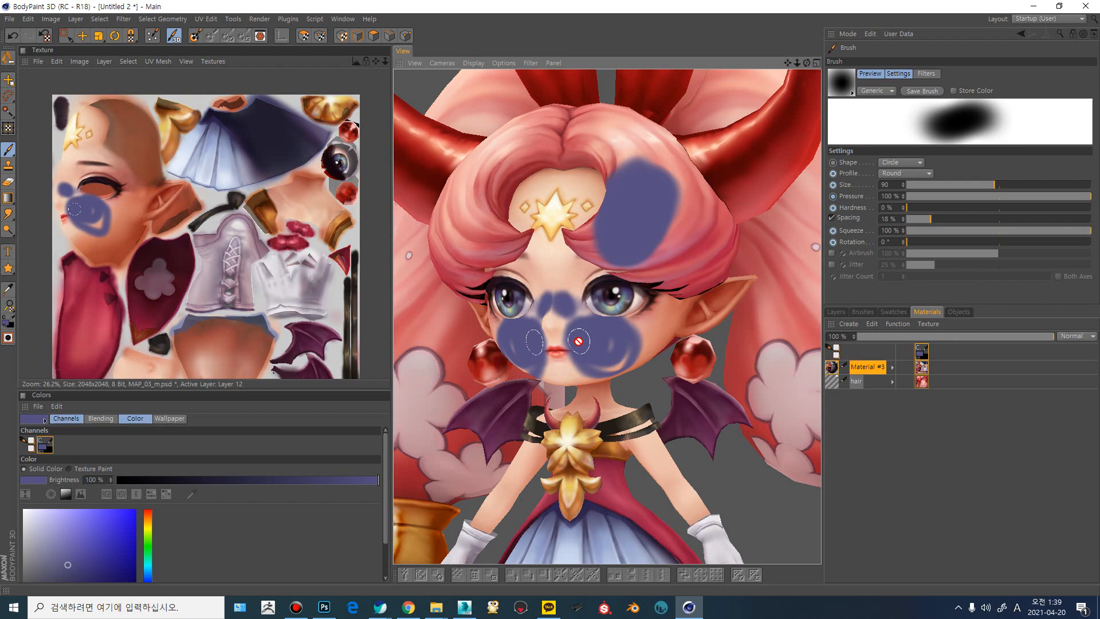
key(ctrl+z)
key(ctrl+z)
key(ctrl+z)
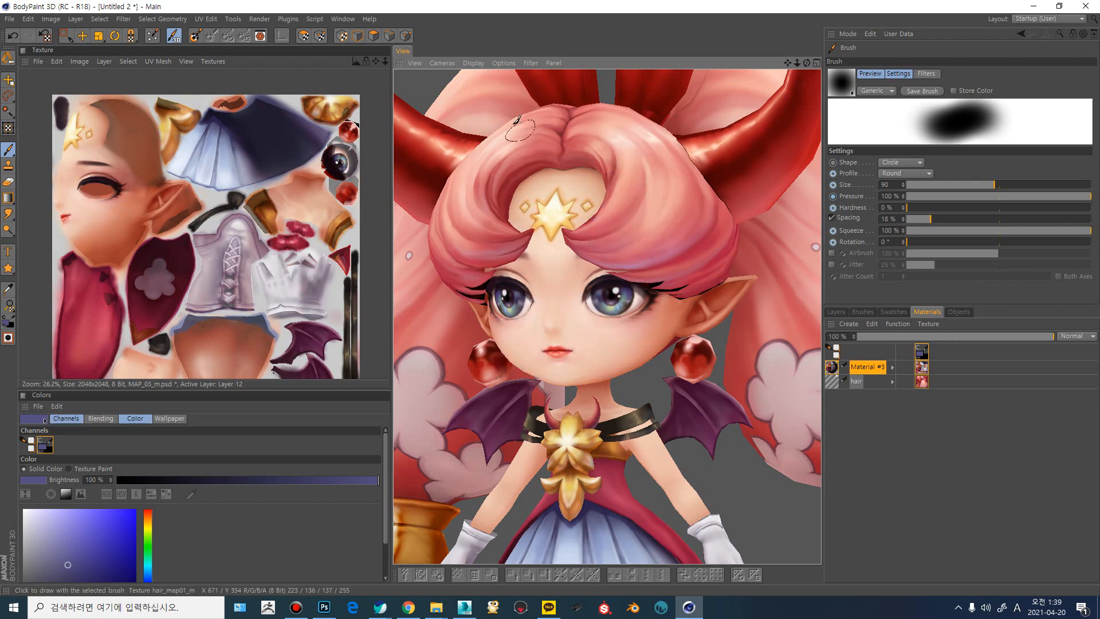
- Examine the whole textured character from the front and the side at several distances
mouse_move(551, 222)
alt+mouse_down()
mouse_move(596, 245)
mouse_move(573, 233)
mouse_move(585, 220)
mouse_move(590, 245)
mouse_move(629, 243)
mouse_move(629, 234)
alt+mouse_up()
mouse_move(629, 234)
alt+right_down()
mouse_move(574, 147)
mouse_move(611, 233)
alt+right_up()
alt+right_drag(668, 282, 676, 307)
alt+drag(676, 308, 583, 296)
alt+drag(613, 246, 575, 229)
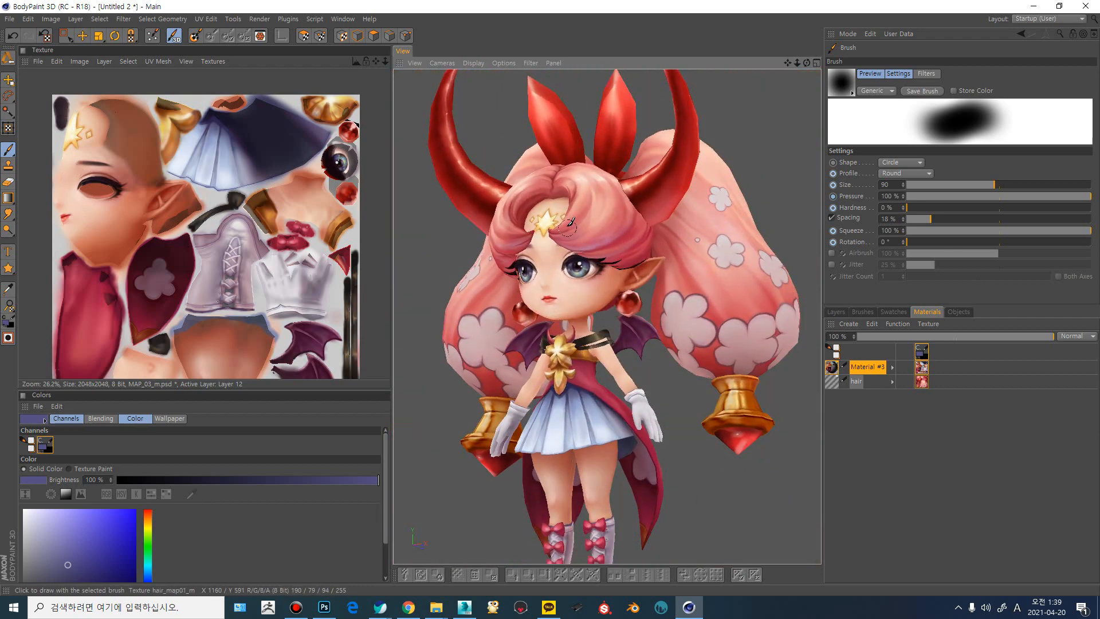
alt+right_drag(575, 227, 544, 191)
alt+middle_drag(545, 191, 564, 200)
alt+drag(566, 200, 595, 228)
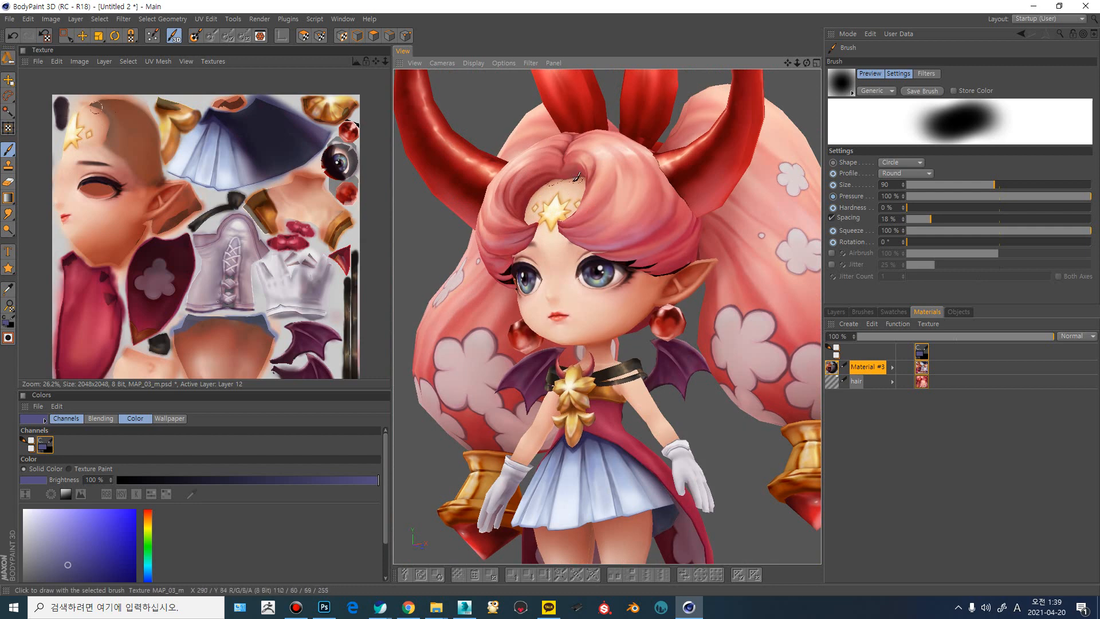
alt+right_drag(596, 228, 630, 225)
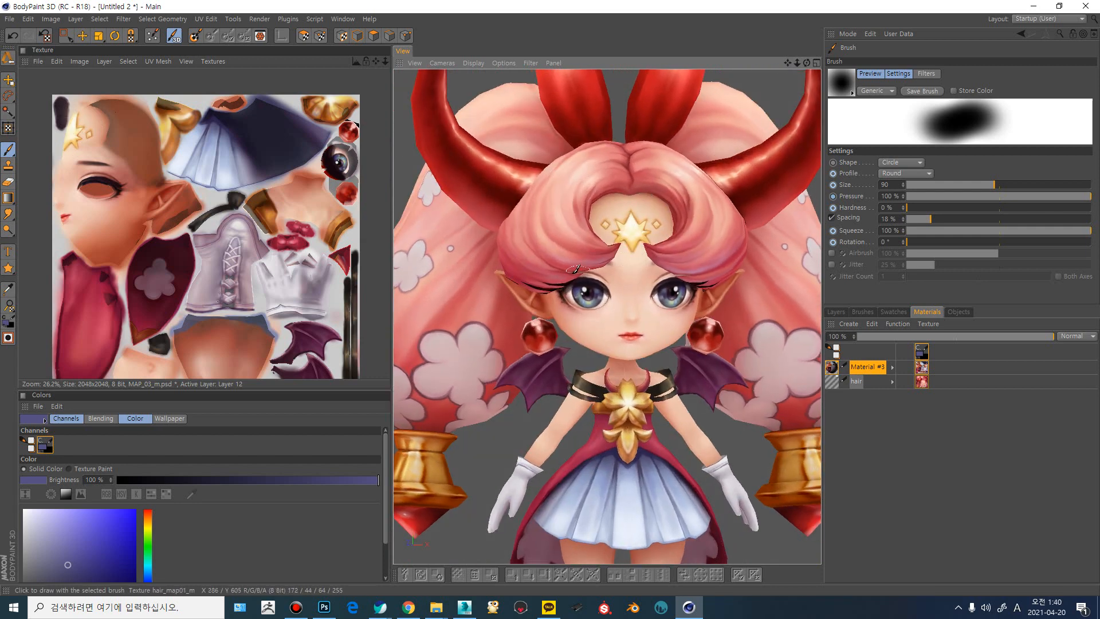
alt+drag(658, 249, 619, 228)
- Show the scene's object list, face the character from the front and switch to 3ds Max
click(960, 311)
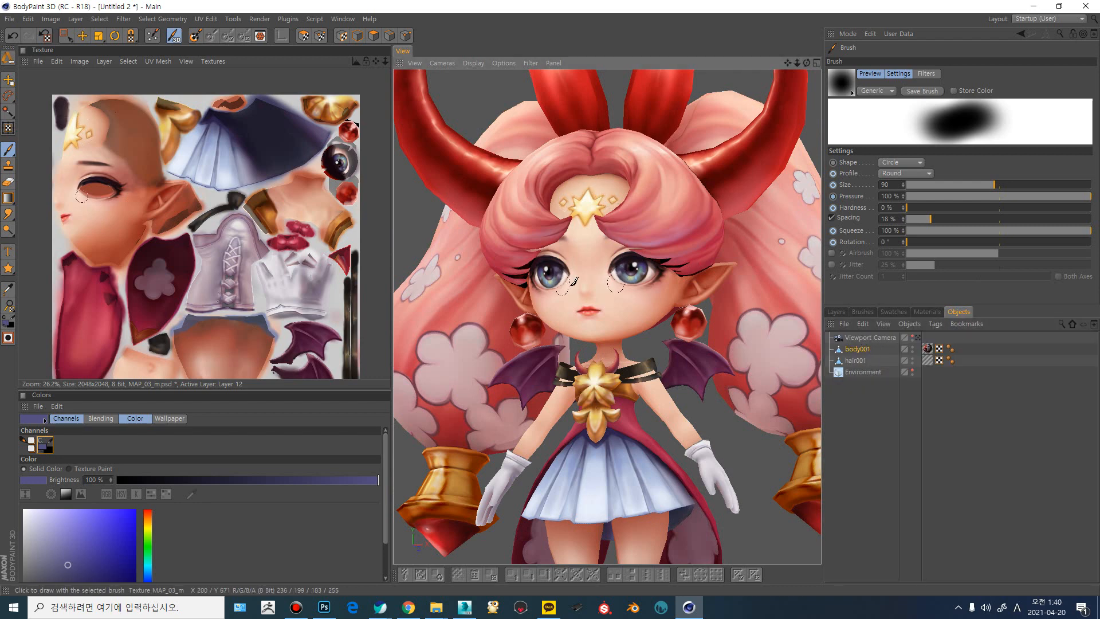
alt+drag(551, 273, 572, 277)
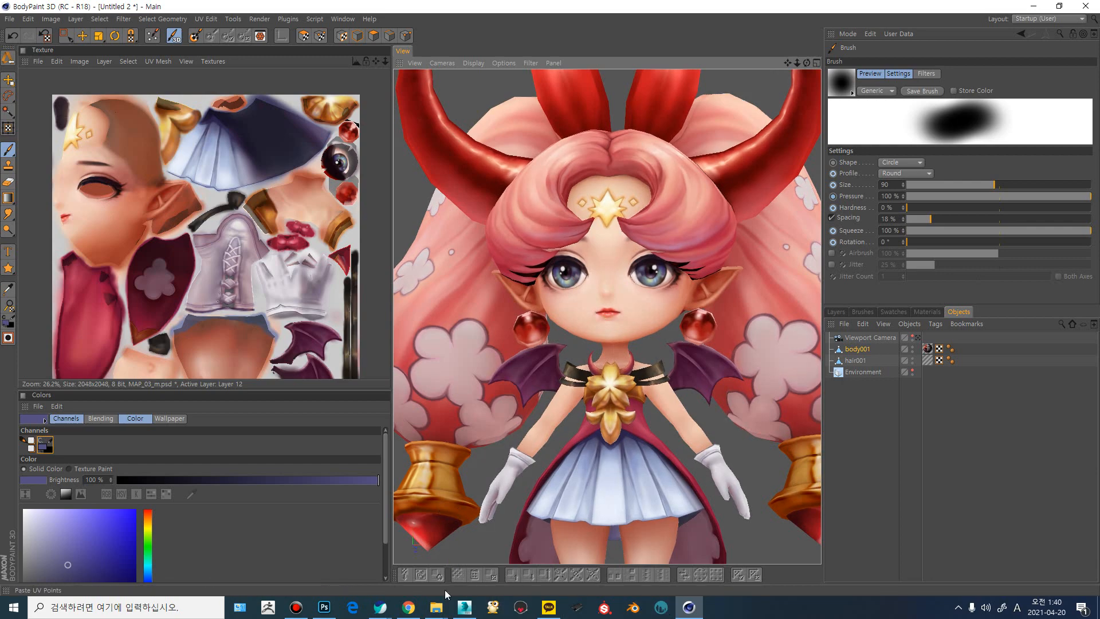
click(464, 607)
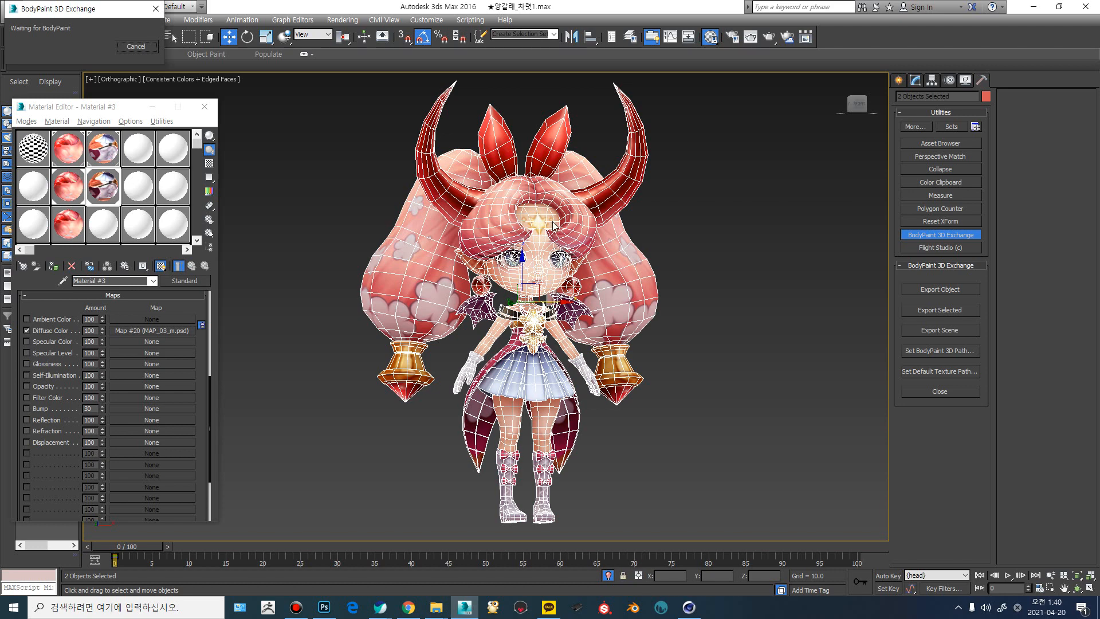
- Interrupt the BodyPaint 3D Exchange connection in 3ds Max and show the viewport's list of projection types
key(alt+Tab)
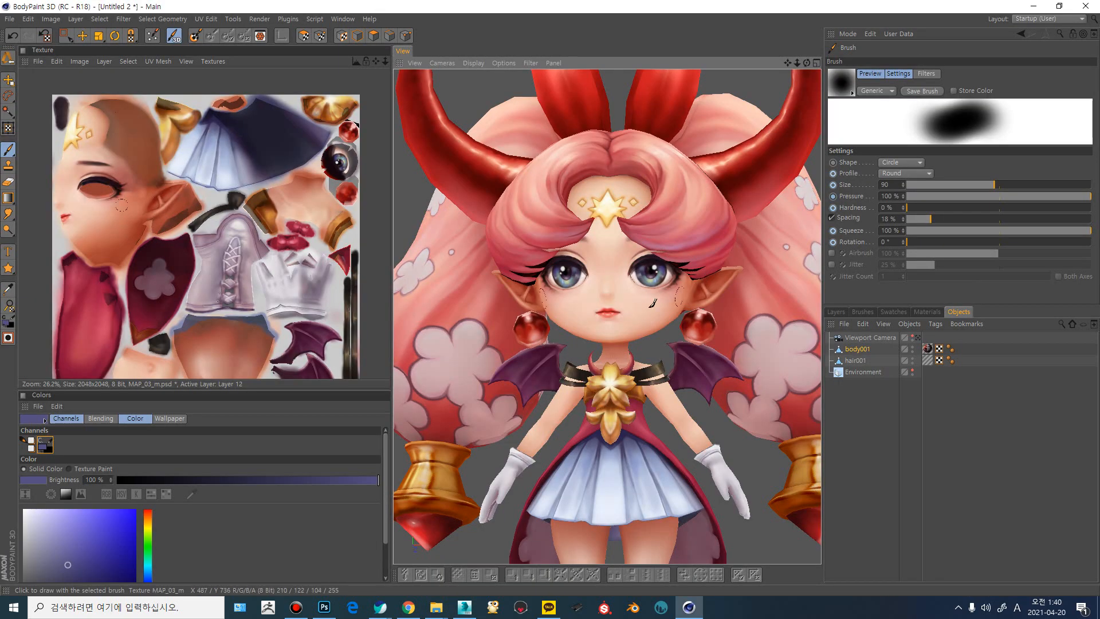
key(alt+Tab)
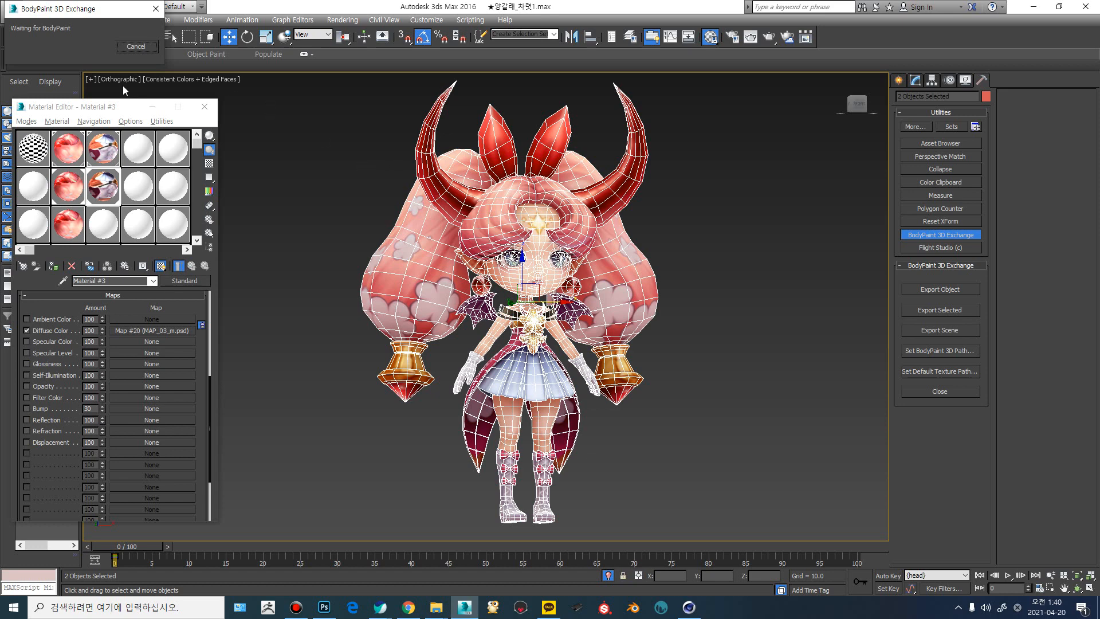
click(140, 48)
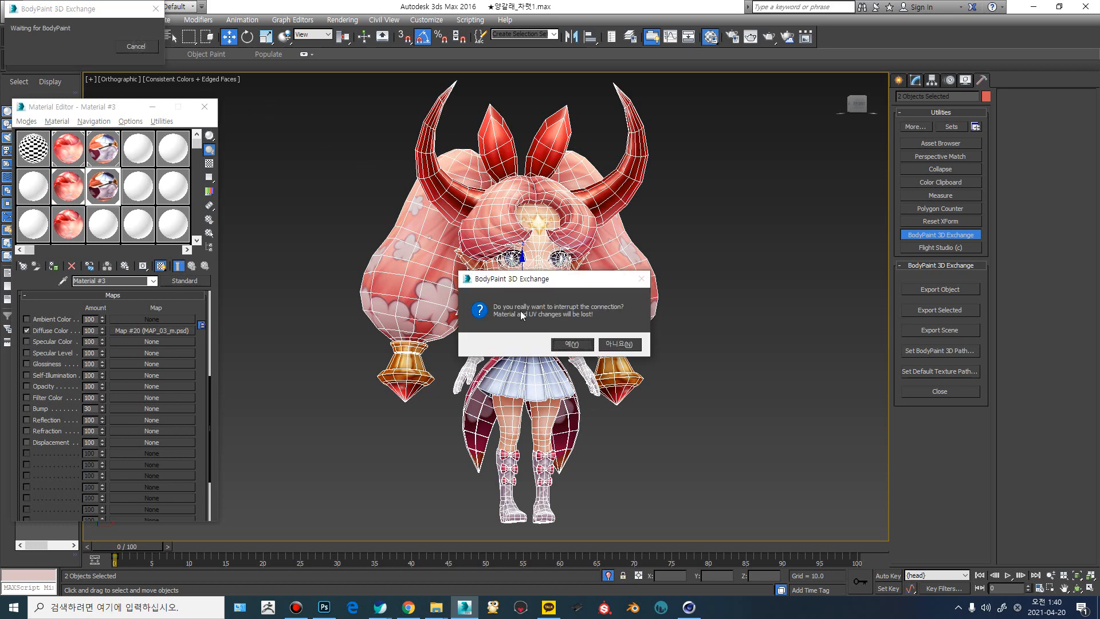
click(571, 344)
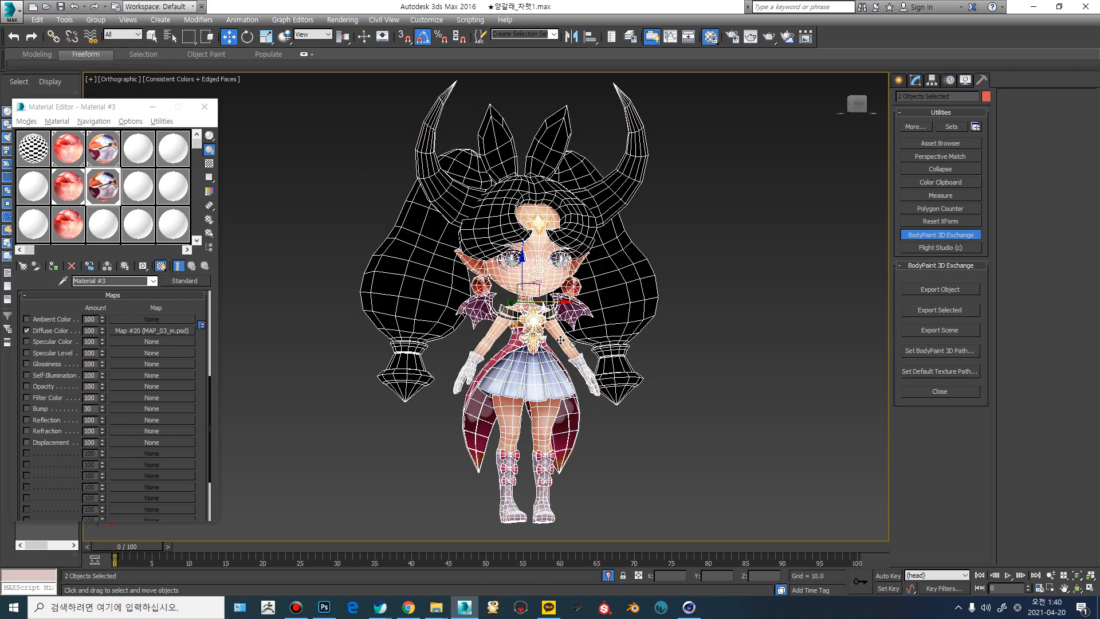
click(122, 80)
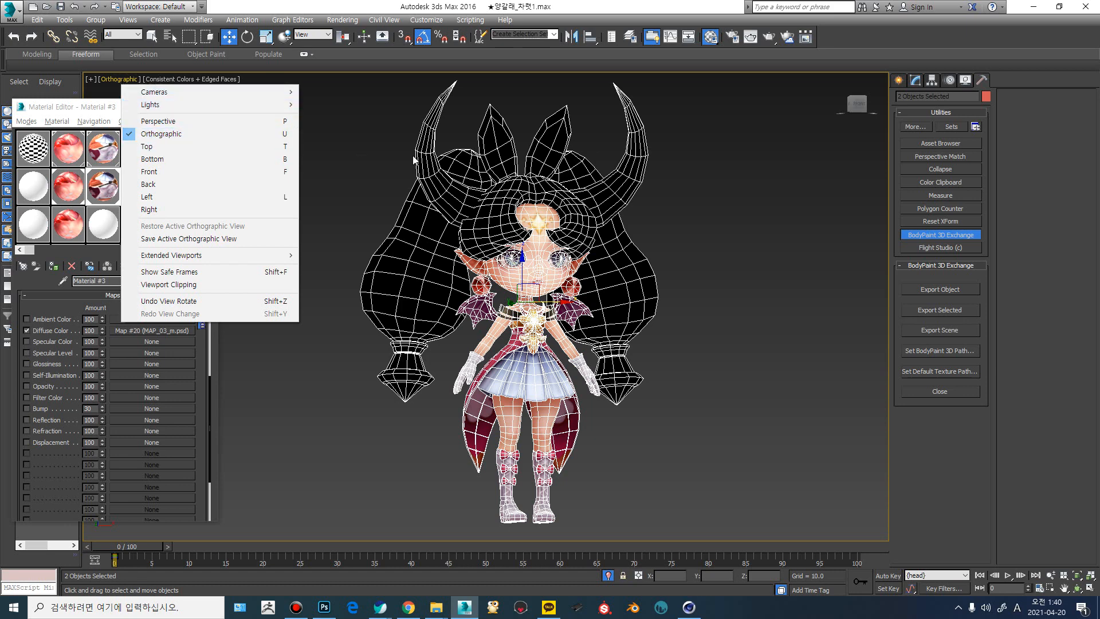
- Switch to BodyPaint 3D and set the 3D view's camera projection to Parallel
key(alt+Tab)
alt+drag(643, 284, 624, 299)
alt+middle_drag(625, 298, 632, 361)
alt+middle_drag(621, 253, 622, 211)
alt+right_drag(622, 210, 620, 196)
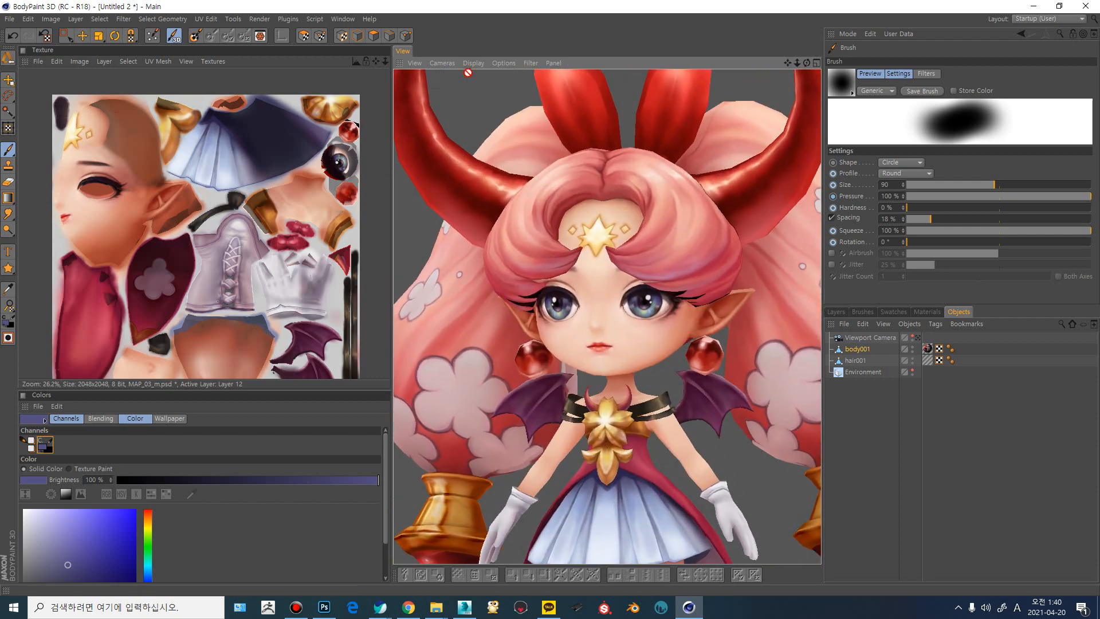
click(445, 62)
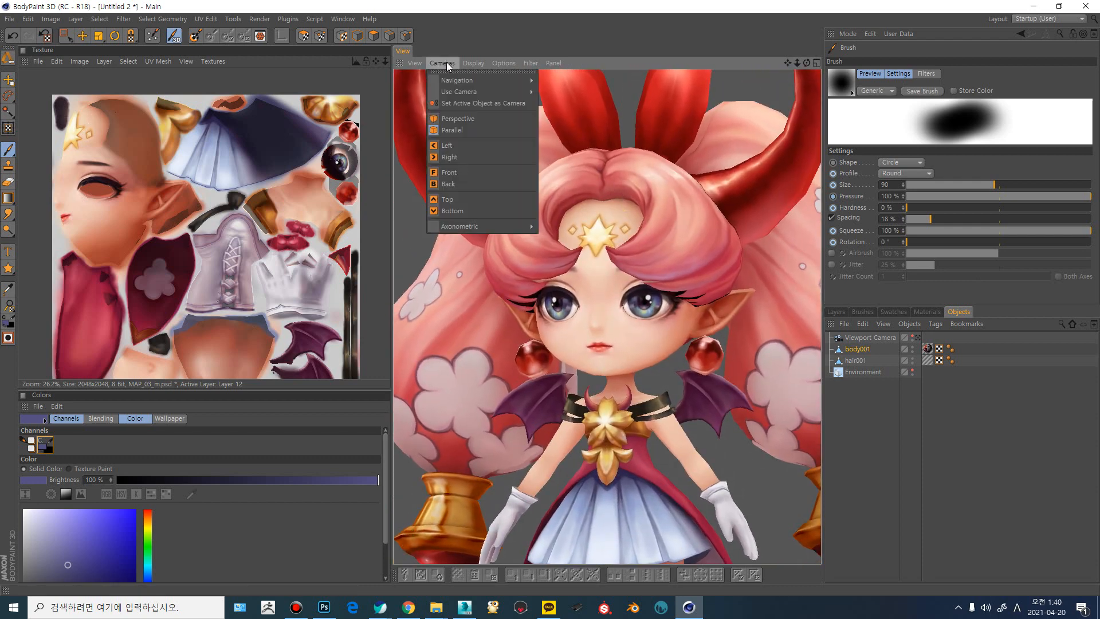
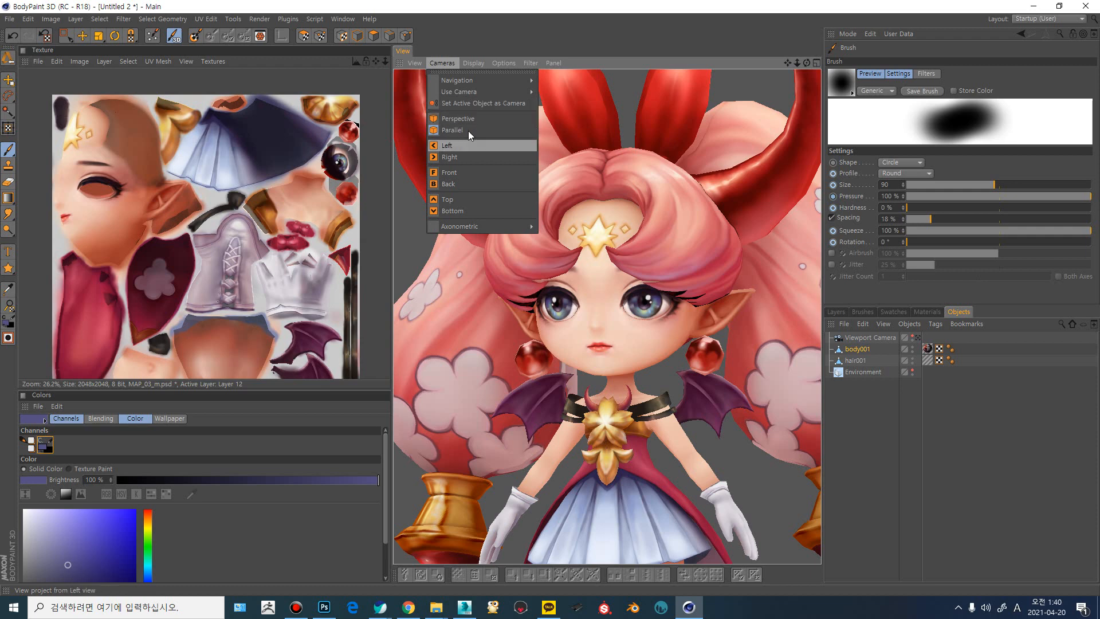
click(469, 129)
- Examine the character's face, hair and upper body in the parallel view at several distances
scroll(643, 248, down, 4)
scroll(630, 218, up, 6)
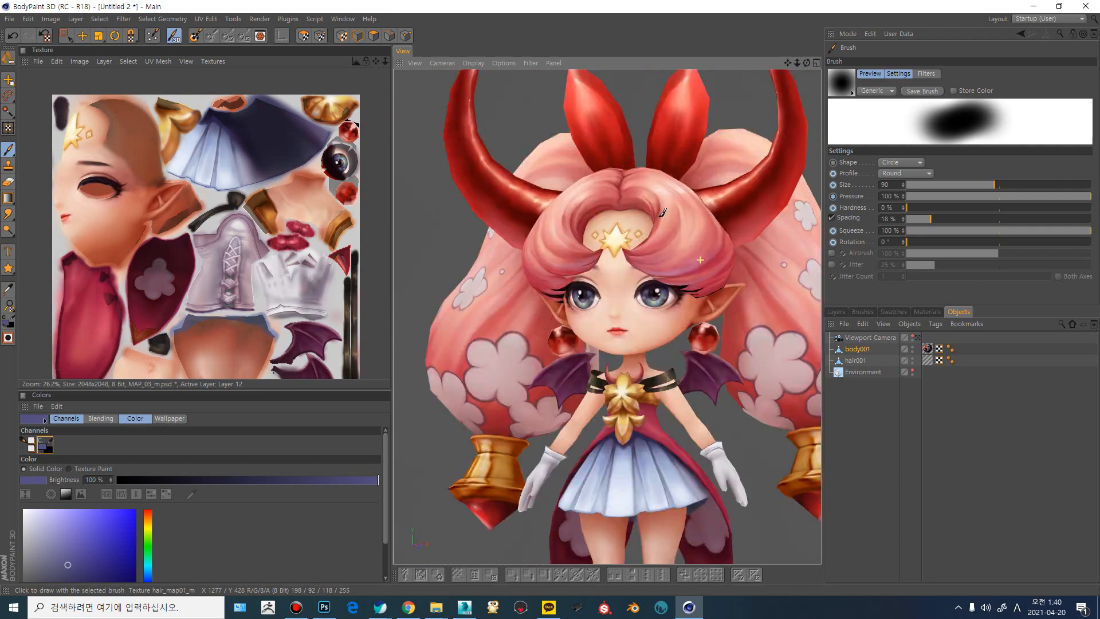
scroll(619, 186, down, 3)
scroll(615, 229, up, 5)
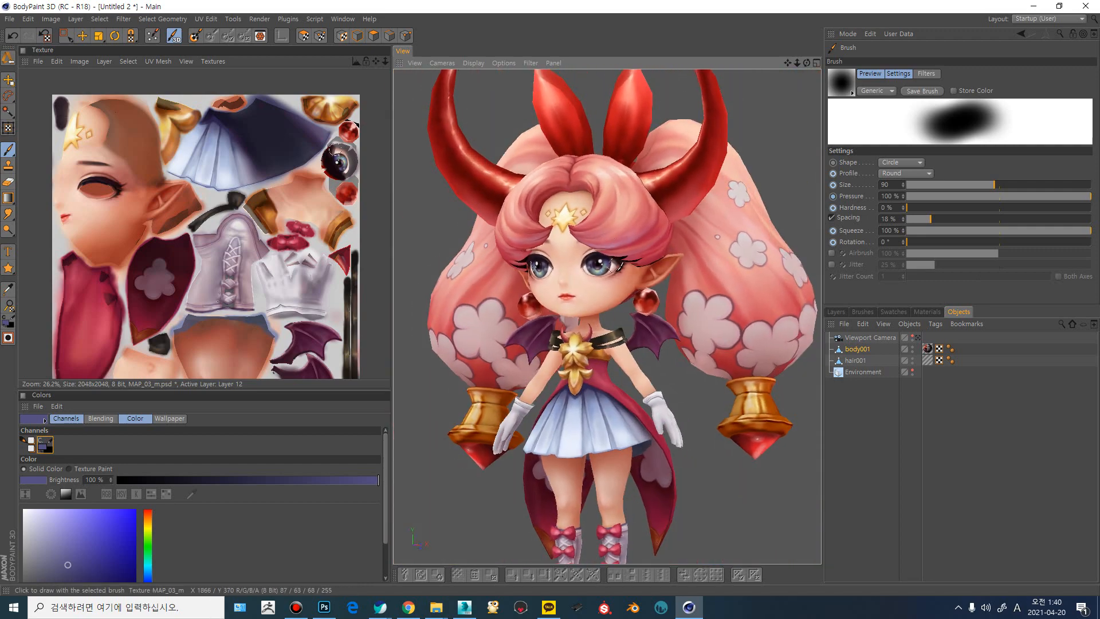
scroll(615, 234, up, 5)
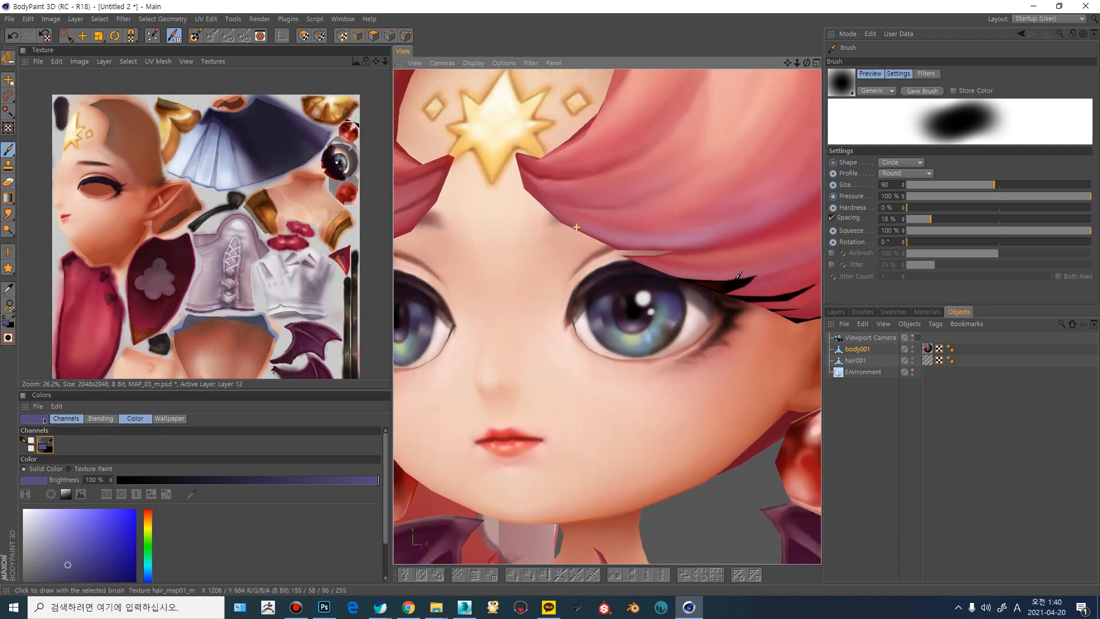
scroll(630, 232, down, 2)
scroll(640, 232, up, 2)
scroll(639, 232, up, 3)
scroll(635, 234, down, 3)
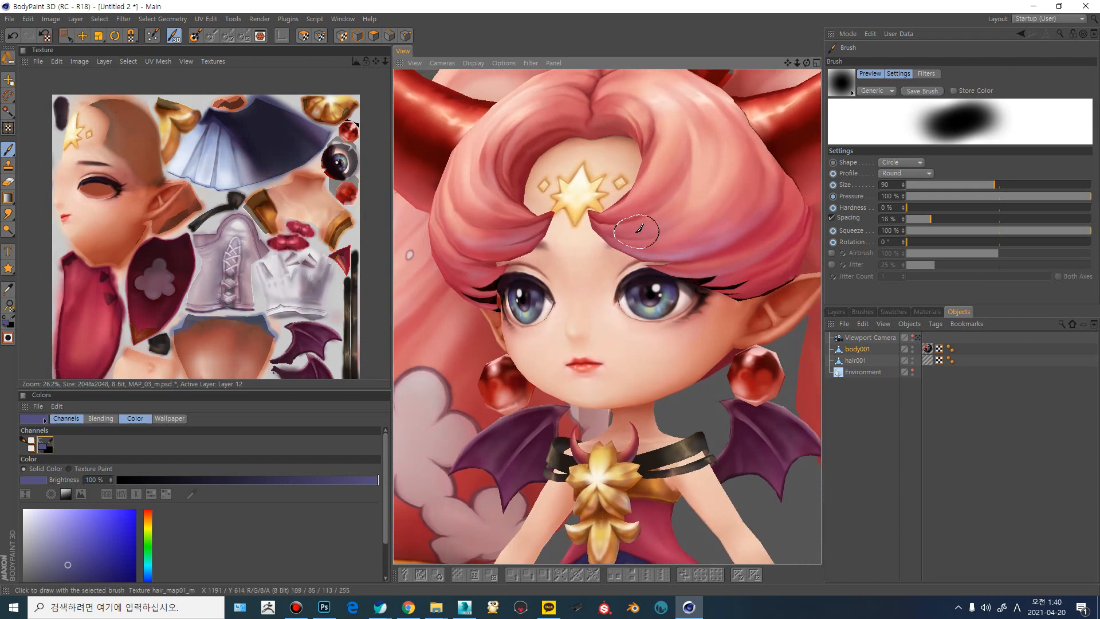
alt+right_drag(669, 262, 679, 267)
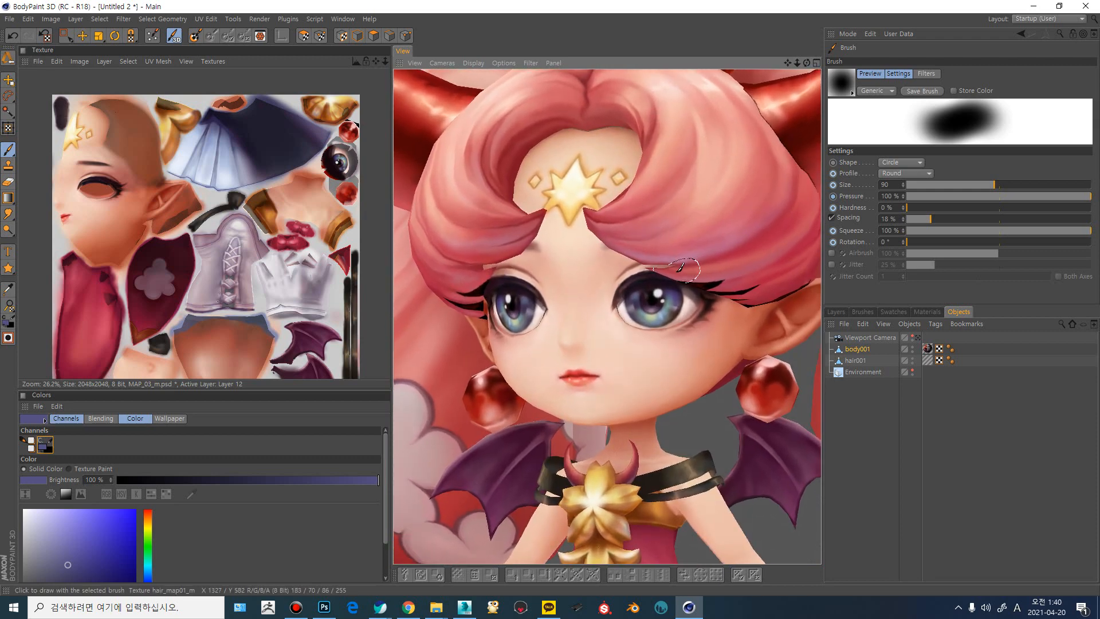
alt+drag(602, 263, 590, 255)
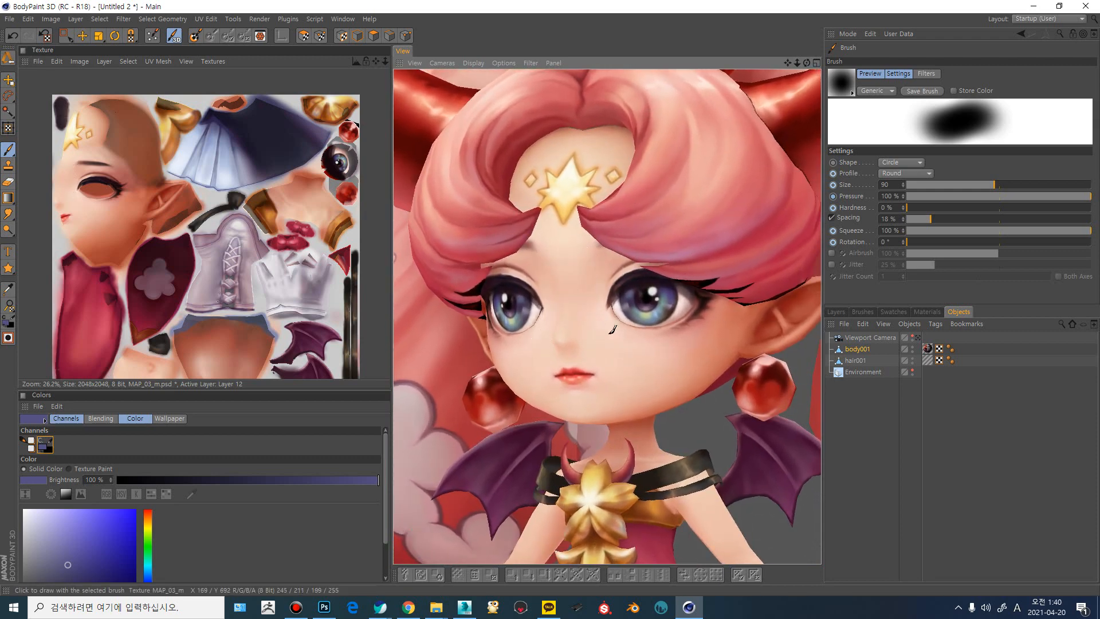
- Paint test strokes on the cheek, undo them, and sample a muted green from the iris as the brush colour
drag(608, 327, 636, 407)
key(ctrl+z)
ctrl+click(656, 312)
drag(613, 370, 675, 365)
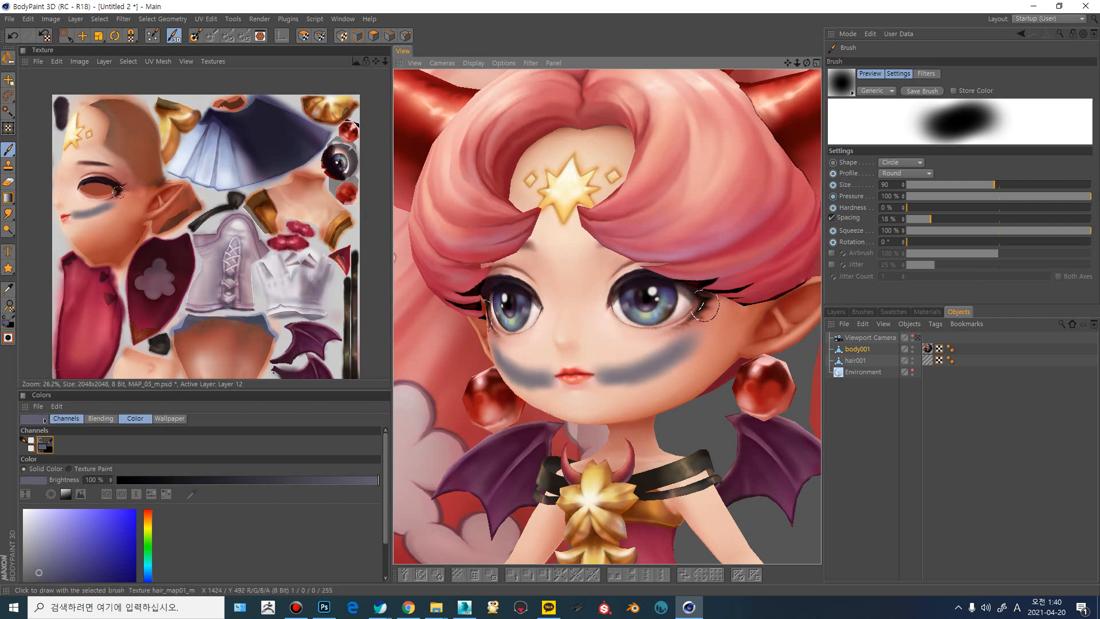
key(ctrl+z)
ctrl+click(647, 314)
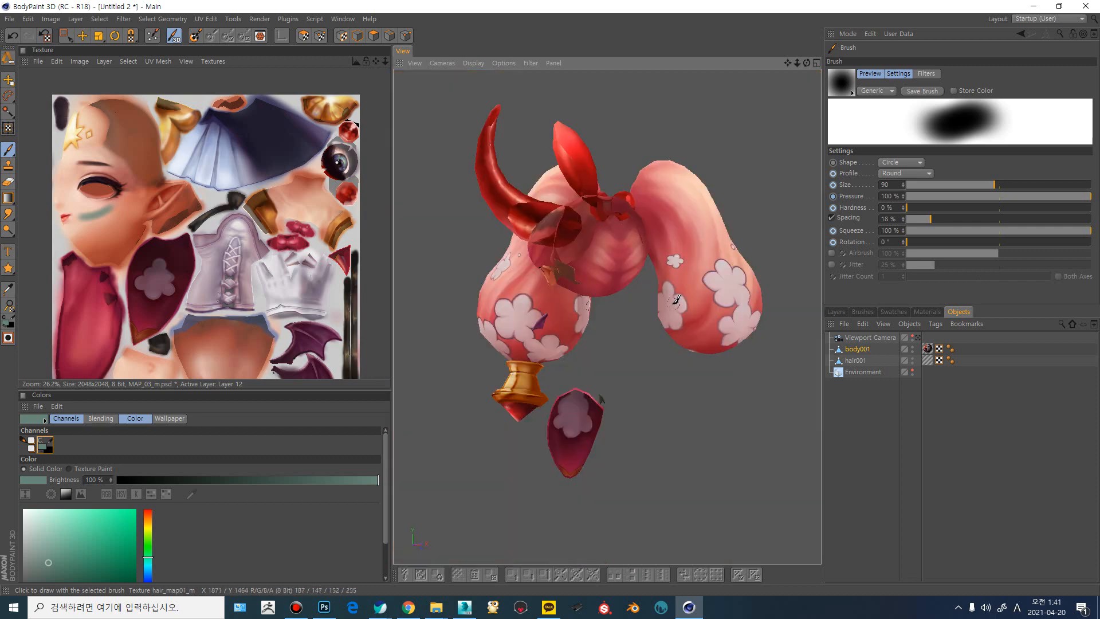
- Examine how the character's hair, head and body are drawn in the parallel view from the front, side and back
alt+drag(559, 284, 716, 348)
alt+middle_drag(717, 348, 724, 370)
alt+right_drag(724, 369, 599, 319)
alt+drag(599, 319, 688, 332)
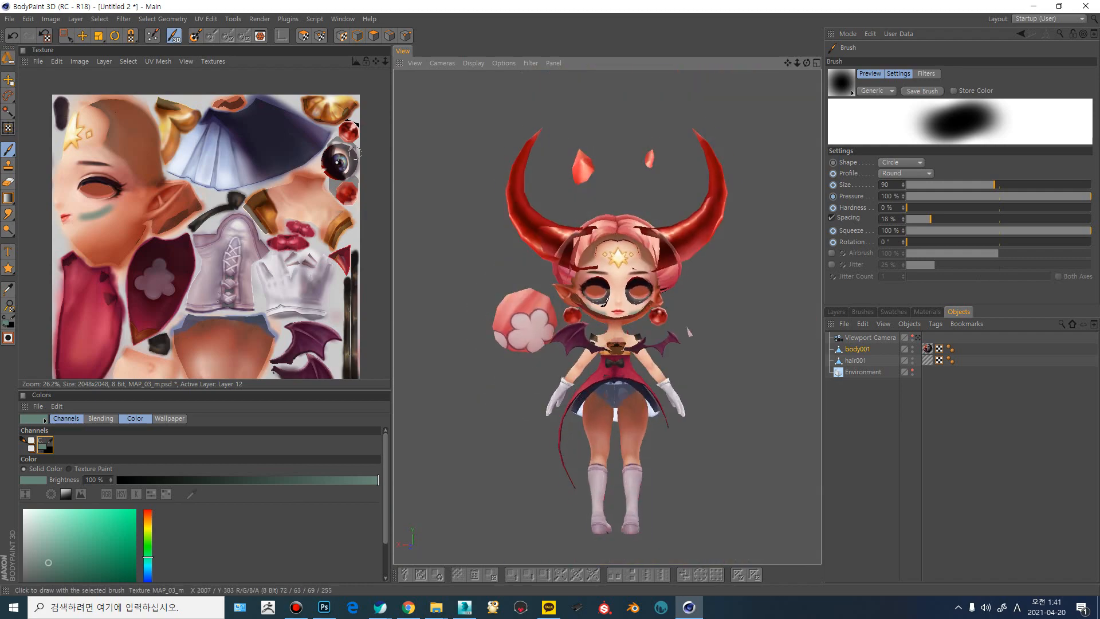
alt+right_drag(596, 304, 659, 310)
alt+drag(660, 310, 523, 344)
mouse_move(519, 229)
alt+right_down()
mouse_move(481, 233)
mouse_move(515, 235)
alt+right_up()
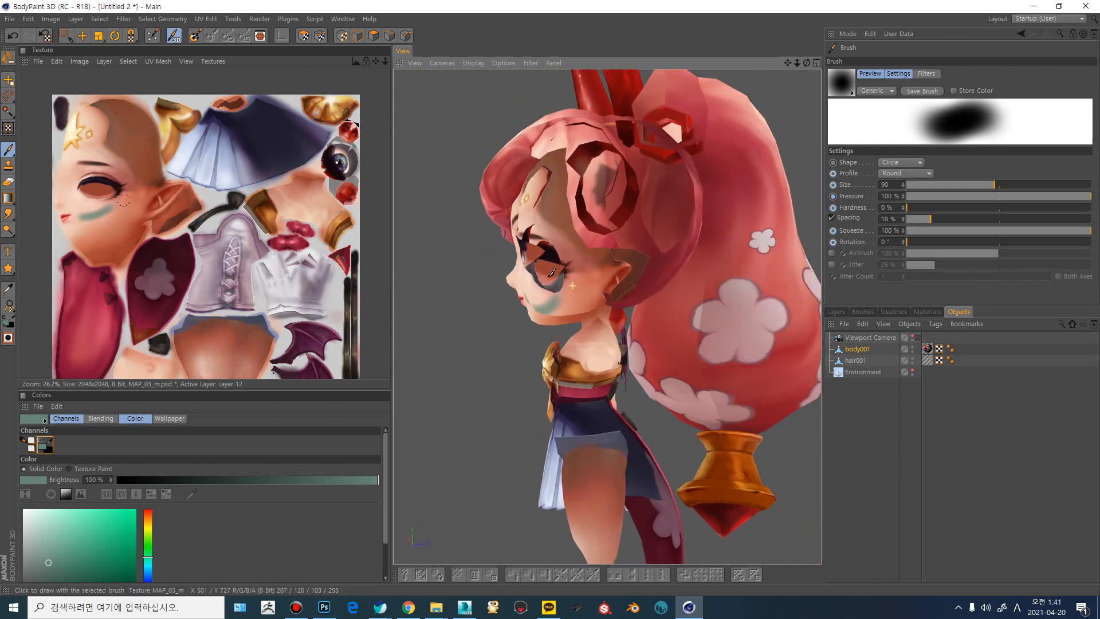
mouse_move(510, 275)
alt+mouse_down()
mouse_move(570, 239)
mouse_move(480, 307)
mouse_move(490, 275)
alt+mouse_up()
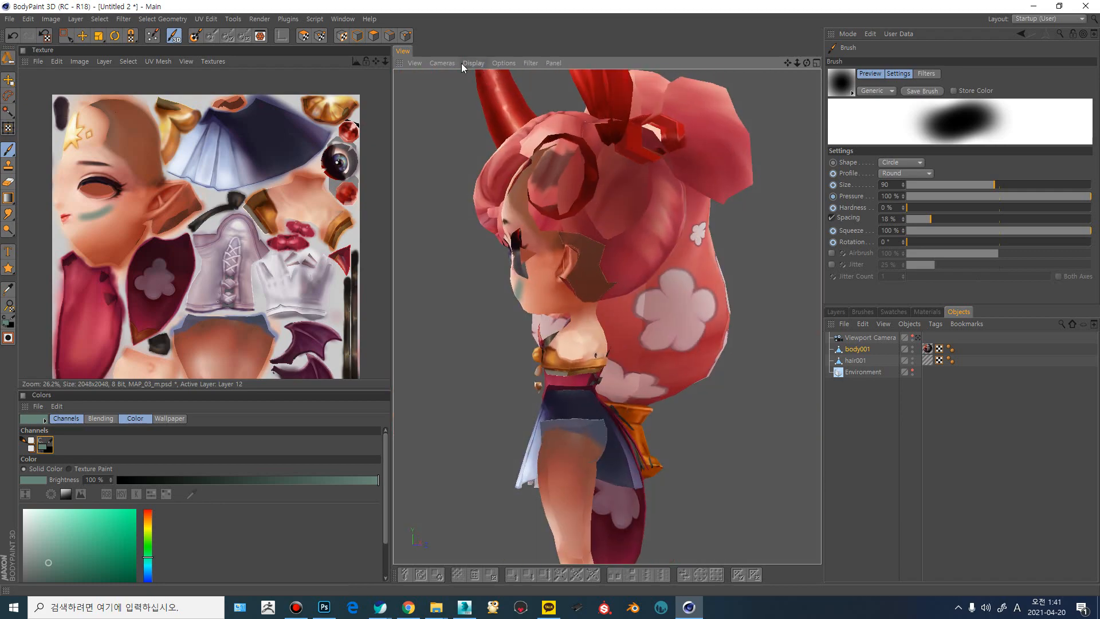
- Change the 3D view's camera projection to Perspective and frame the character's head and upper body
click(449, 65)
click(452, 130)
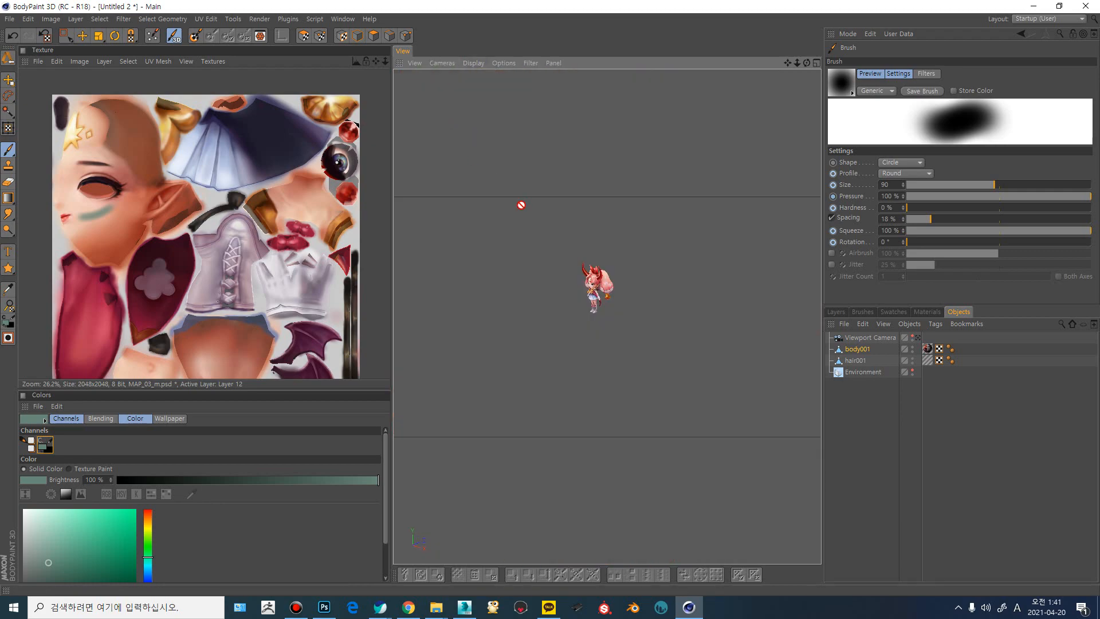
alt+drag(538, 314, 595, 272)
key(h)
alt+right_drag(563, 283, 629, 281)
alt+drag(629, 280, 649, 187)
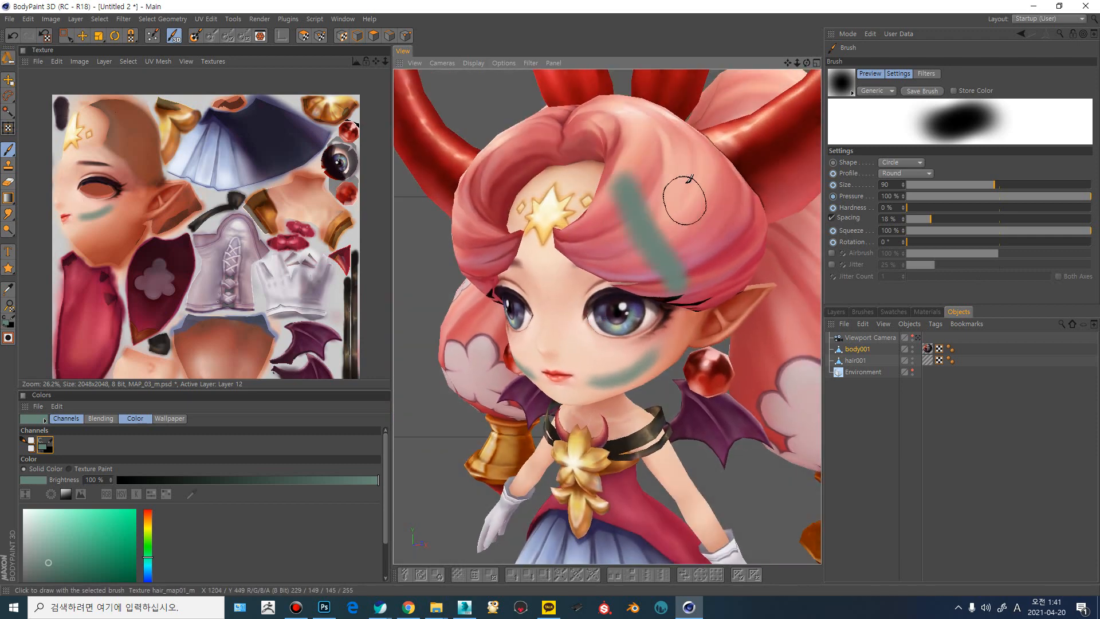
- Paint muted green test strokes over the front hair and undo them
key(ctrl+z)
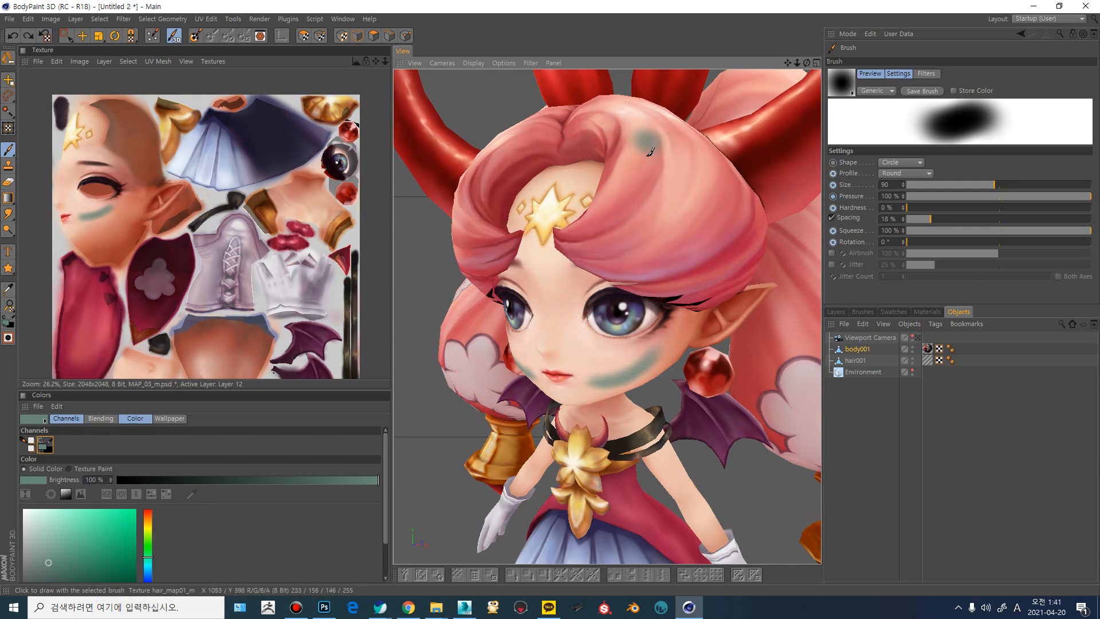
drag(610, 218, 576, 232)
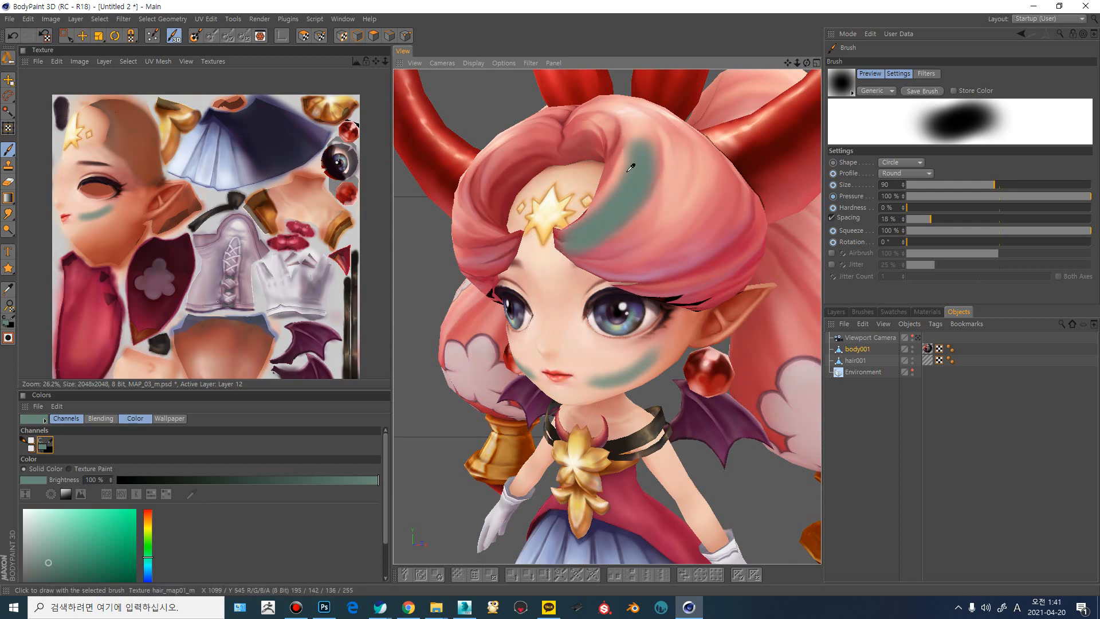
key(ctrl+z)
mouse_move(645, 139)
mouse_down()
mouse_move(609, 208)
mouse_move(578, 228)
mouse_up()
drag(643, 185, 664, 224)
key(ctrl+z)
key(ctrl+z)
key(ctrl+z)
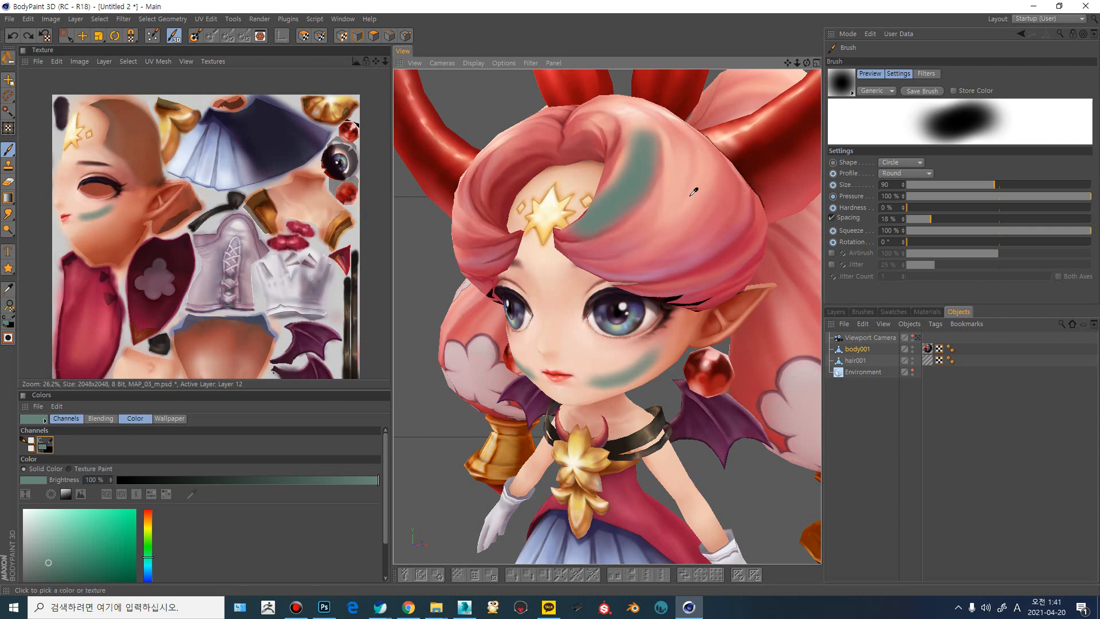
alt+middle_drag(605, 259, 596, 240)
alt+right_drag(596, 240, 573, 235)
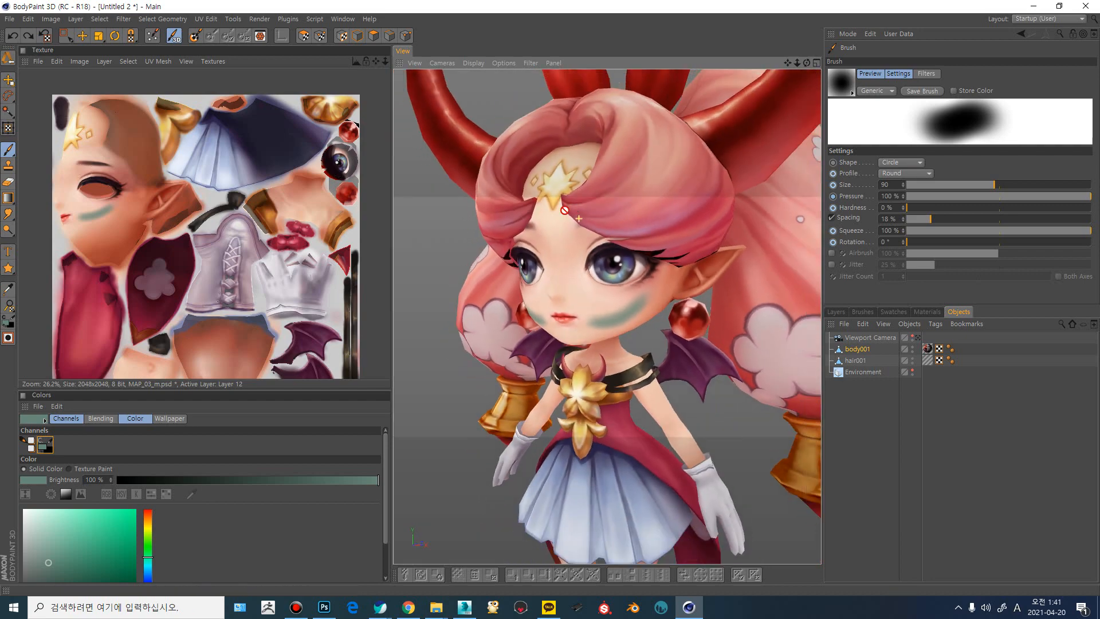
alt+drag(573, 235, 604, 212)
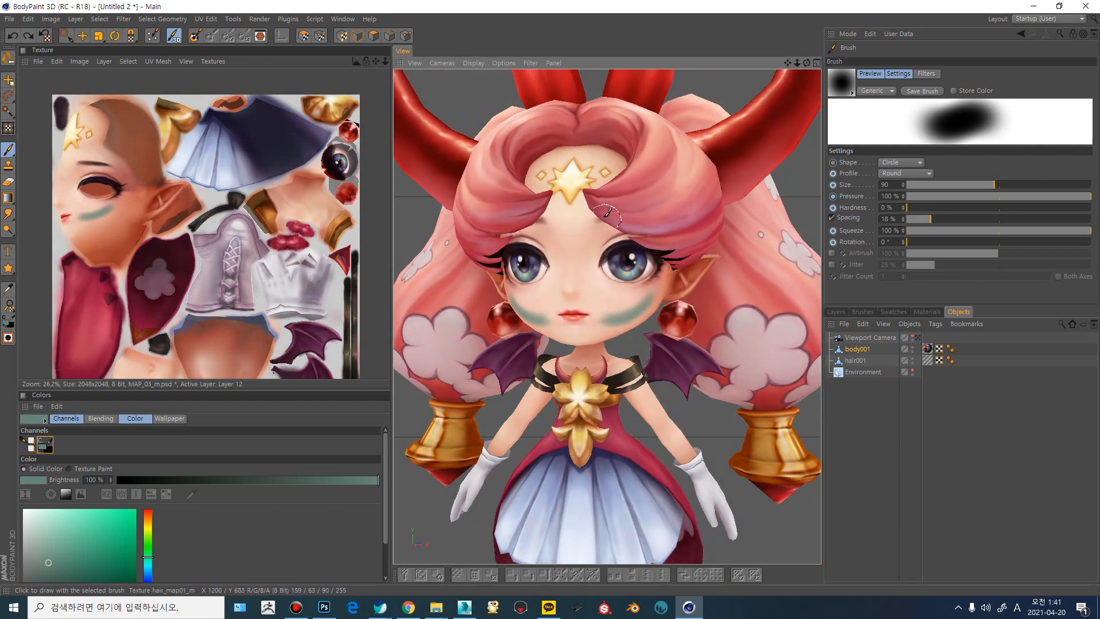
- Switch to 3ds Max and set the viewport projection to Perspective
key(alt+Tab)
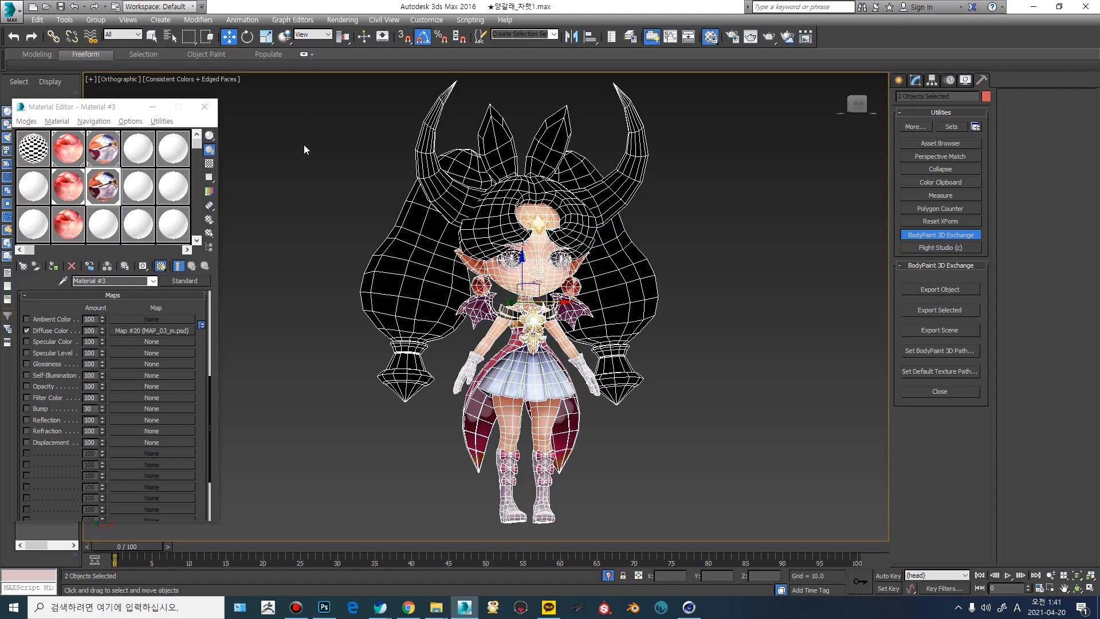
click(122, 80)
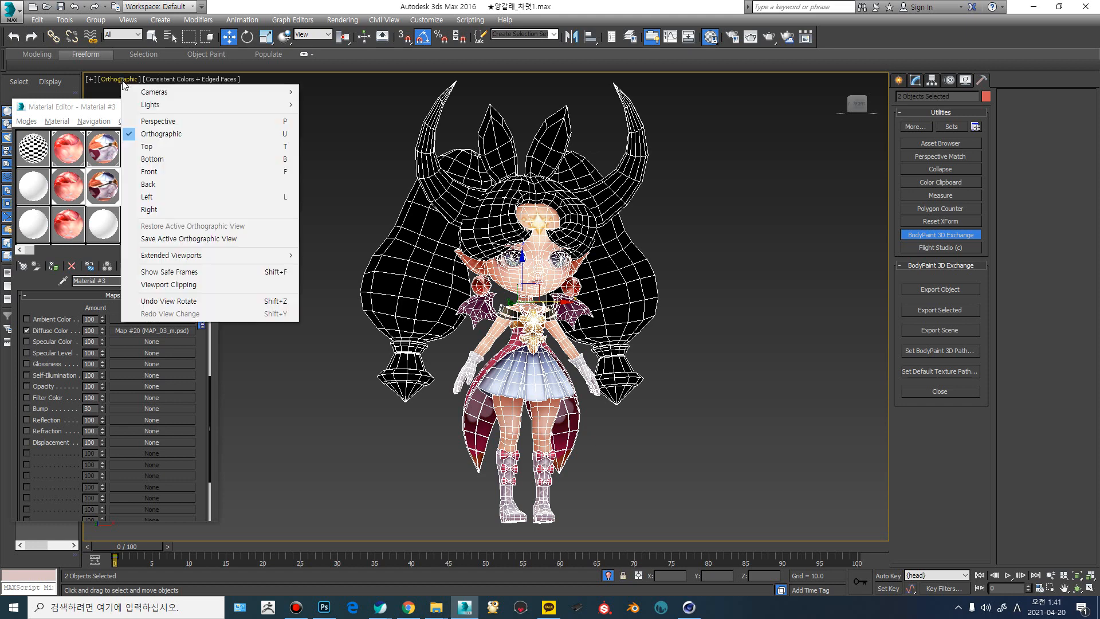
click(153, 121)
- Switch back to BodyPaint 3D and close it without saving the changes
key(alt+Tab)
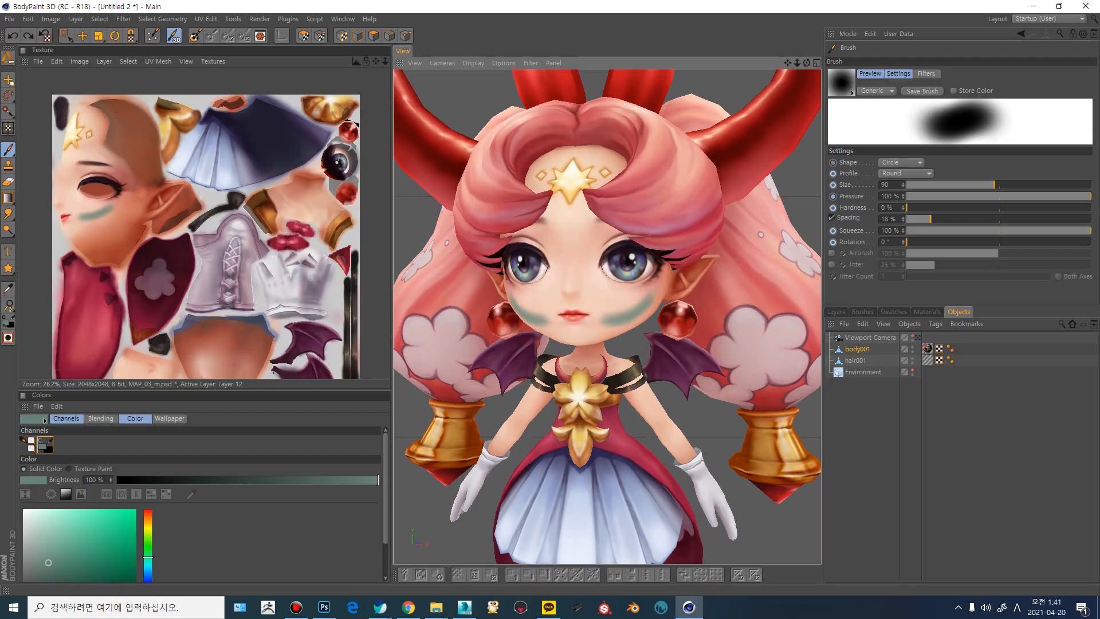
click(1086, 6)
click(567, 345)
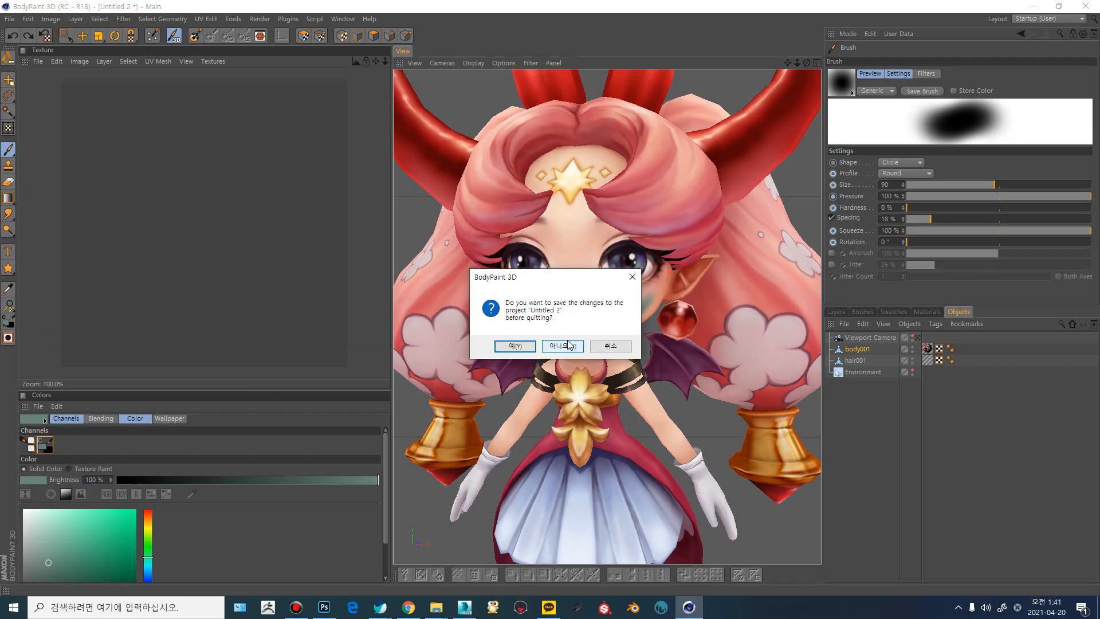
click(559, 347)
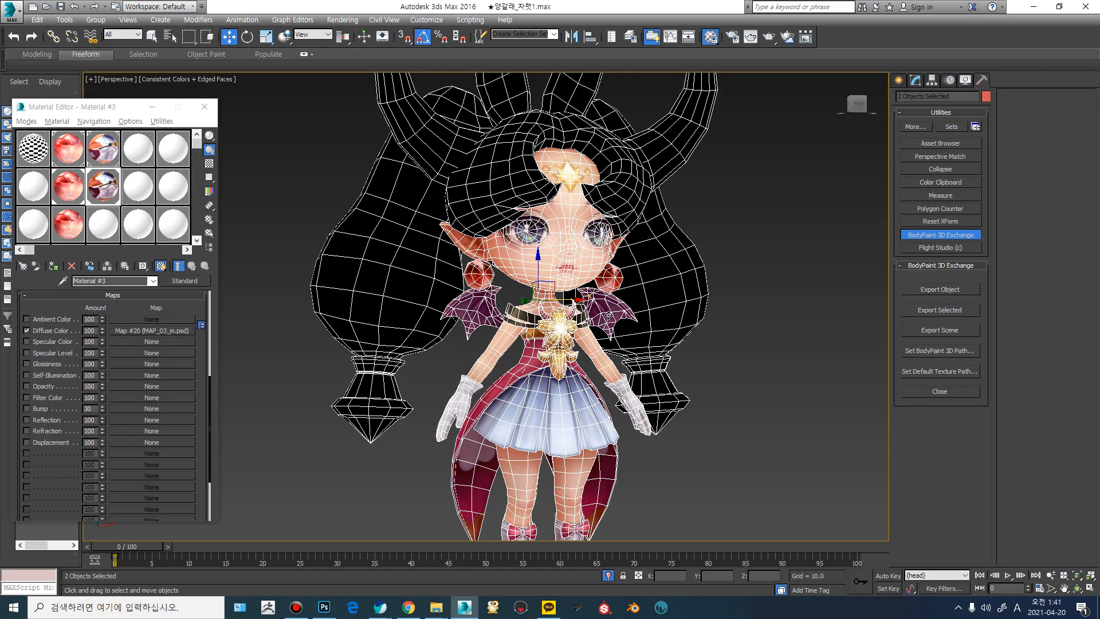
- Open the hair material's hair_map01_m.psd bitmap, show the hair texture on the model and hide the edged faces in the Perspective viewport
click(63, 193)
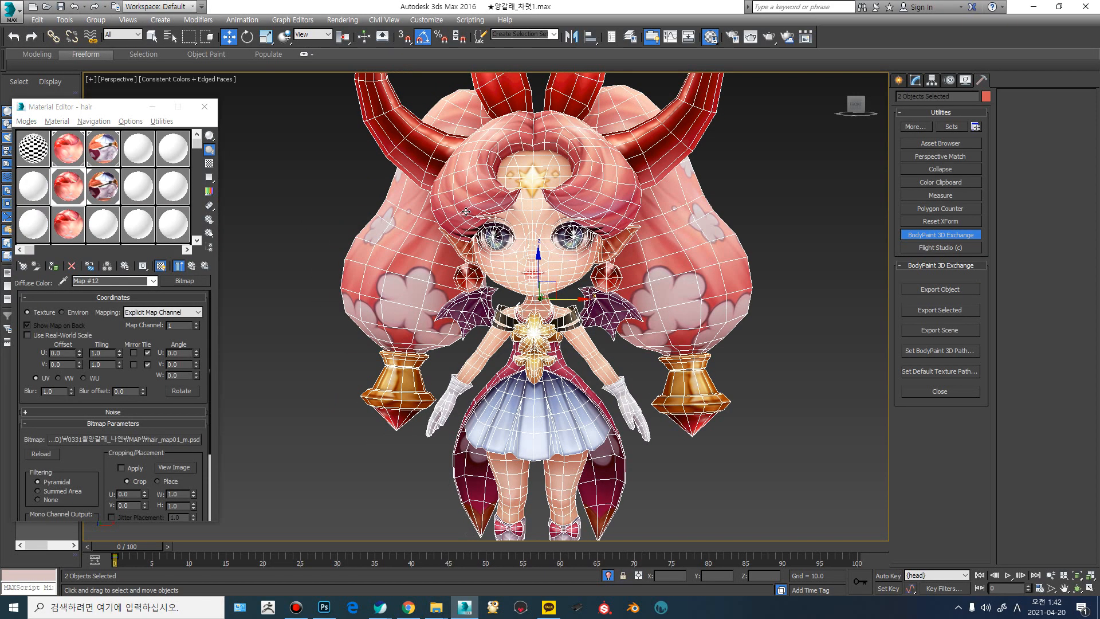
key(F4)
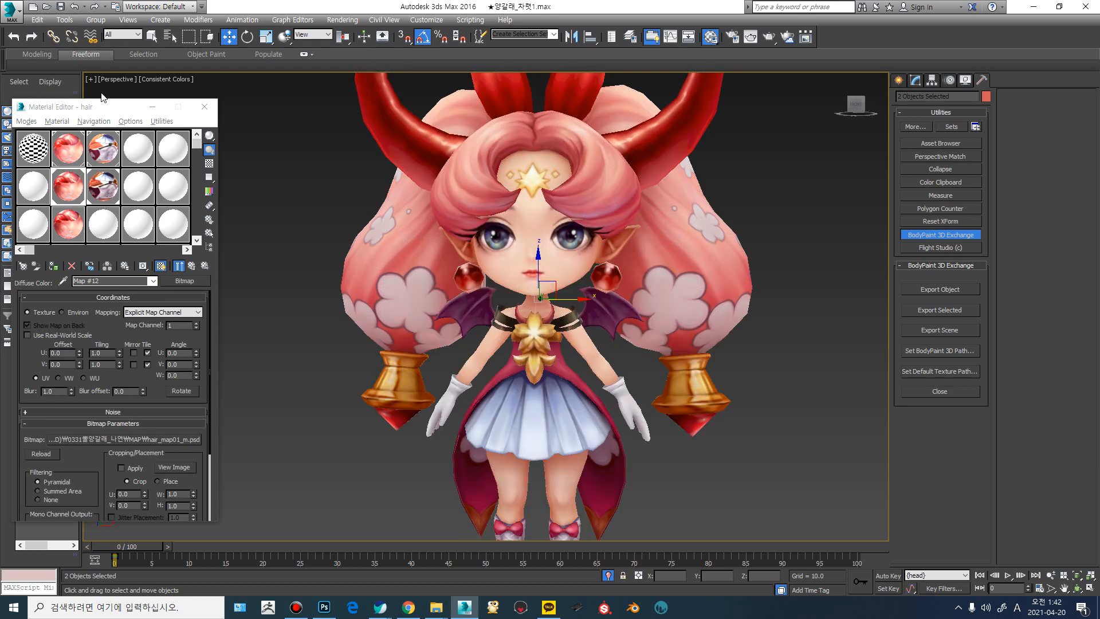
click(118, 79)
click(121, 116)
scroll(526, 254, up, 3)
scroll(526, 254, down, 3)
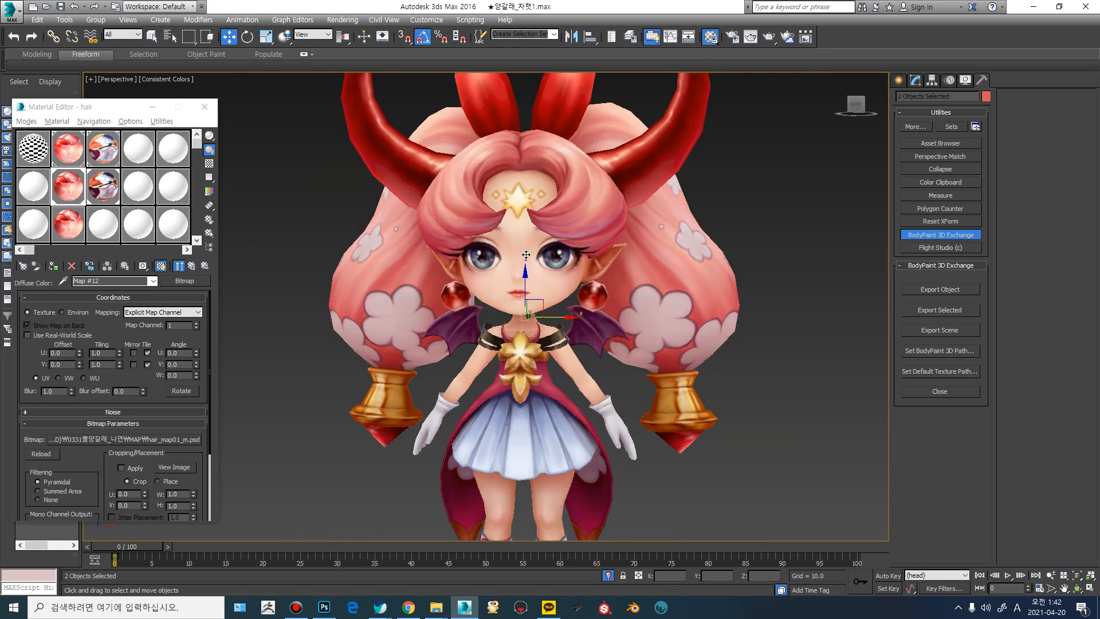
alt+middle_drag(539, 268, 556, 282)
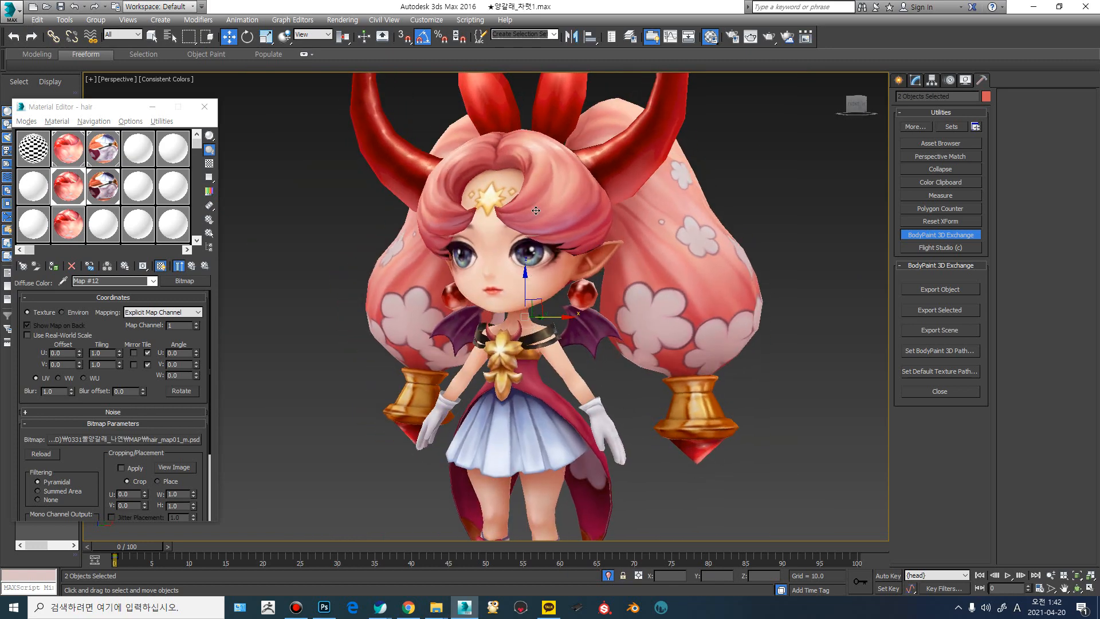
- Clear the selection of both objects and select only the pigtail hair object
middle_drag(536, 210, 541, 162)
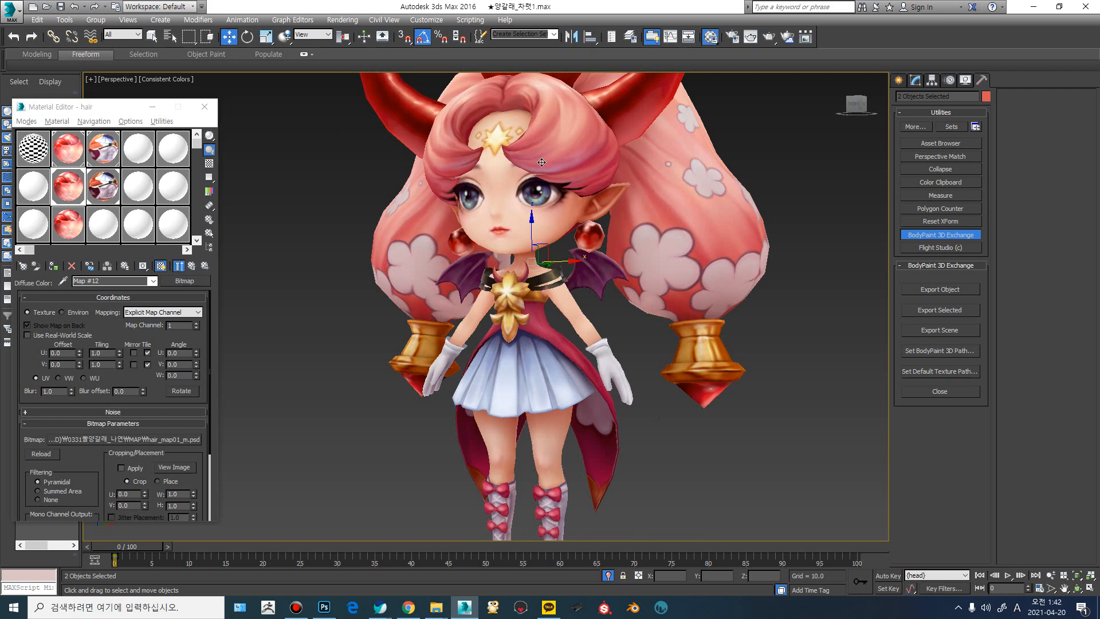
click(619, 330)
key(F4)
key(F4)
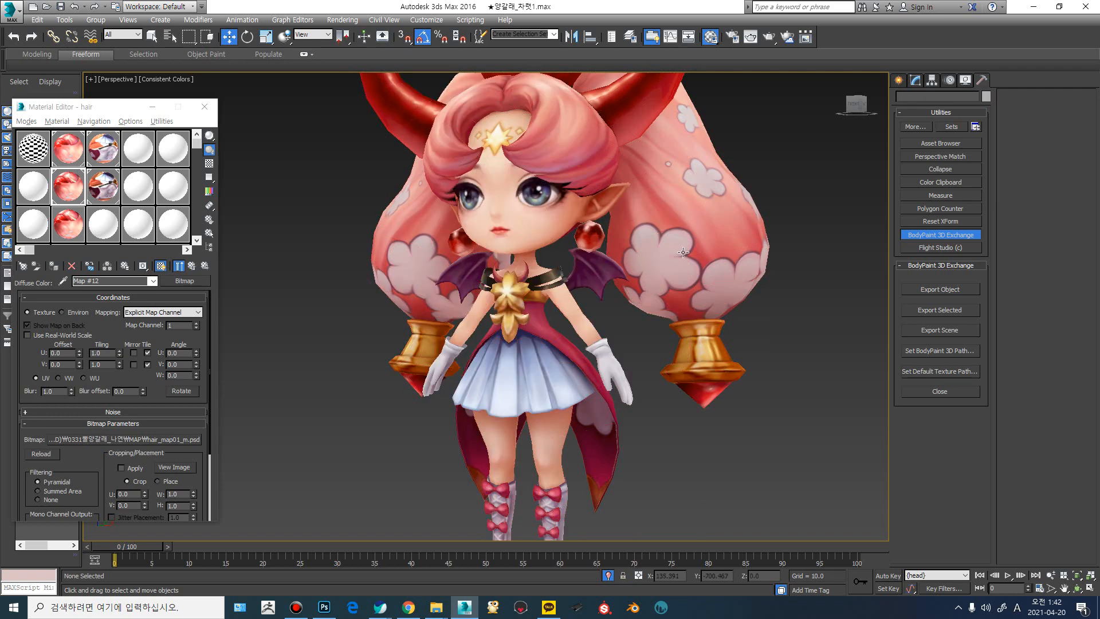
click(683, 252)
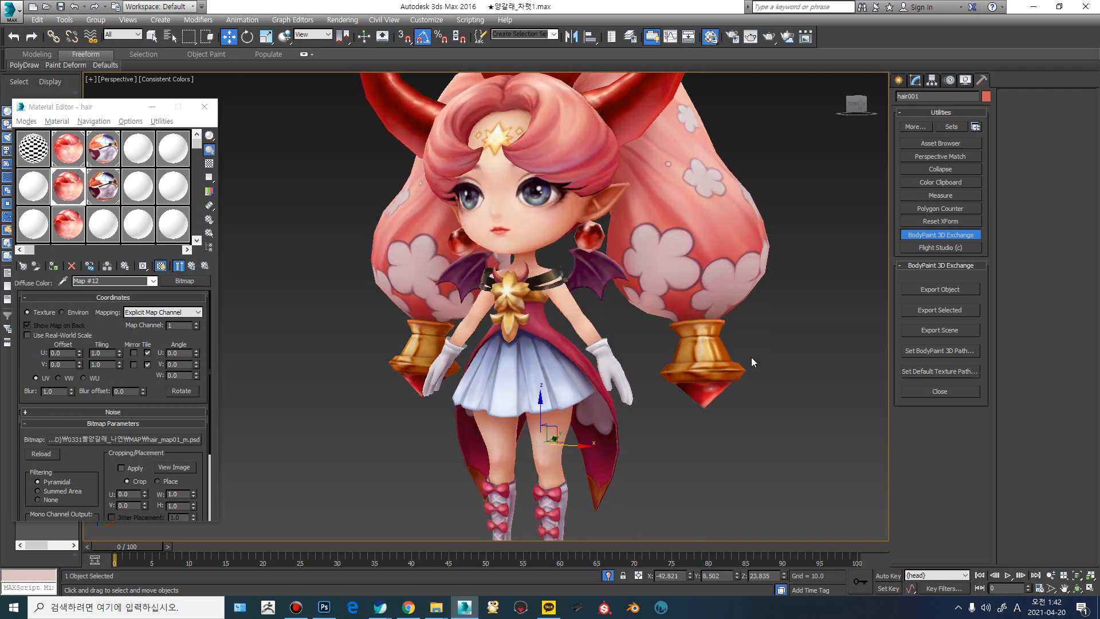
- Narrow the Perspective viewport's field of view and zoom back out to frame the character
click(1050, 589)
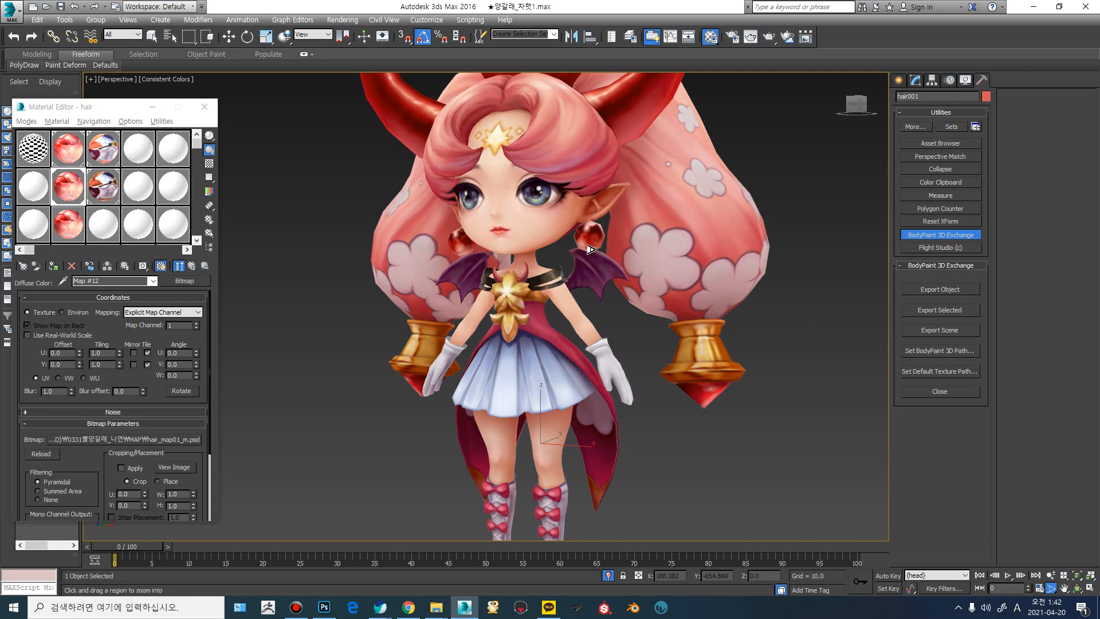
drag(560, 293, 568, 216)
click(1050, 575)
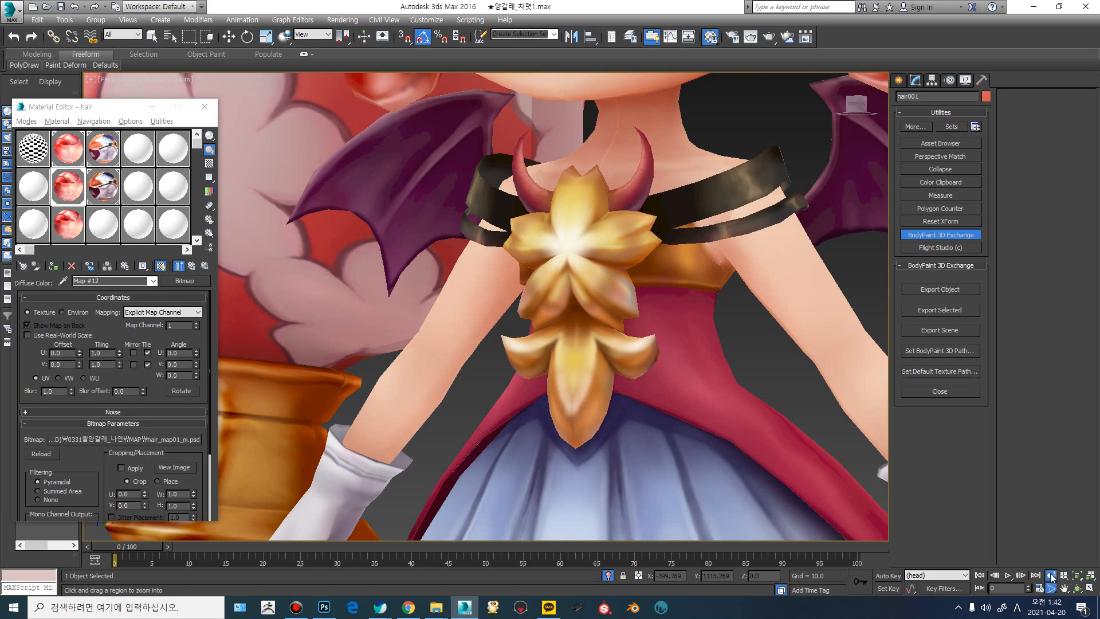
drag(646, 197, 613, 331)
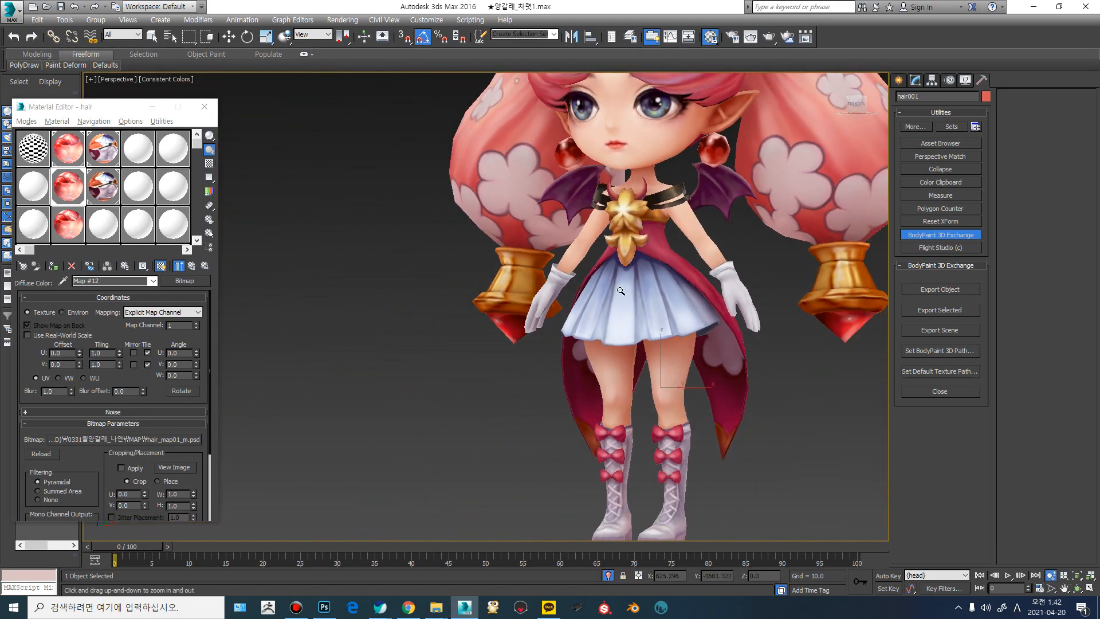
middle_drag(620, 291, 507, 355)
scroll(365, 204, up, 1)
- Check that the viewport's view type is Perspective and examine the full character from the front and both sides
click(110, 80)
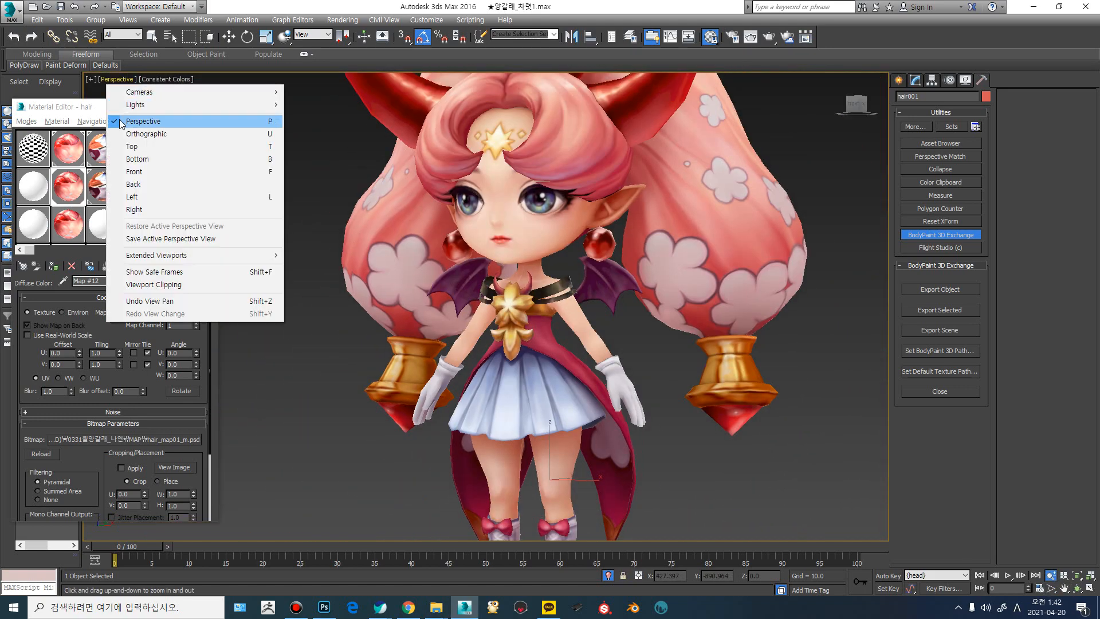
click(582, 205)
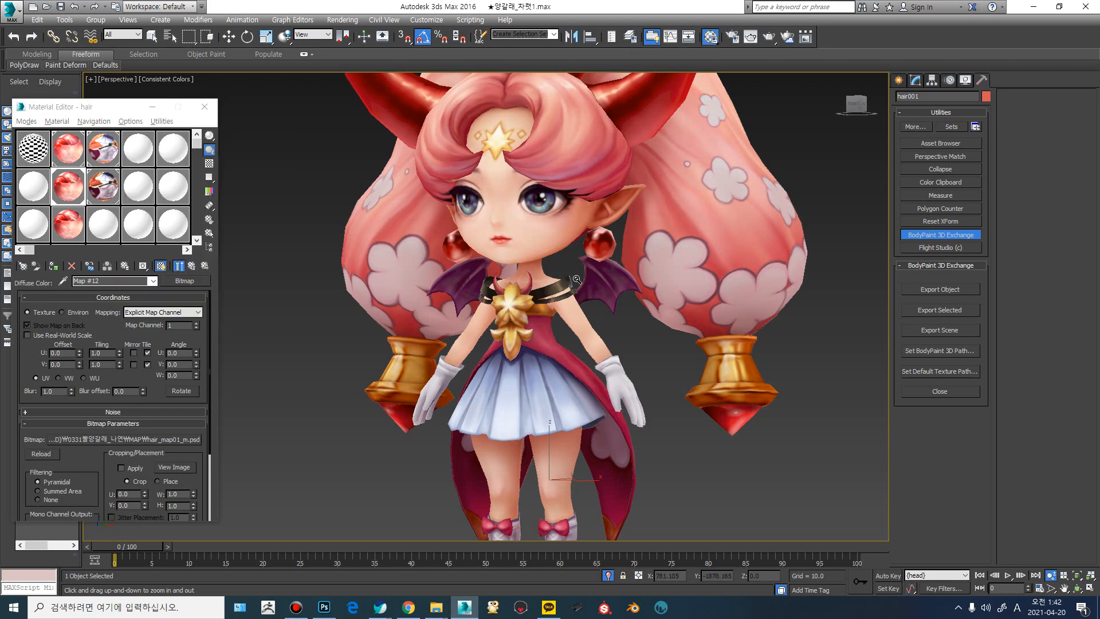
mouse_move(587, 280)
mouse_down()
mouse_move(587, 254)
mouse_move(587, 297)
mouse_move(587, 274)
mouse_up()
middle_drag(549, 221, 542, 277)
drag(548, 305, 553, 343)
middle_drag(553, 342, 546, 299)
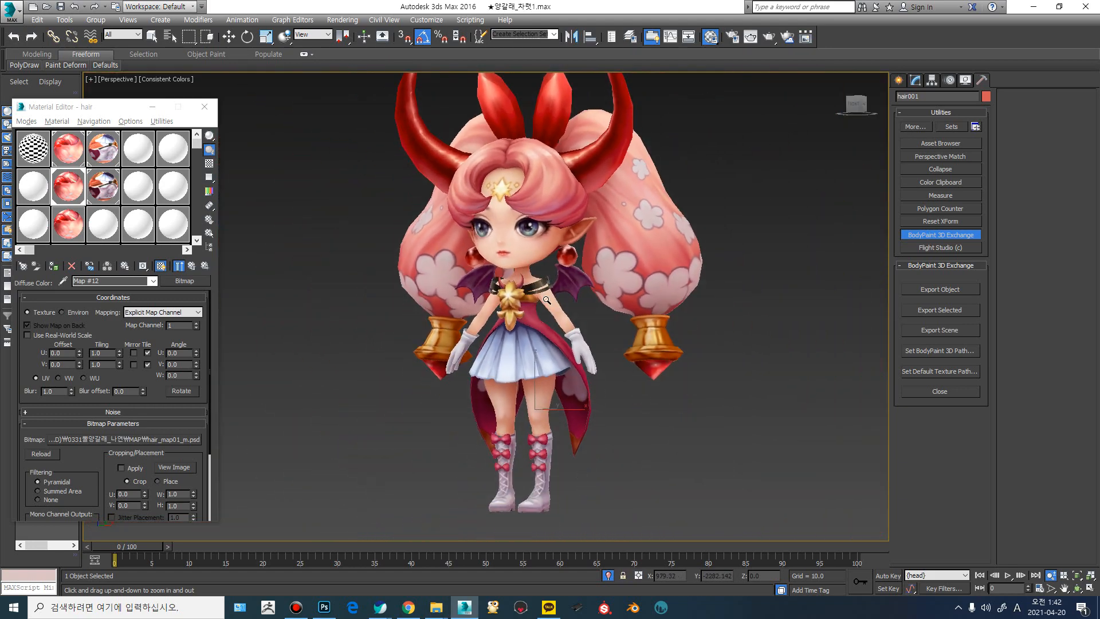
drag(551, 291, 550, 280)
middle_drag(476, 249, 522, 254)
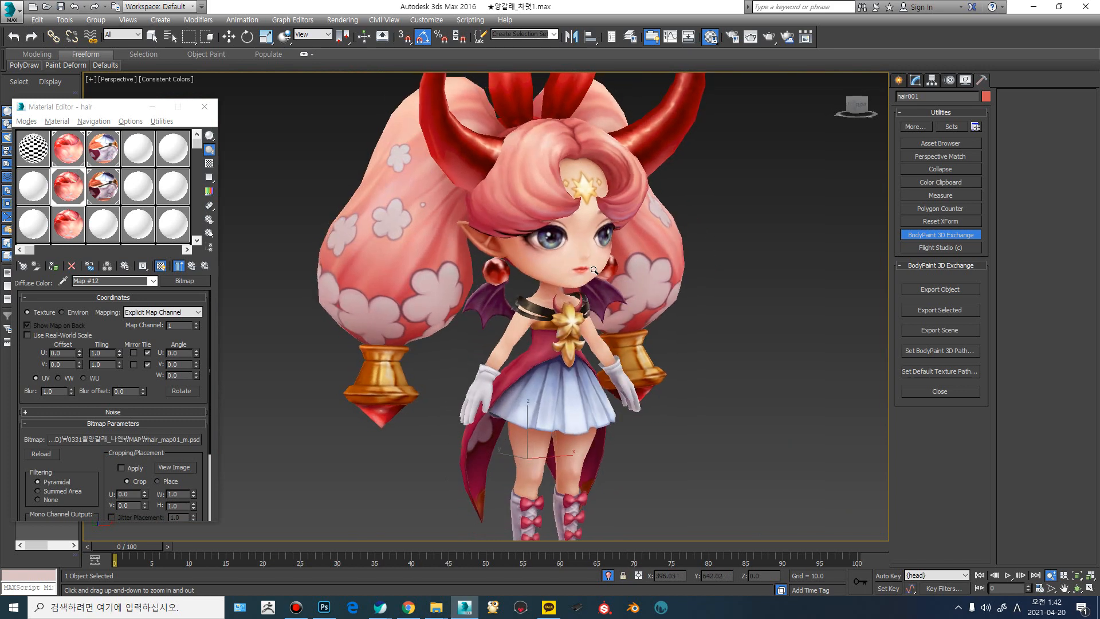
alt+middle_drag(635, 273, 599, 267)
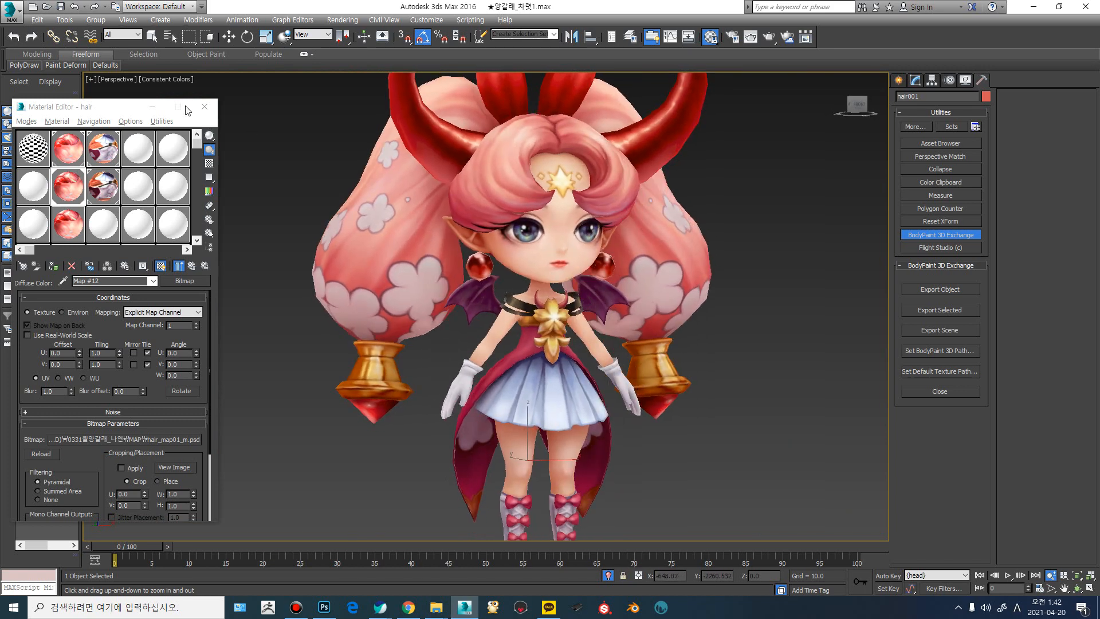
- Widen the Perspective viewport's field of view and examine the perspective distortion on the character up close
click(1051, 589)
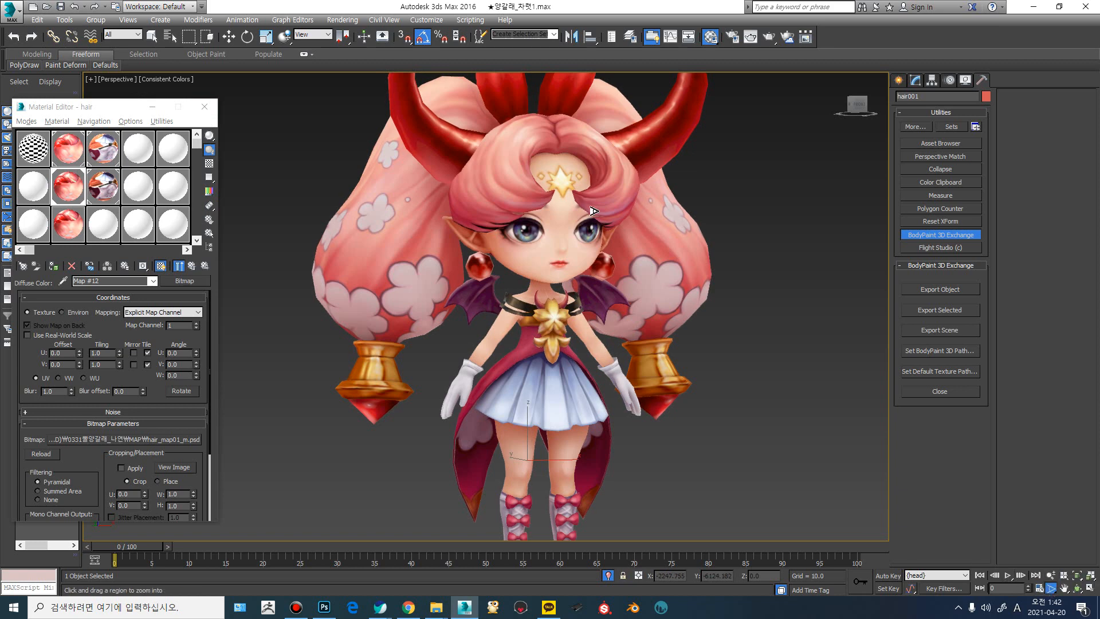
scroll(526, 165, down, 10)
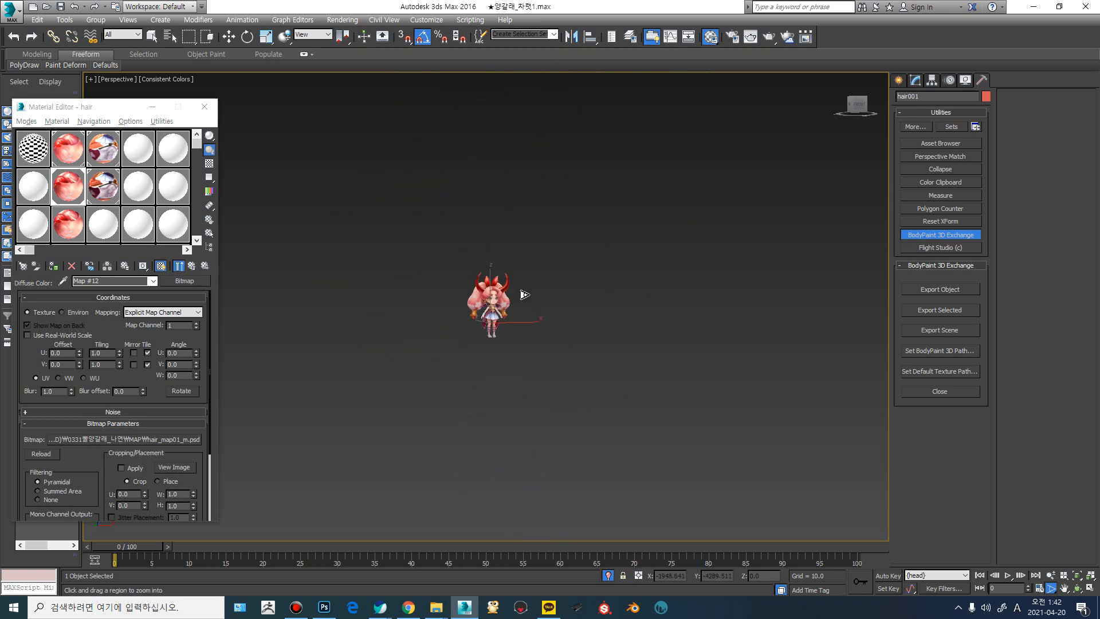
click(1051, 576)
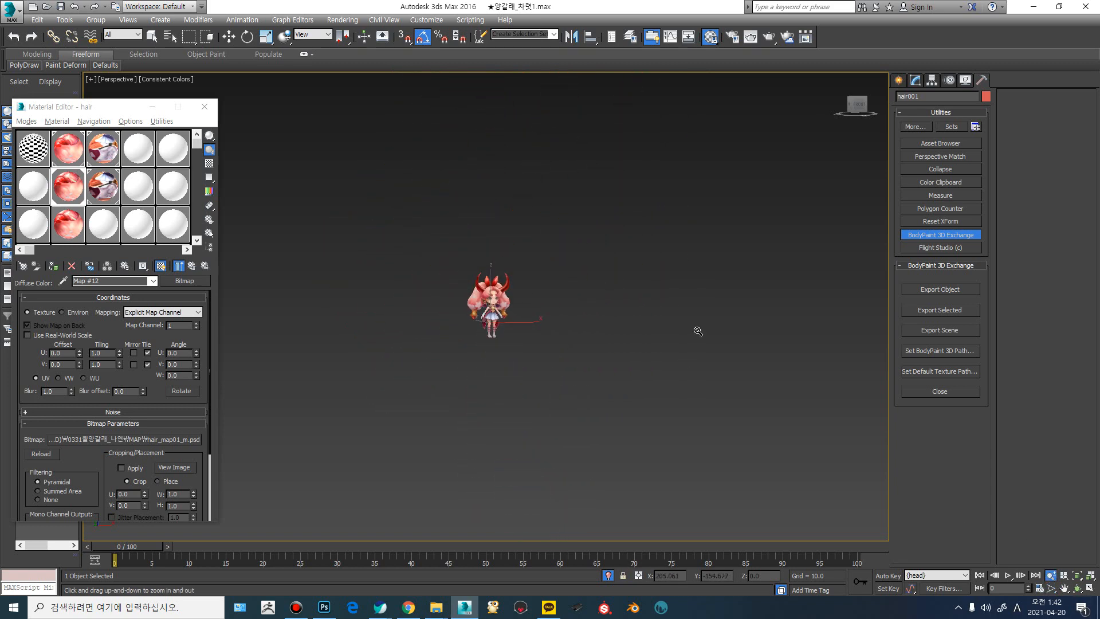
drag(487, 307, 510, 256)
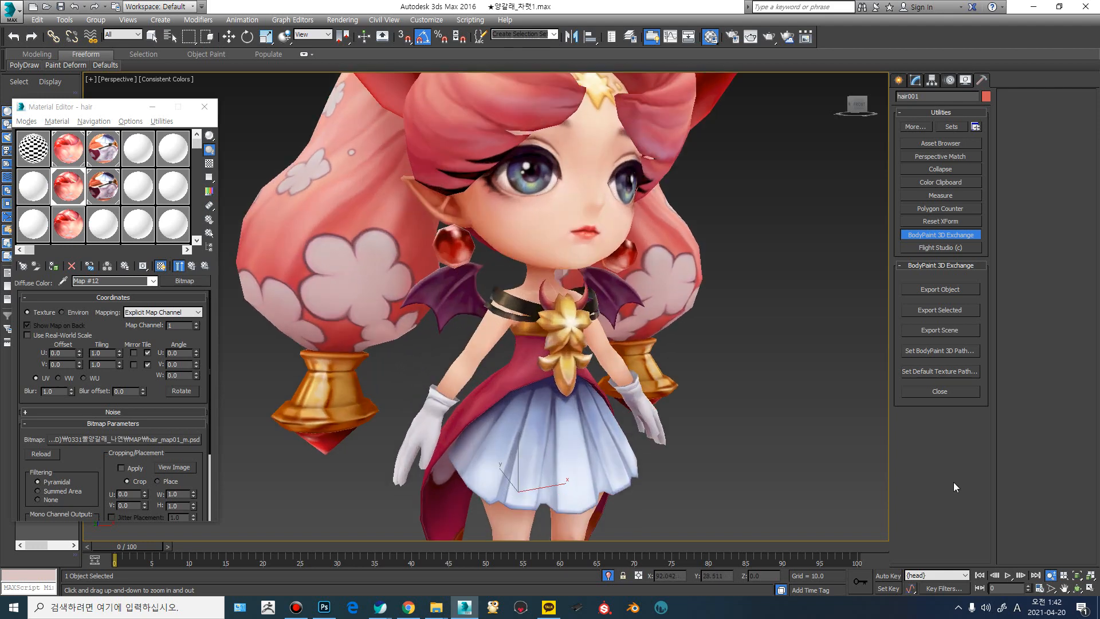
drag(704, 319, 698, 388)
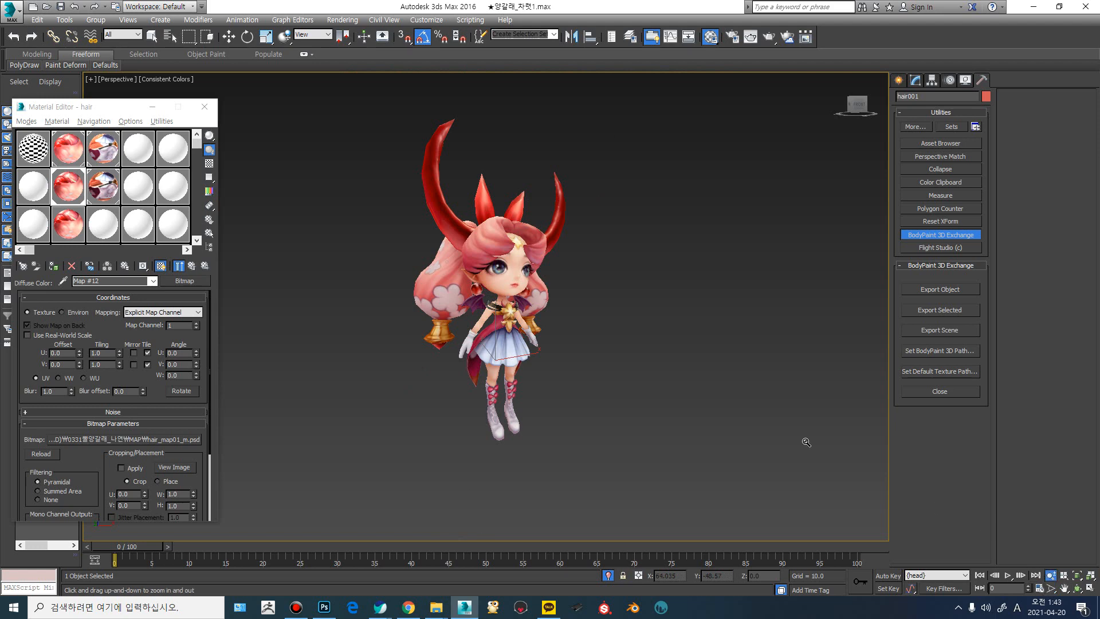
drag(507, 274, 515, 253)
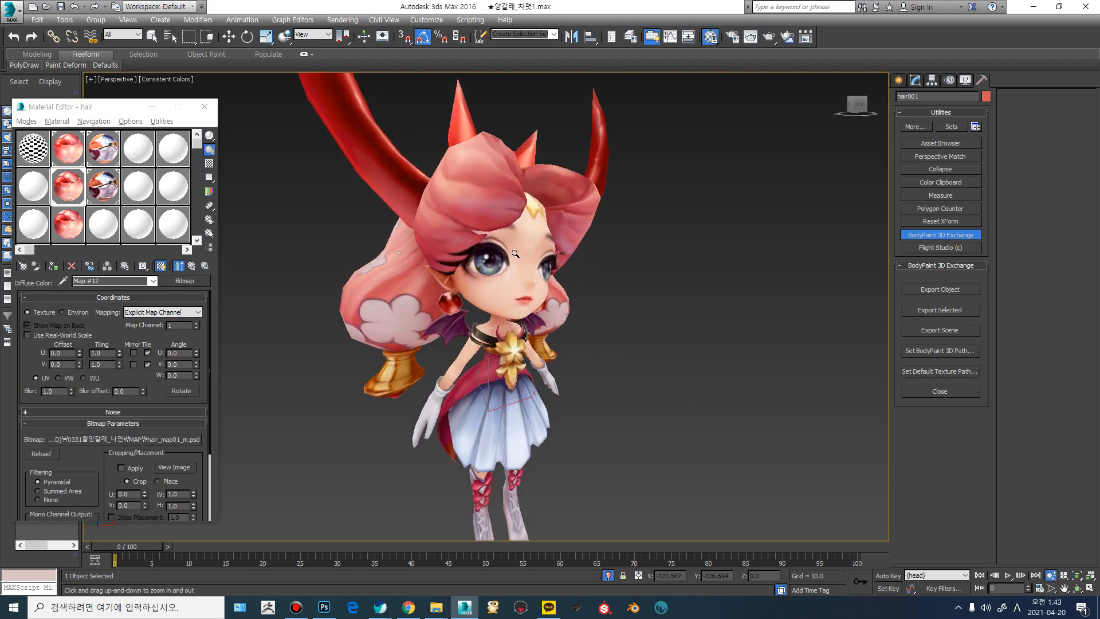
alt+middle_drag(525, 285, 467, 254)
alt+middle_drag(545, 308, 581, 297)
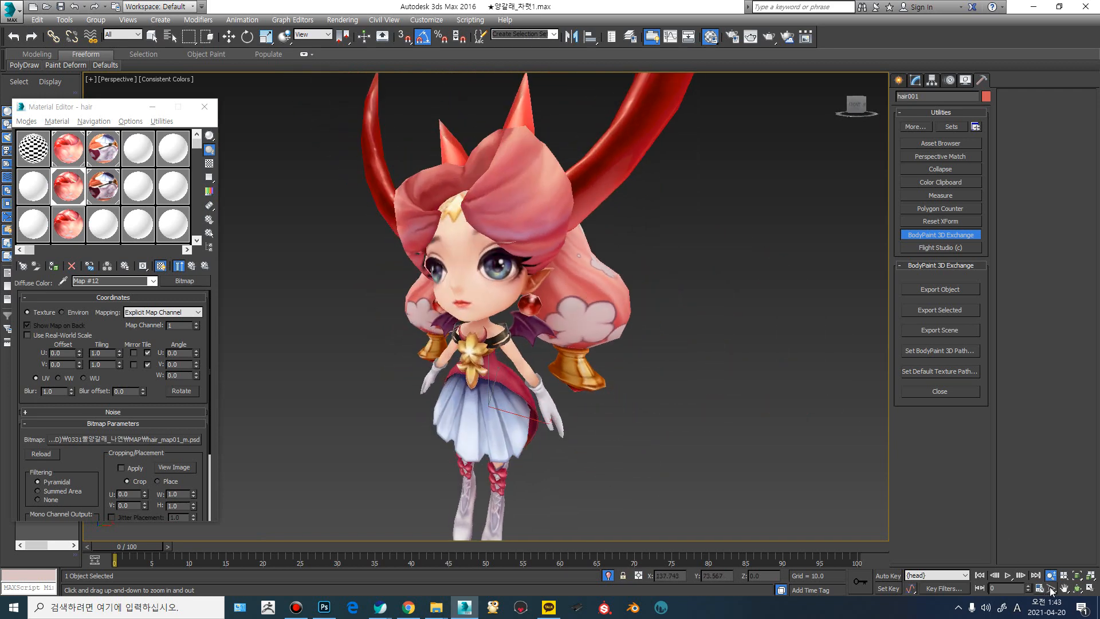
- Undo the viewport view changes back to the distant view of the character
key(shift+z)
key(shift+z)
key(shift+z)
key(shift+z)
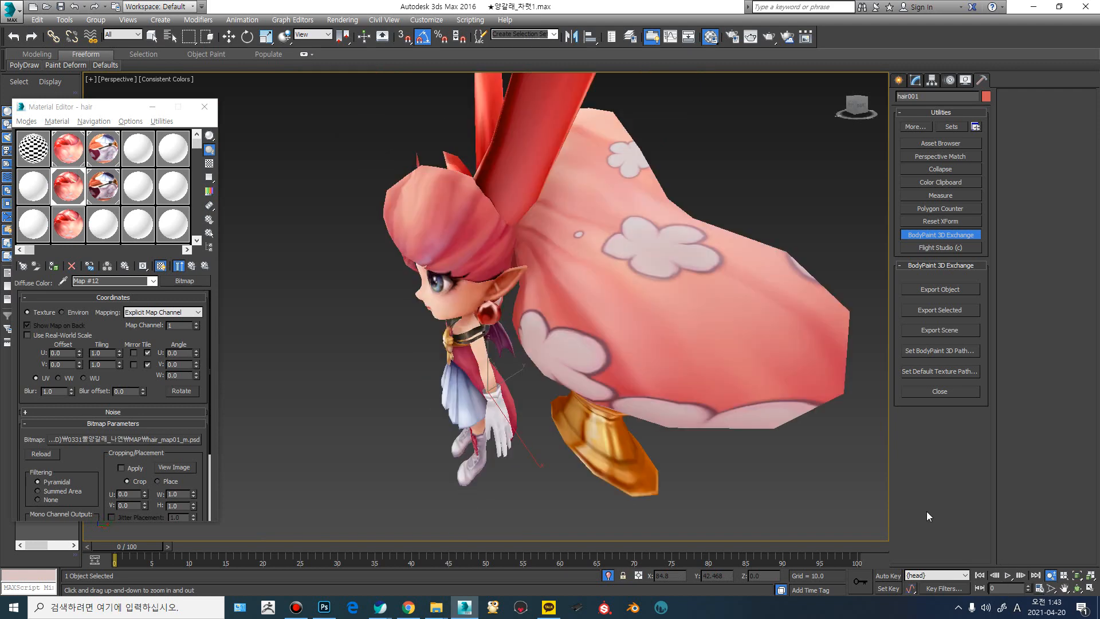
key(shift+z)
key(shift+z)
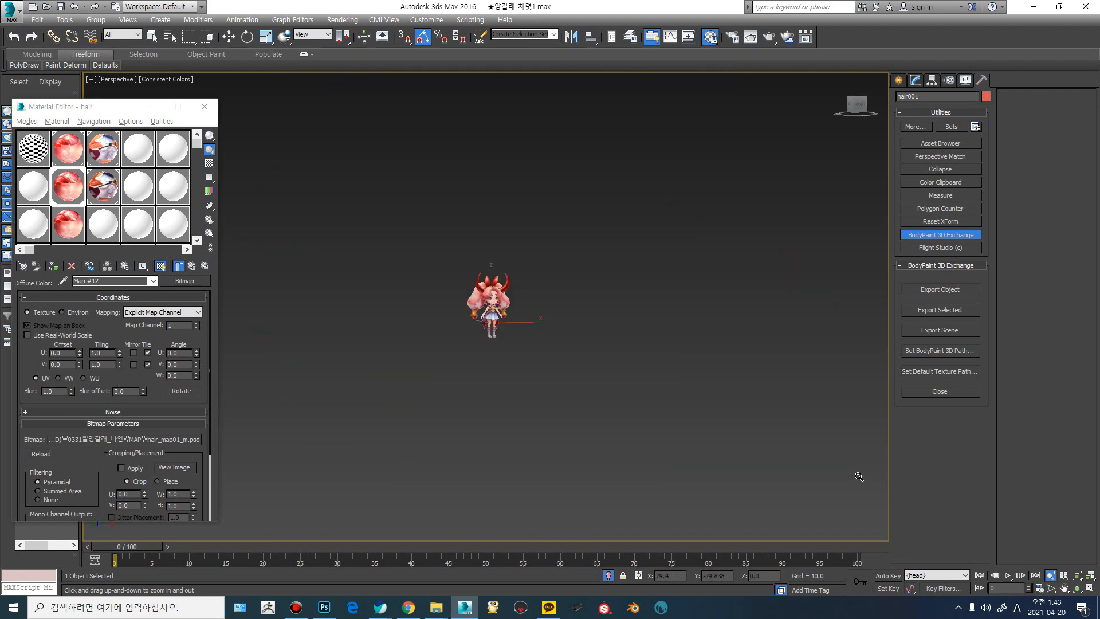
- Examine the character in the Perspective viewport, from an eye close-up to the full body seen from the front
drag(526, 326, 469, 244)
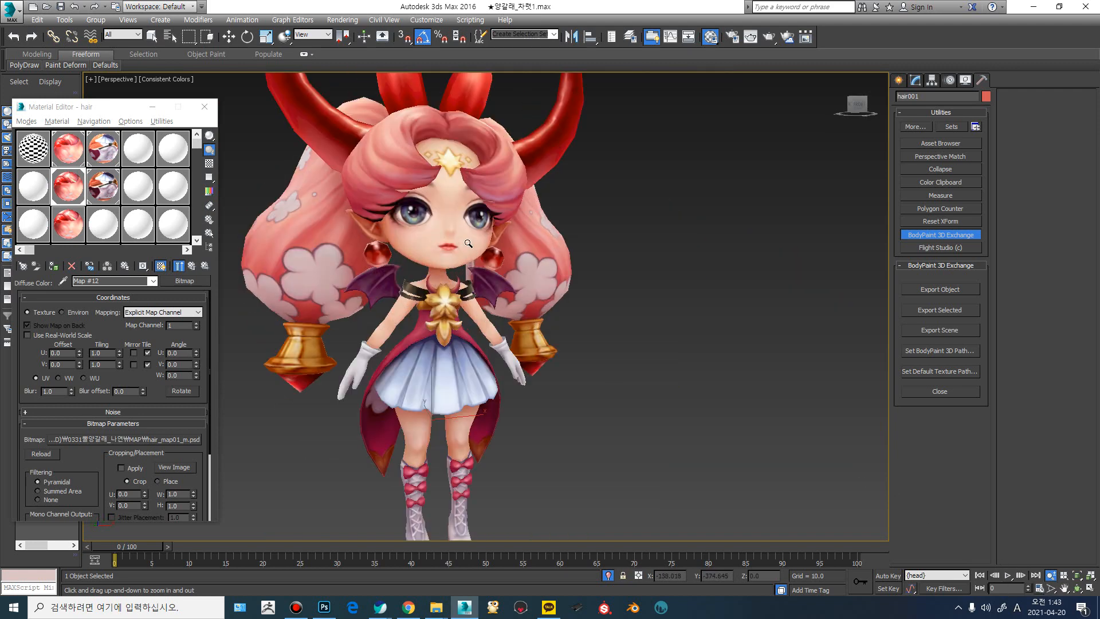
alt+middle_drag(564, 280, 618, 371)
drag(546, 353, 573, 246)
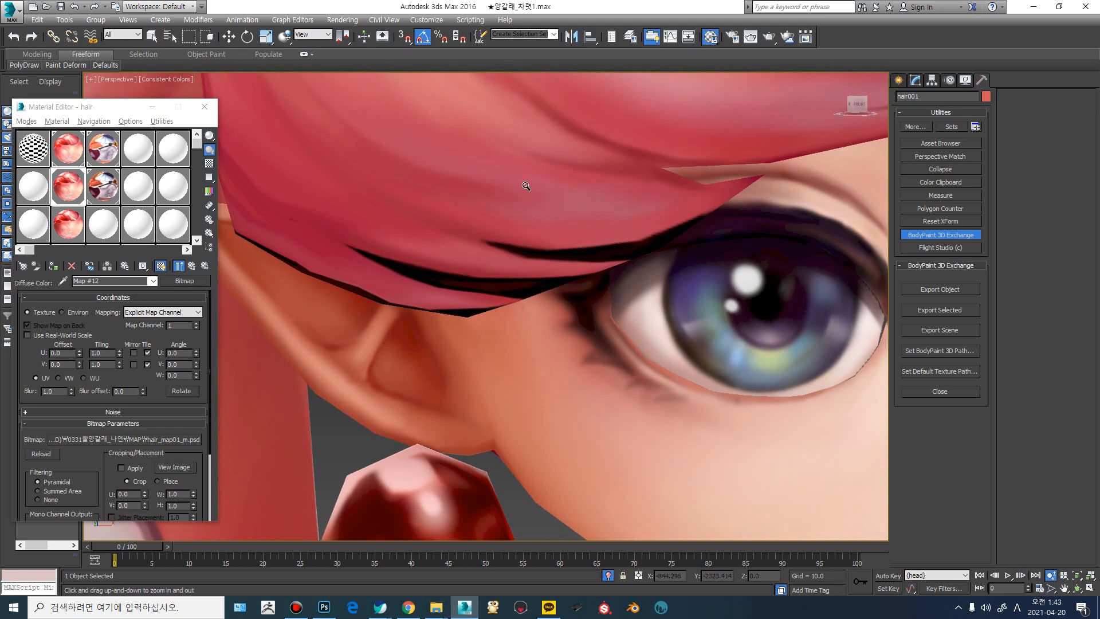
drag(524, 165, 561, 234)
middle_drag(561, 234, 541, 277)
drag(528, 237, 533, 270)
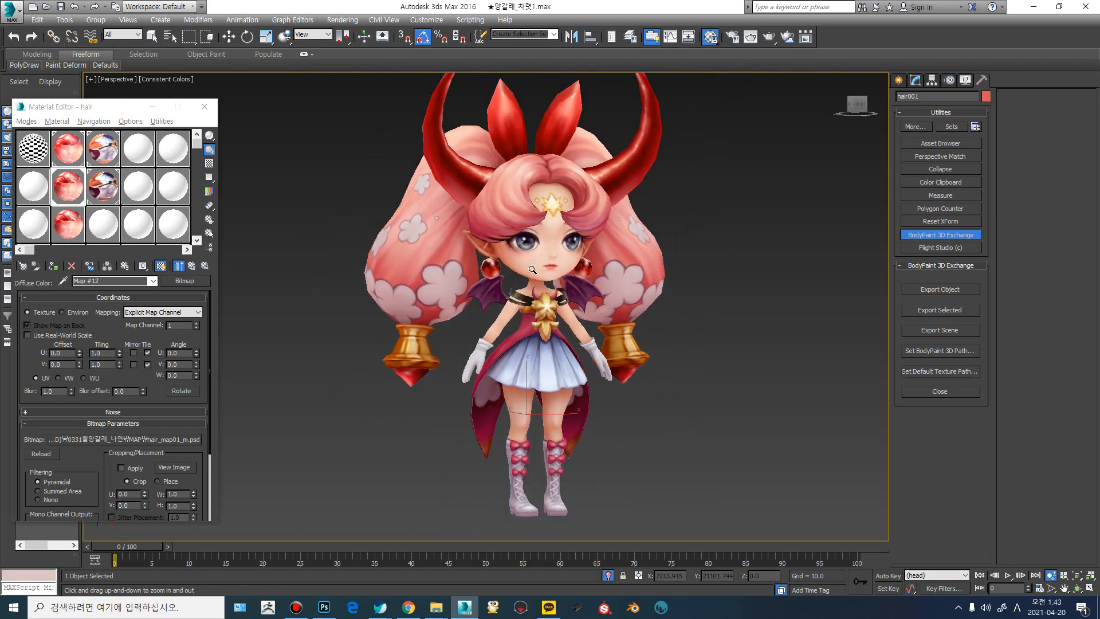
mouse_move(529, 254)
alt+middle_down()
mouse_move(559, 256)
mouse_move(514, 255)
alt+middle_up()
drag(514, 255, 494, 236)
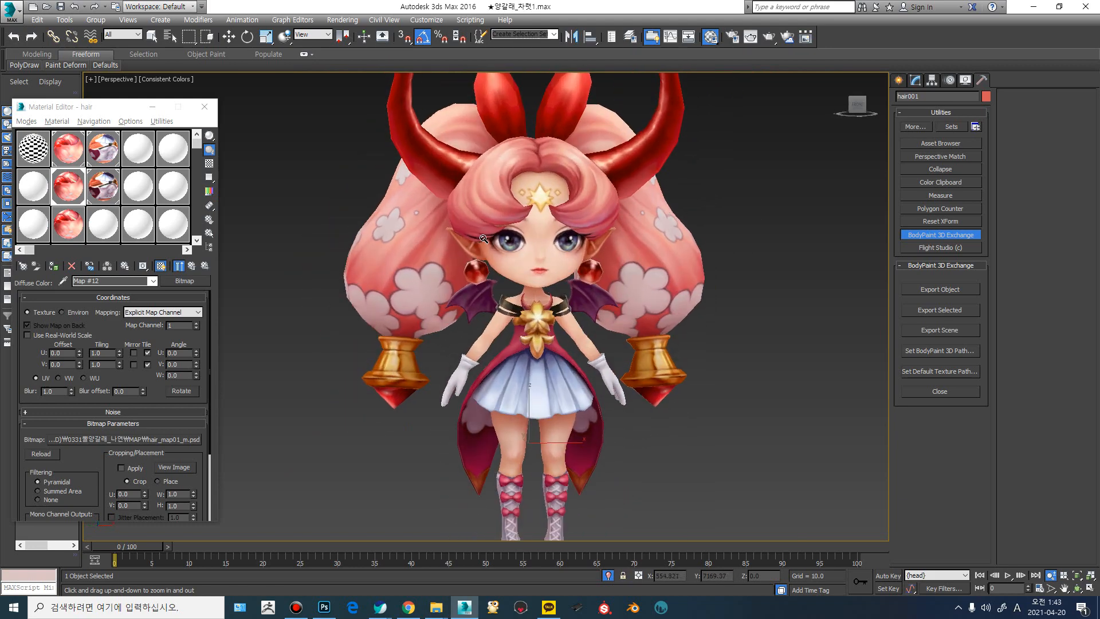
mouse_move(494, 236)
alt+middle_down()
mouse_move(530, 239)
mouse_move(489, 237)
alt+middle_up()
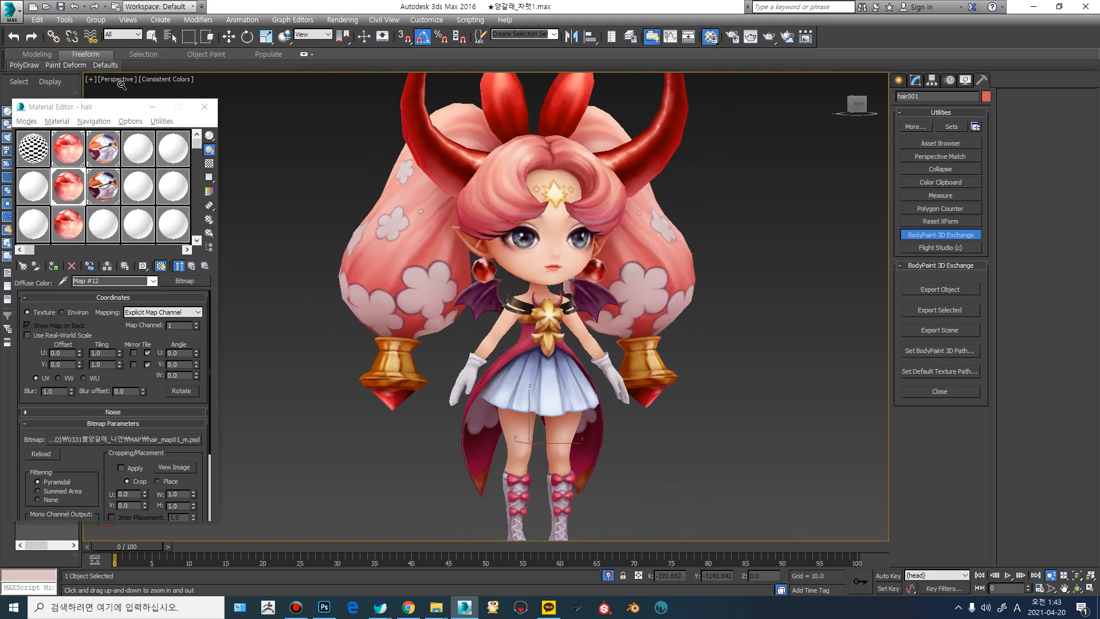
alt+middle_drag(540, 187, 565, 217)
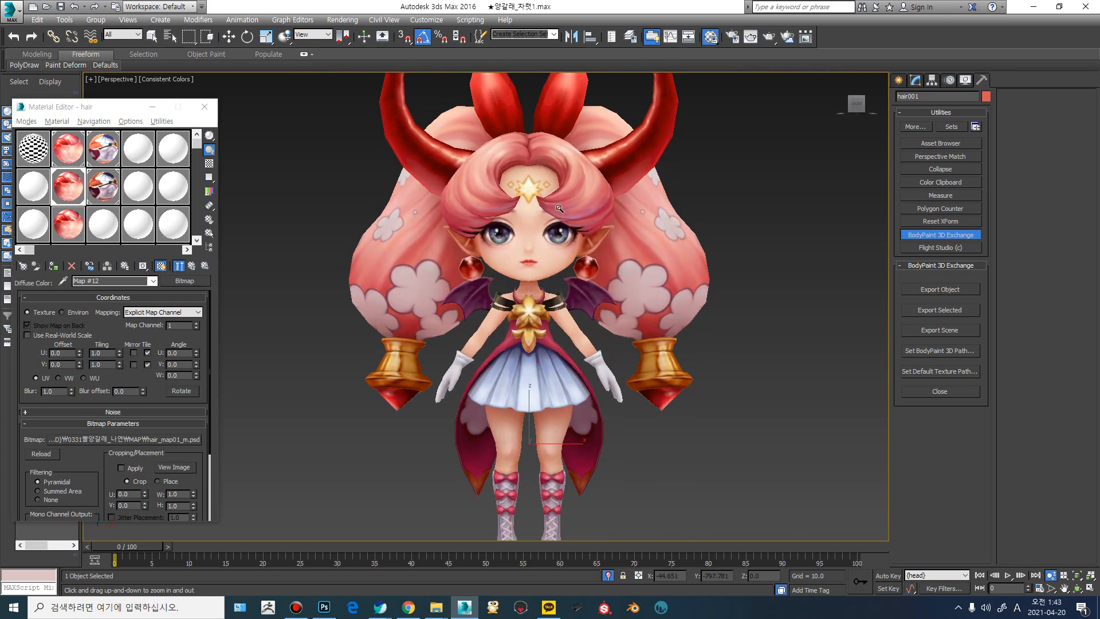
- Select both character objects with edged faces shown and export the selection to BodyPaint 3D
key(F4)
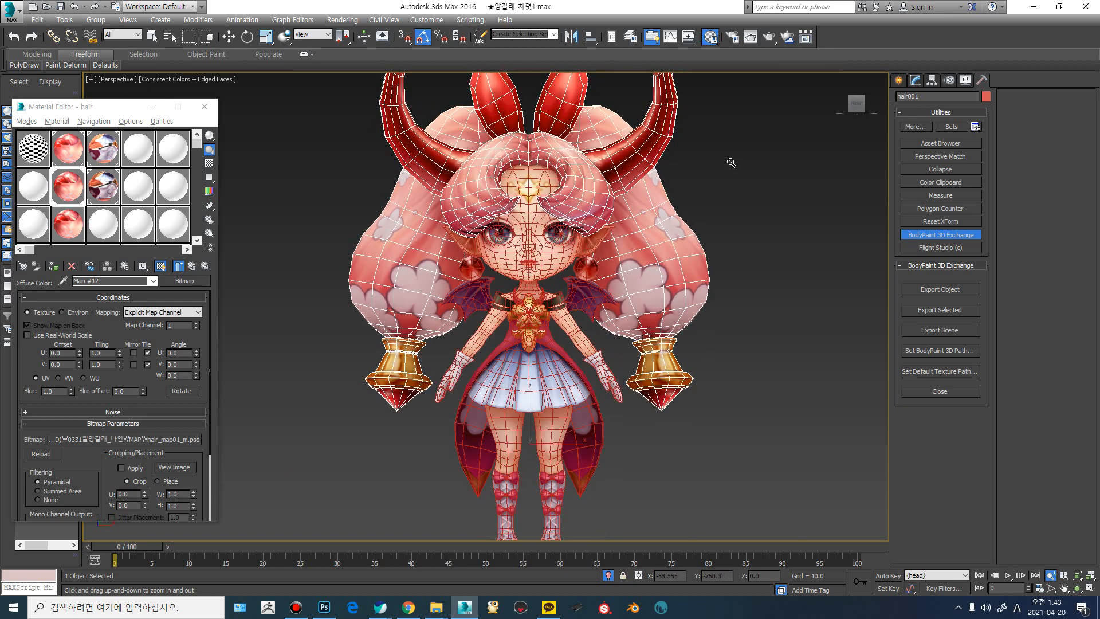
key(w)
drag(380, 349, 325, 426)
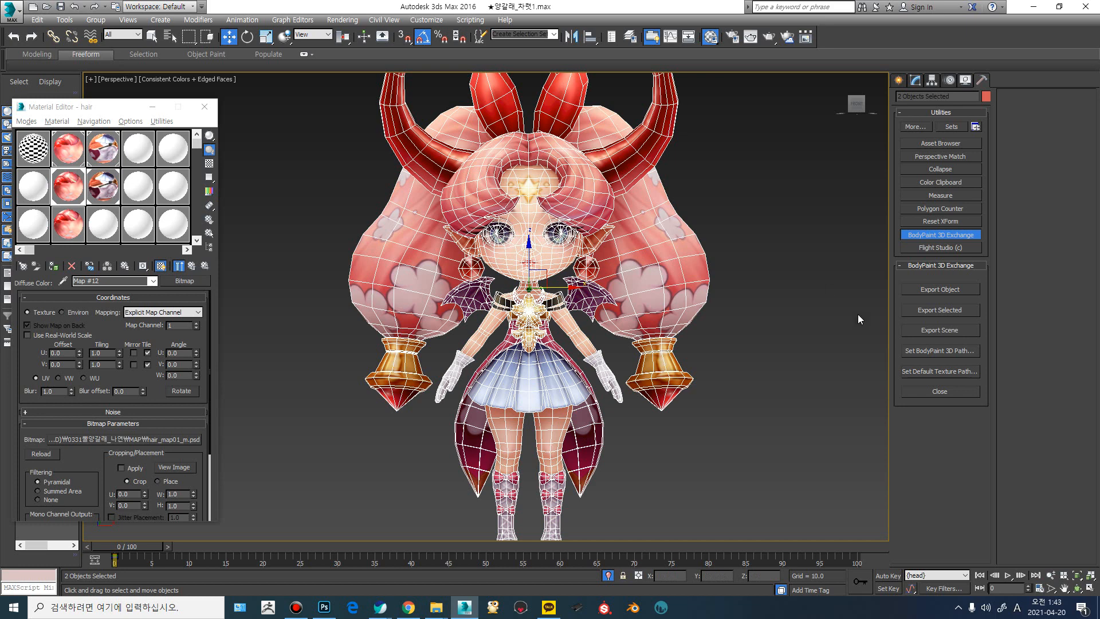
click(929, 311)
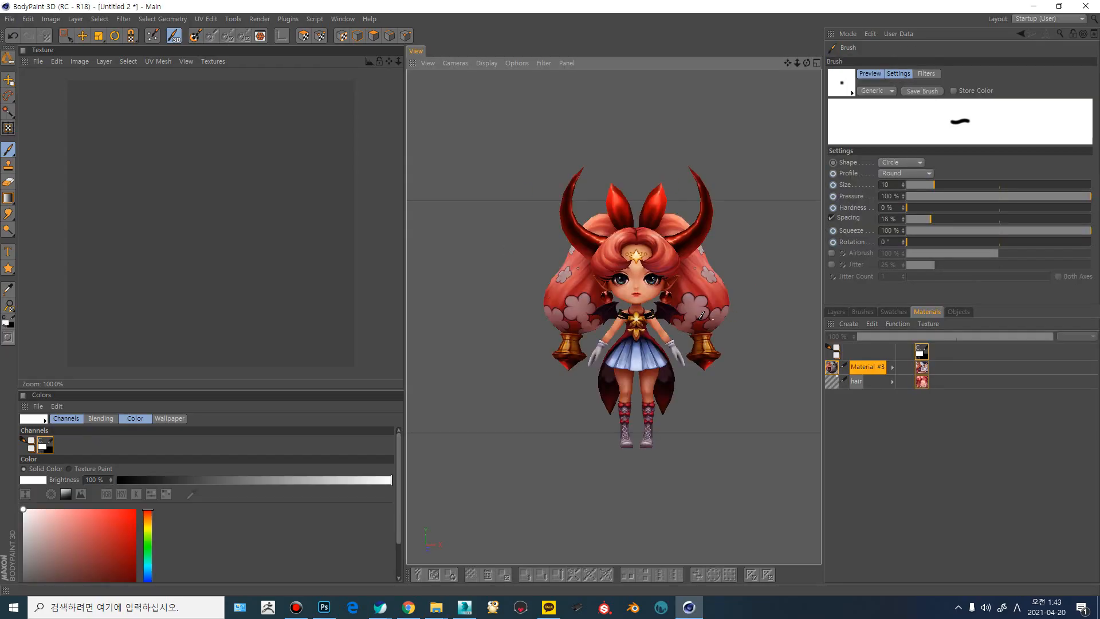
- Compare the character in 3ds Max with the exported model in BodyPaint 3D, viewed from the front at full-body size
key(alt+Tab)
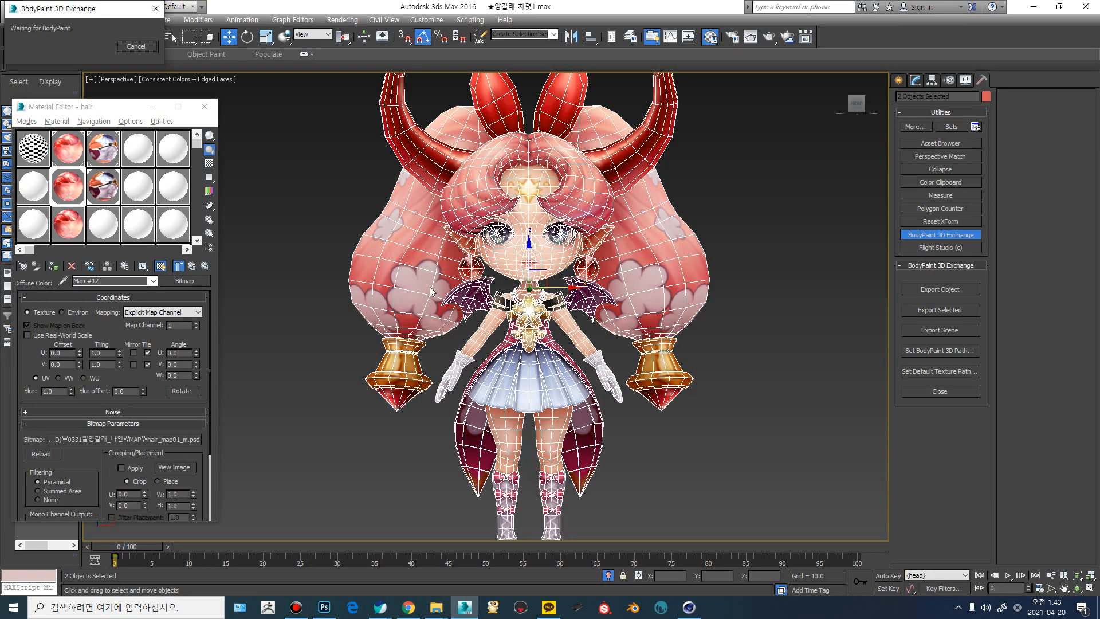
key(alt+Tab)
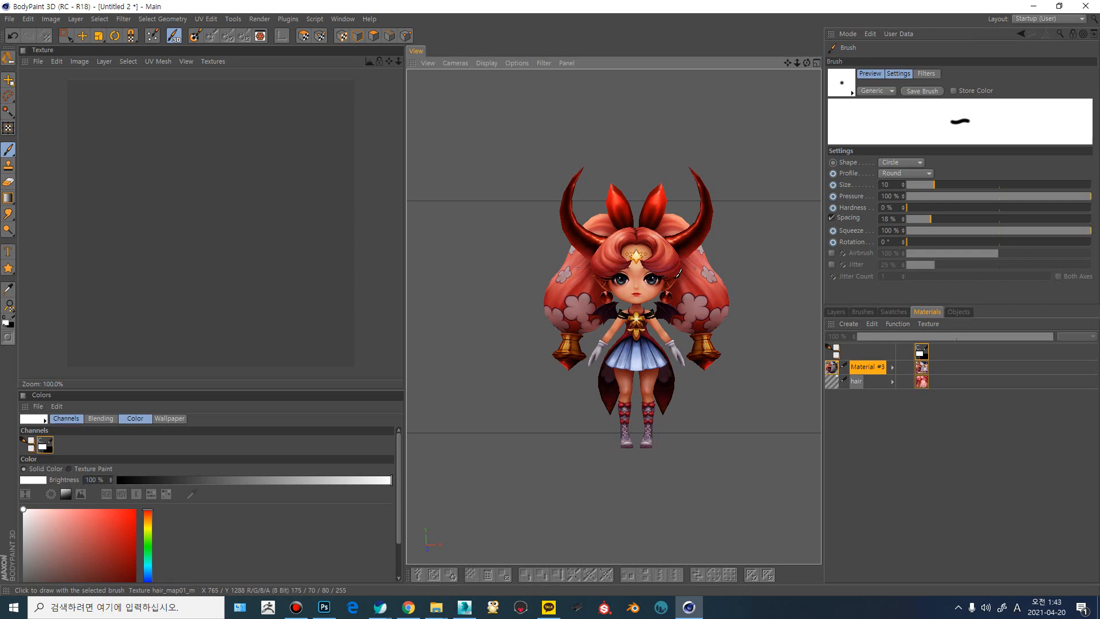
alt+drag(598, 259, 647, 239)
scroll(687, 263, up, 4)
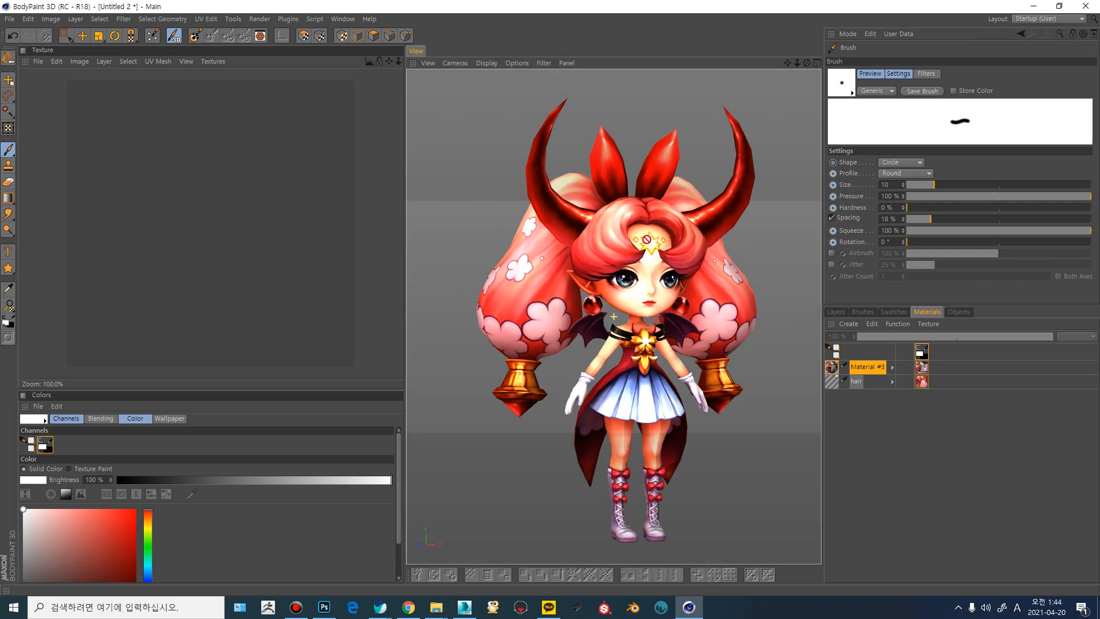
scroll(646, 239, down, 1)
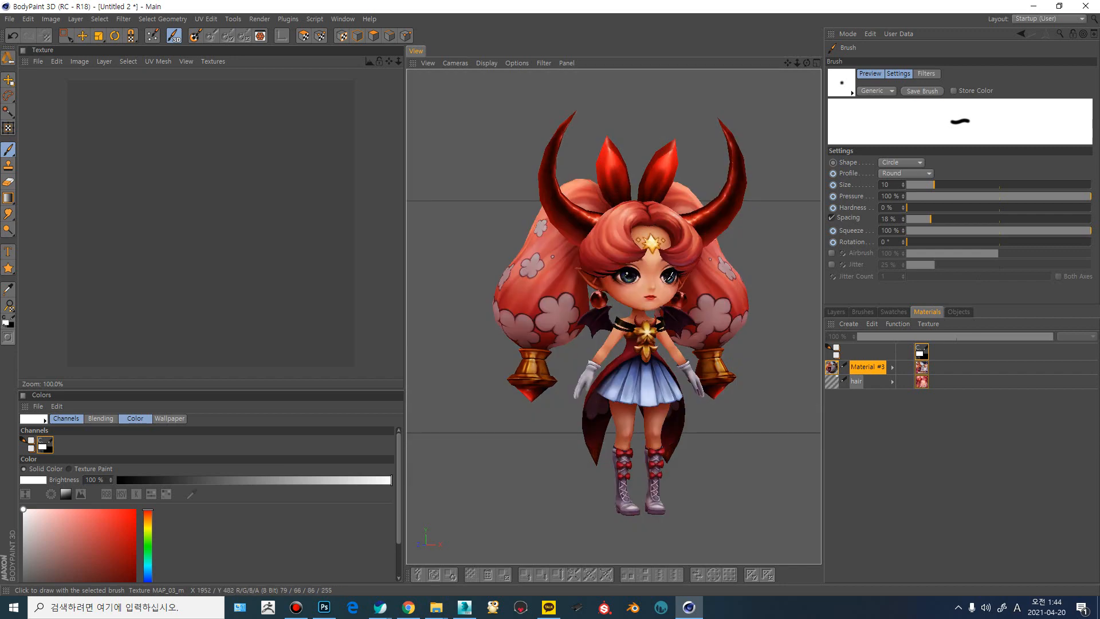
scroll(668, 277, up, 1)
scroll(674, 281, up, 2)
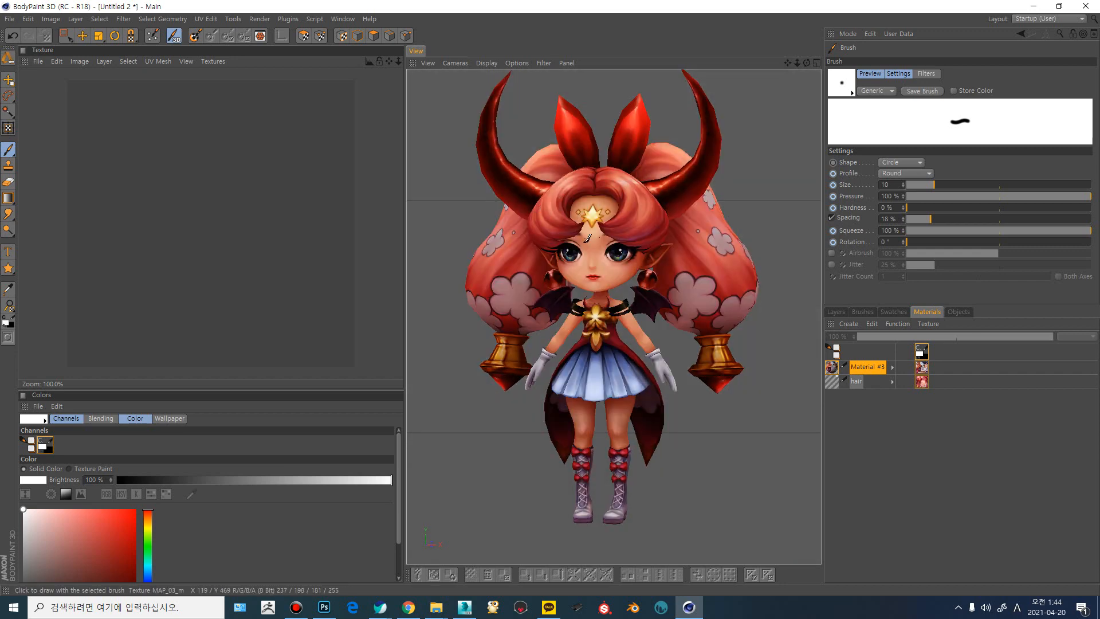
scroll(587, 246, up, 2)
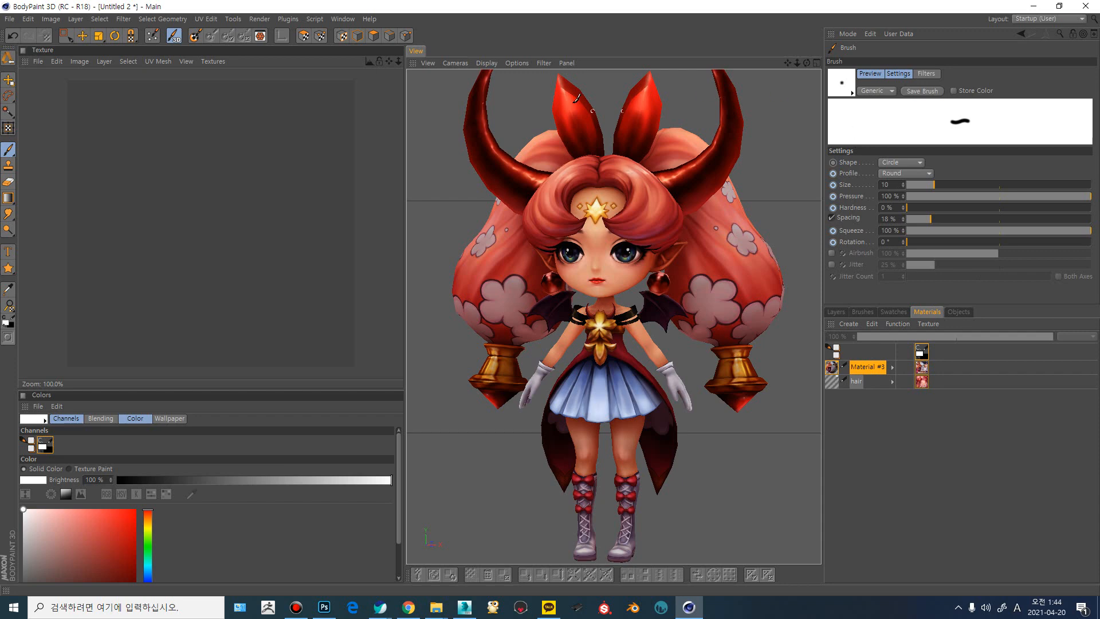
- Display the character with Constant Shading and turn off Linear Workflow in the project settings
click(490, 63)
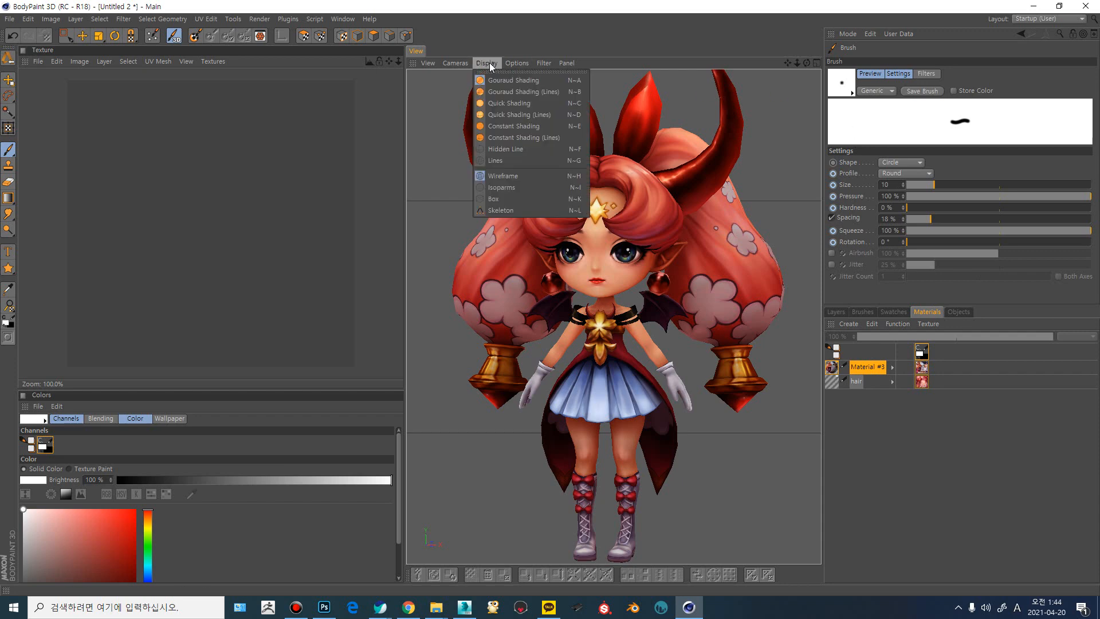
click(506, 125)
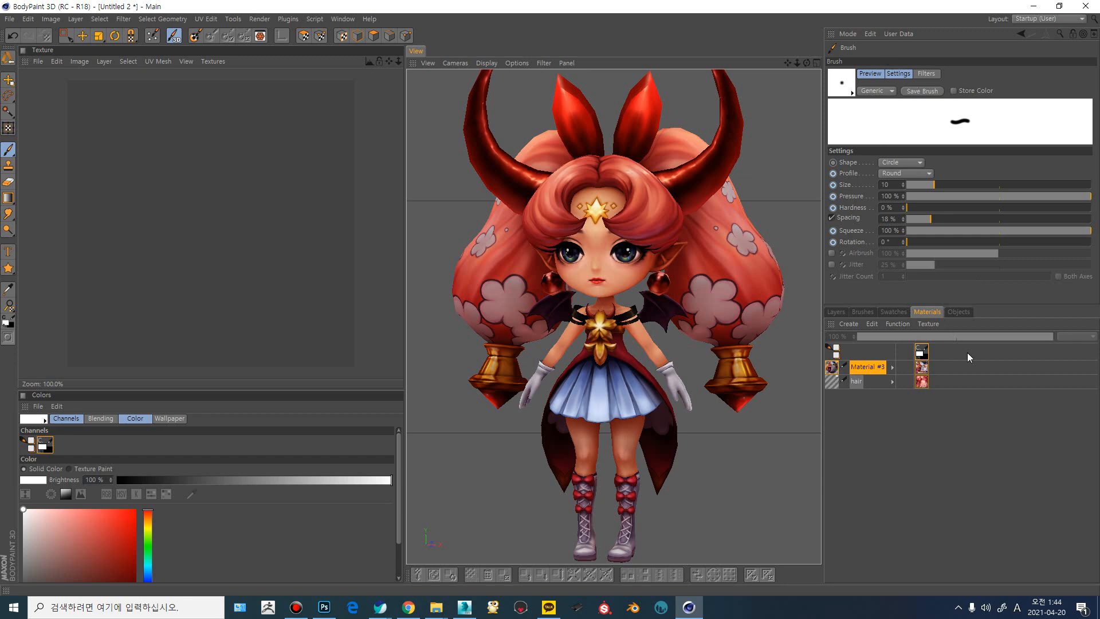
click(957, 313)
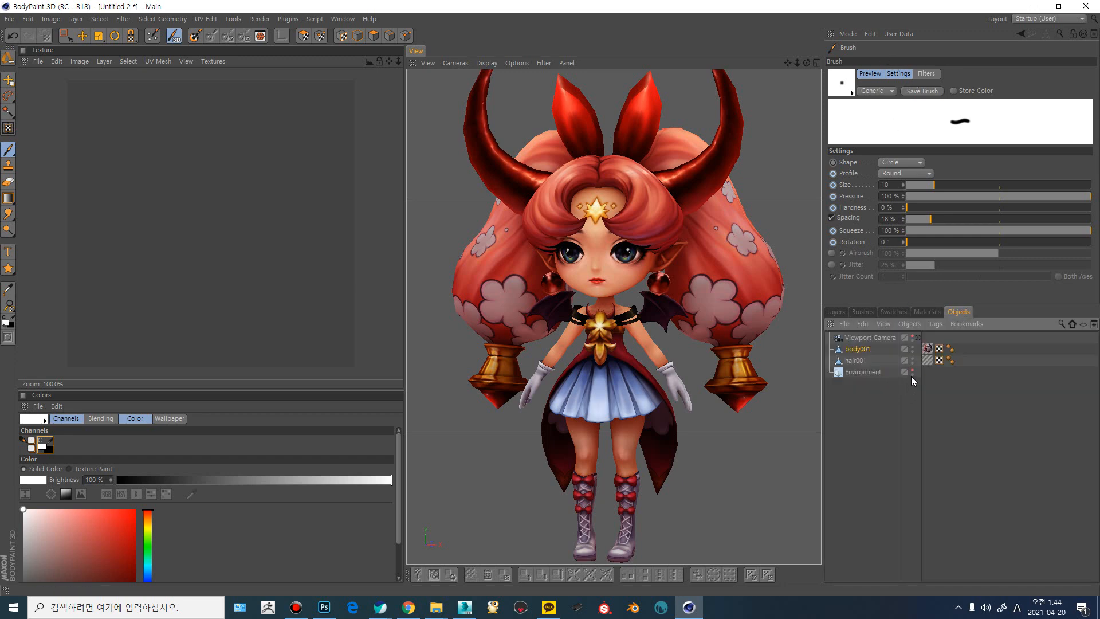
mouse_move(696, 365)
alt+mouse_down()
mouse_move(721, 363)
mouse_move(682, 361)
mouse_move(719, 363)
mouse_move(705, 363)
alt+mouse_up()
click(850, 34)
click(865, 86)
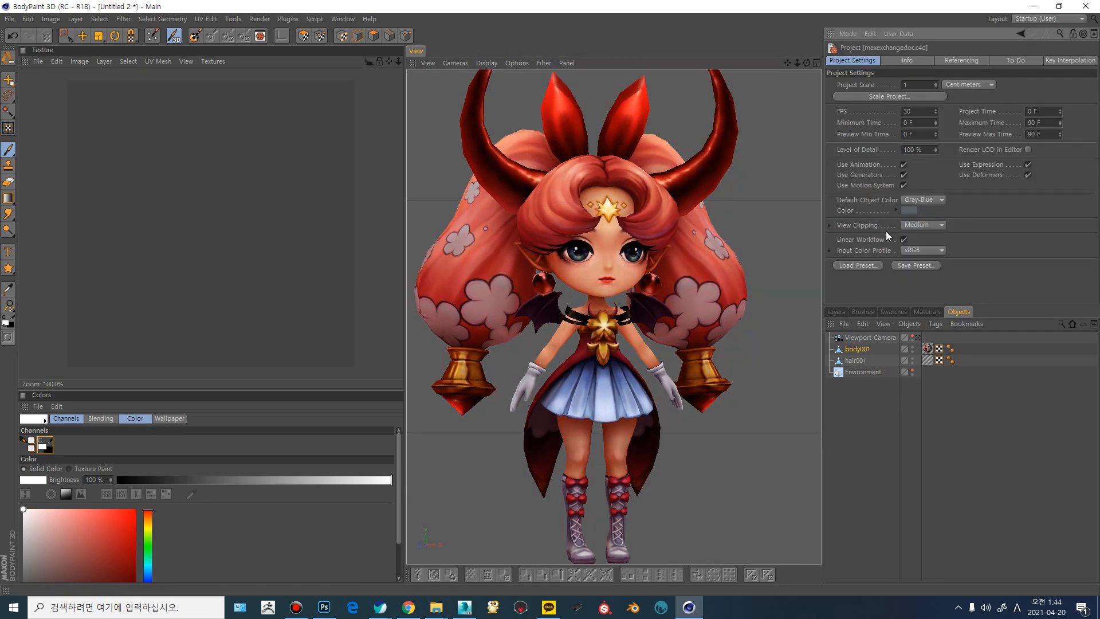
click(903, 240)
- Show the MAP_03_m.psd texture in the texture view together with its list of layers
click(217, 62)
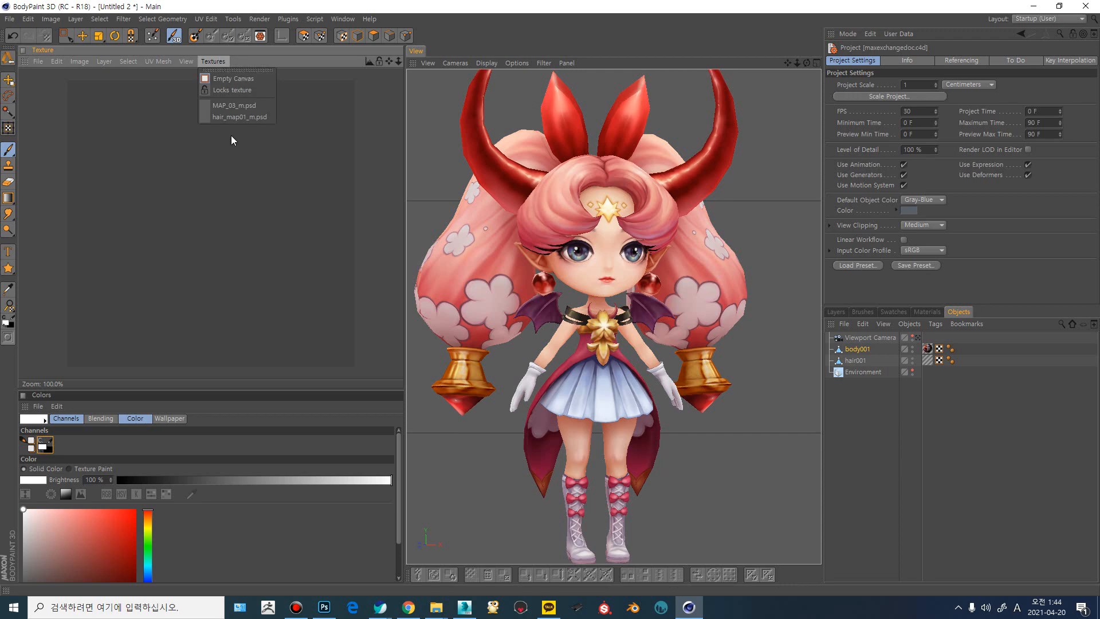
click(239, 108)
alt+drag(723, 337, 709, 335)
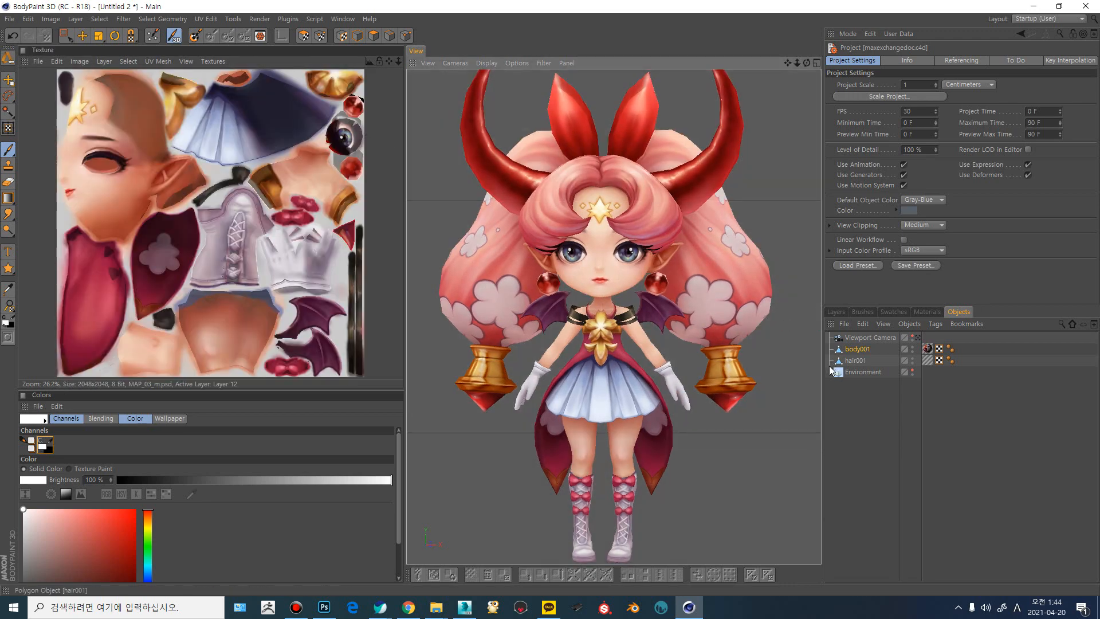
click(834, 311)
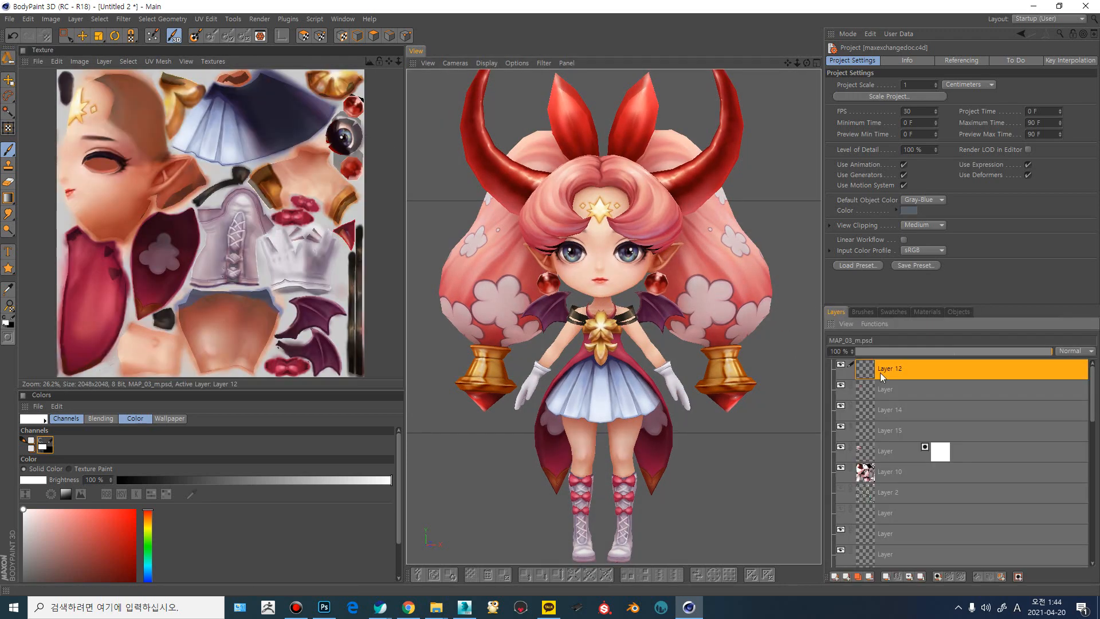
- Add a new layer on top of hair_map01_m.psd and another on top of MAP_03_m.psd
click(223, 63)
click(226, 118)
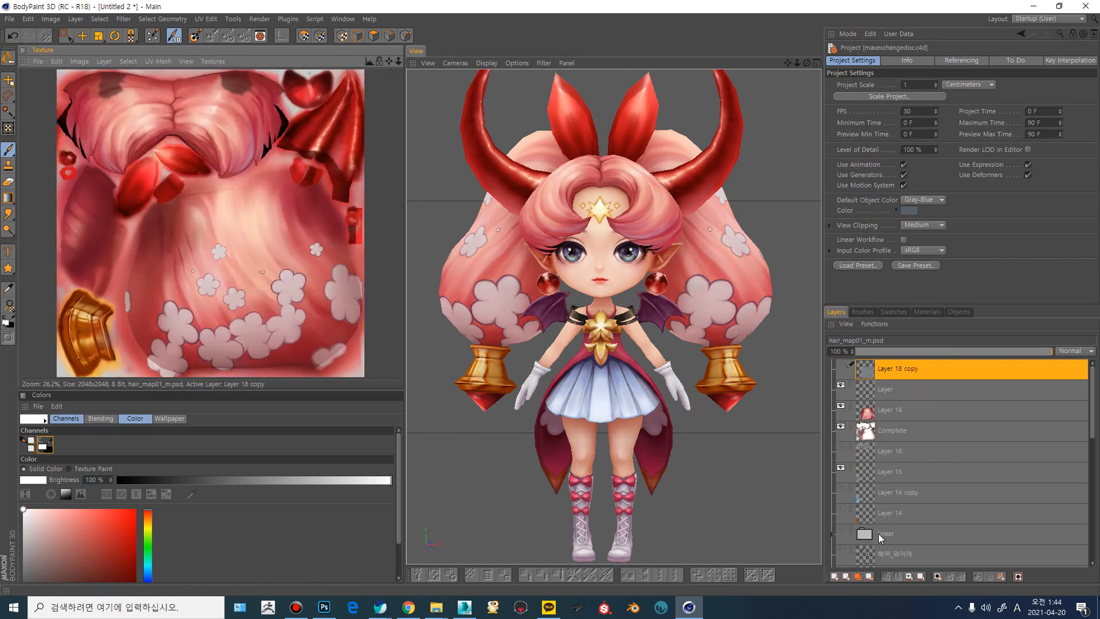
click(835, 577)
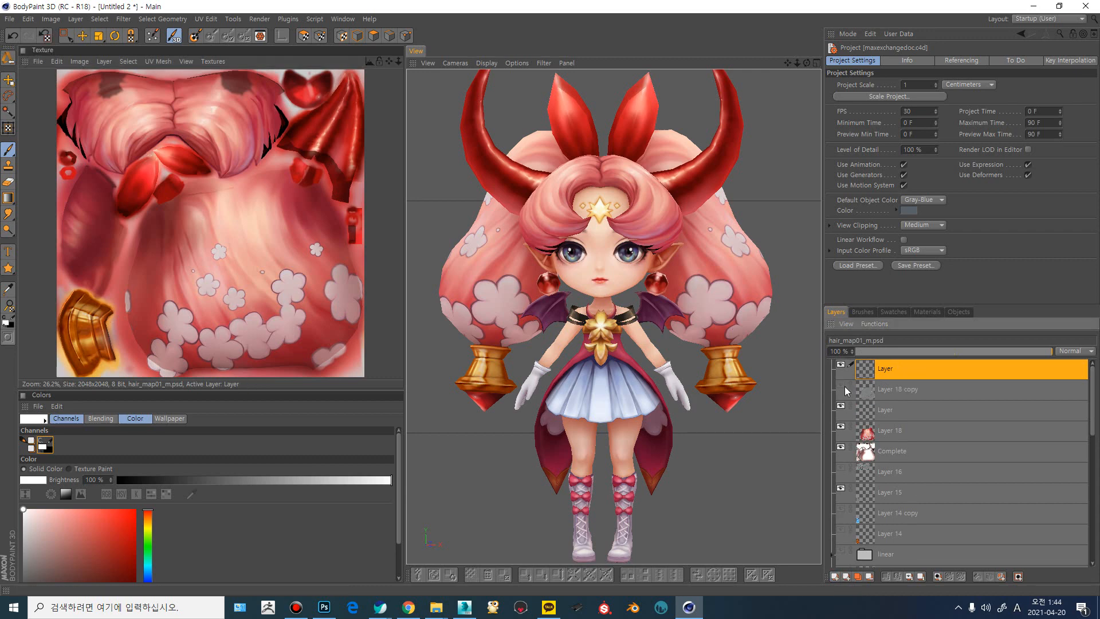
click(213, 61)
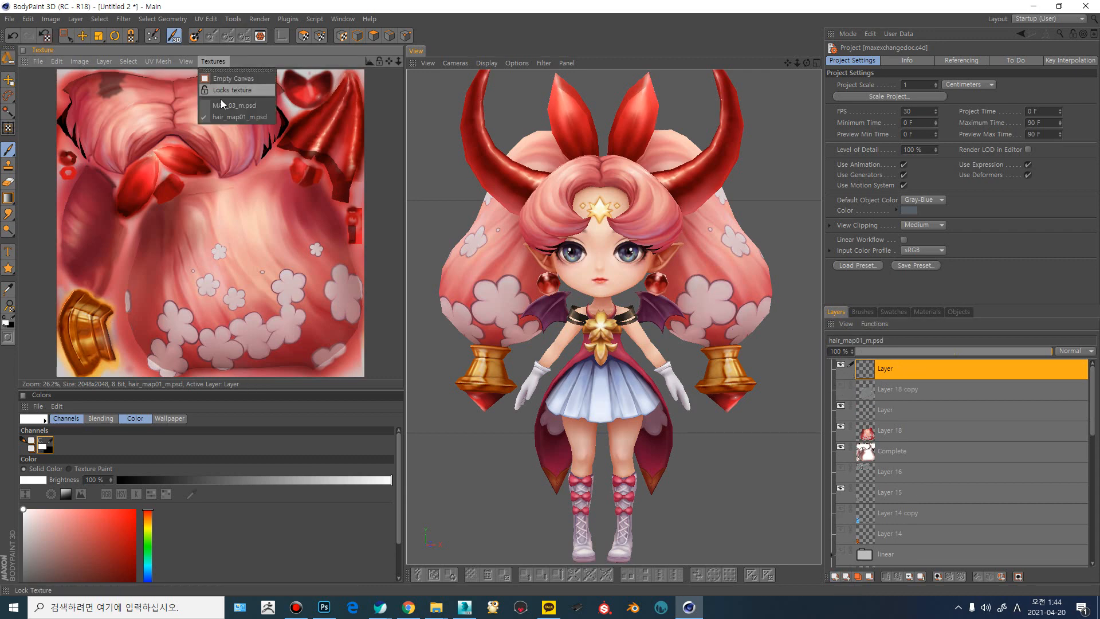
click(224, 106)
click(834, 576)
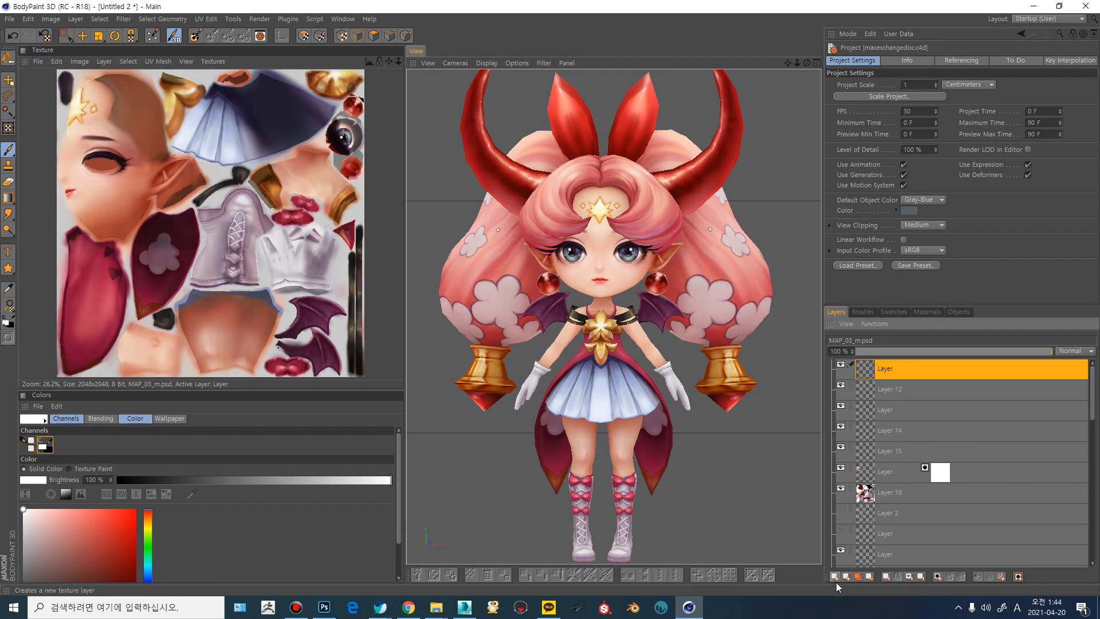
- Enable the Pen Pressure effector for the Brush's pressure setting and for the Eraser
mouse_move(590, 196)
alt+mouse_down()
mouse_move(600, 195)
mouse_move(573, 189)
alt+mouse_up()
key(ctrl+z)
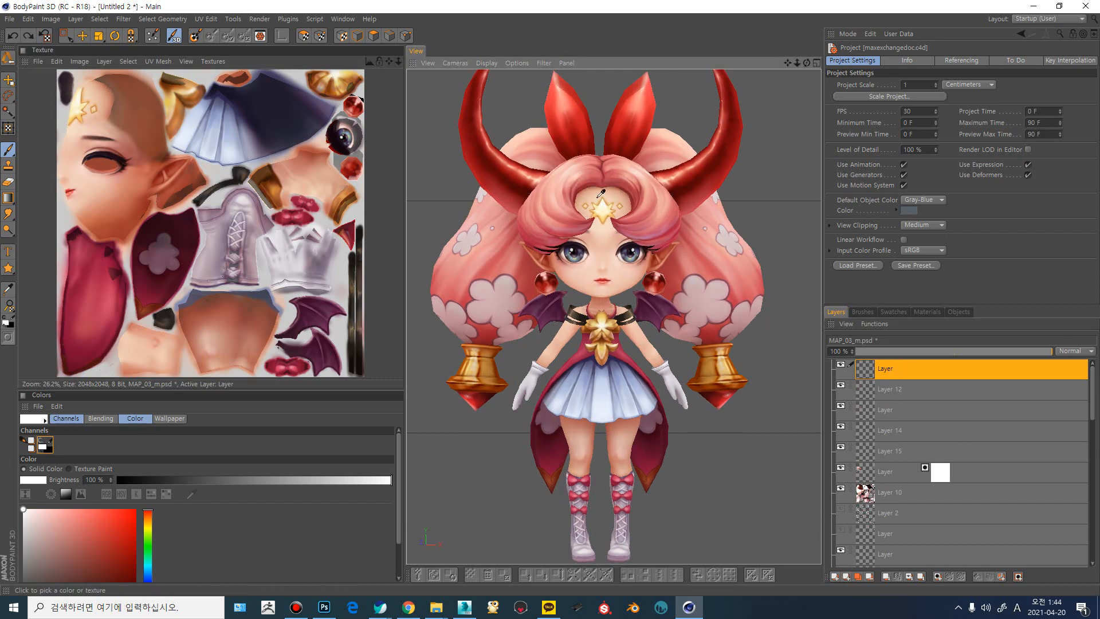
key(b)
click(851, 195)
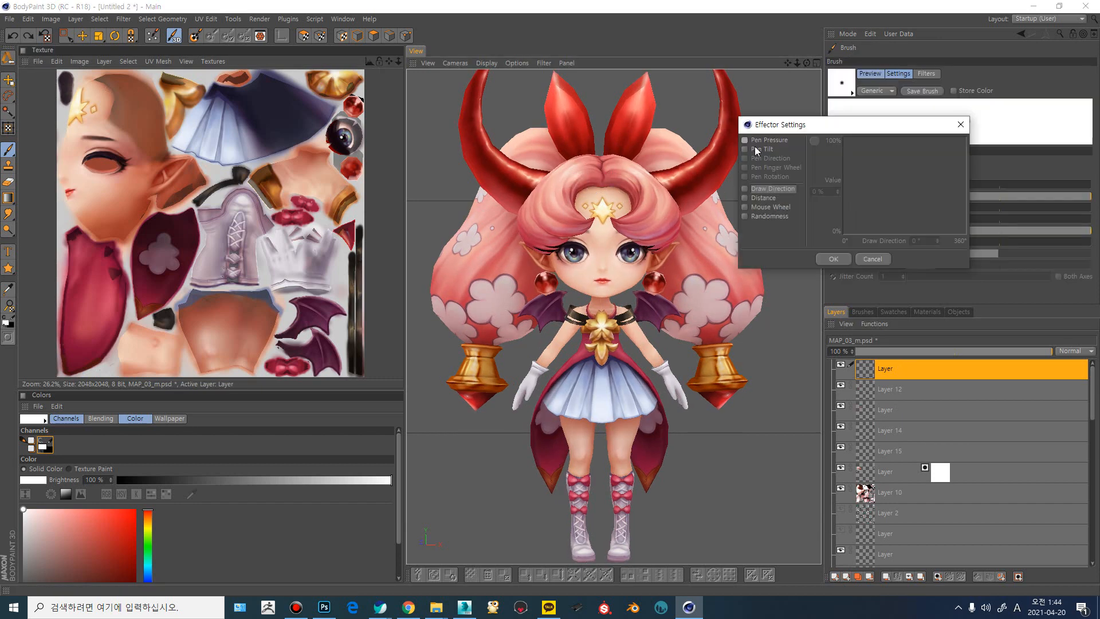
click(744, 139)
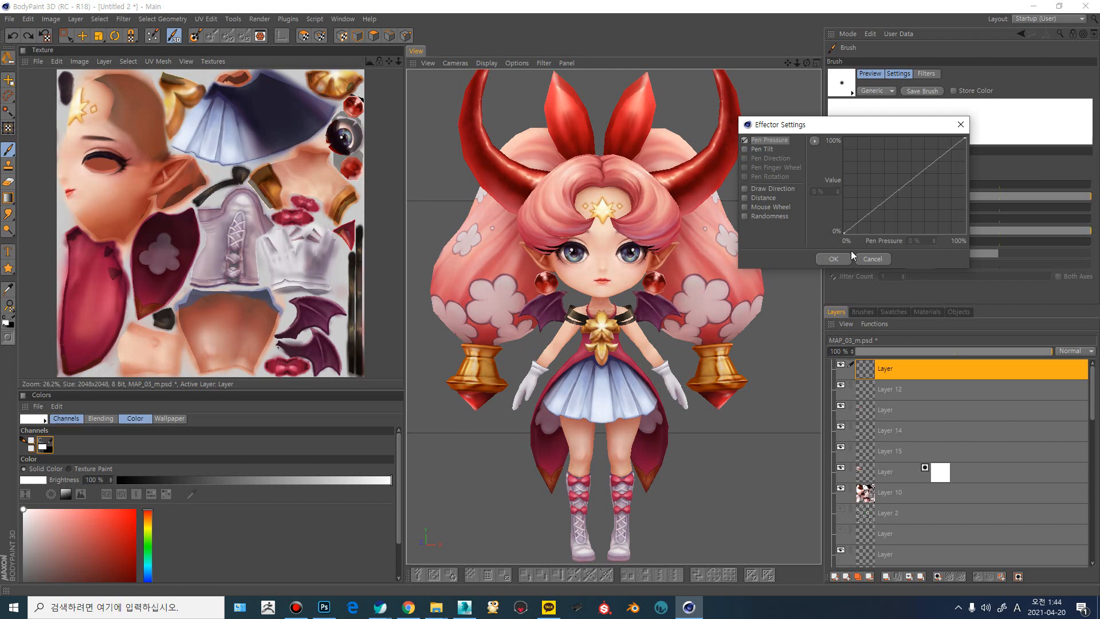
click(843, 256)
click(855, 207)
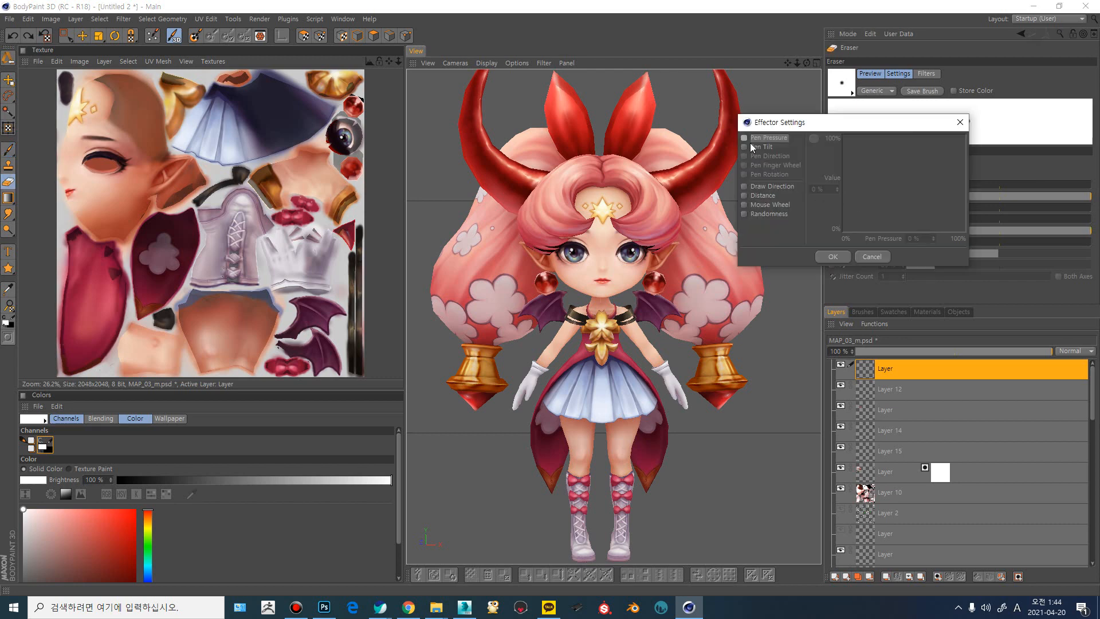
click(832, 256)
- Pick a grey-teal paint color from the character's eye and enlarge the brush to size 60
scroll(666, 293, up, 5)
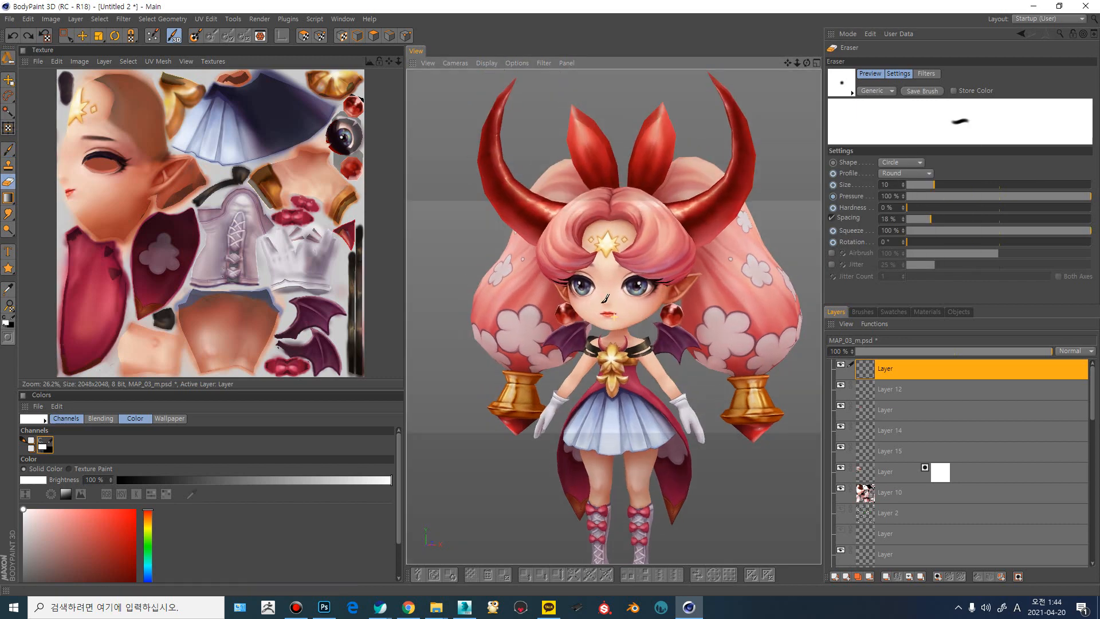
scroll(666, 293, up, 3)
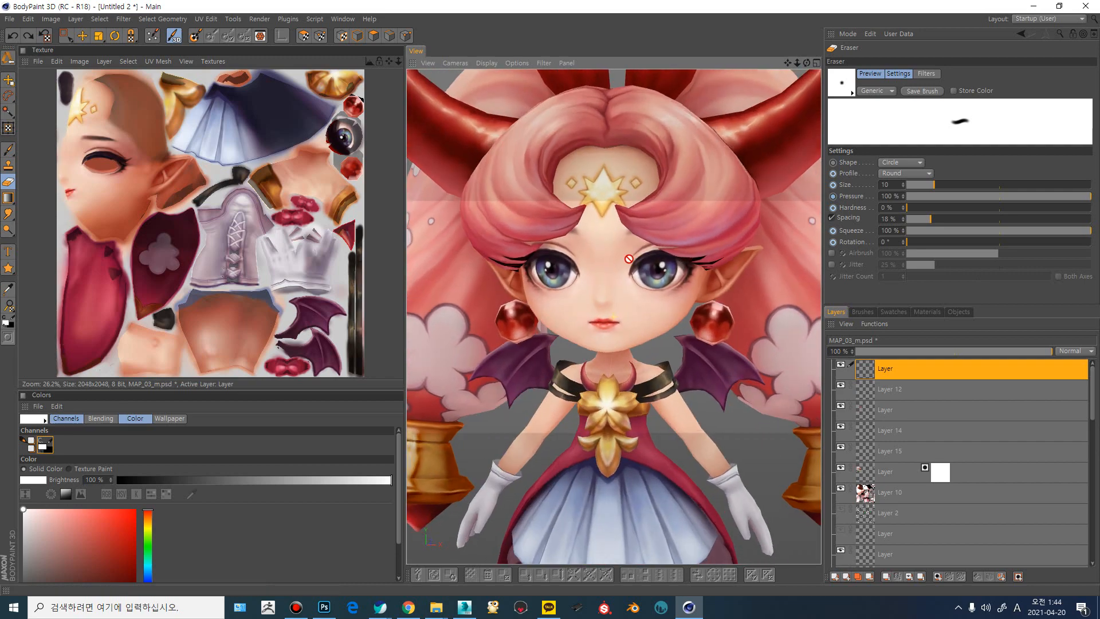
ctrl+click(671, 278)
alt+drag(658, 304, 601, 315)
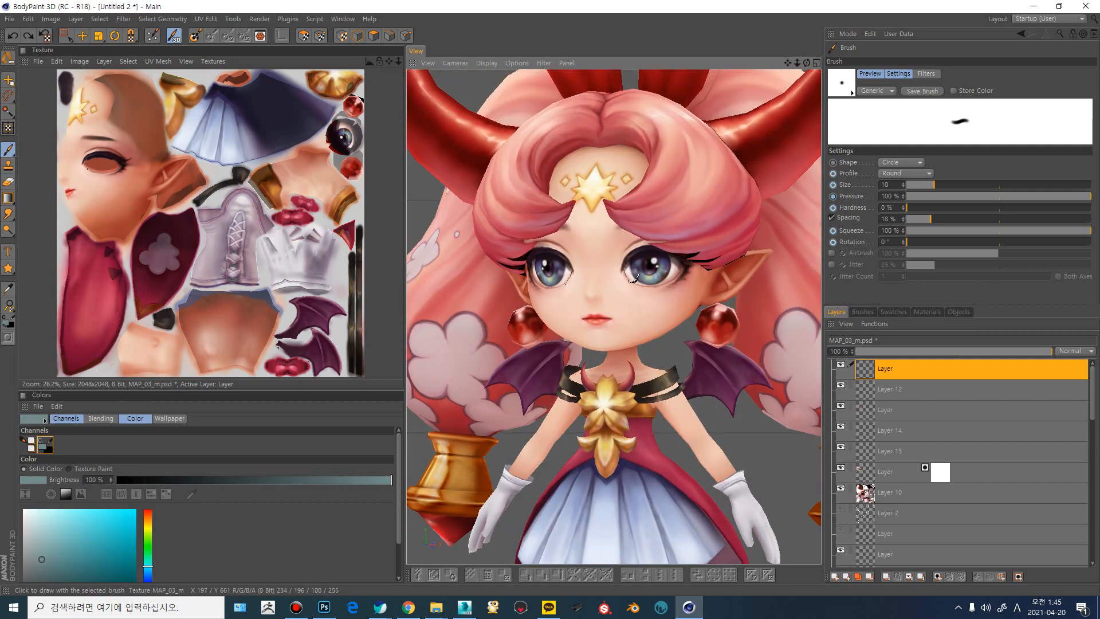
alt+right_drag(601, 315, 646, 318)
key(])
key(])
key(])
key(])
key(])
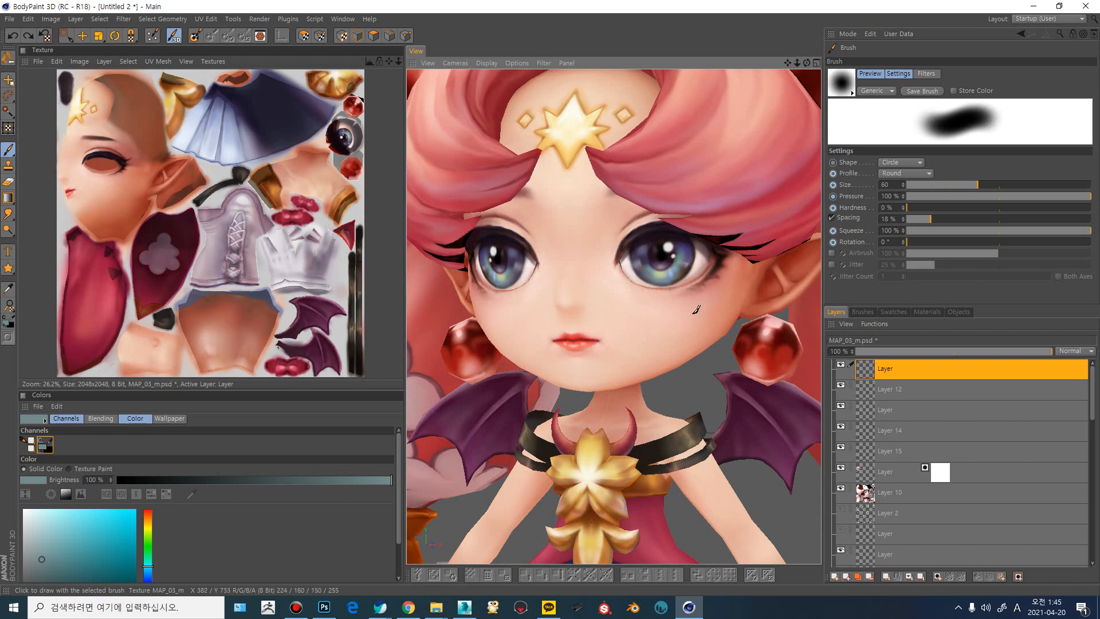
- Paint grey-teal across the cheek below the eye and enlarge the brush to size 100
key(ctrl+z)
mouse_move(695, 311)
mouse_down()
mouse_move(610, 345)
mouse_move(710, 303)
mouse_move(614, 357)
mouse_move(676, 313)
mouse_up()
key(])
key(])
key(])
key(])
key(ctrl+z)
- Paint the cheeks with dark purple sampled from the eye and add grey-teal strokes beside the nose
ctrl+click(691, 254)
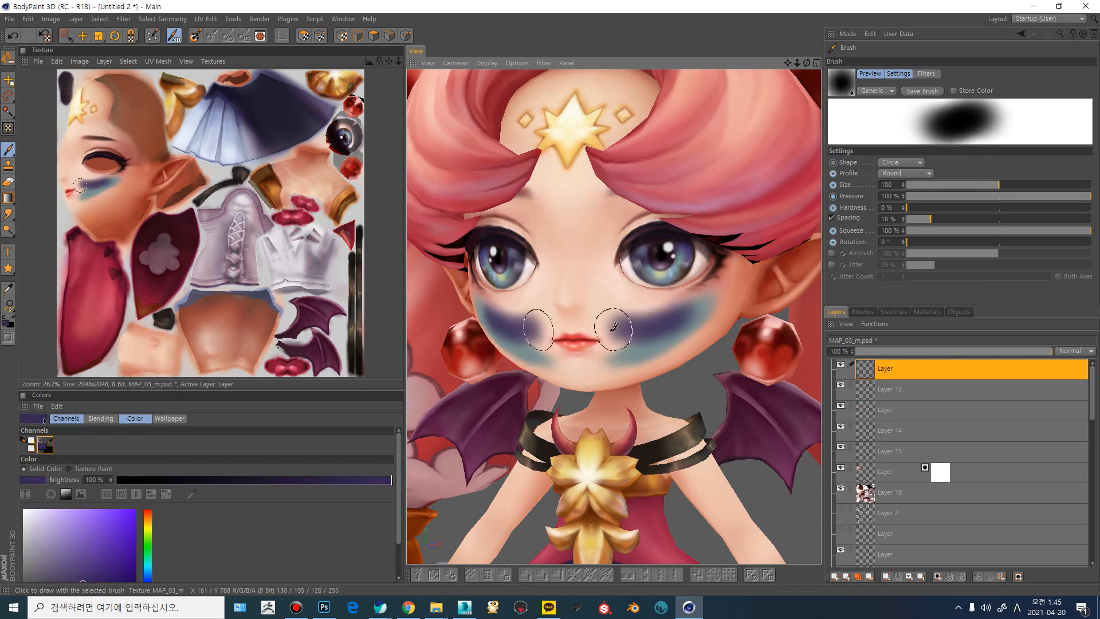
drag(615, 328, 689, 319)
ctrl+click(682, 262)
mouse_move(614, 290)
mouse_down()
mouse_move(634, 338)
mouse_move(610, 292)
mouse_up()
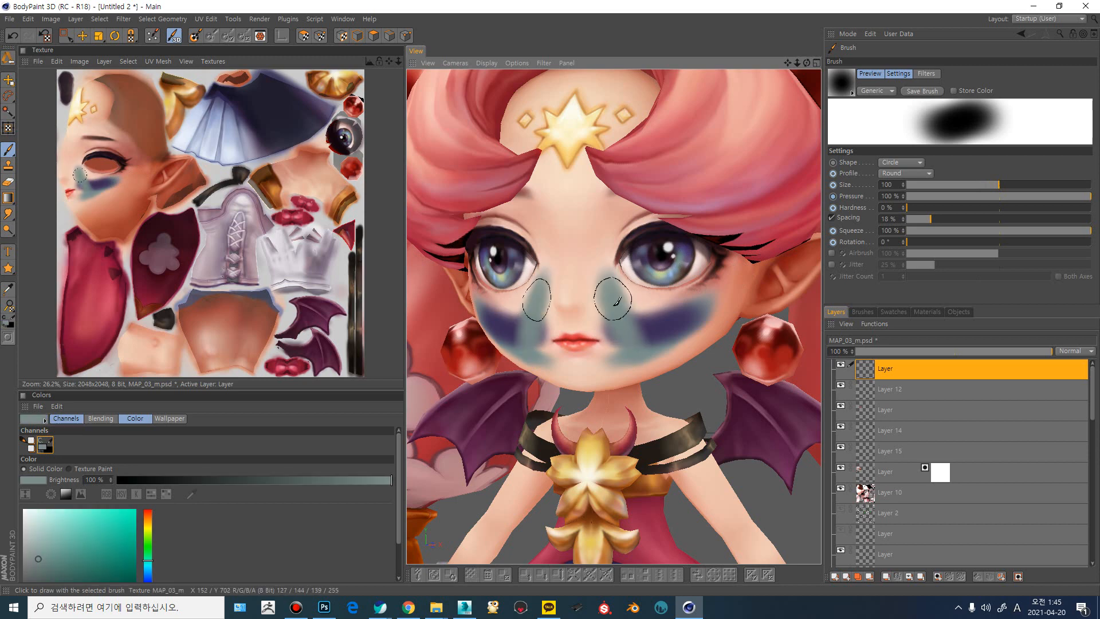
ctrl+click(618, 268)
key(ctrl+z)
- Paint grey-teal over the brows, then dark purple between the brows and down beside the nose
mouse_move(598, 228)
mouse_down()
mouse_move(596, 312)
mouse_move(593, 239)
mouse_move(676, 194)
mouse_up()
ctrl+click(678, 252)
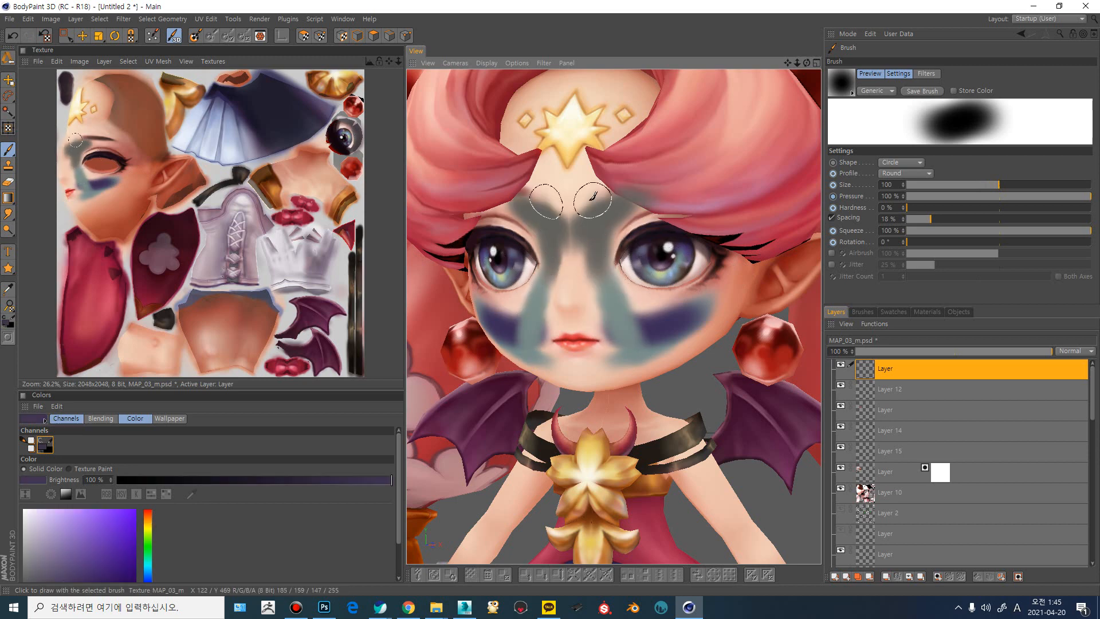
mouse_move(587, 206)
mouse_down()
mouse_move(565, 246)
mouse_move(596, 234)
mouse_up()
mouse_move(637, 277)
mouse_down()
mouse_move(700, 289)
mouse_move(676, 301)
mouse_move(684, 295)
mouse_move(696, 335)
mouse_move(640, 335)
mouse_move(633, 356)
mouse_up()
key(ctrl+z)
ctrl+click(701, 239)
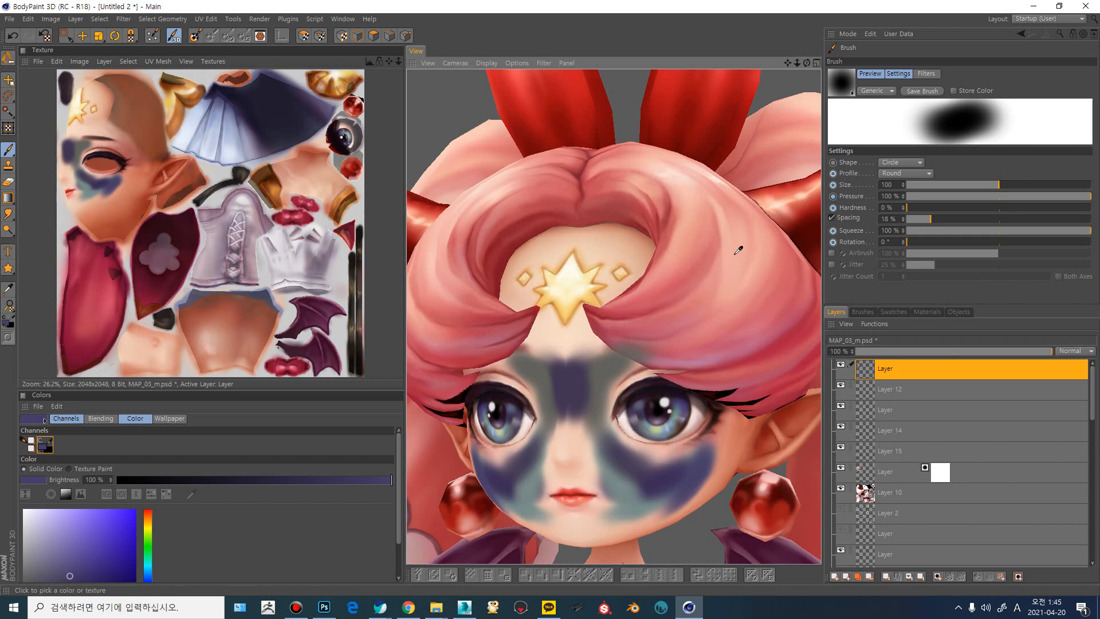
- Set the paint color to white and paint a broad highlight across the front hair above the eye
alt+drag(704, 251, 670, 277)
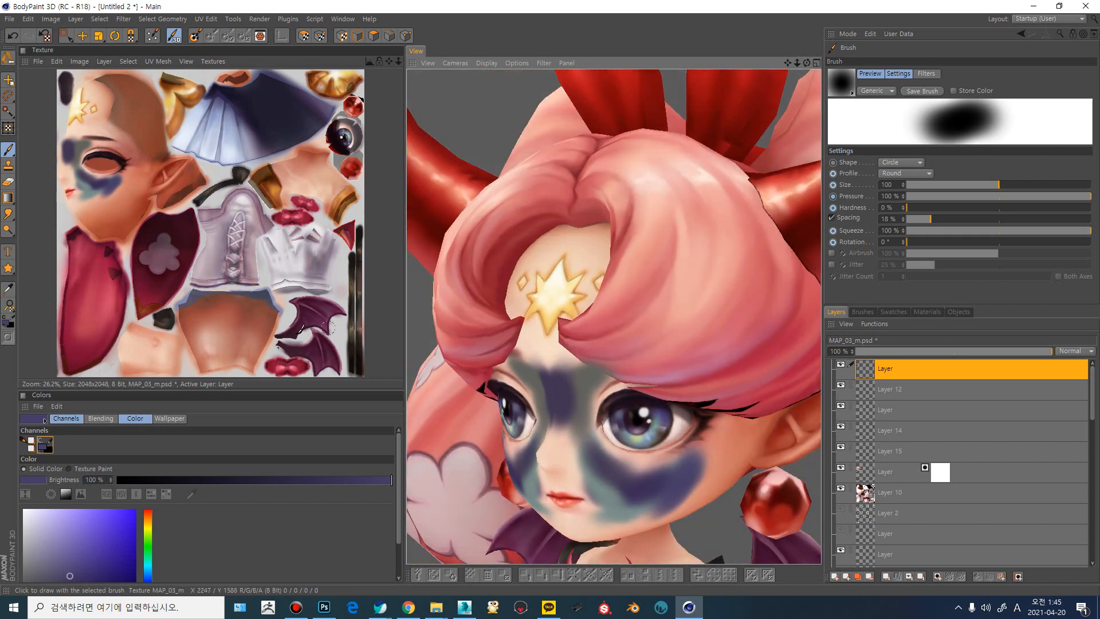
drag(63, 530, 23, 509)
drag(667, 252, 781, 305)
- Switch to the Smear tool, enable Pen Pressure for its pressure setting and enlarge it to size 70
key(s)
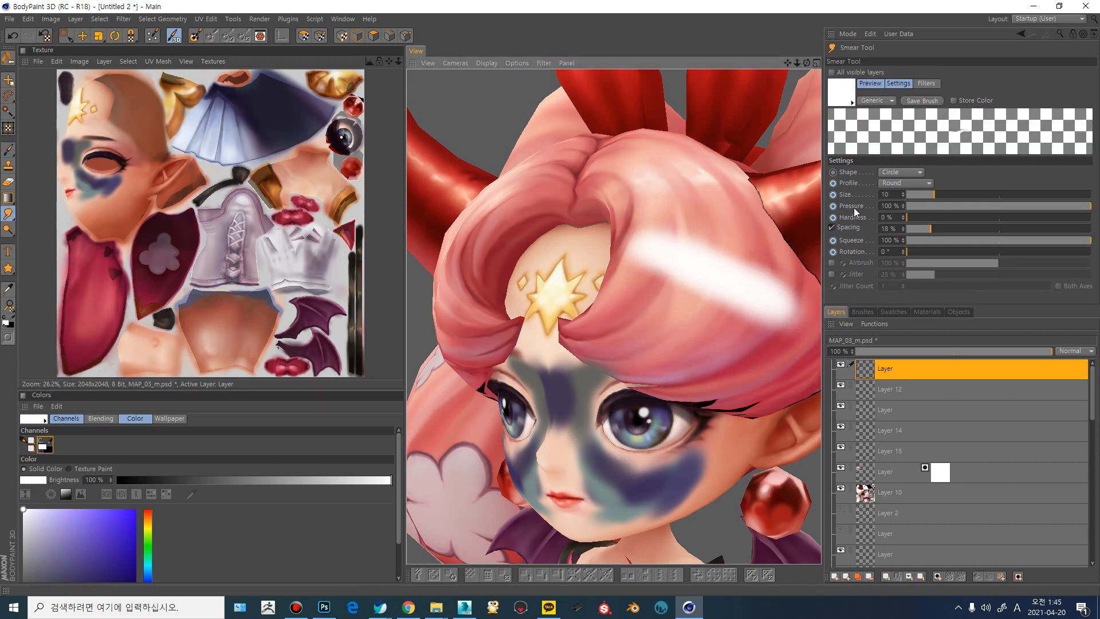
click(833, 206)
click(746, 153)
click(835, 271)
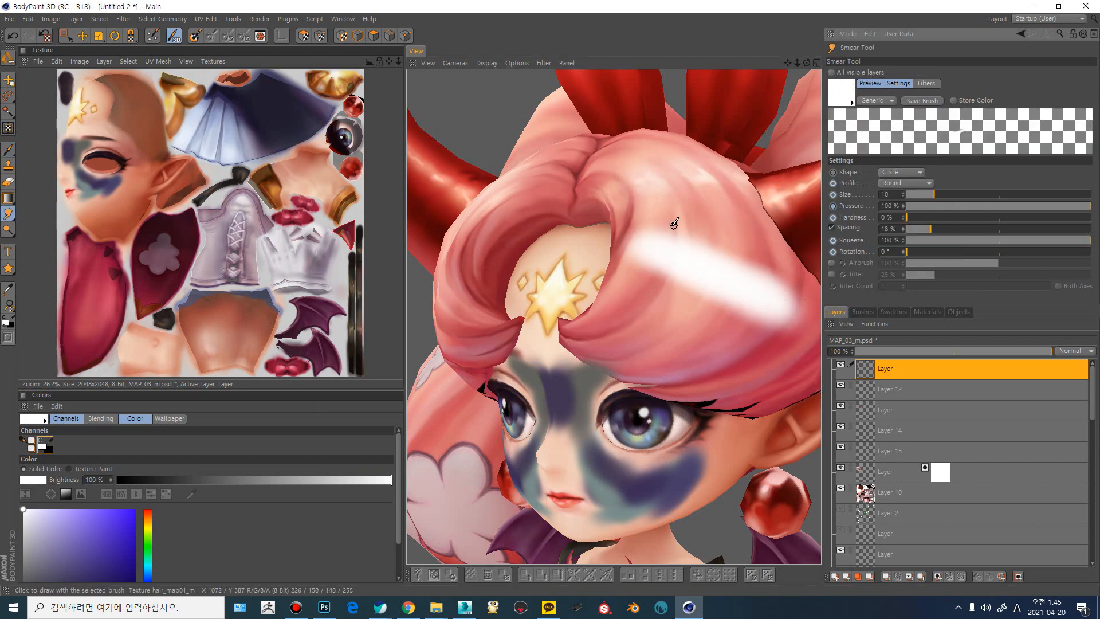
key(bracketright)
key(bracketright)
key(bracketright)
key(bracketright)
key(bracketright)
key(bracketright)
- Smear the white hair highlight up and down into a zigzag of pointed strands
drag(669, 226, 600, 335)
mouse_move(660, 282)
mouse_down()
mouse_move(678, 189)
mouse_move(639, 344)
mouse_up()
drag(687, 318, 723, 194)
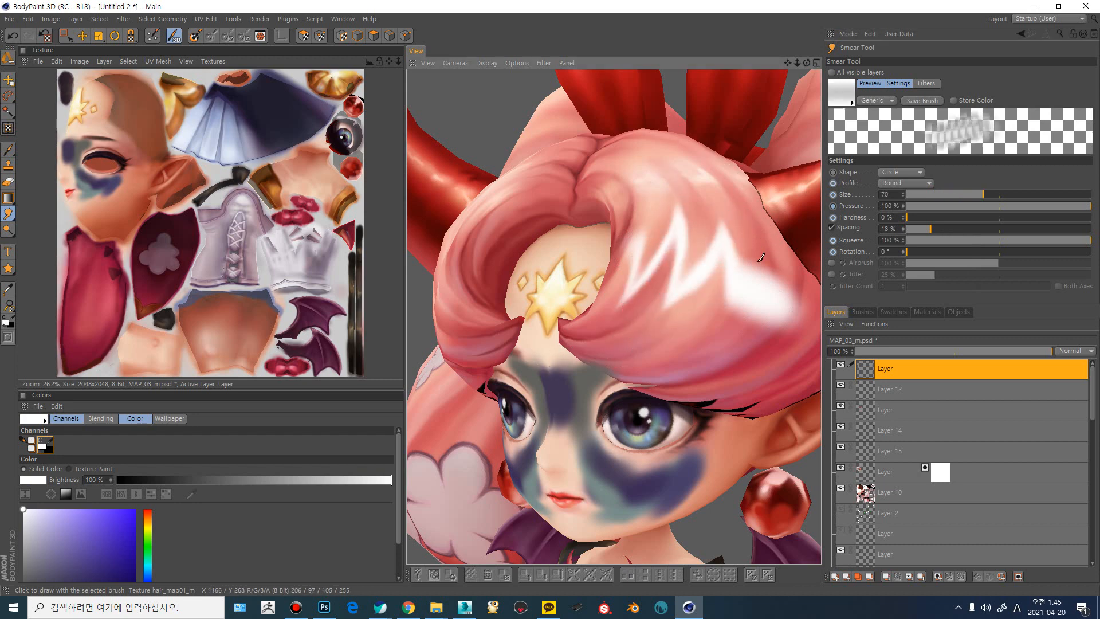
drag(753, 249, 693, 361)
drag(750, 329, 789, 247)
- Switch back to the Brush with dark purple sampled from the face and reduce its size to 70
mouse_move(642, 193)
alt+mouse_down()
mouse_move(694, 201)
mouse_move(668, 244)
mouse_move(663, 231)
mouse_move(665, 245)
mouse_move(582, 267)
mouse_move(556, 256)
alt+mouse_up()
key(b)
ctrl+click(649, 374)
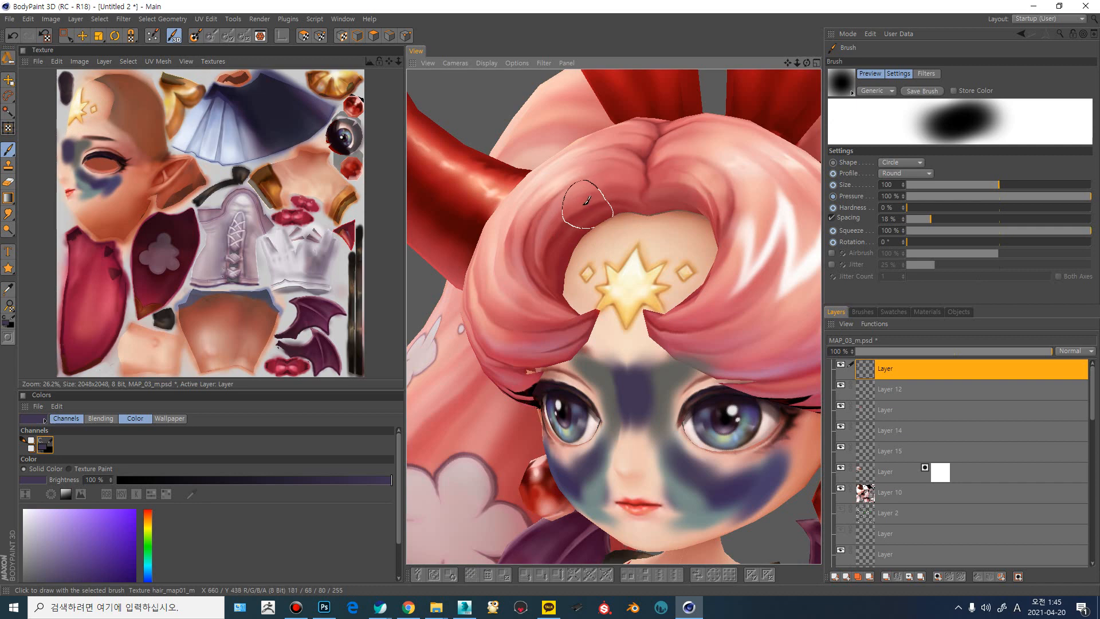
key(bracketleft)
key(bracketleft)
key(bracketleft)
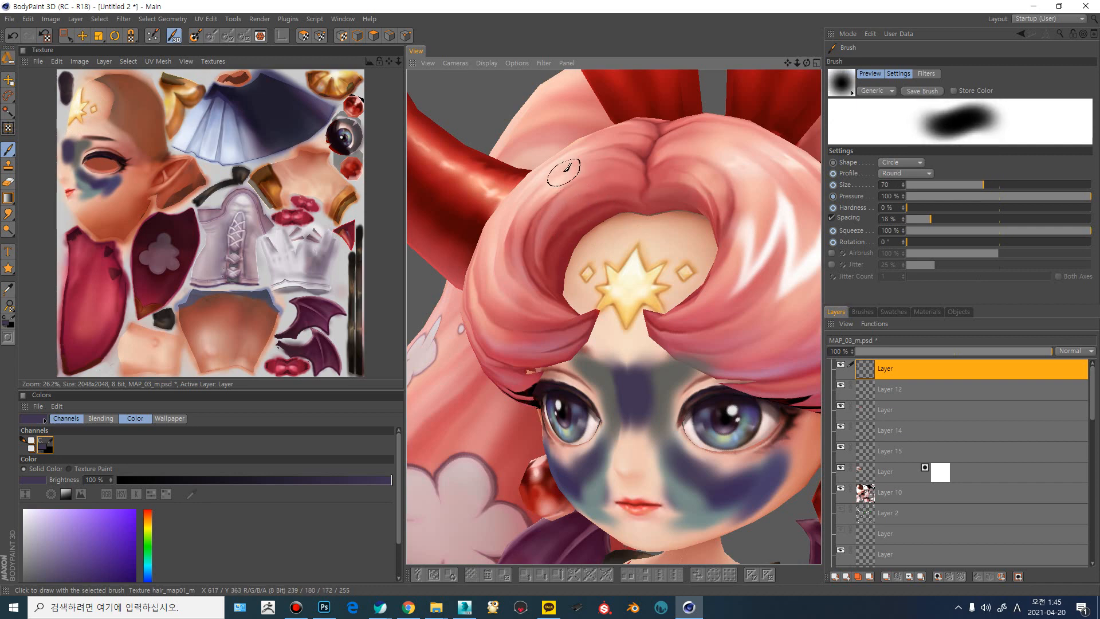
- Try painting dark purple strokes on the hair along the inner edge of the fringe beside the forehead
click(564, 174)
drag(570, 184, 630, 255)
key(ctrl+z)
mouse_move(621, 203)
mouse_down()
mouse_move(564, 241)
mouse_move(549, 303)
mouse_move(564, 240)
mouse_move(547, 289)
mouse_up()
key(ctrl+z)
mouse_move(619, 221)
mouse_down()
mouse_move(569, 265)
mouse_move(559, 303)
mouse_up()
key(ctrl+z)
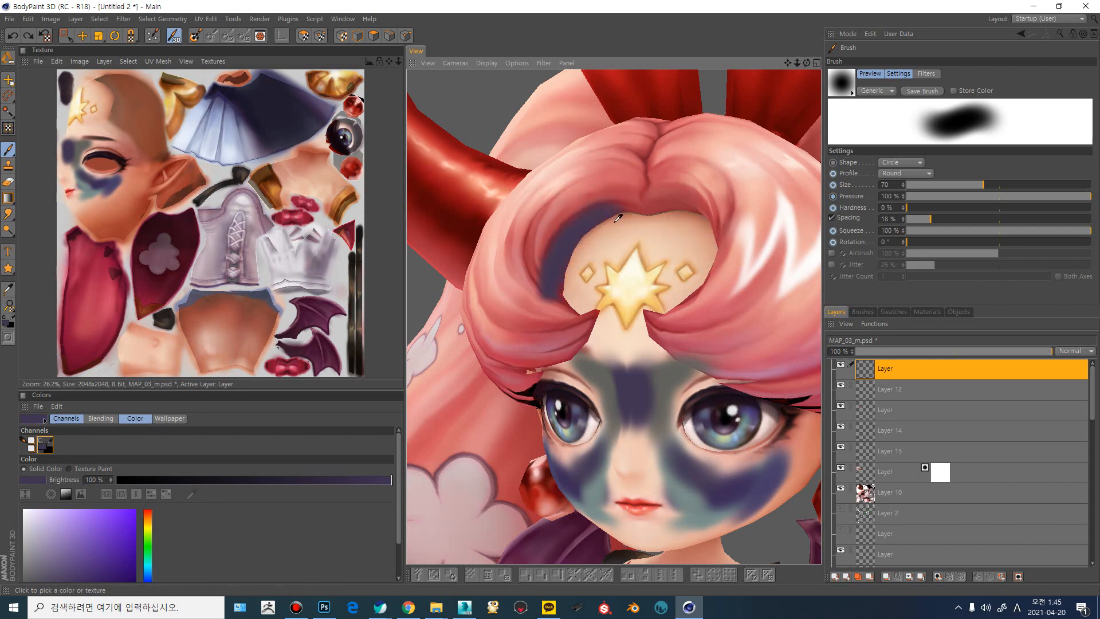
drag(622, 216, 596, 235)
key(ctrl+z)
key(ctrl+z)
- Activate polygon editing mode and select the hair001 object
scroll(627, 223, up, 5)
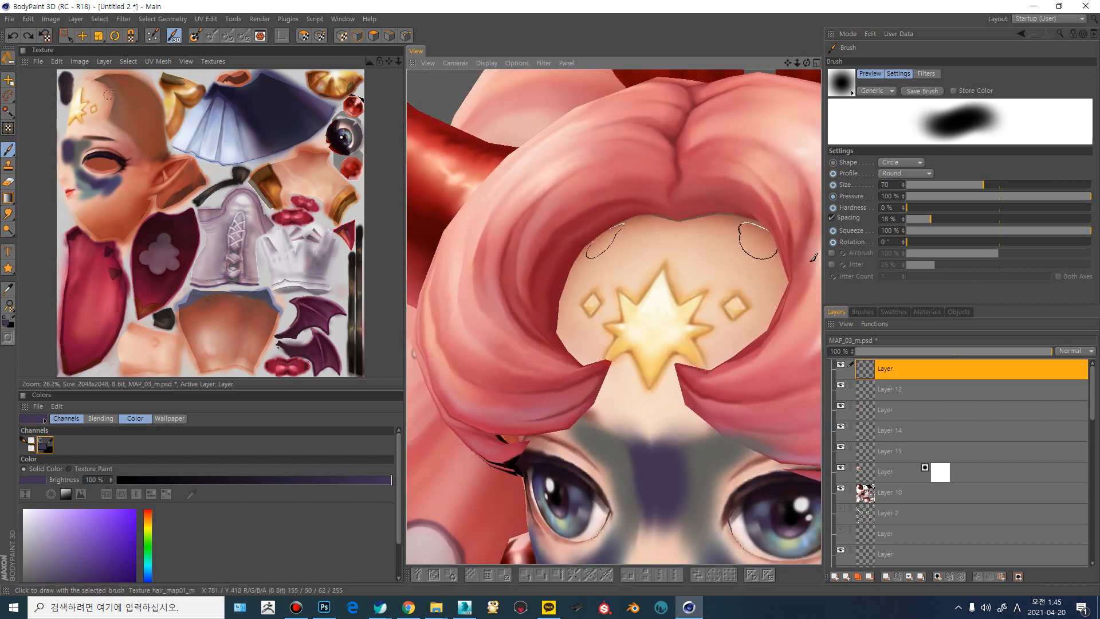
click(957, 312)
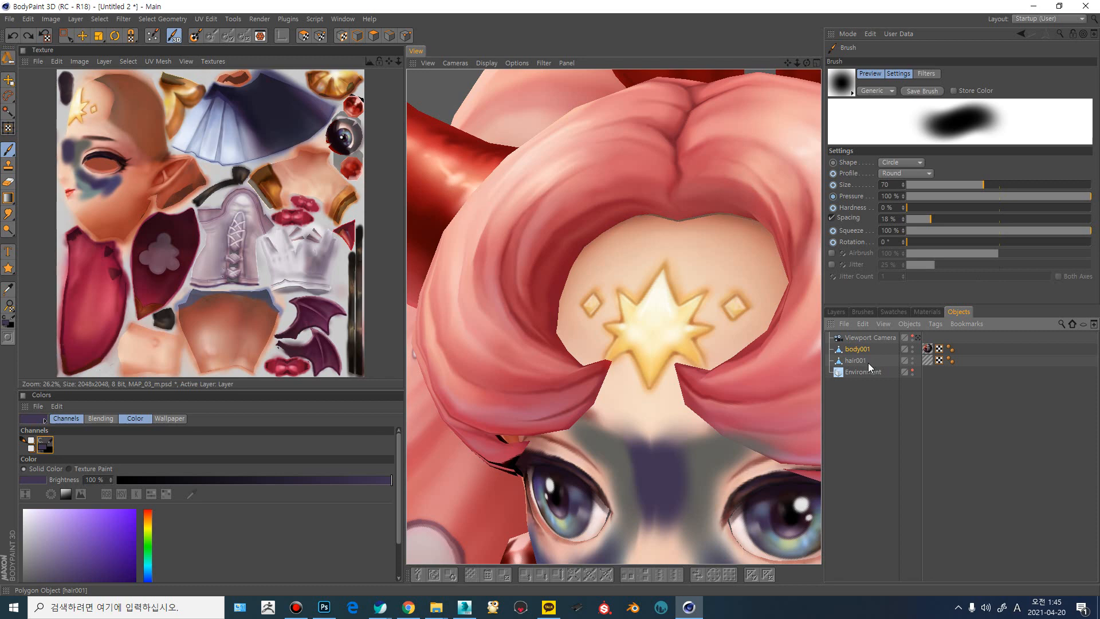
key(d)
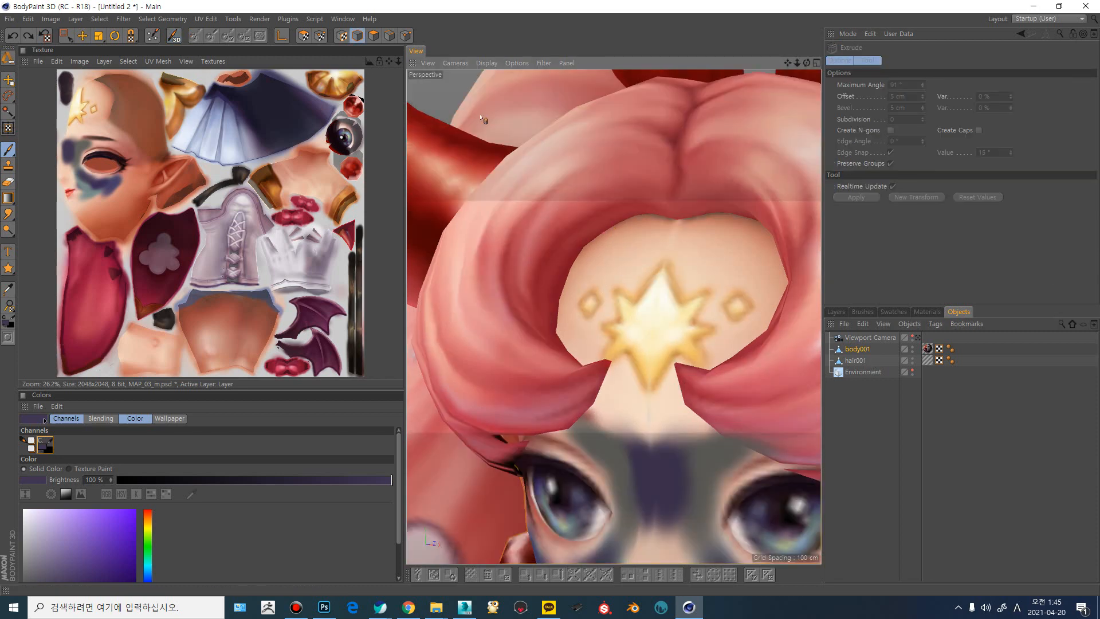
click(373, 36)
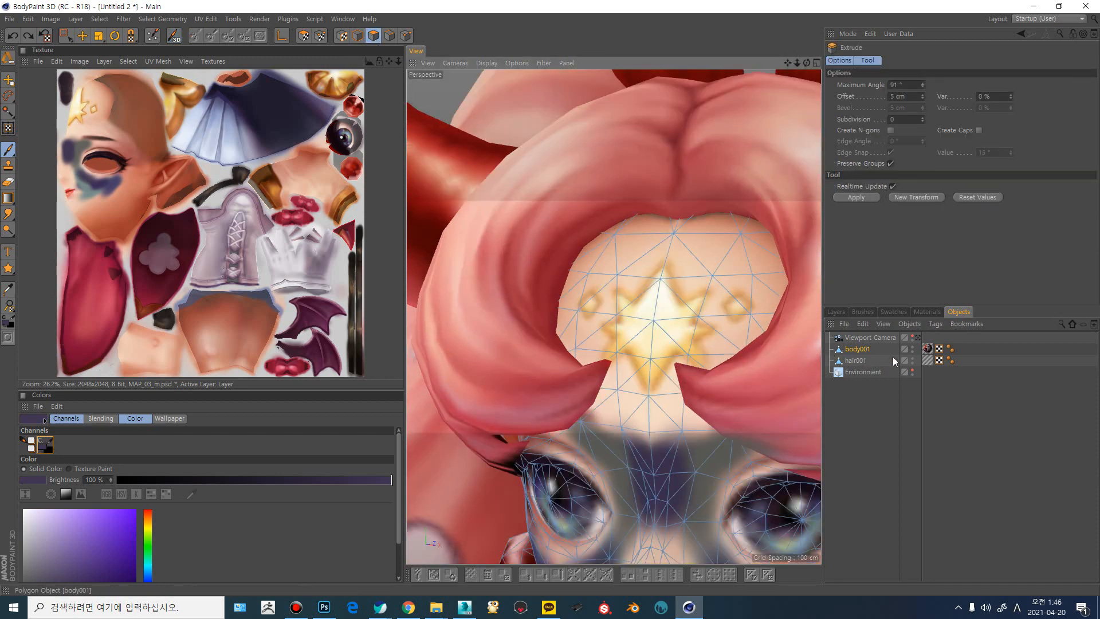
click(860, 360)
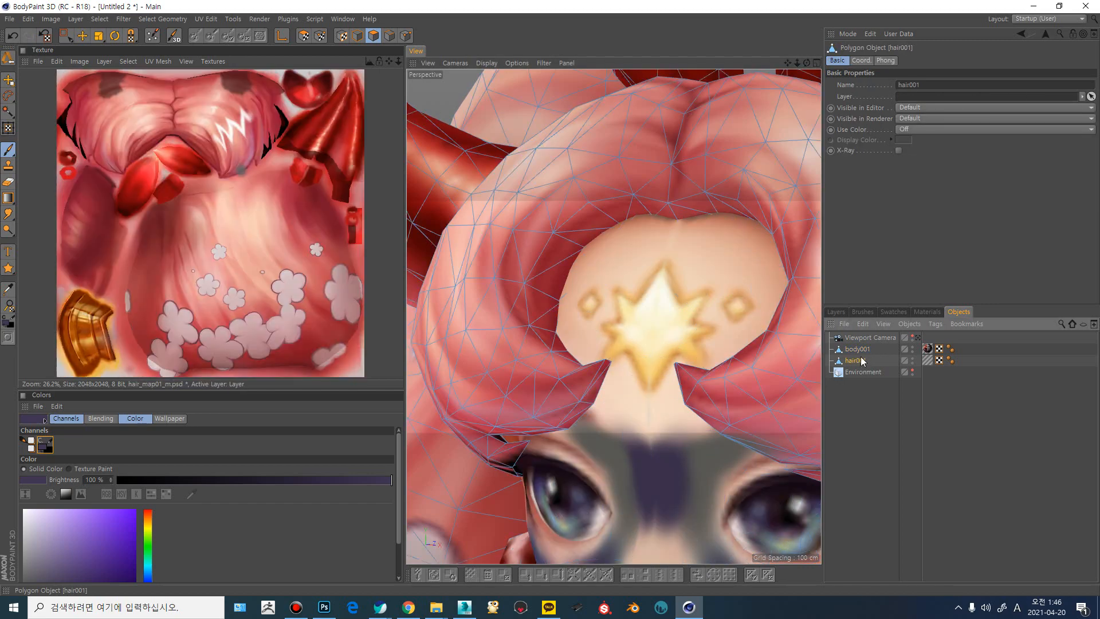
- Switch between the hair001 and body001 objects, leaving body001 selected, and activate the Brush
click(861, 351)
click(861, 360)
click(861, 352)
click(862, 360)
click(861, 352)
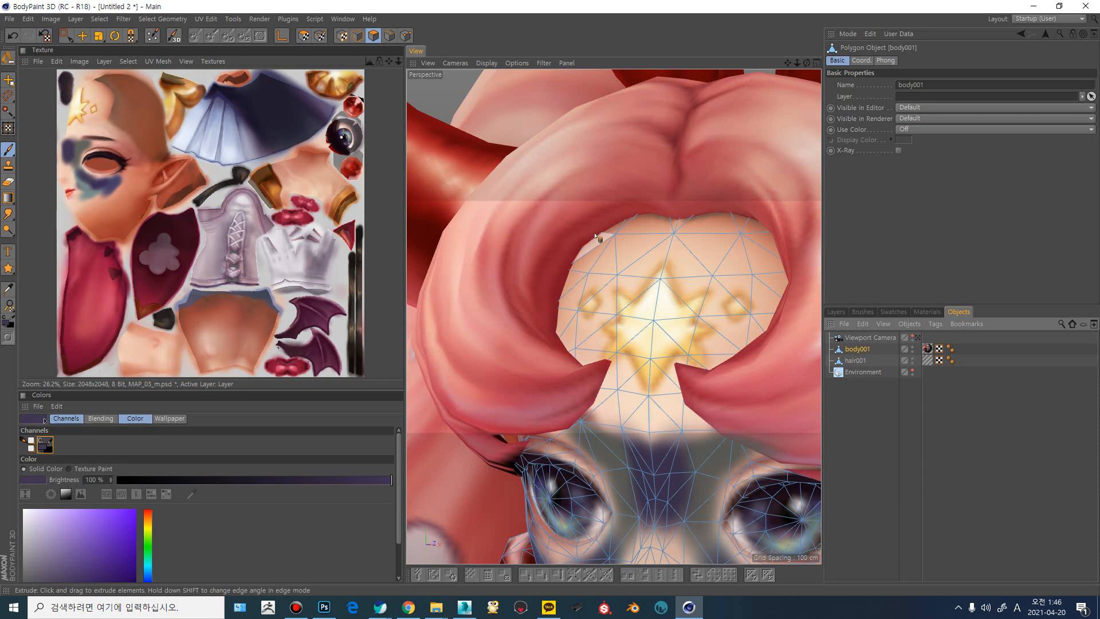
key(b)
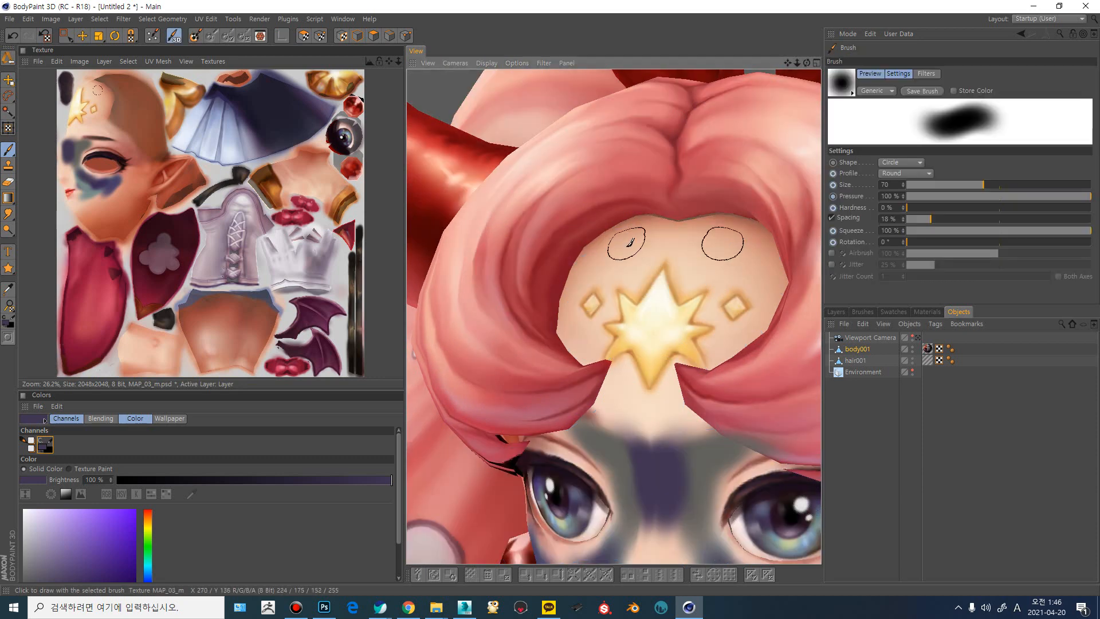
- Try a dark purple stroke across the border between the fringe and the forehead, and undo it
mouse_move(591, 246)
alt+mouse_down()
mouse_move(623, 232)
mouse_move(378, 236)
mouse_move(380, 246)
alt+mouse_up()
alt+middle_drag(615, 277, 605, 275)
mouse_move(567, 223)
mouse_down()
mouse_move(598, 266)
mouse_move(612, 256)
mouse_up()
key(ctrl+z)
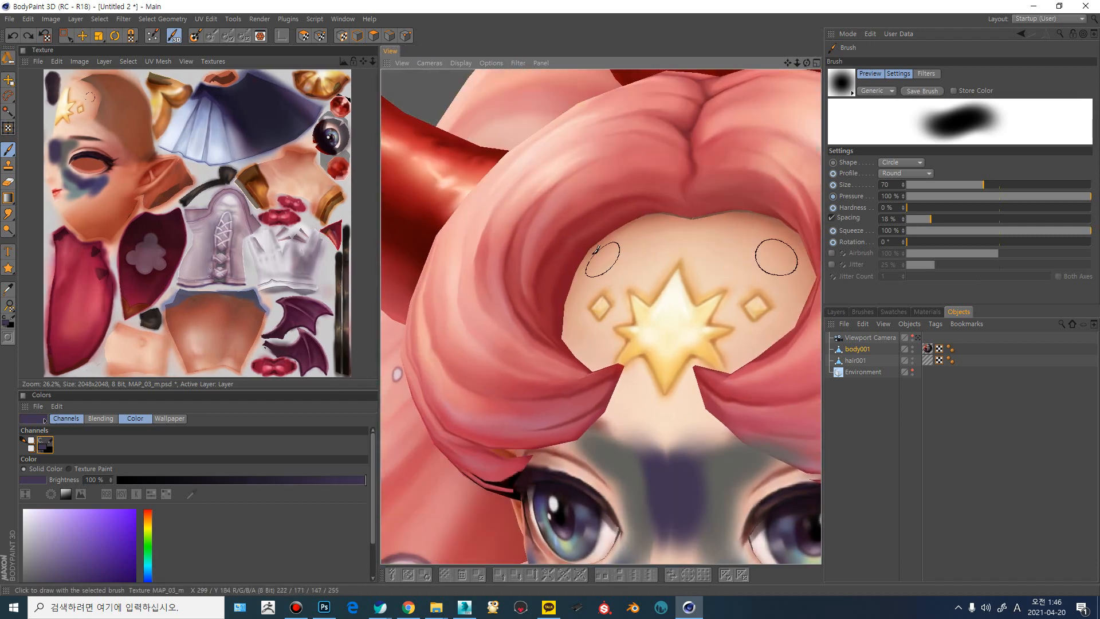
- Turn on projection painting, sample dark red from the fringe's inner edge, and reduce the brush size to 45
click(195, 37)
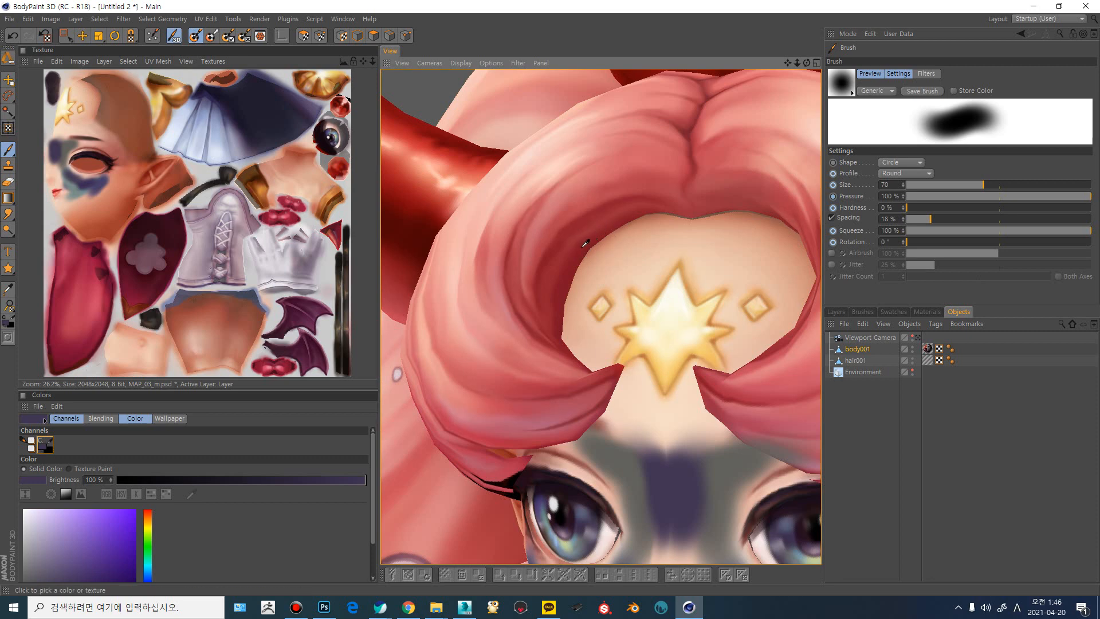
ctrl+click(584, 243)
key(bracketleft)
key(bracketleft)
key(bracketleft)
key(bracketleft)
key(bracketleft)
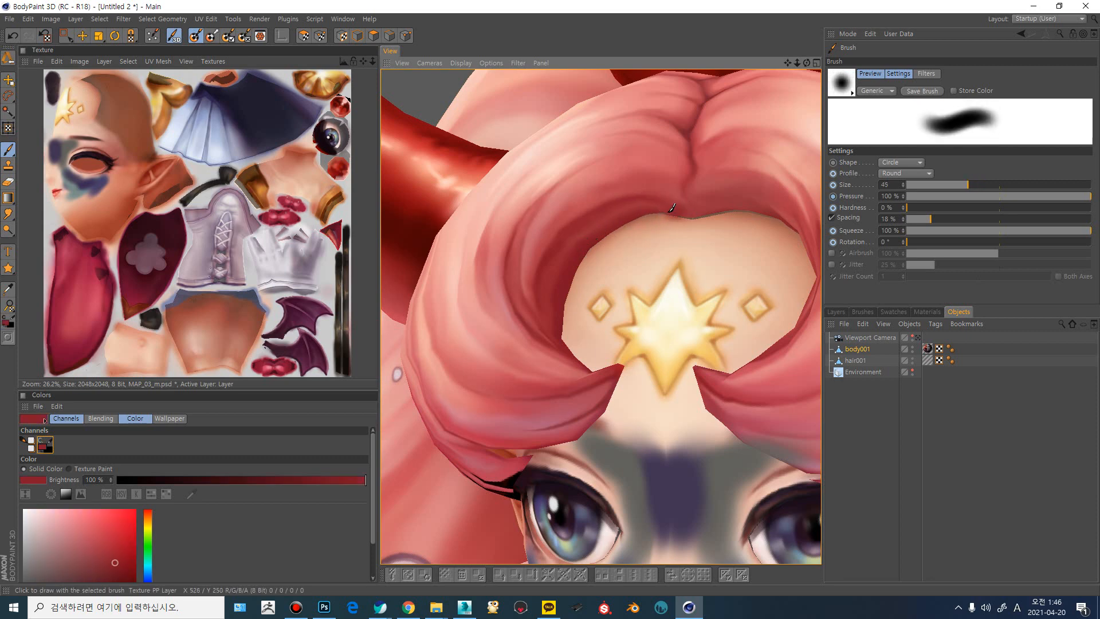
- Choose a darker muted red and paint a shadow along the forehead where it meets the fringe
click(88, 572)
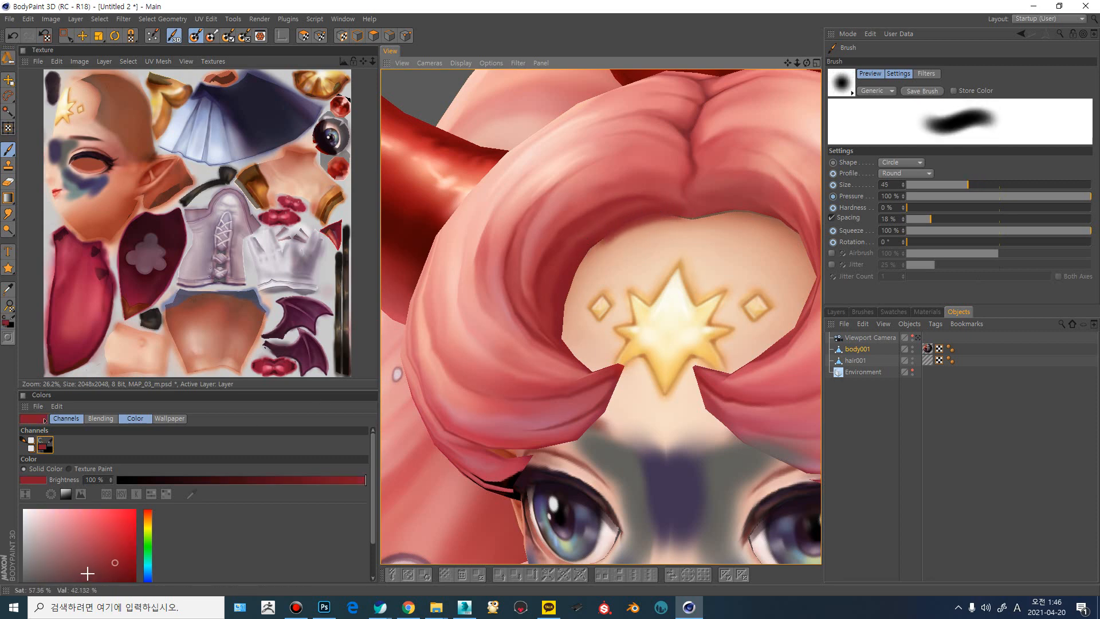
mouse_move(686, 217)
mouse_down()
mouse_move(652, 211)
mouse_move(593, 250)
mouse_move(575, 365)
mouse_up()
drag(567, 315, 589, 389)
- Try a freshly sampled shadow colour with the brush size at 60, and undo the last two changes
ctrl+click(652, 219)
key(bracketright)
key(bracketright)
key(bracketright)
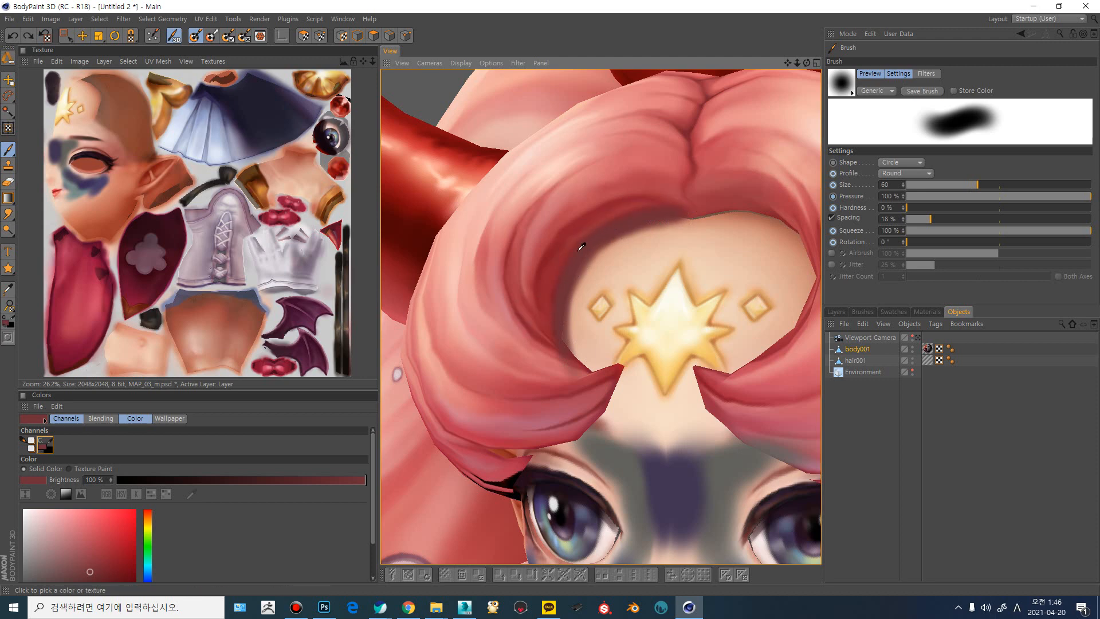
key(ctrl+z)
key(ctrl+z)
- Sample saturated reds from the fringe's inner edge and reduce the brush size to 30 for finer touch-ups
ctrl+click(601, 222)
key(bracketleft)
key(bracketleft)
key(bracketleft)
key(bracketleft)
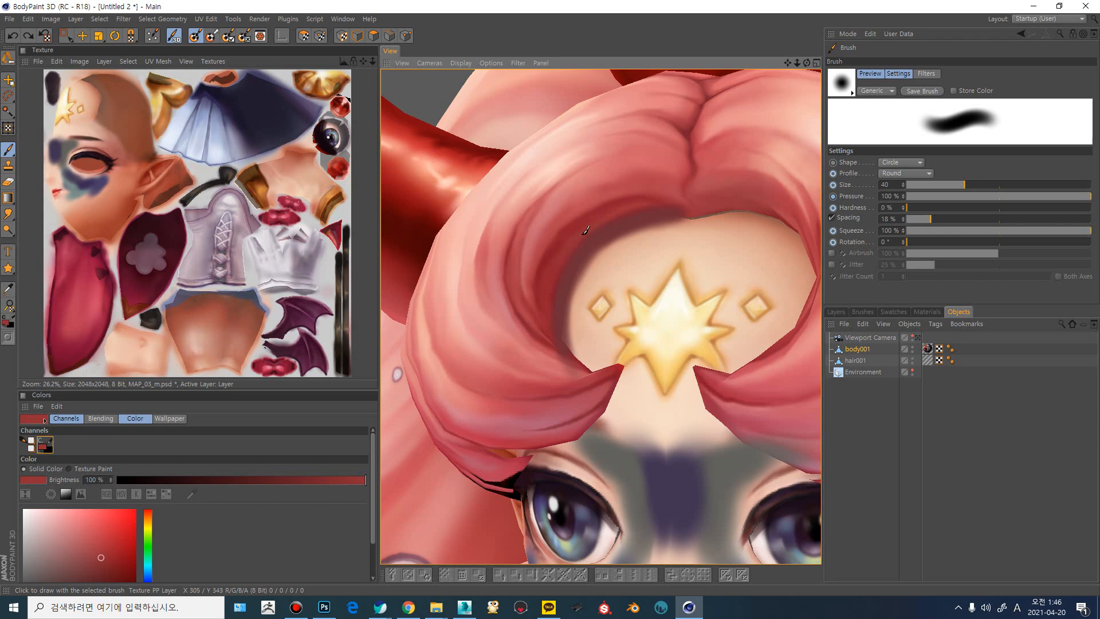
key(bracketleft)
ctrl+click(635, 200)
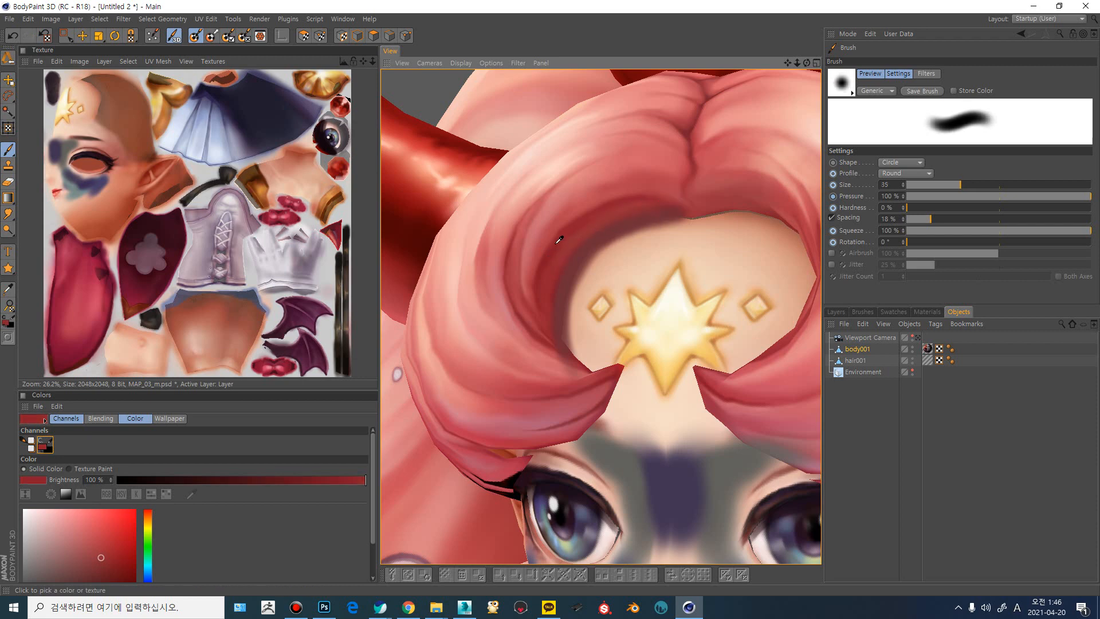
key(bracketleft)
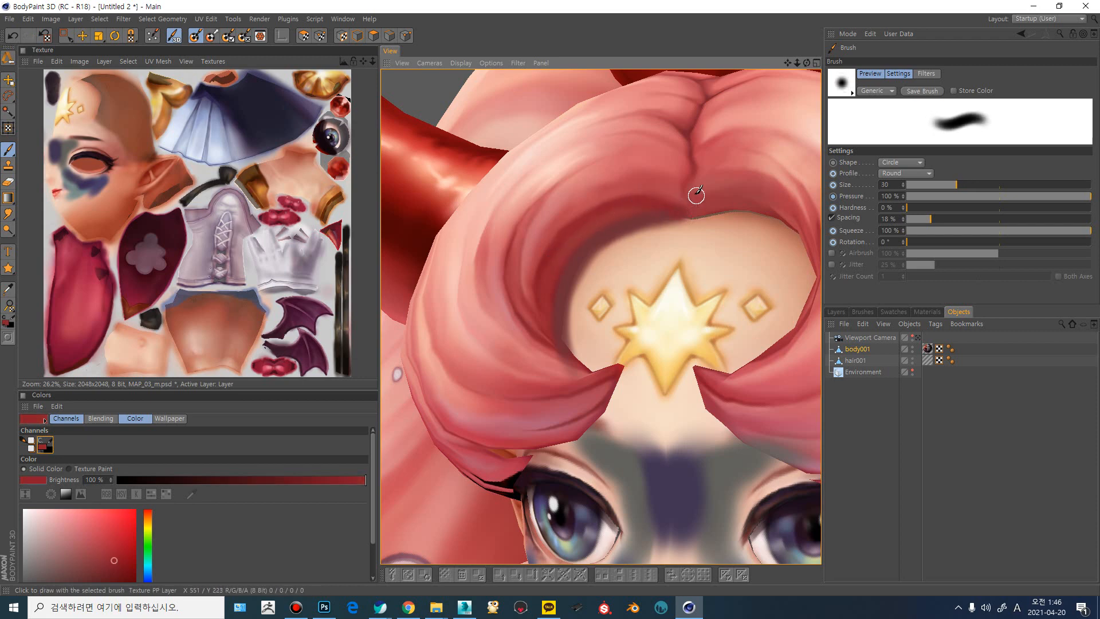
- Sample a muted red, set the brush size to 45, undo the last stroke, and shade the fringe's inner side
ctrl+click(739, 199)
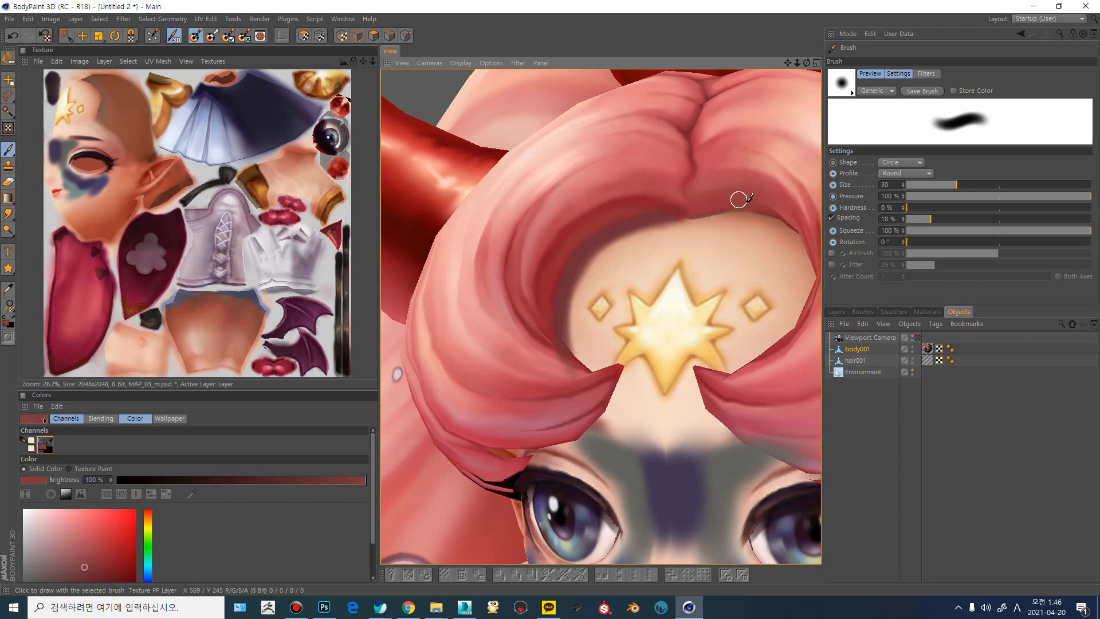
key(bracketright)
key(bracketright)
key(bracketright)
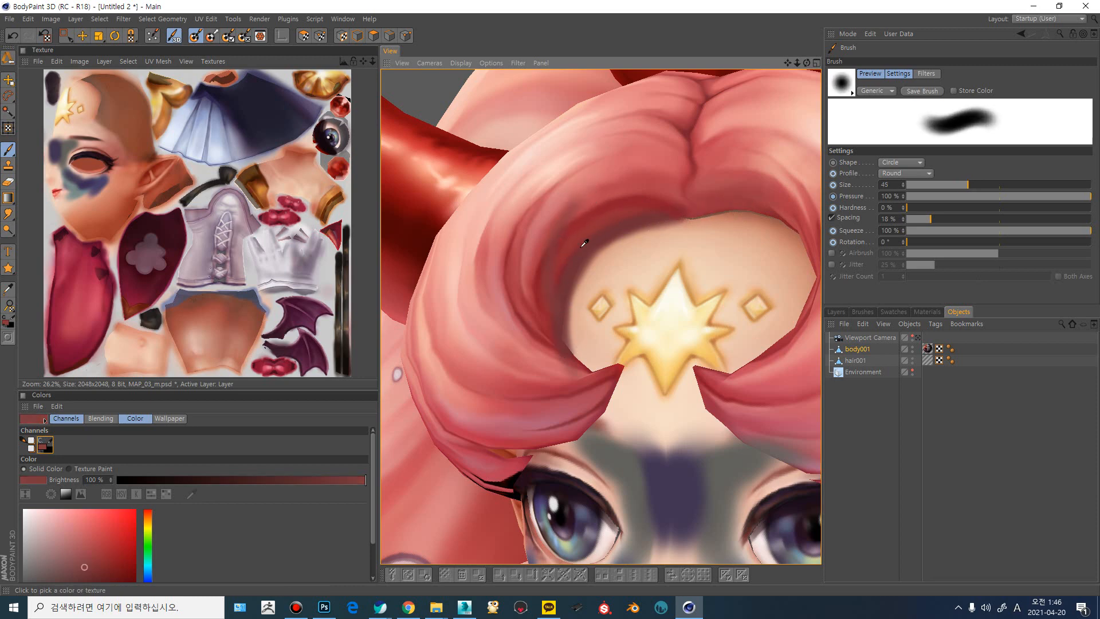
key(ctrl+z)
drag(579, 201, 538, 263)
- Resample reds from the hair, deepen the fringe's shadow across the top and side of the forehead, and turn off projection painting
ctrl+click(573, 246)
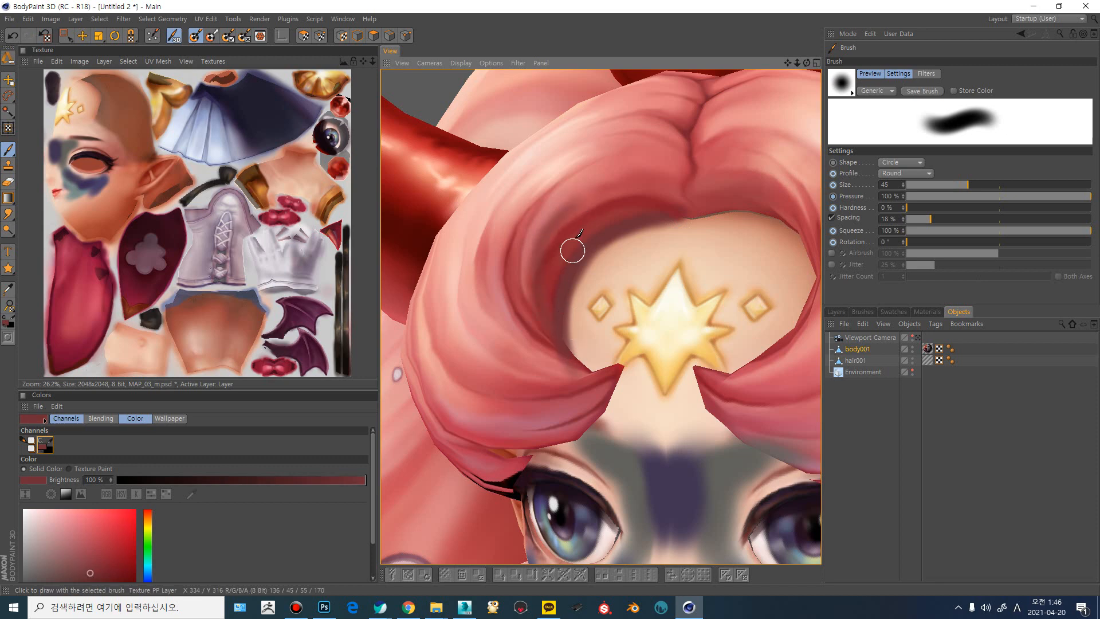
ctrl+click(640, 178)
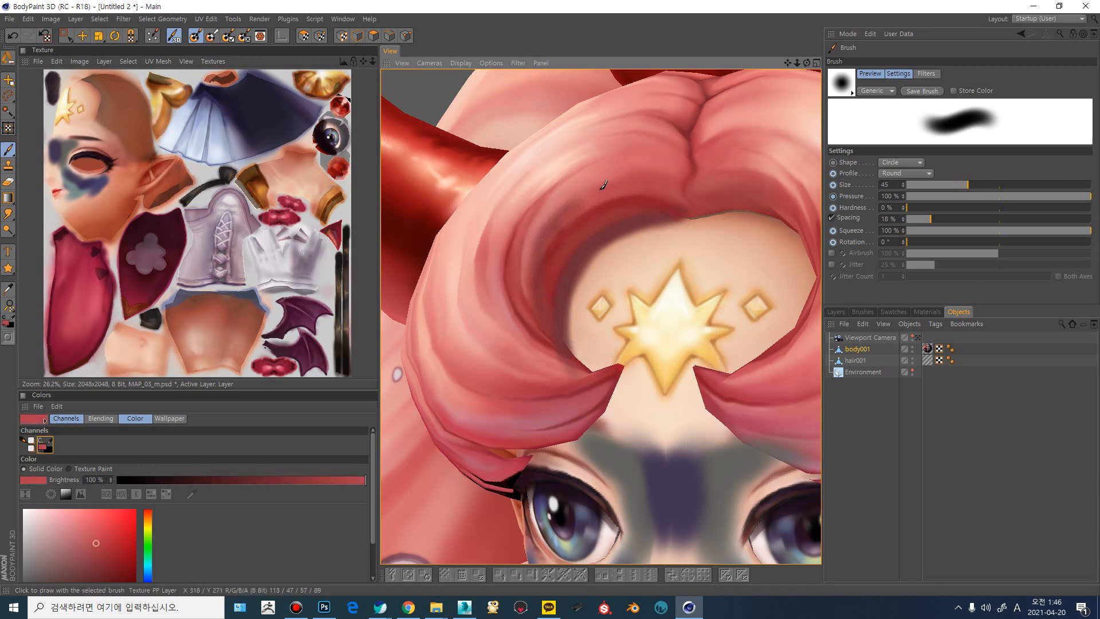
ctrl+click(568, 253)
drag(632, 233, 601, 253)
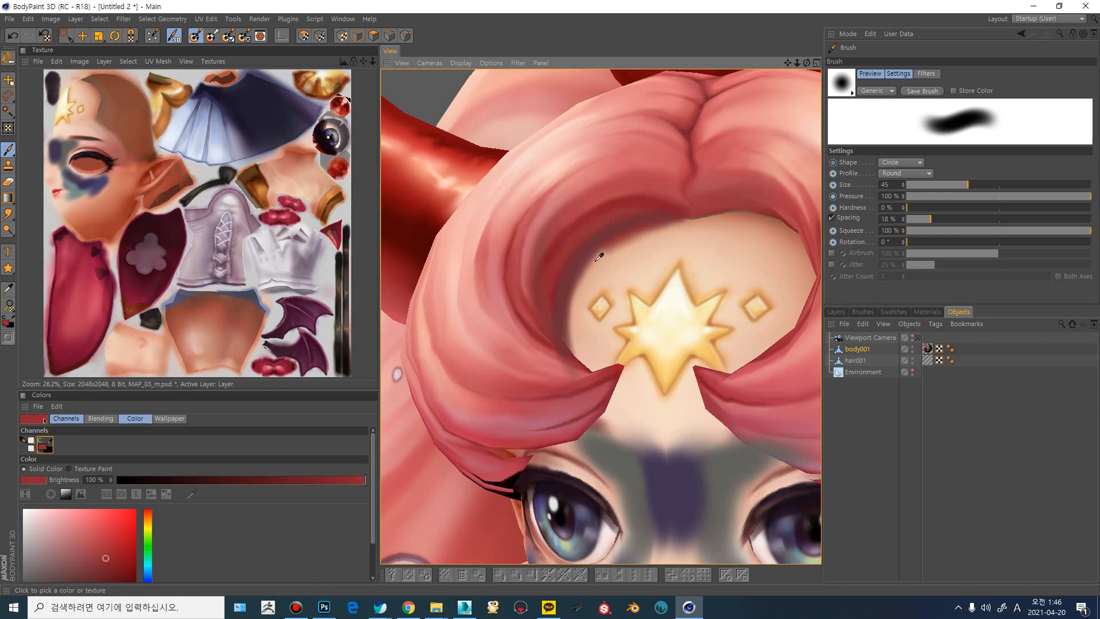
key(ctrl+z)
drag(678, 220, 606, 247)
drag(579, 282, 578, 354)
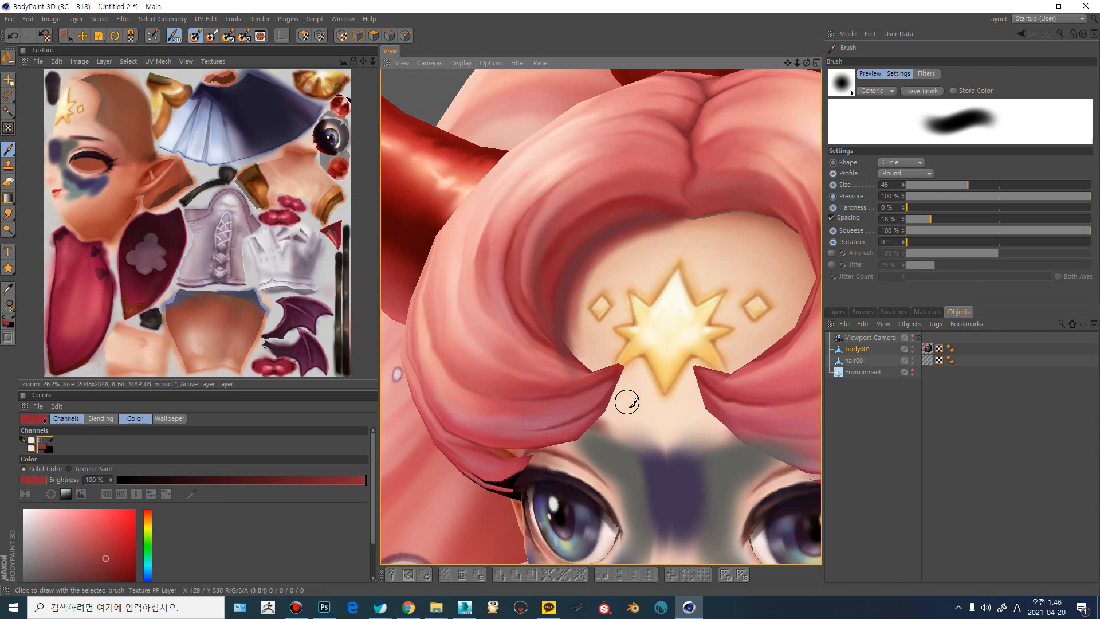
click(196, 37)
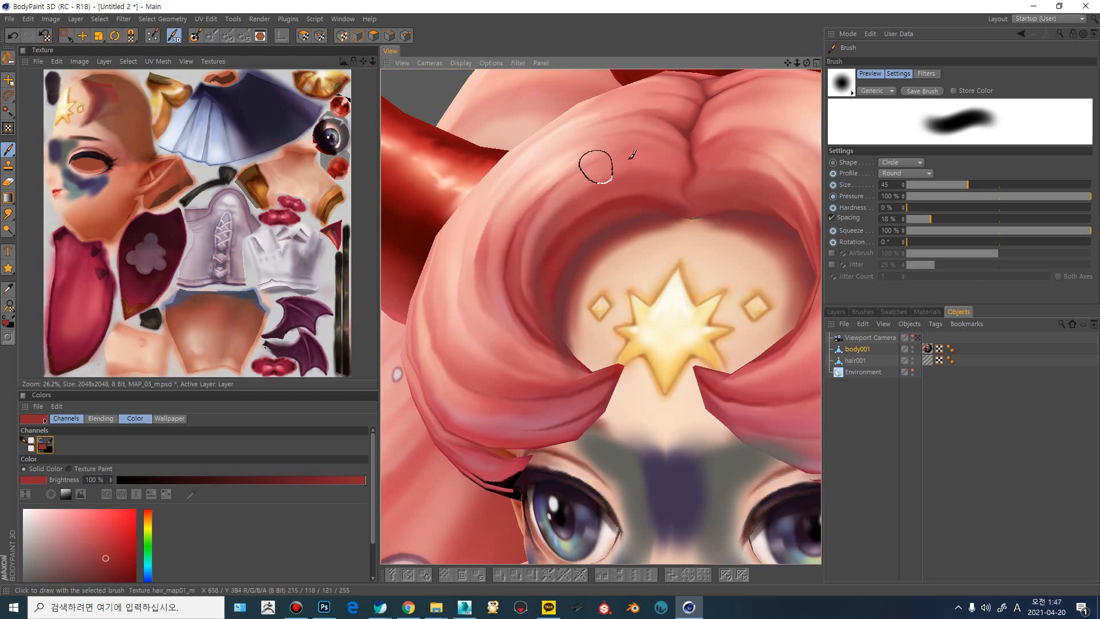
alt+drag(651, 223, 676, 260)
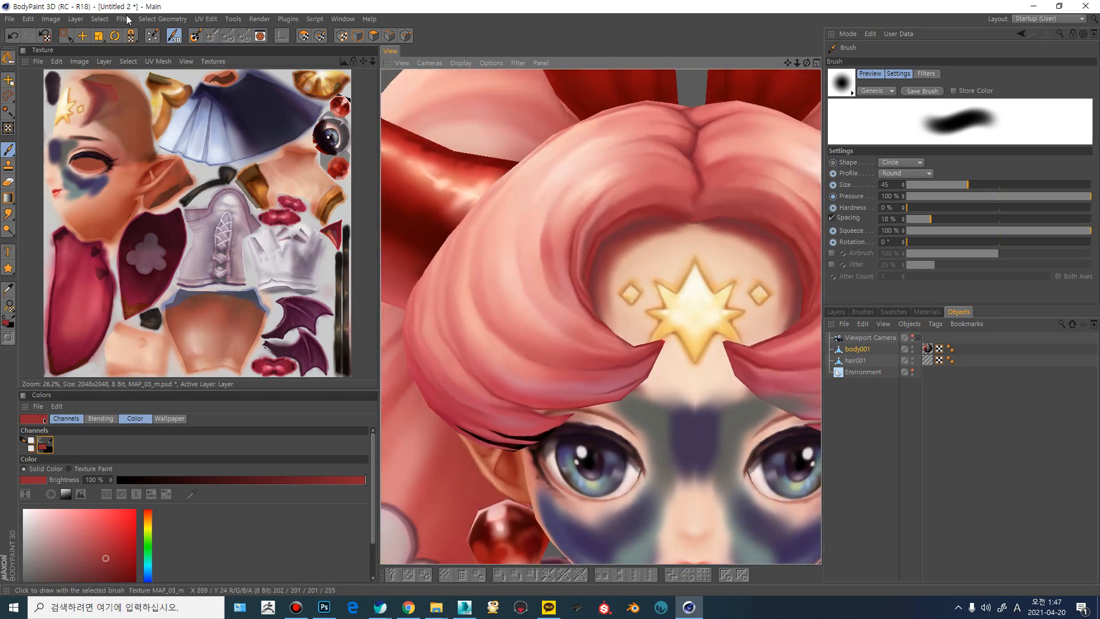
- Save the project to the desktop as Untitled 2.c4d, replacing the existing file and saving the texture changes
click(9, 19)
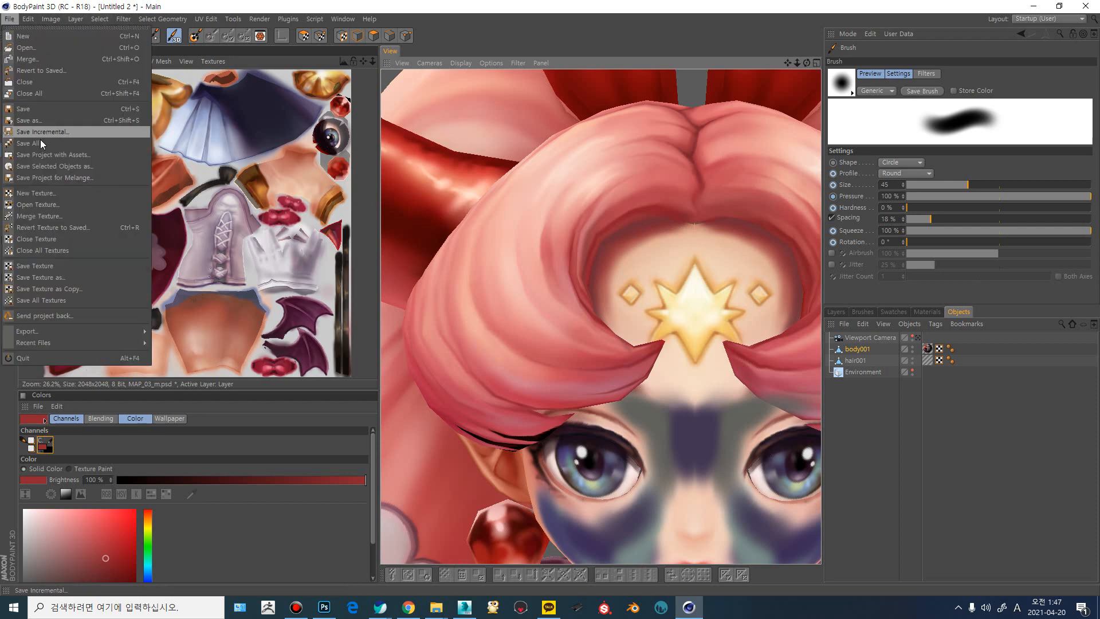
click(43, 110)
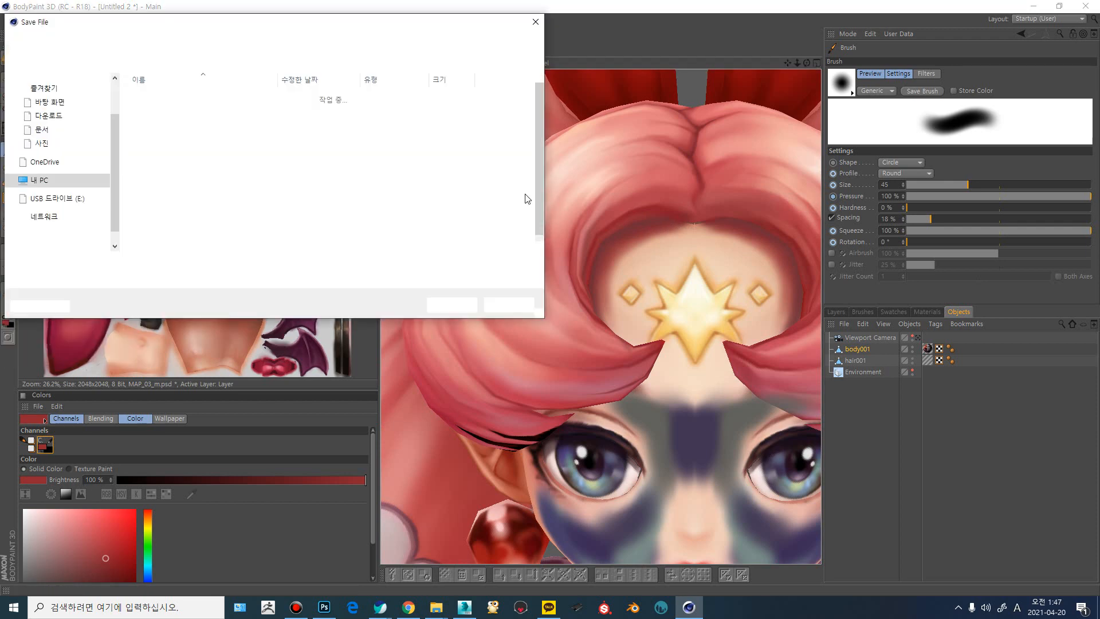
click(57, 152)
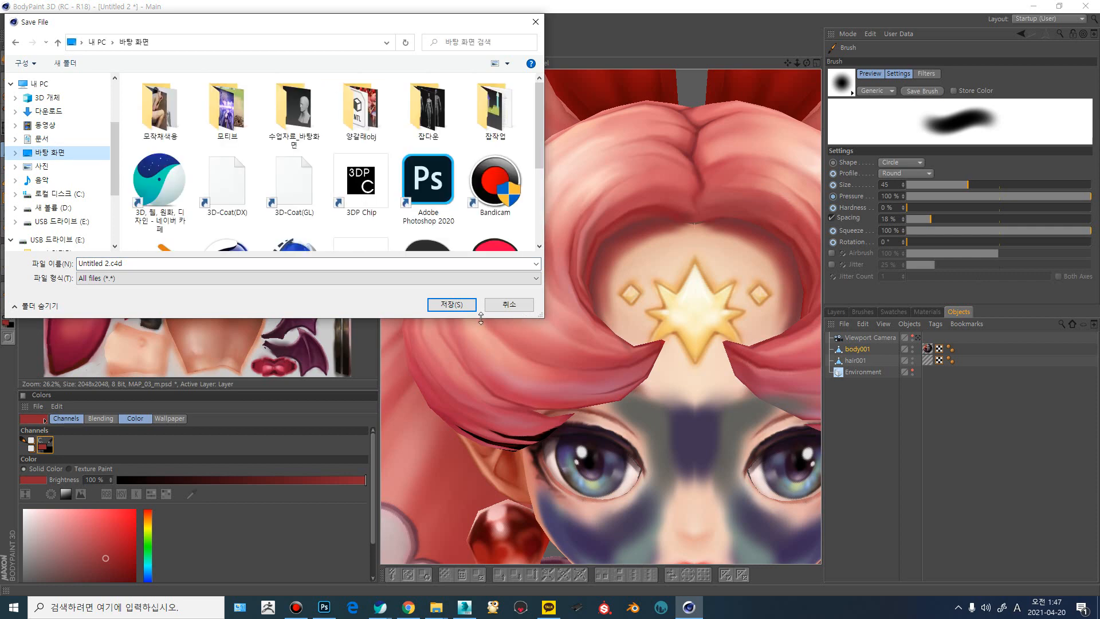
click(452, 304)
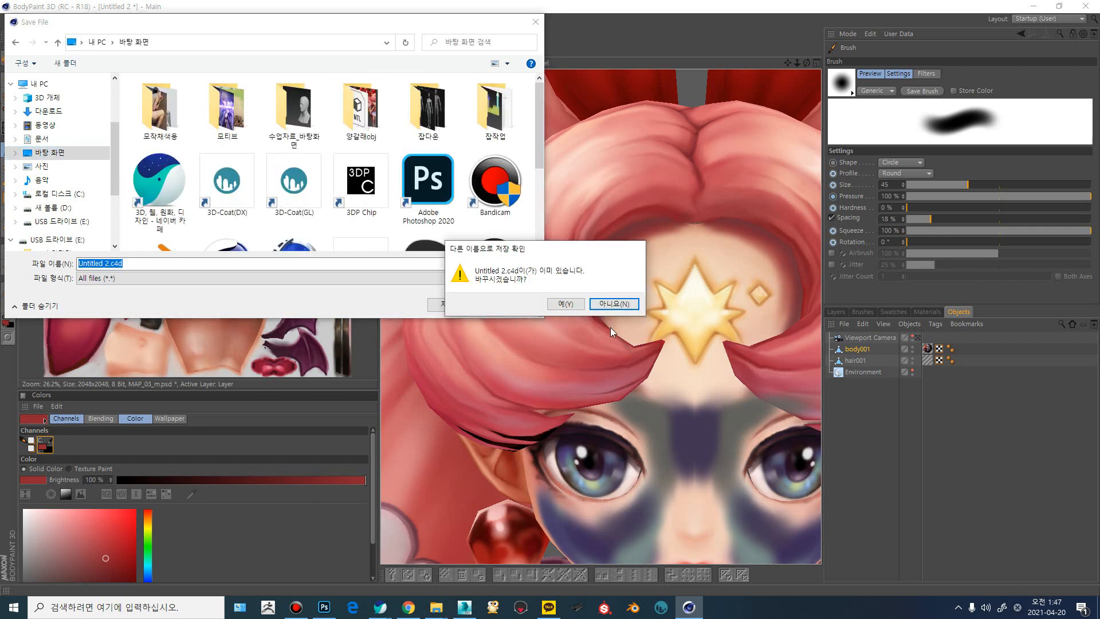
click(564, 302)
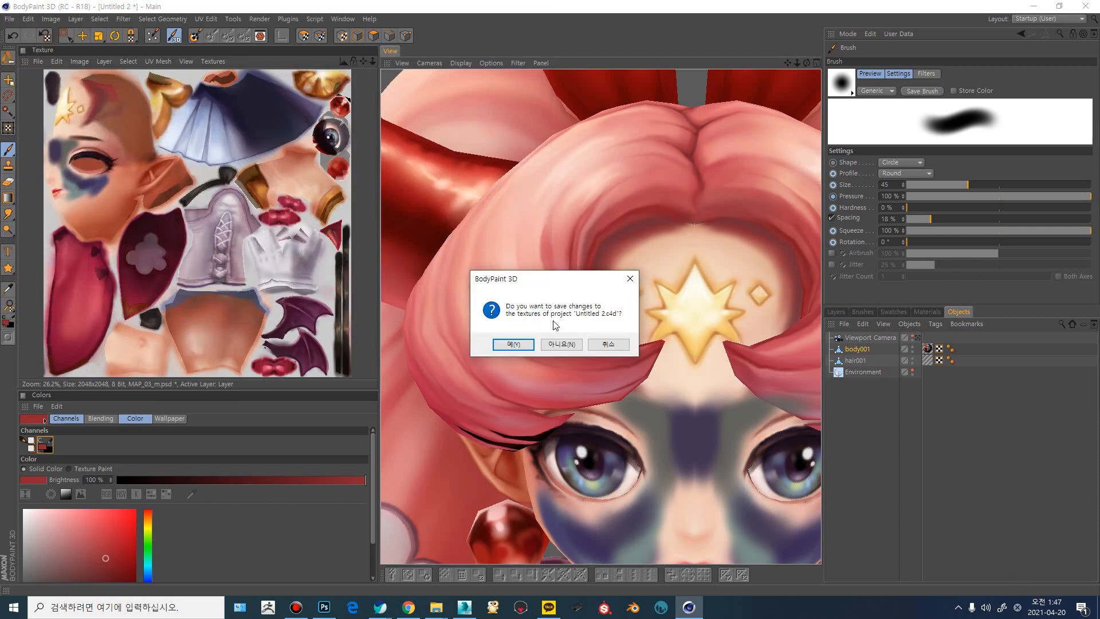
click(523, 344)
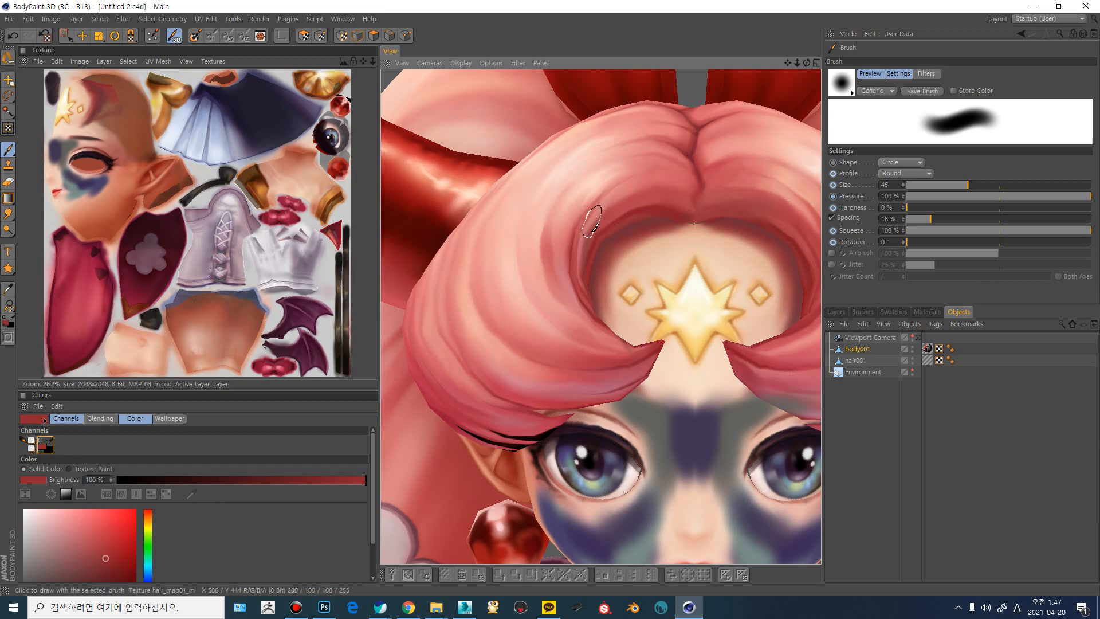
- Inspect the painted head, send the project back to 3ds Max, and cancel the waiting BodyPaint 3D Exchange dialog
alt+drag(561, 267, 584, 273)
alt+middle_drag(584, 273, 562, 204)
alt+right_drag(561, 204, 518, 206)
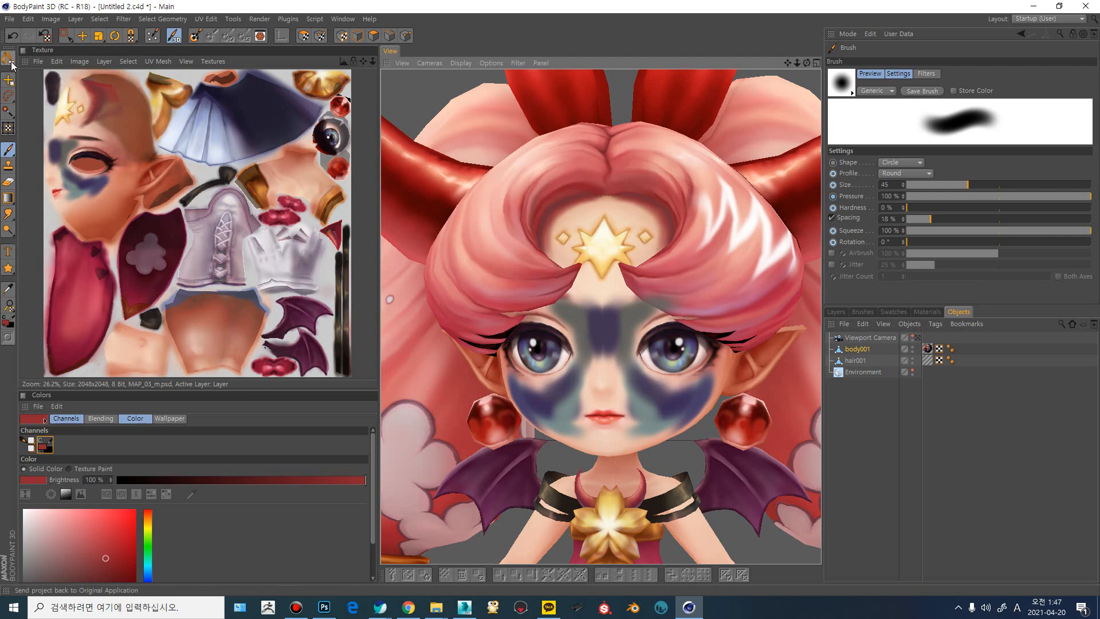
alt+drag(595, 193, 572, 184)
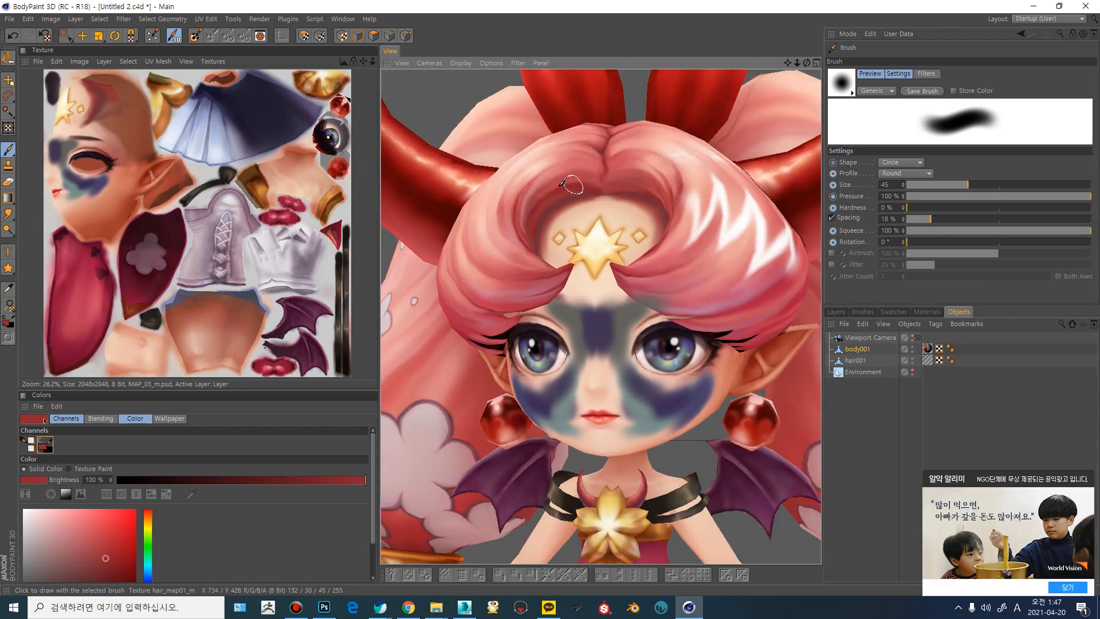
click(1064, 587)
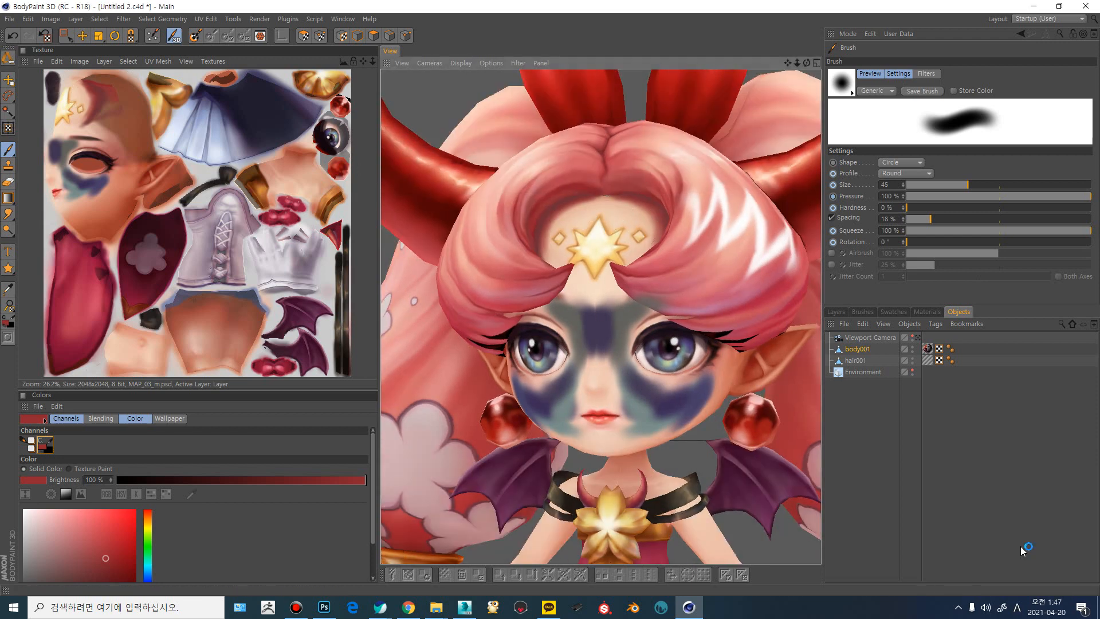
alt+drag(616, 271, 484, 218)
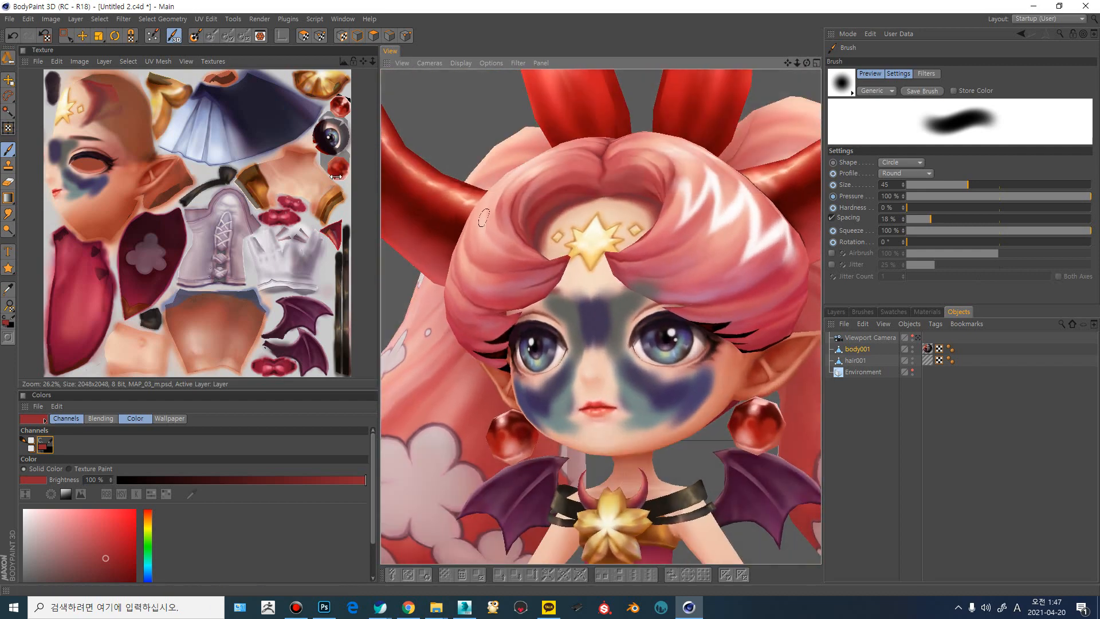
click(8, 59)
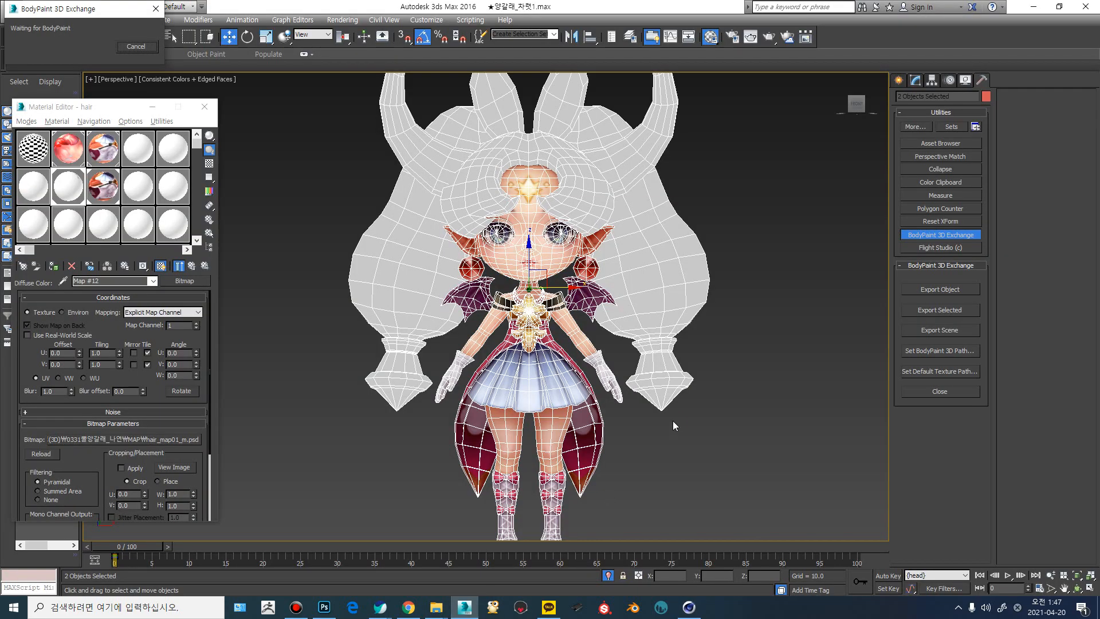
drag(72, 15, 313, 96)
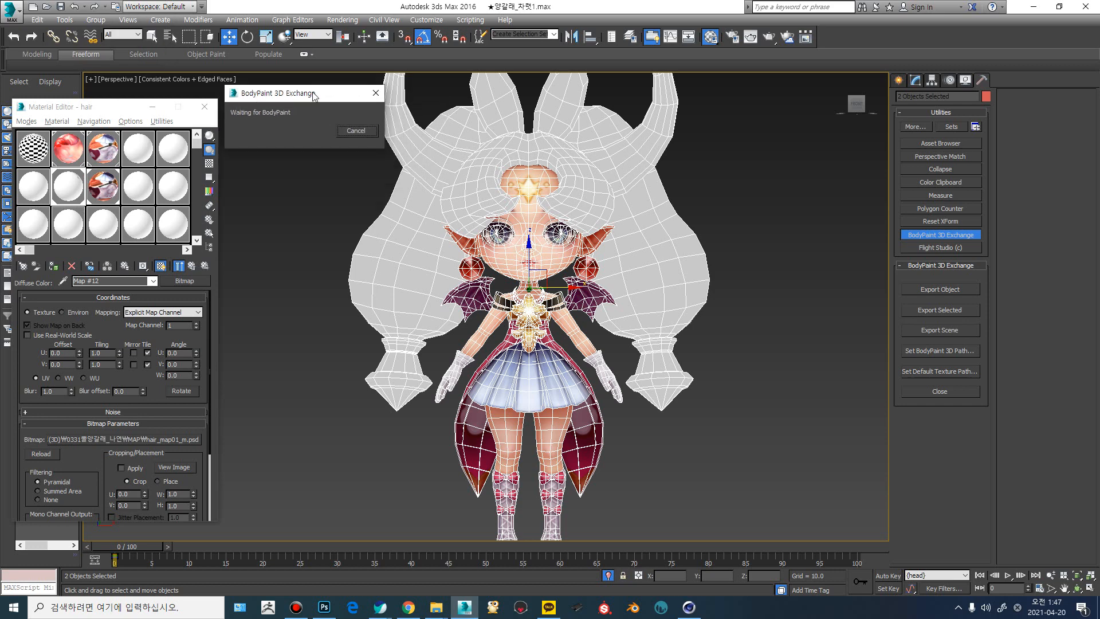
click(356, 130)
- Select the hair001 object in 3ds Max and show the hair material's texture map in the viewport
click(571, 344)
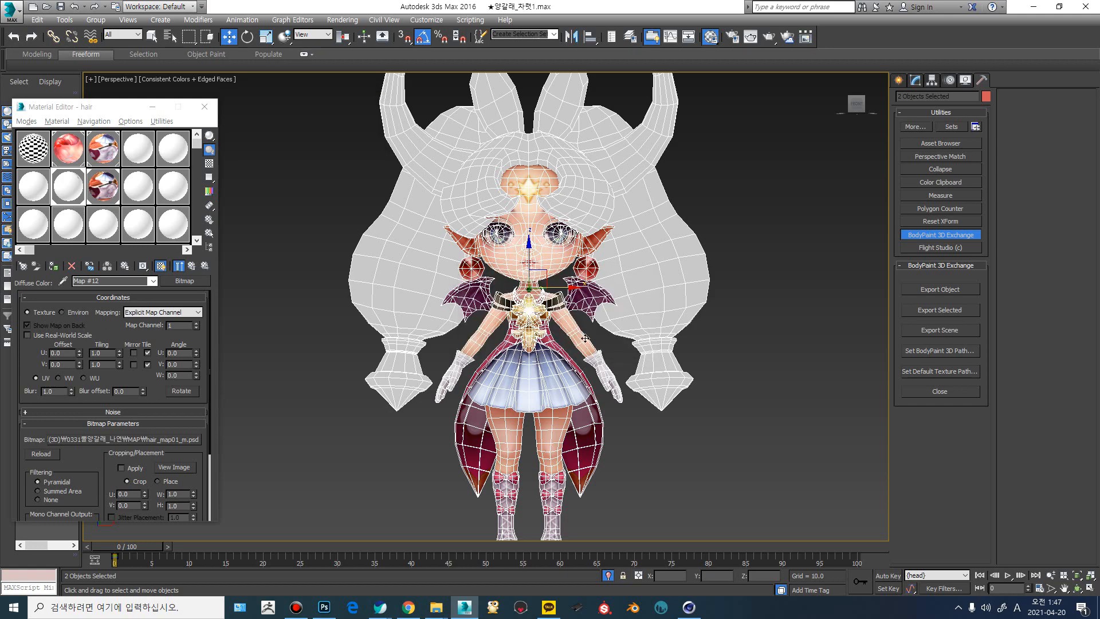
click(555, 178)
click(599, 176)
alt+middle_drag(599, 177, 547, 182)
middle_drag(547, 182, 524, 230)
scroll(523, 231, up, 3)
click(83, 197)
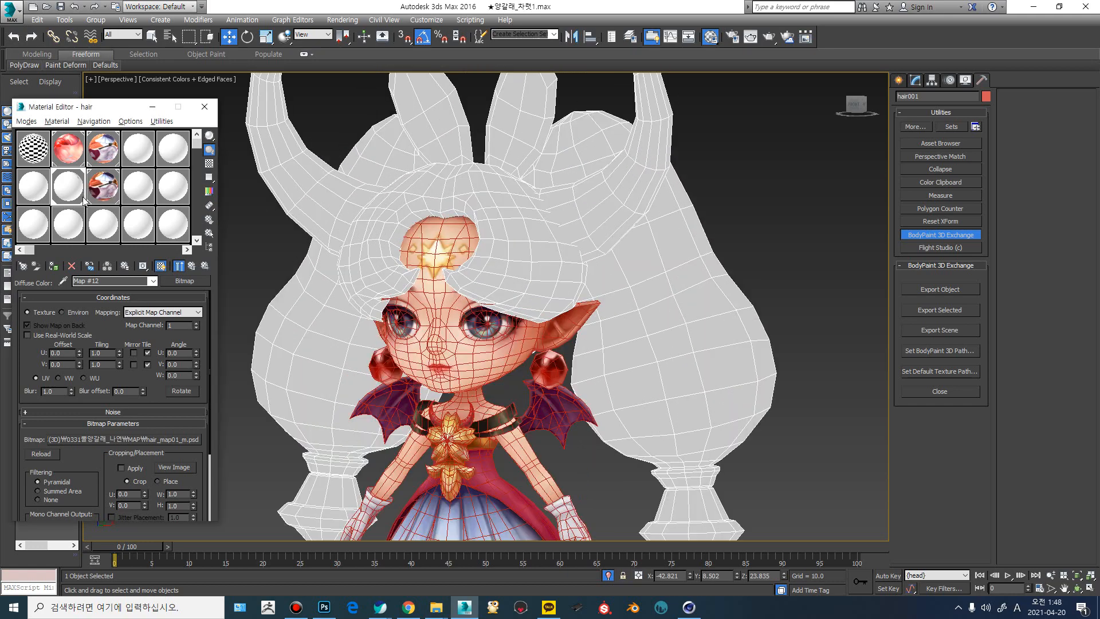
click(161, 265)
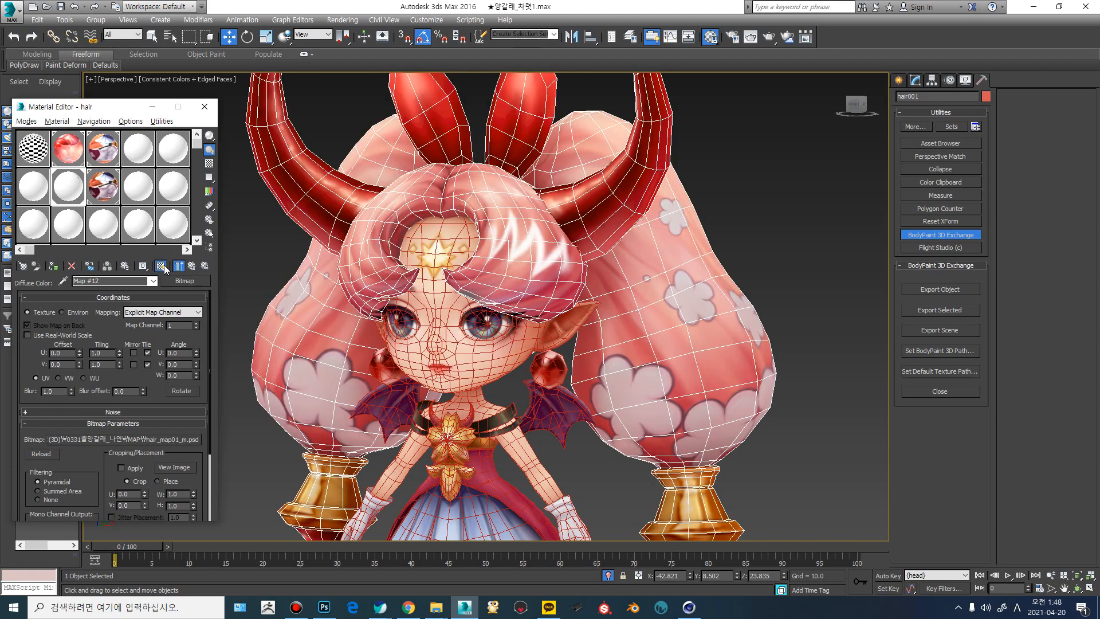
- Refresh the viewport display of Material #3's map and select the body001 object
click(106, 195)
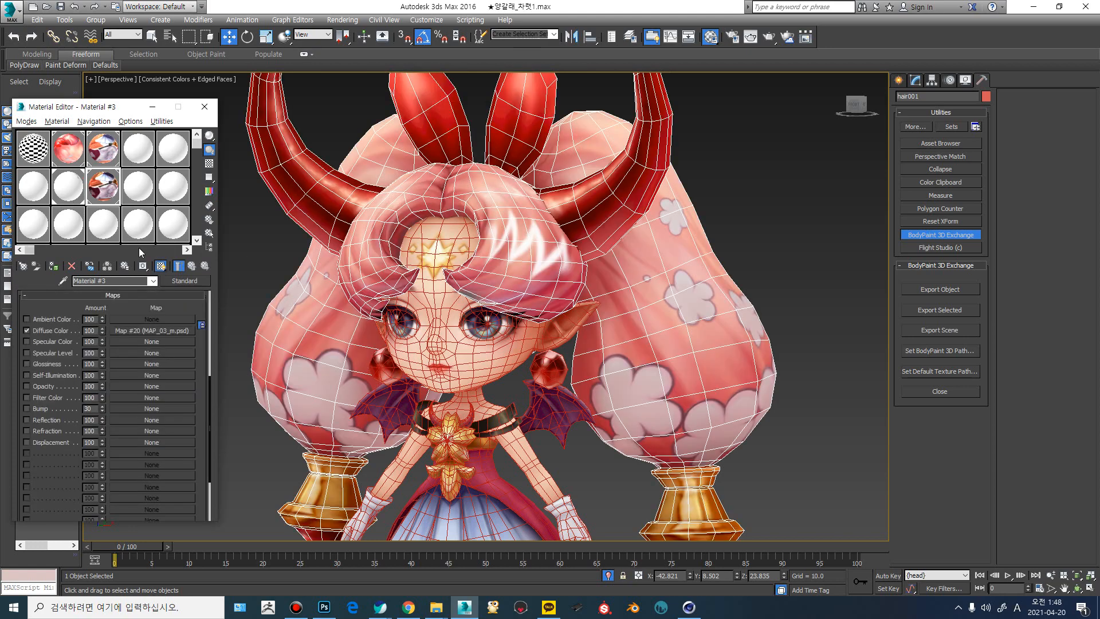
click(162, 266)
click(451, 326)
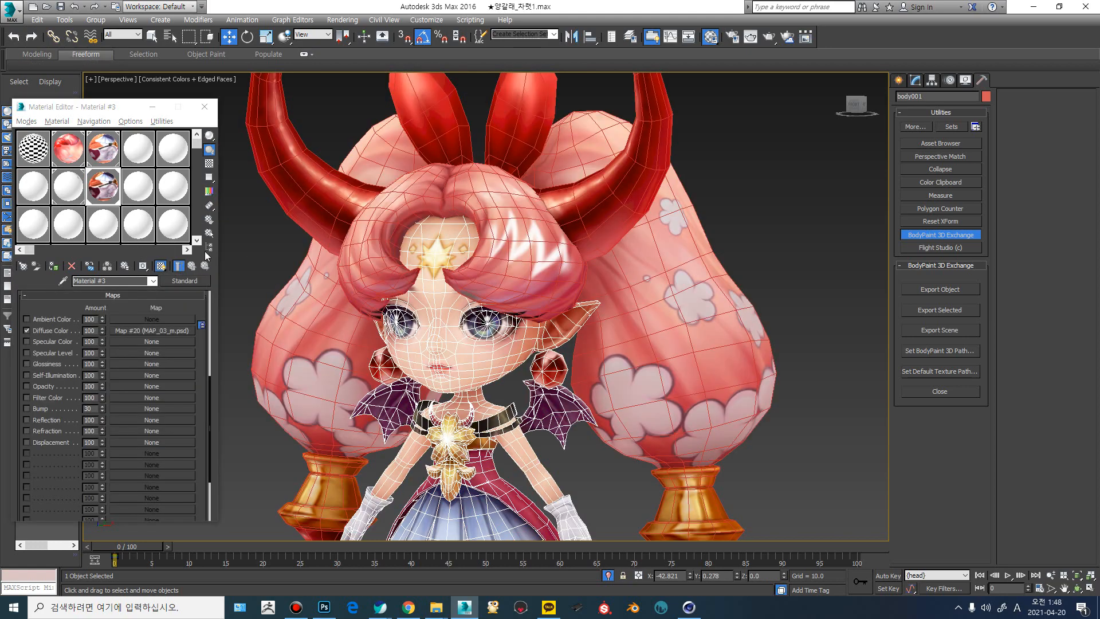
- Turn Material #3's viewport map display off and on to refresh the body texture, and select the hair001 object
click(161, 266)
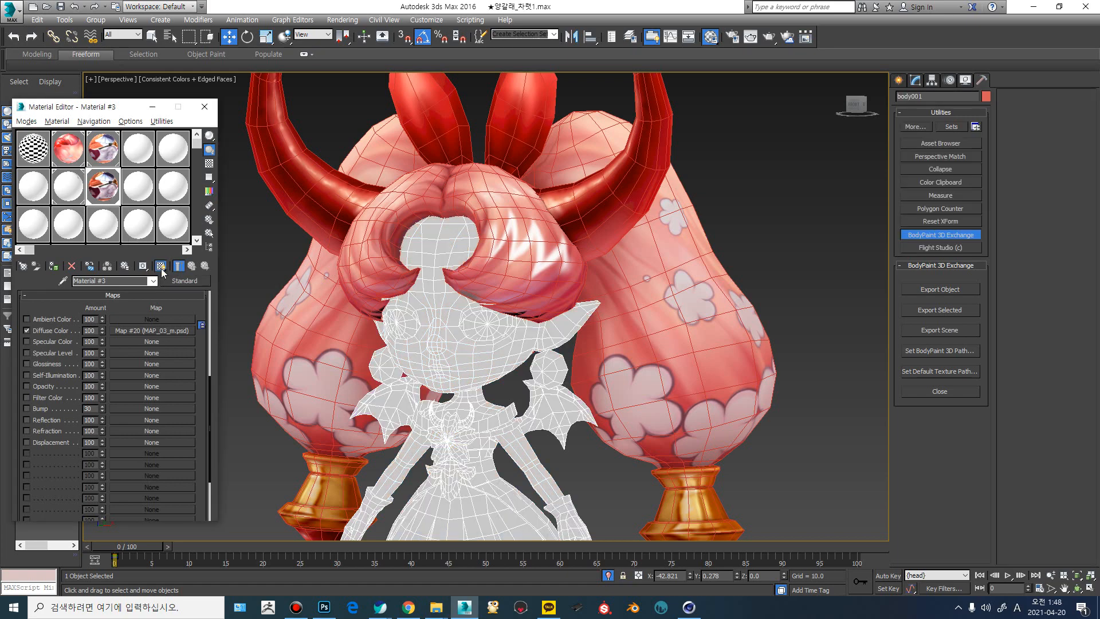
click(161, 268)
click(457, 211)
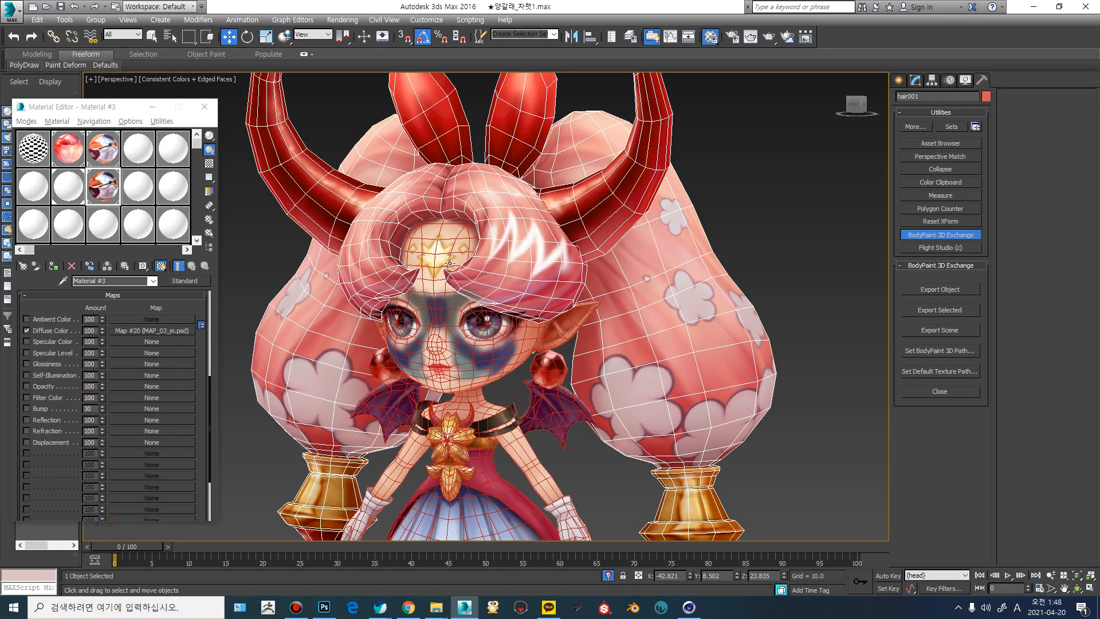
- Examine the painted face and hair textures up close and from farther away, with edged faces shown and hidden, ending with them hidden
key(F4)
scroll(441, 255, up, 5)
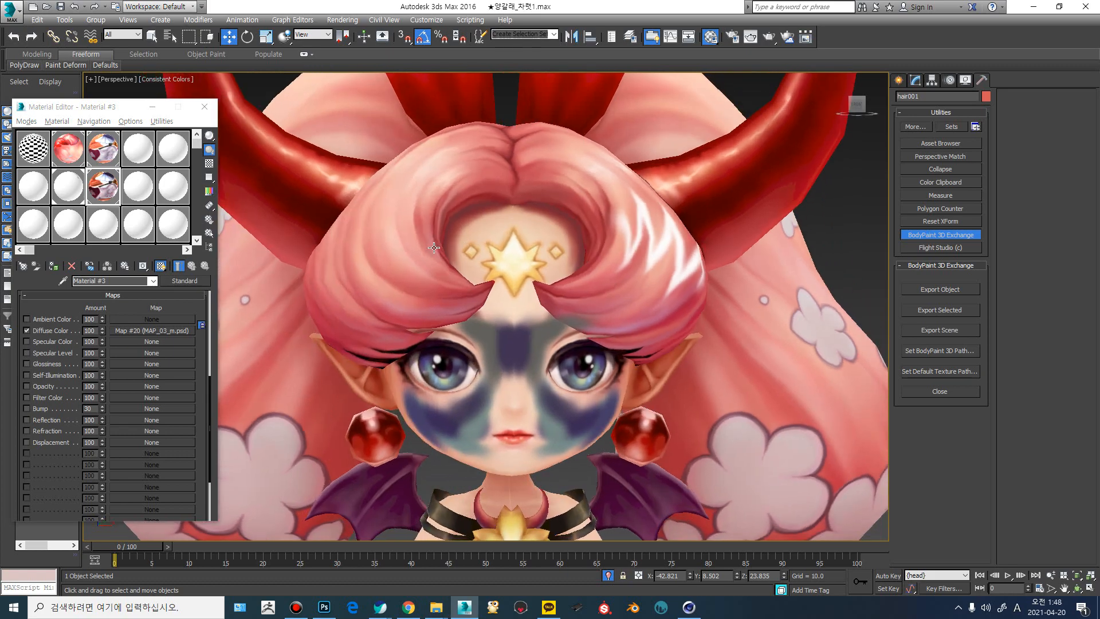
scroll(456, 250, down, 2)
click(434, 244)
key(F4)
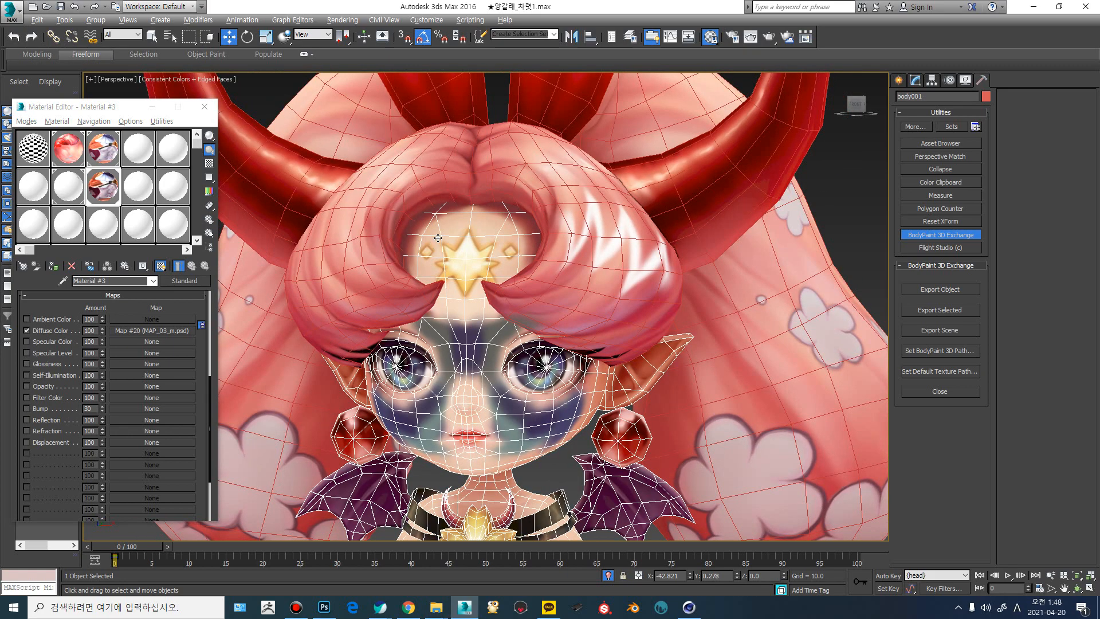
scroll(437, 237, up, 3)
click(455, 156)
key(F4)
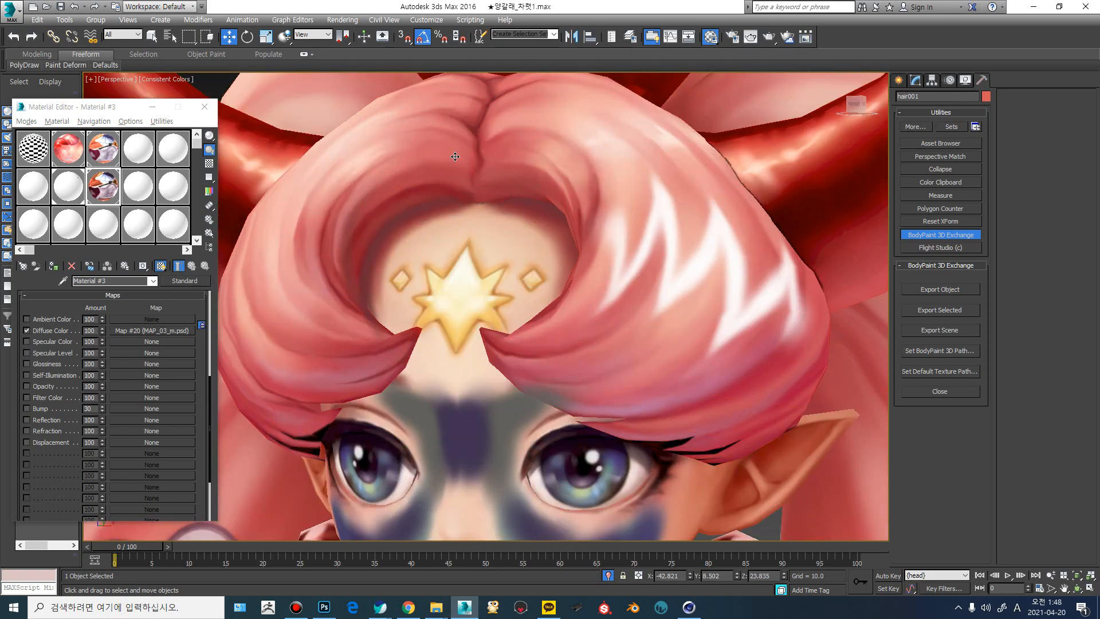
key(F4)
key(F4)
click(426, 219)
key(F4)
scroll(423, 220, down, 5)
key(F4)
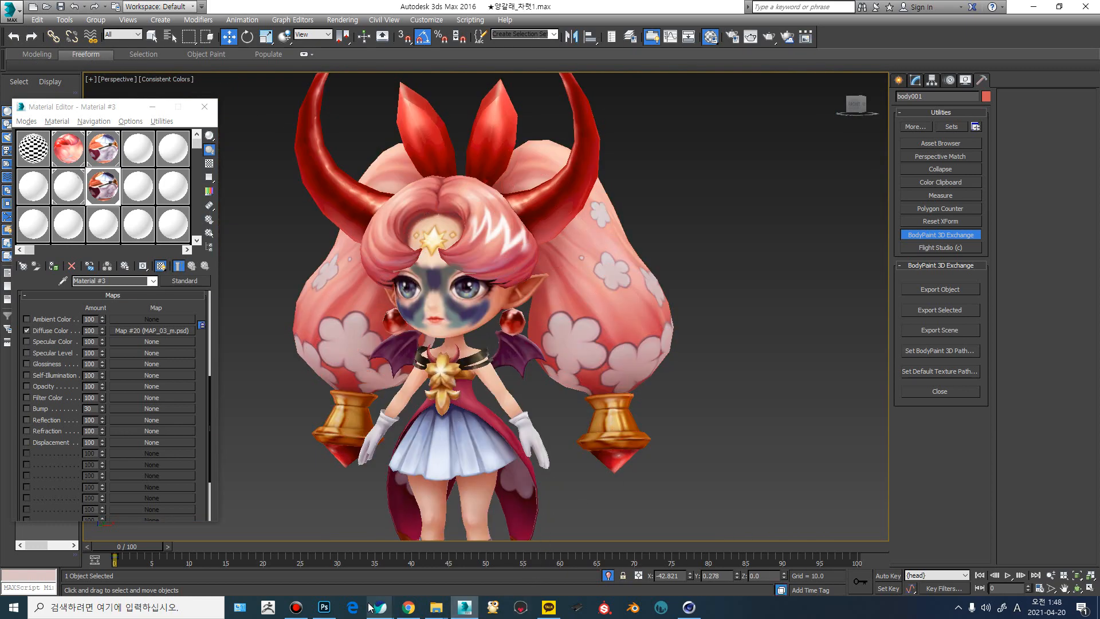
click(296, 607)
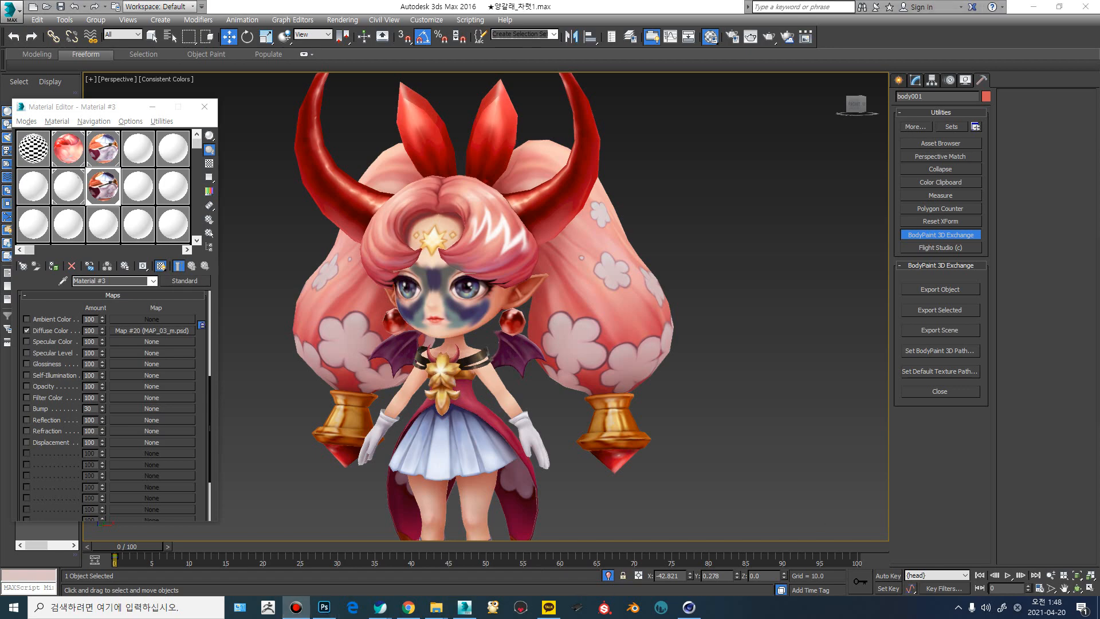